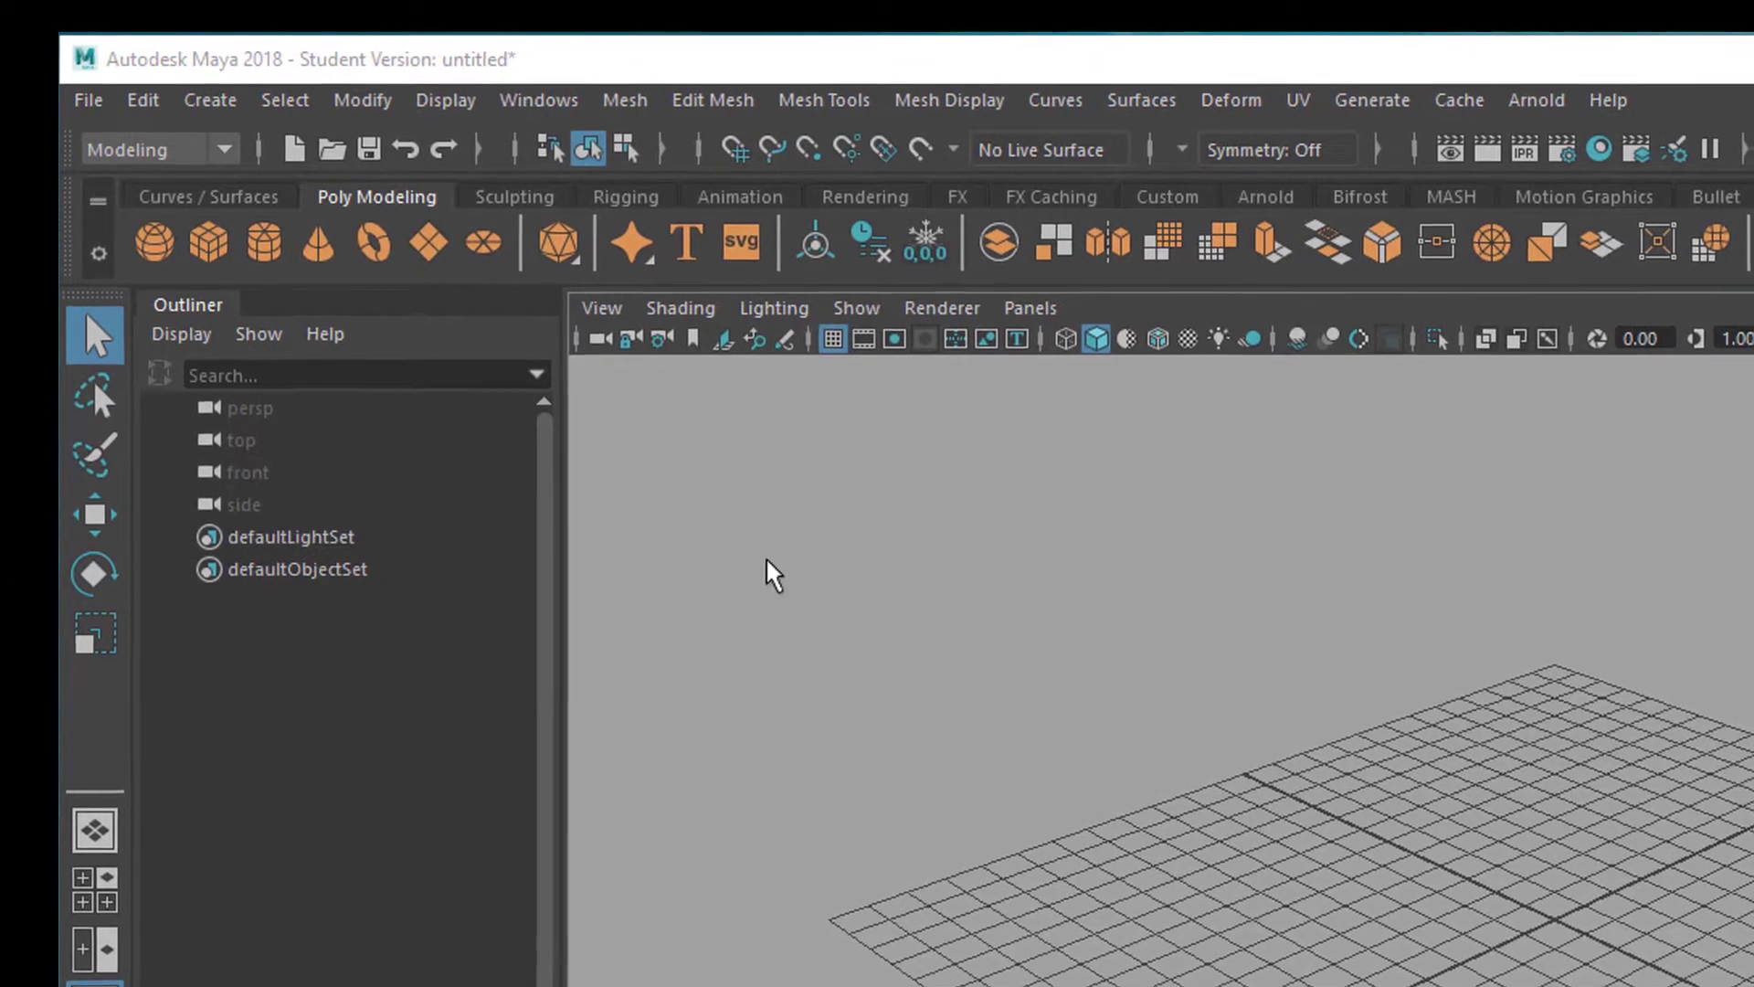
Step: Create a Spherical Harmonics super shape, frame it in the view and show its polySuperShape1 attributes
right_click(637, 251)
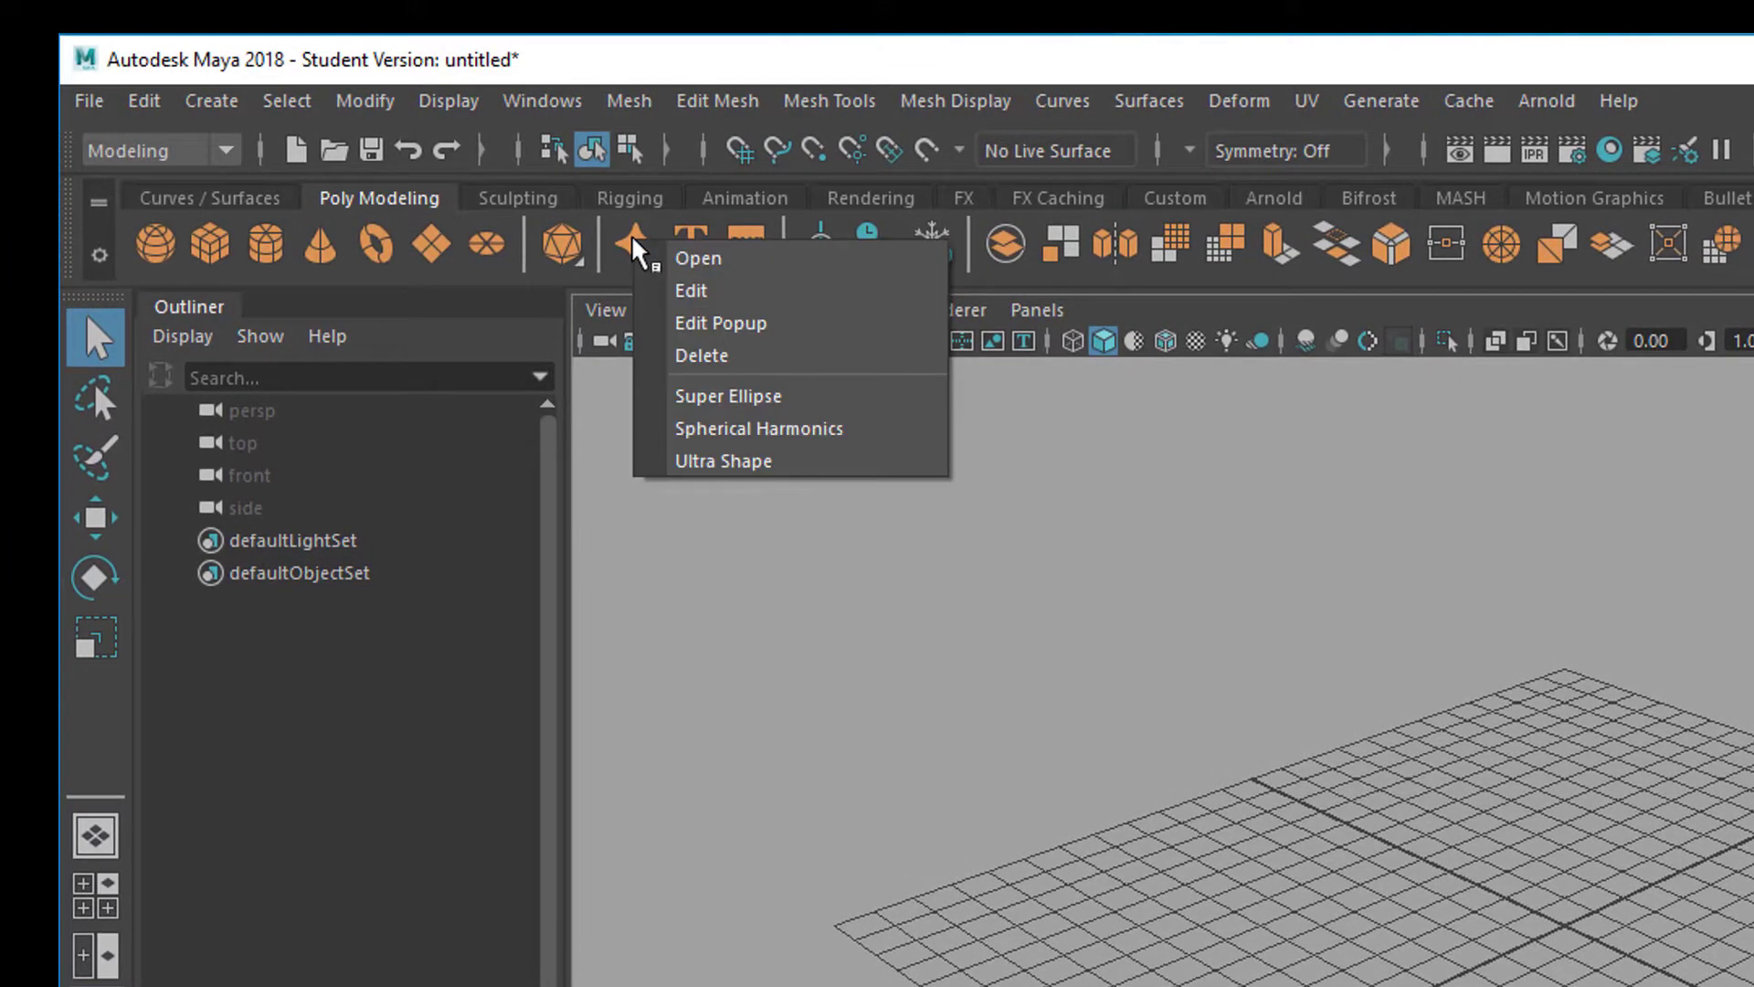
click(740, 428)
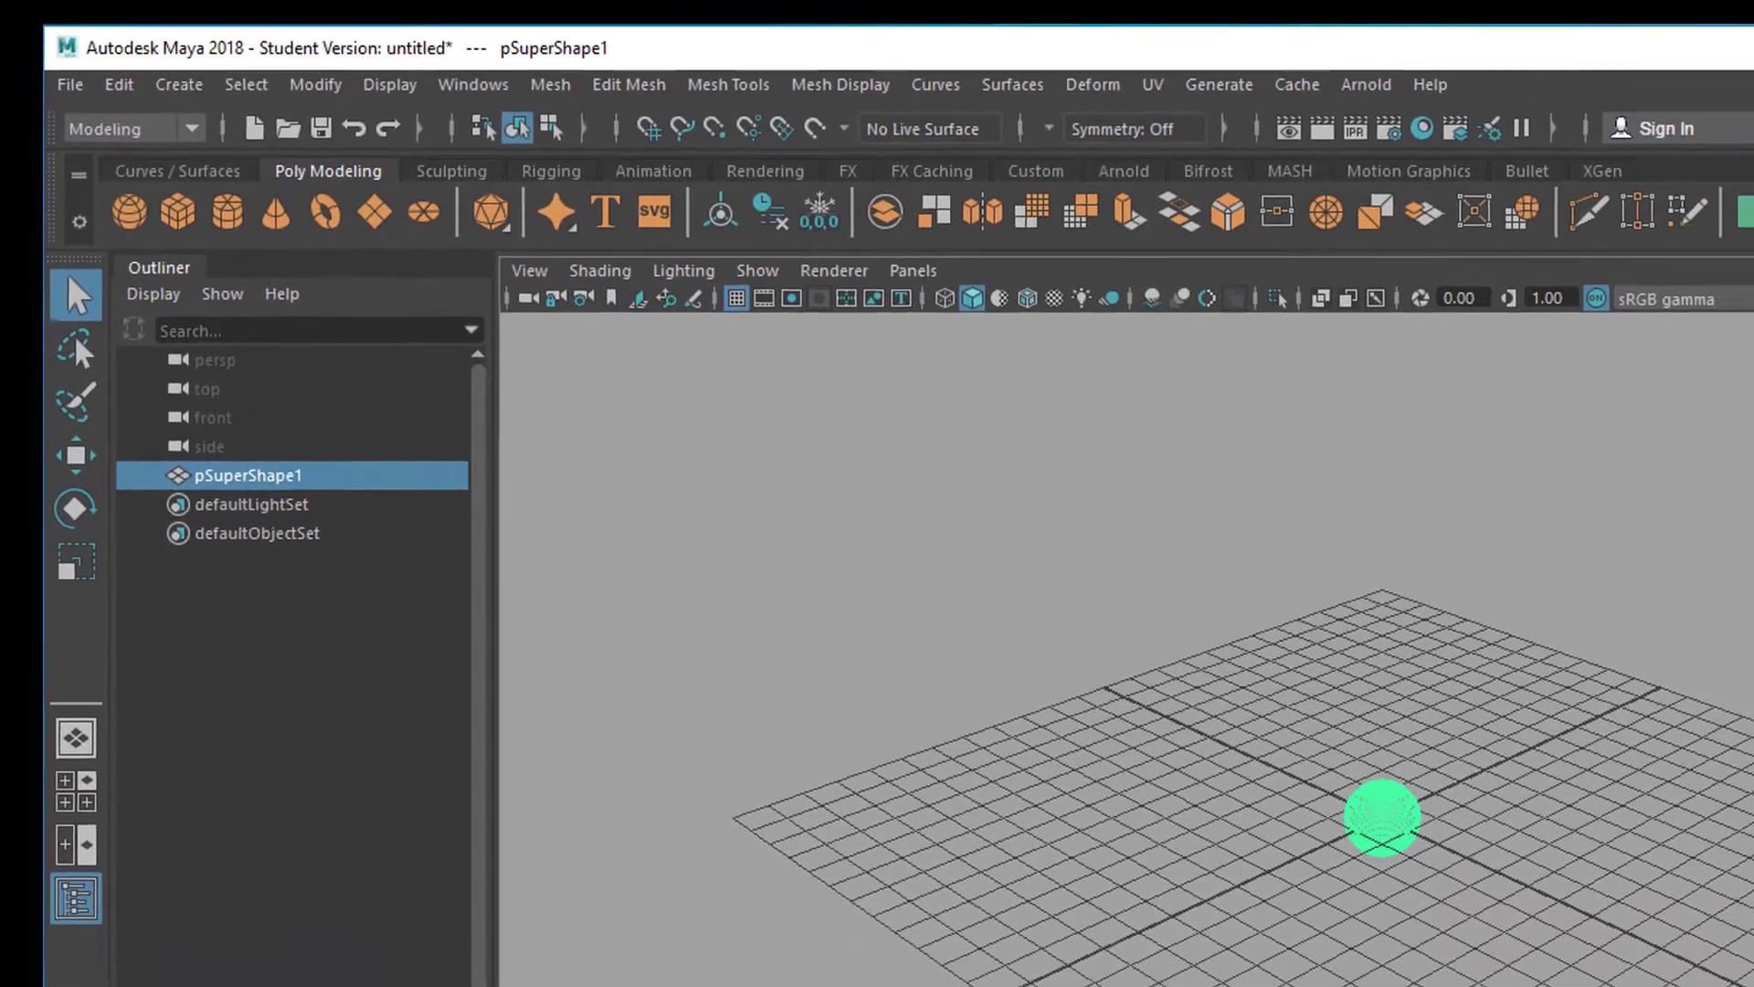
key(f)
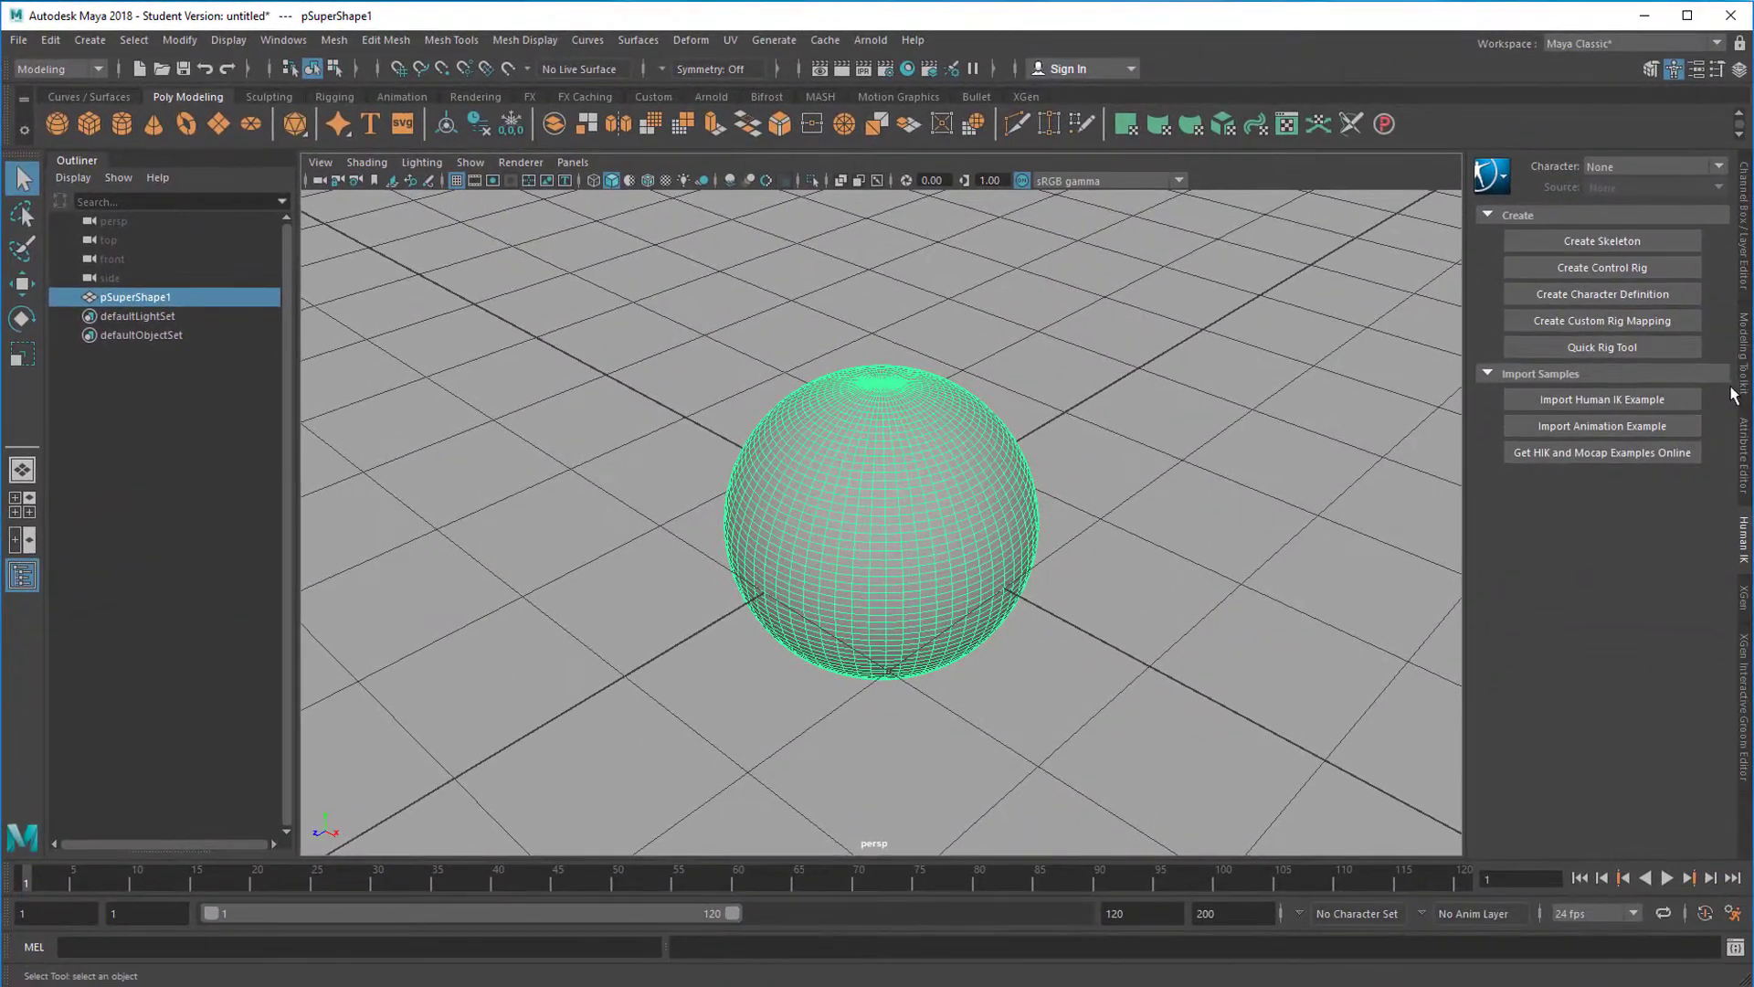
click(1745, 452)
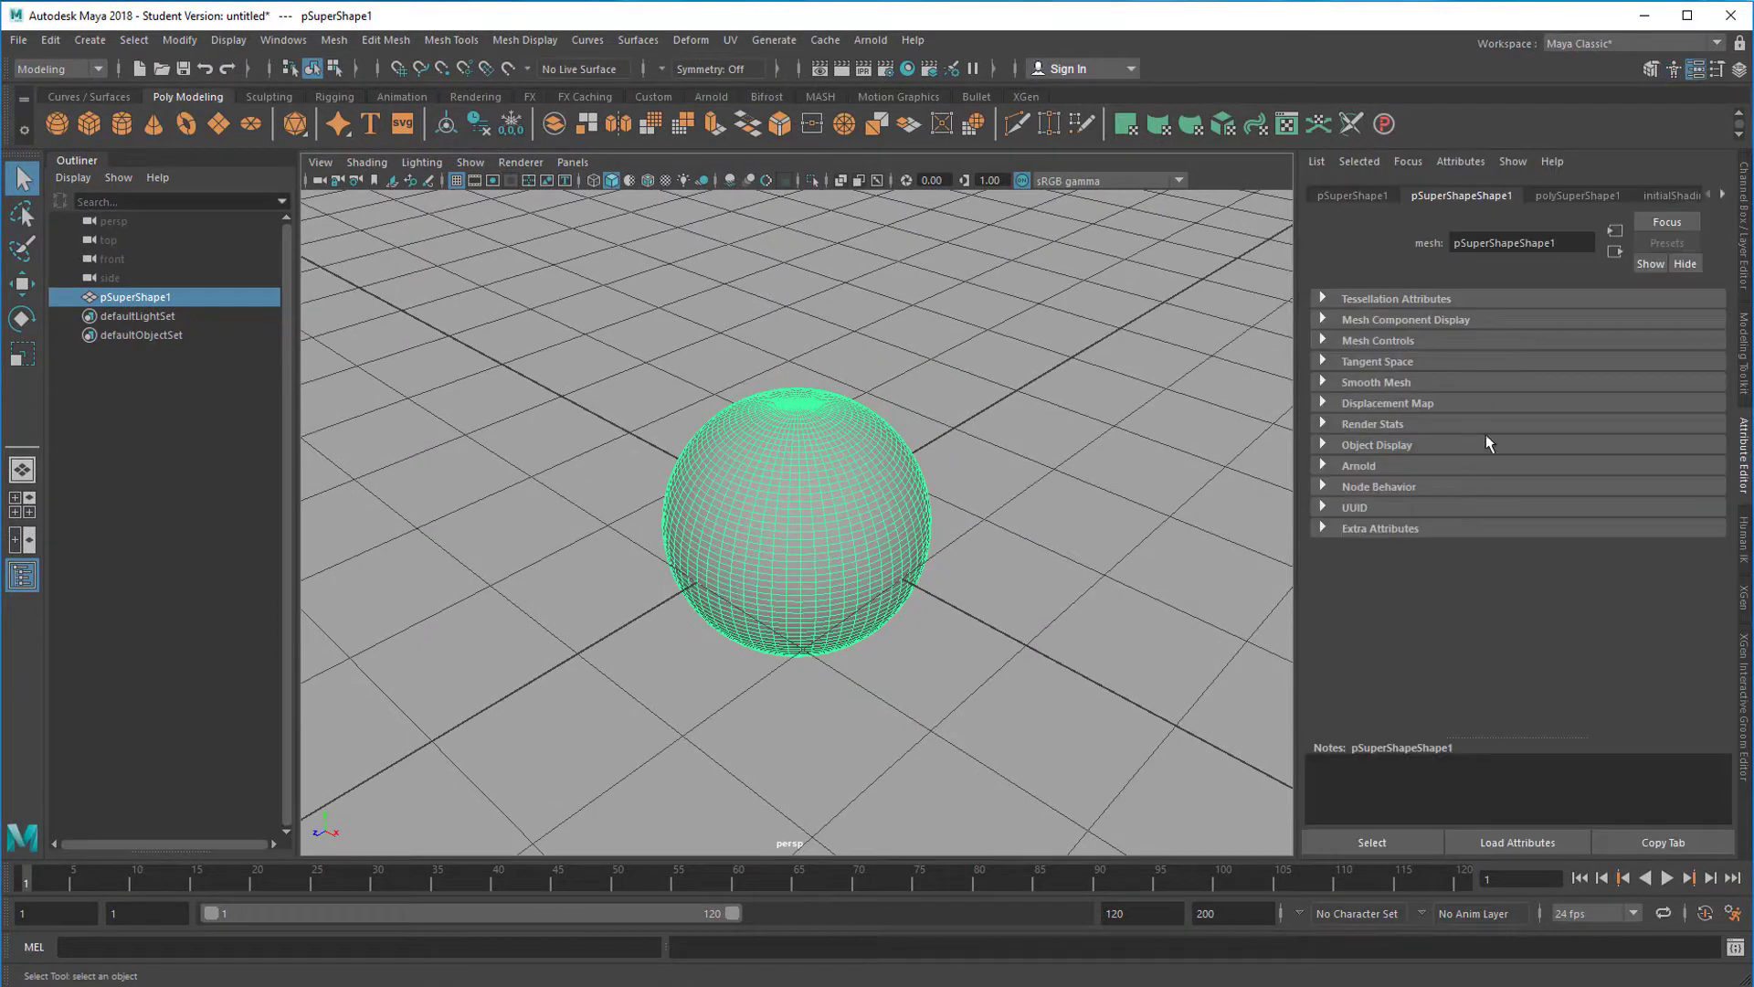
click(1598, 193)
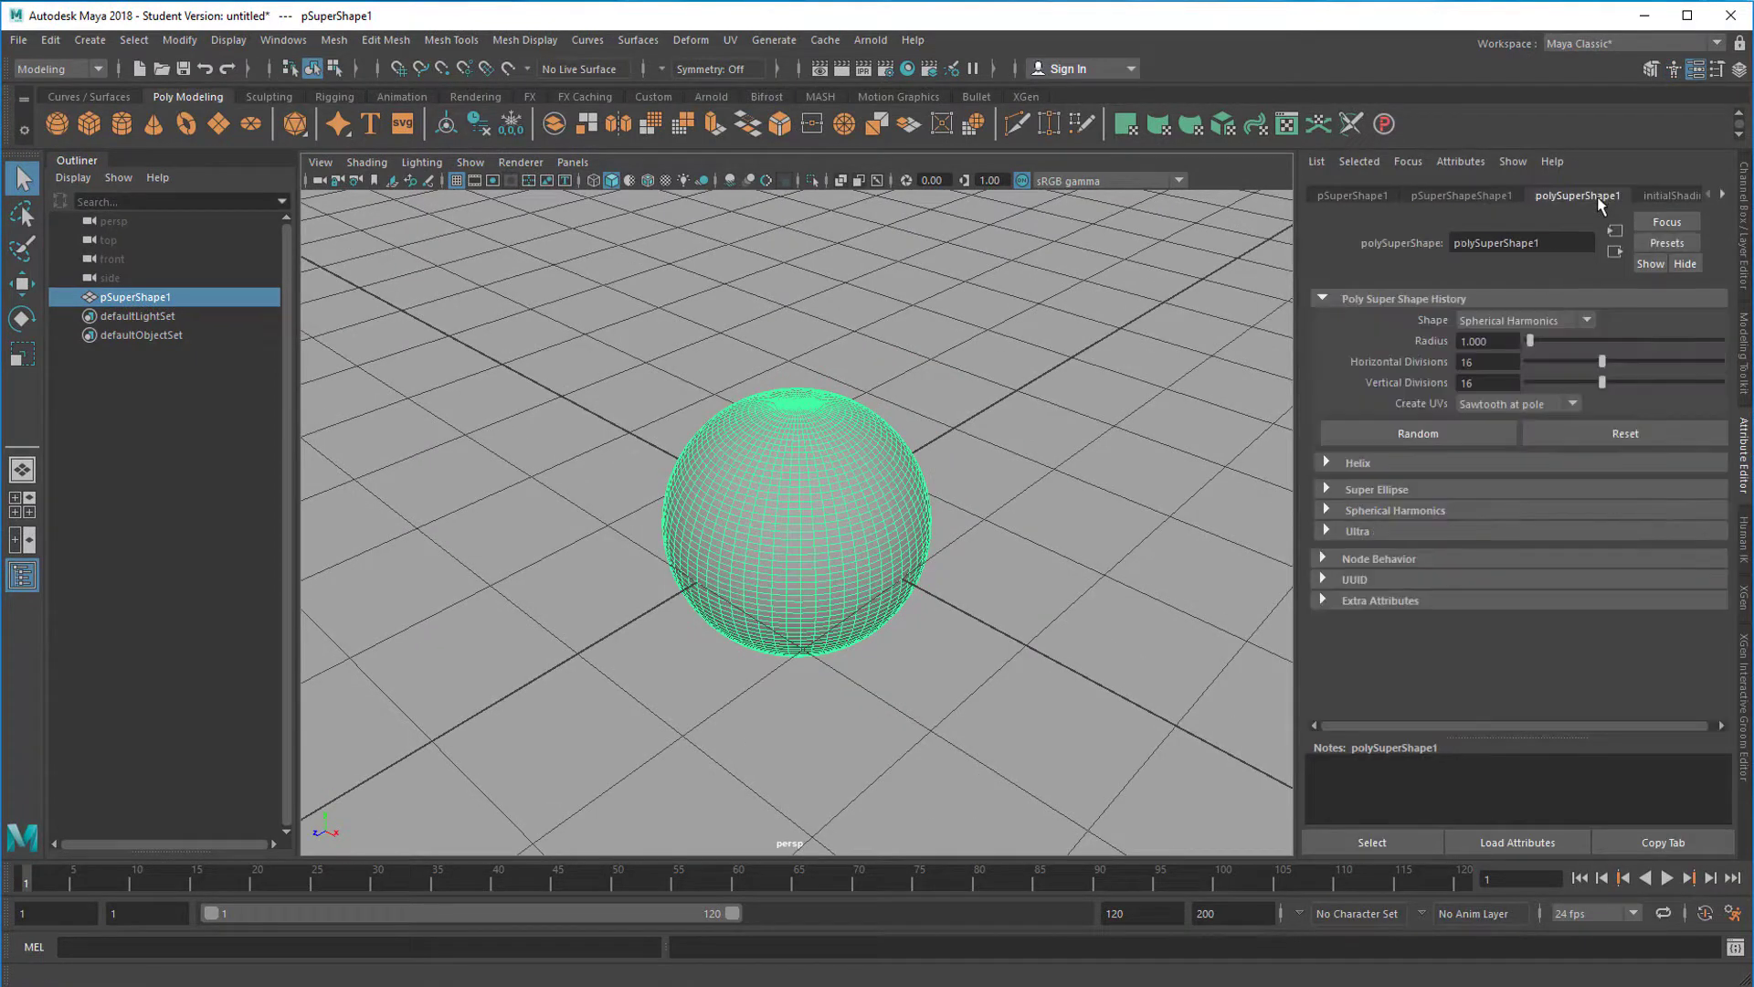
Step: Randomize the spherical harmonics shape repeatedly until it forms a form with large separate lobes
click(1473, 431)
alt+drag(768, 601, 1288, 530)
click(1475, 439)
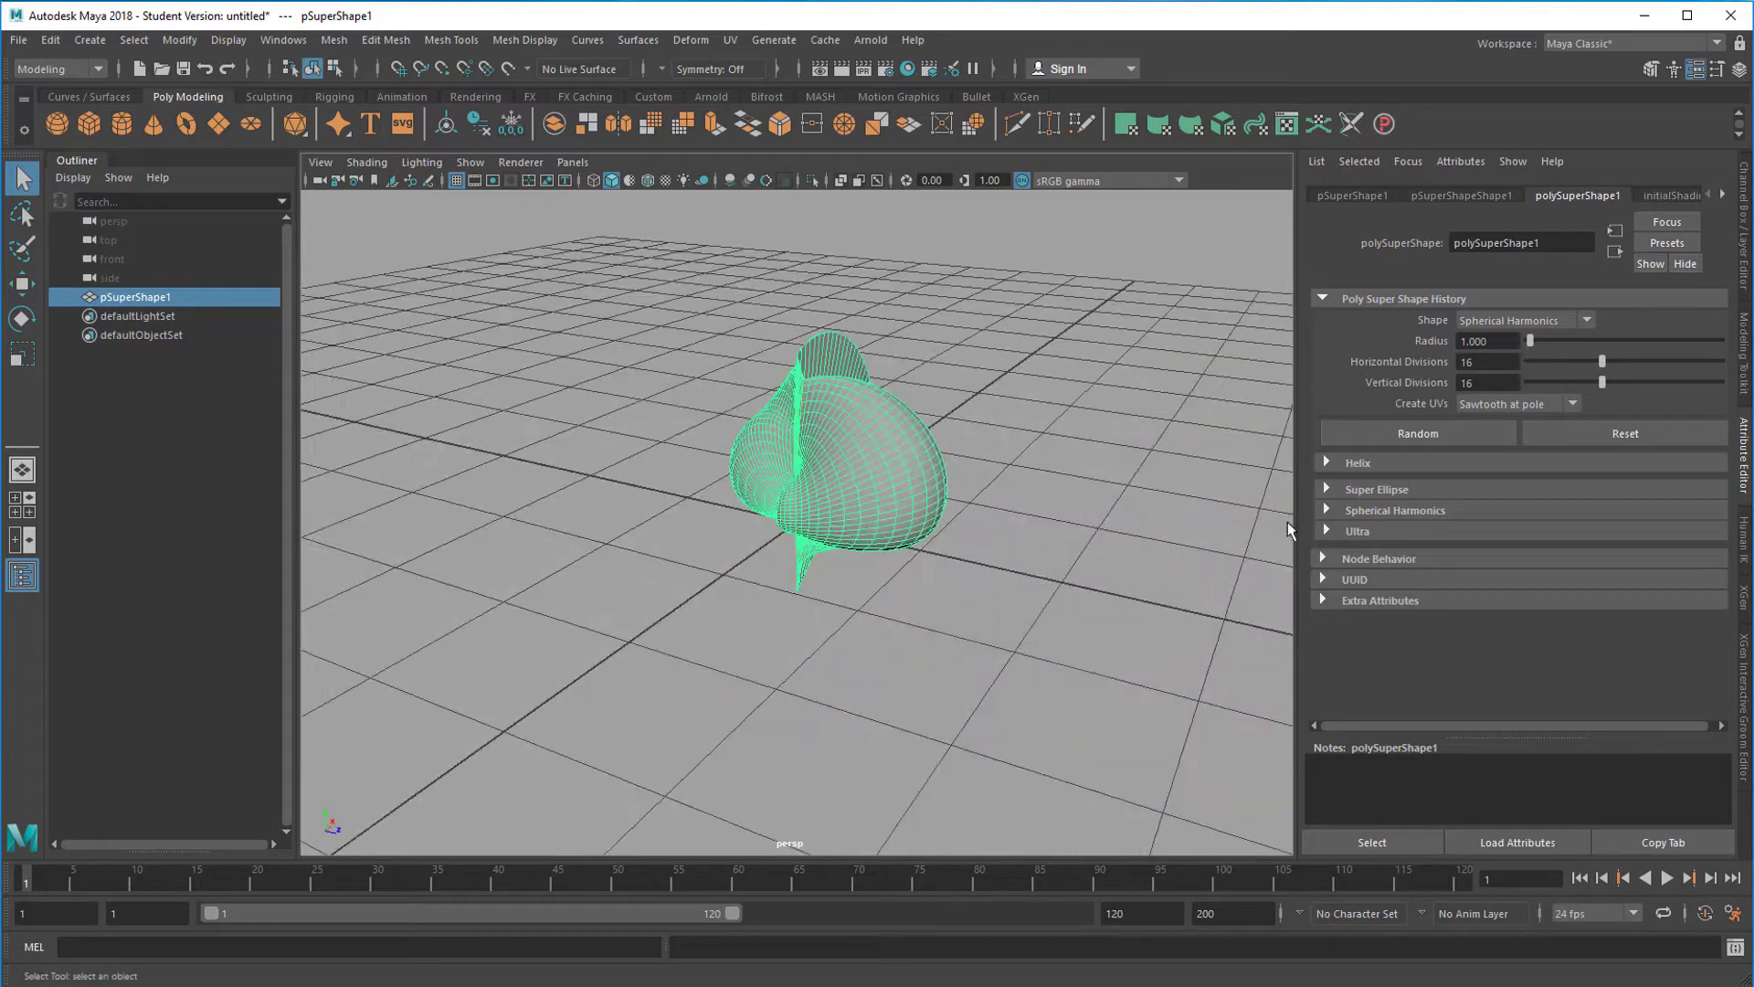
click(1425, 435)
click(1425, 435)
click(1425, 435)
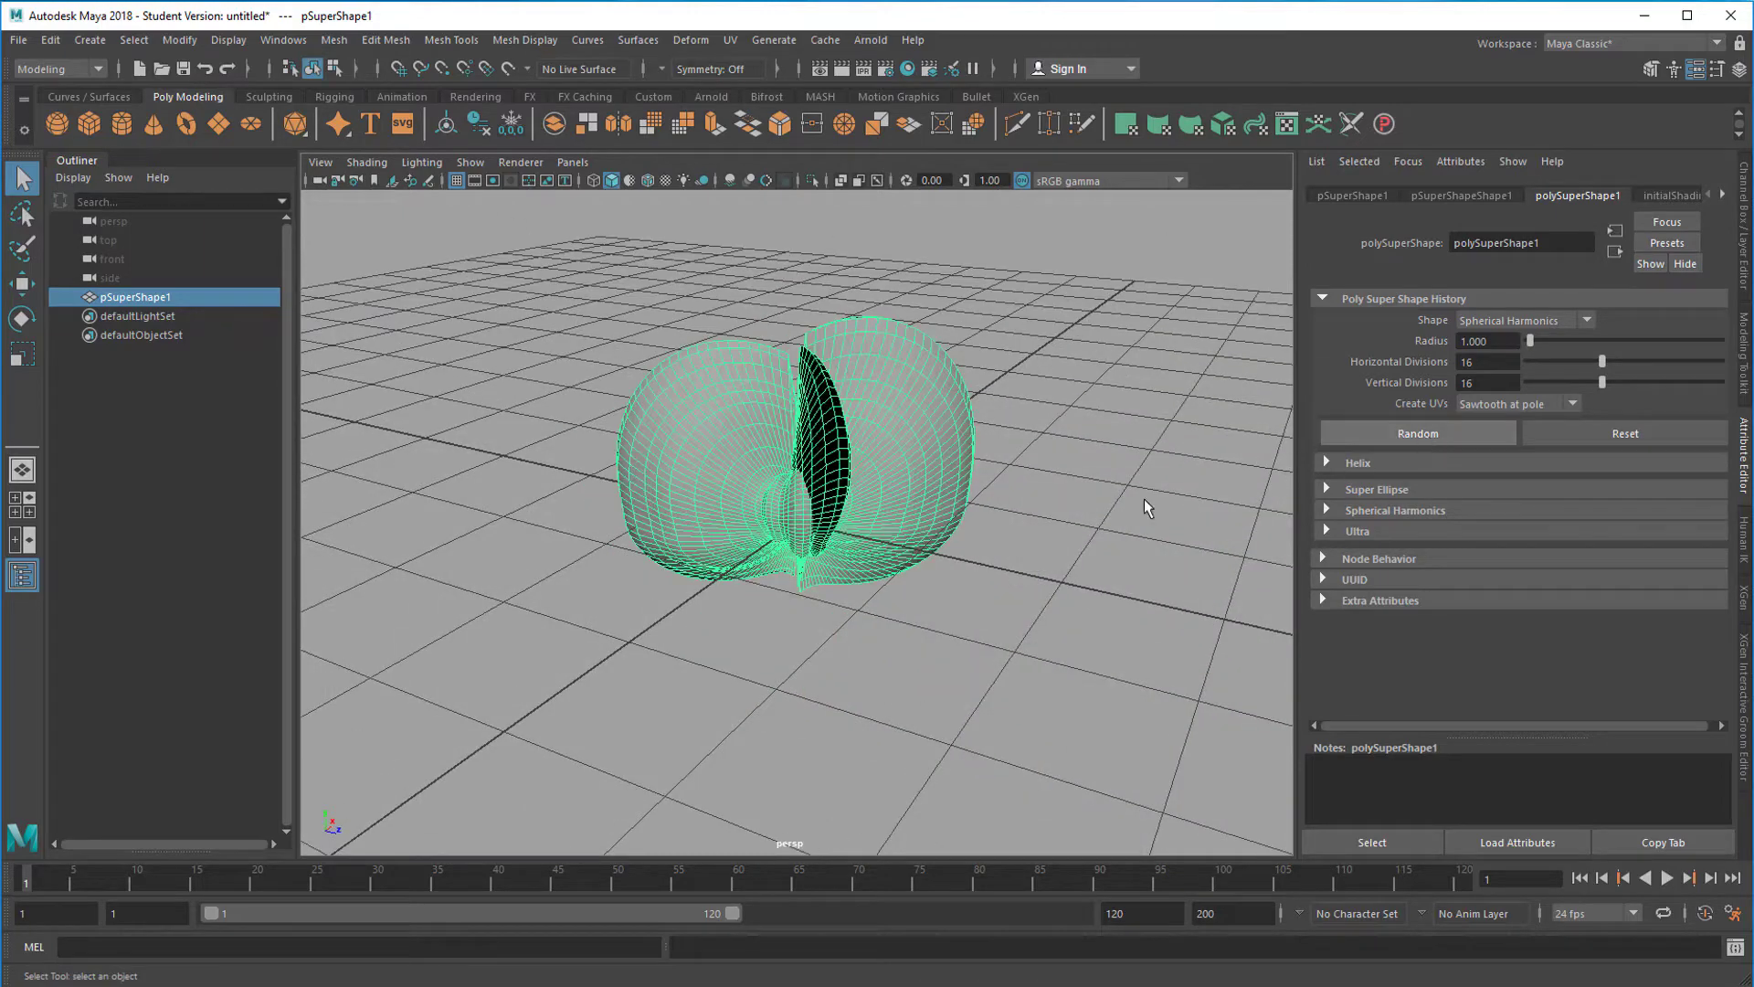
alt+drag(1147, 509, 1137, 571)
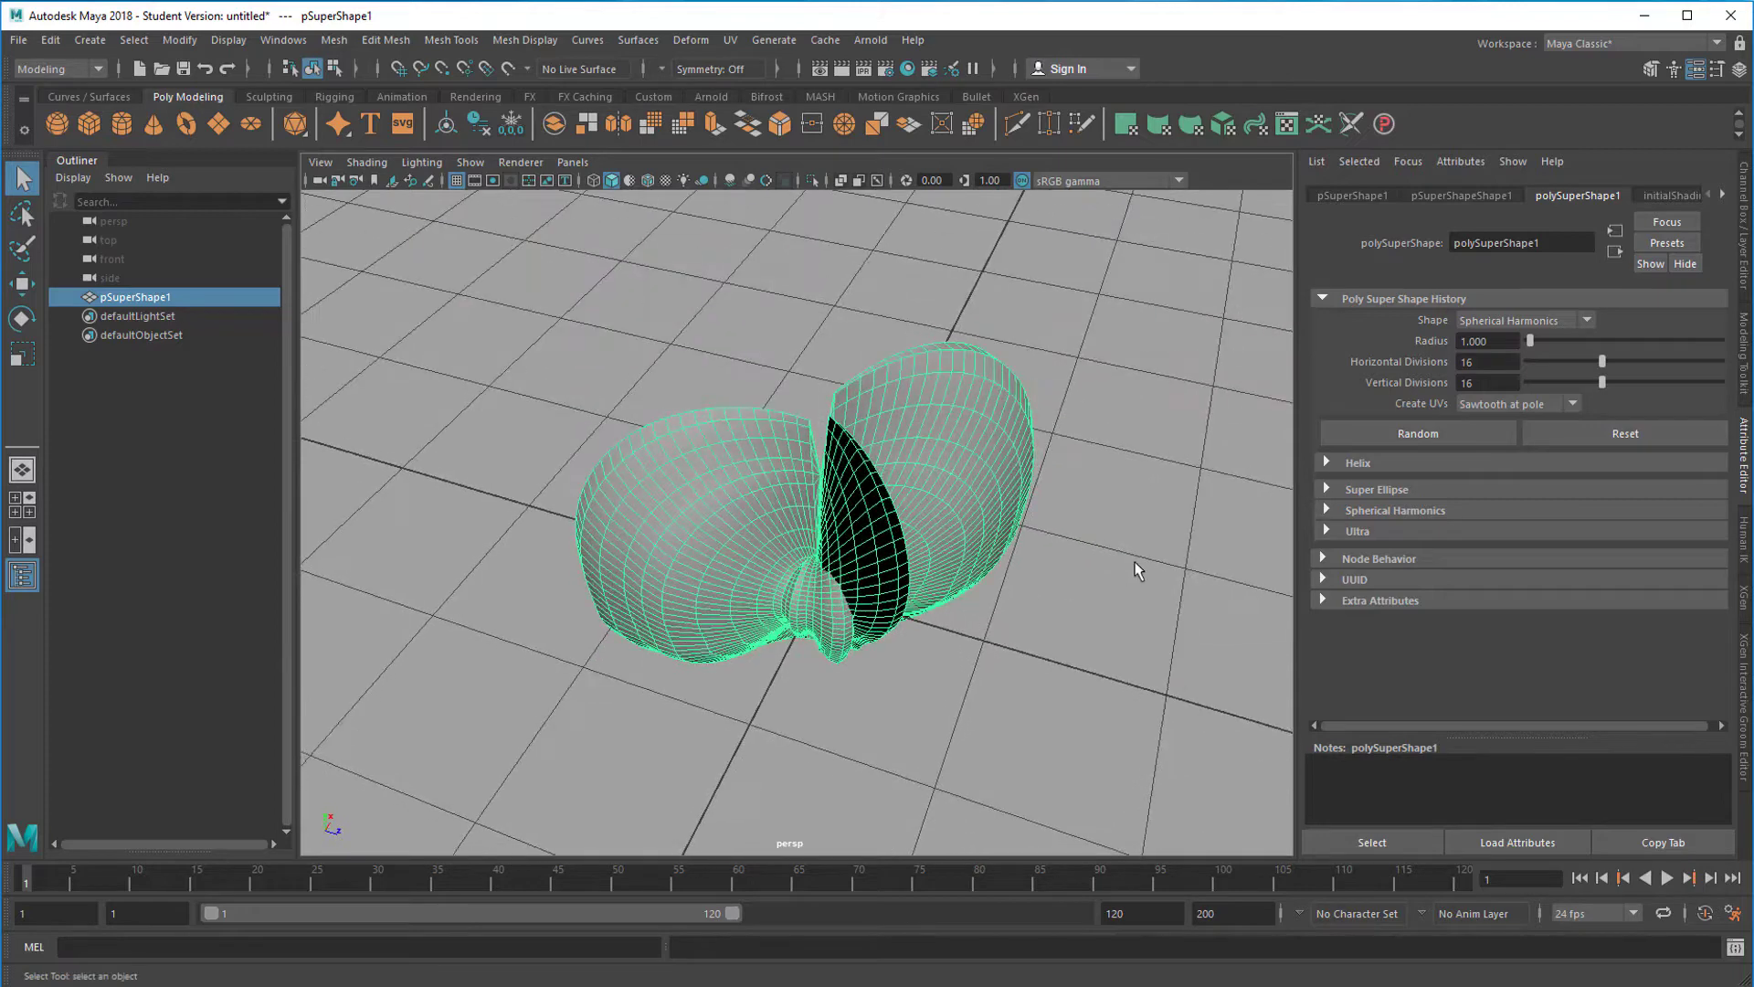
Step: In the Spherical Harmonics settings, lower V Exponent 1 to 0 and H Exponent 1 to about 0.129
click(1324, 510)
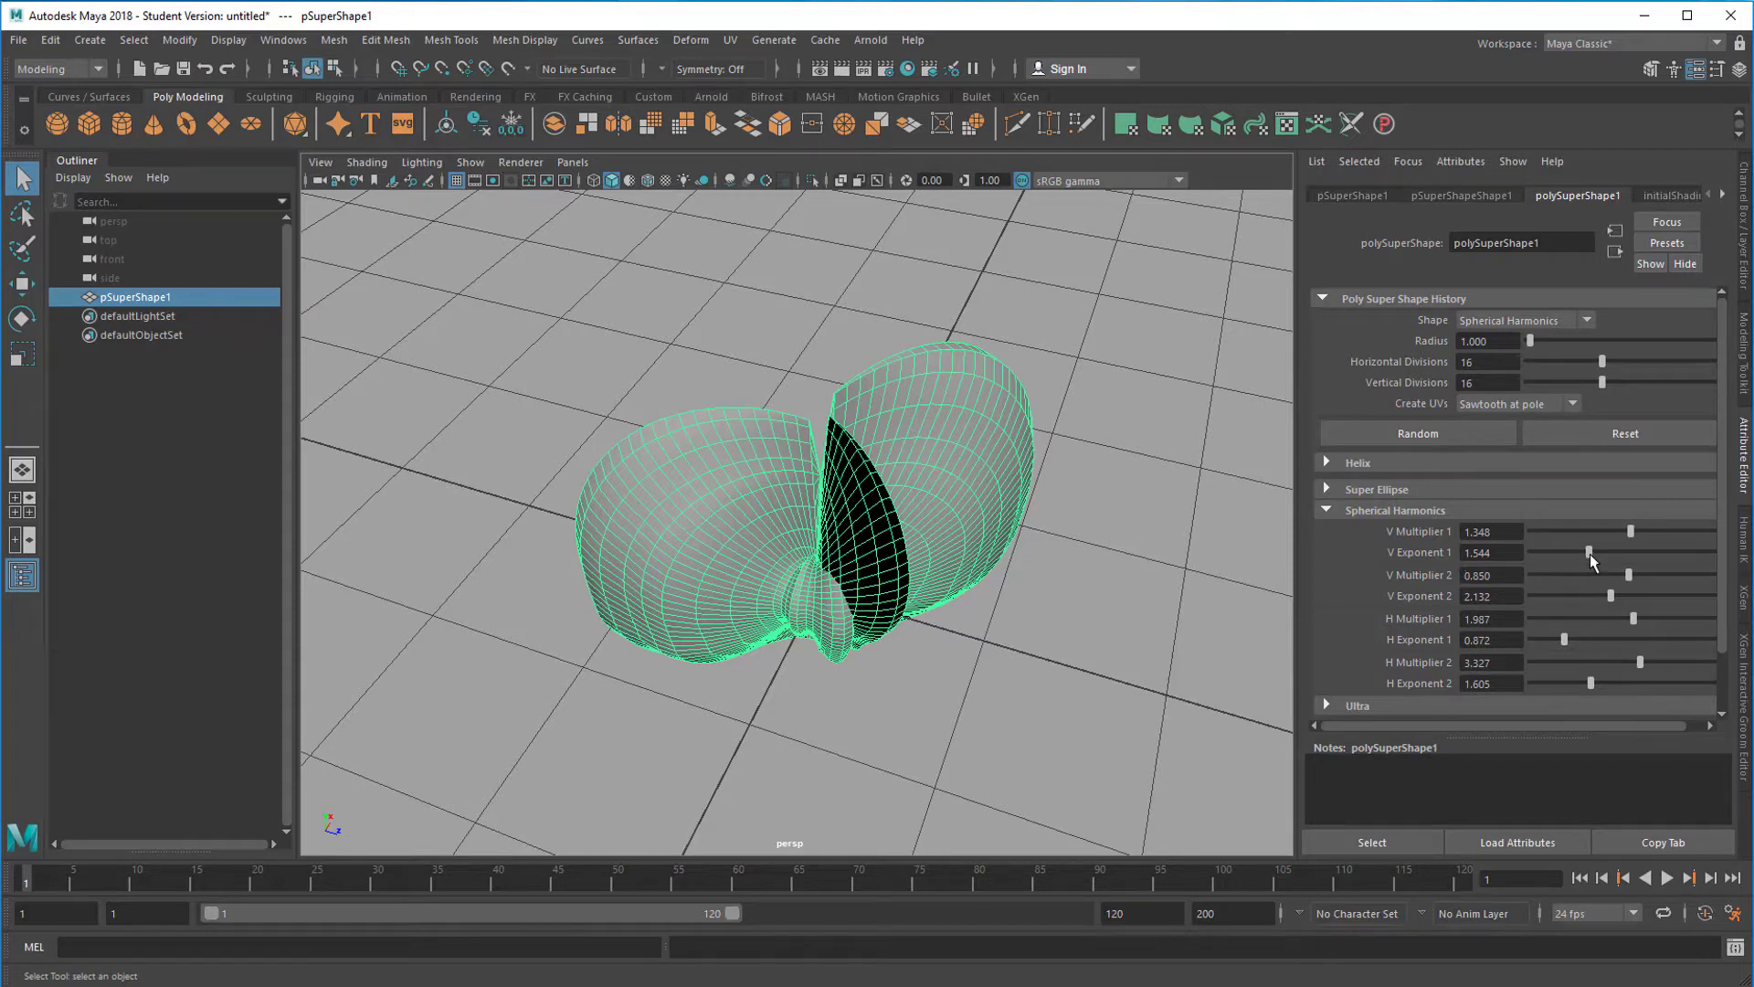
drag(1589, 559, 1497, 573)
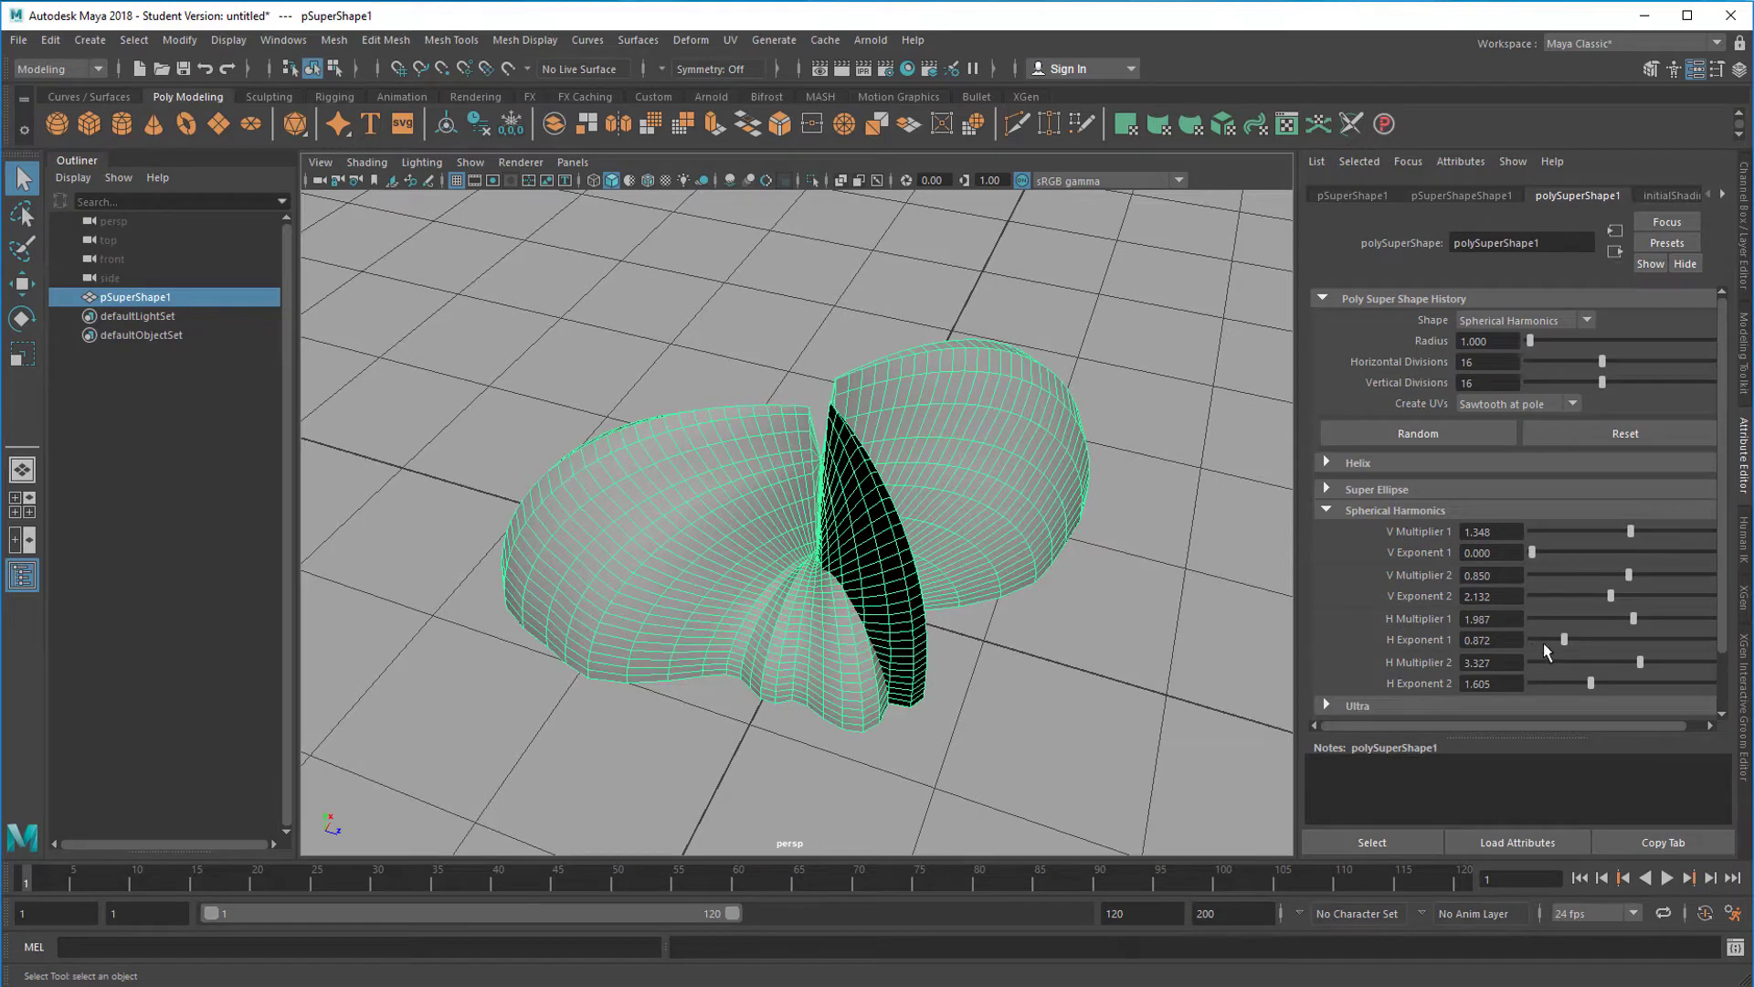
mouse_move(1565, 641)
mouse_down()
mouse_move(1492, 641)
mouse_move(1540, 628)
mouse_up()
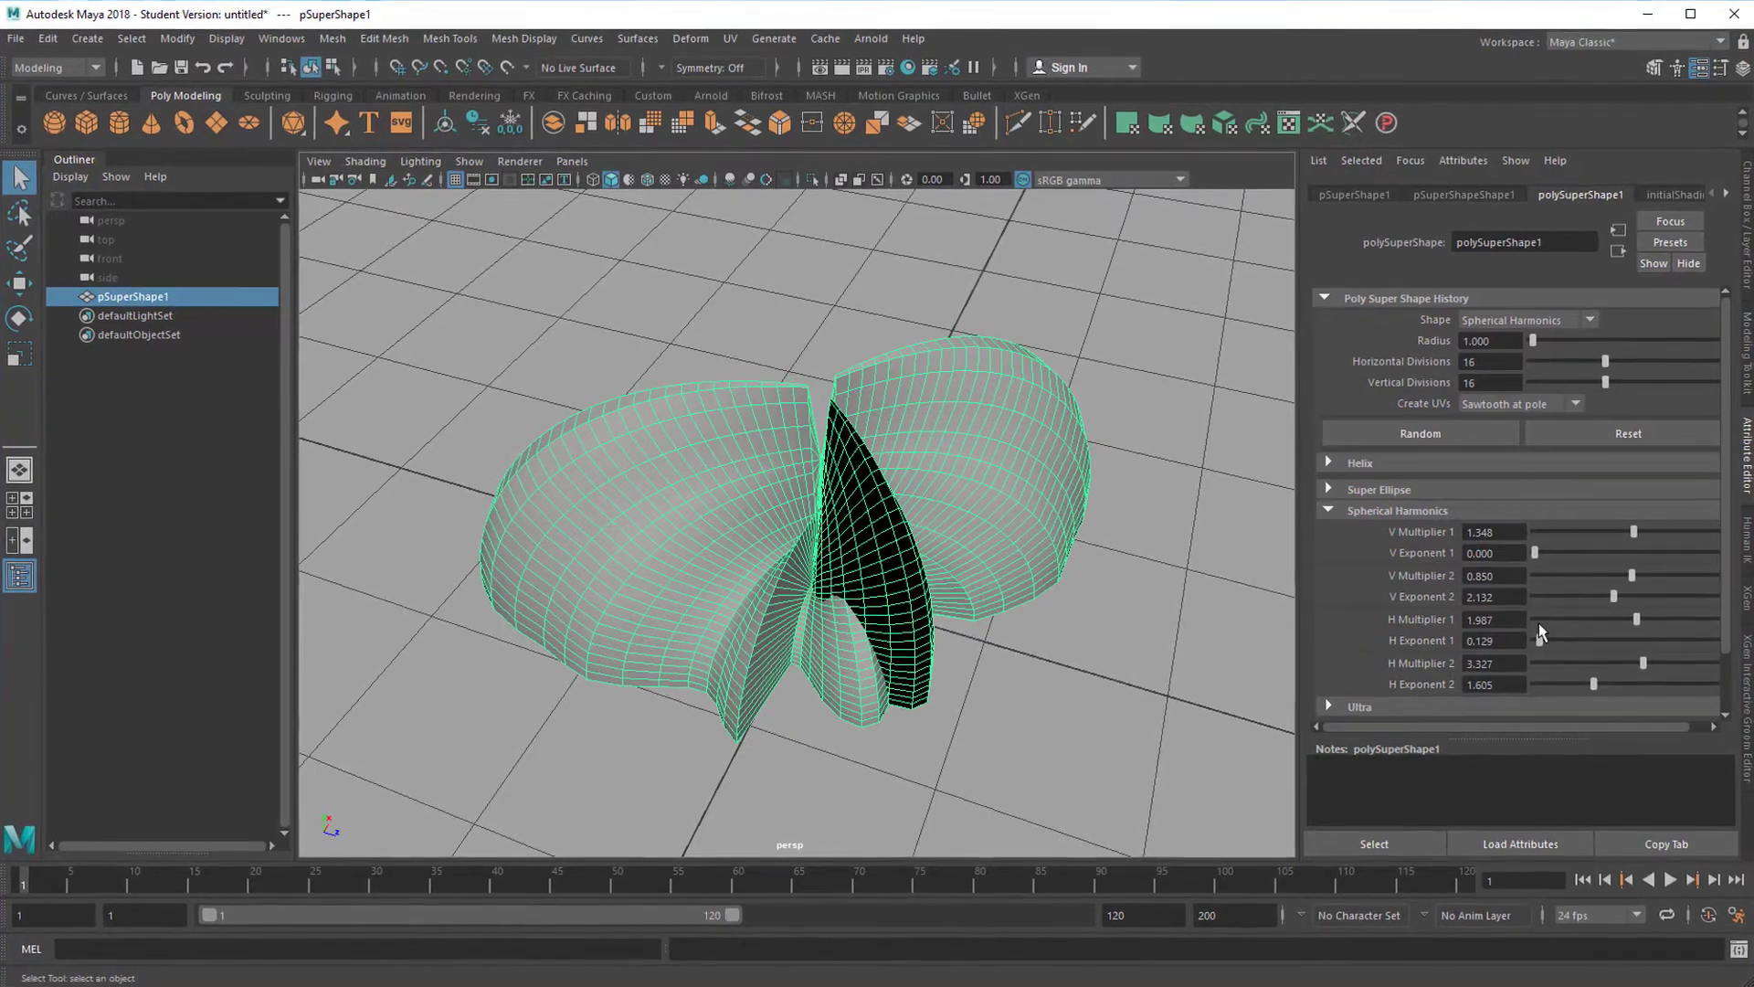
alt+drag(915, 574, 997, 582)
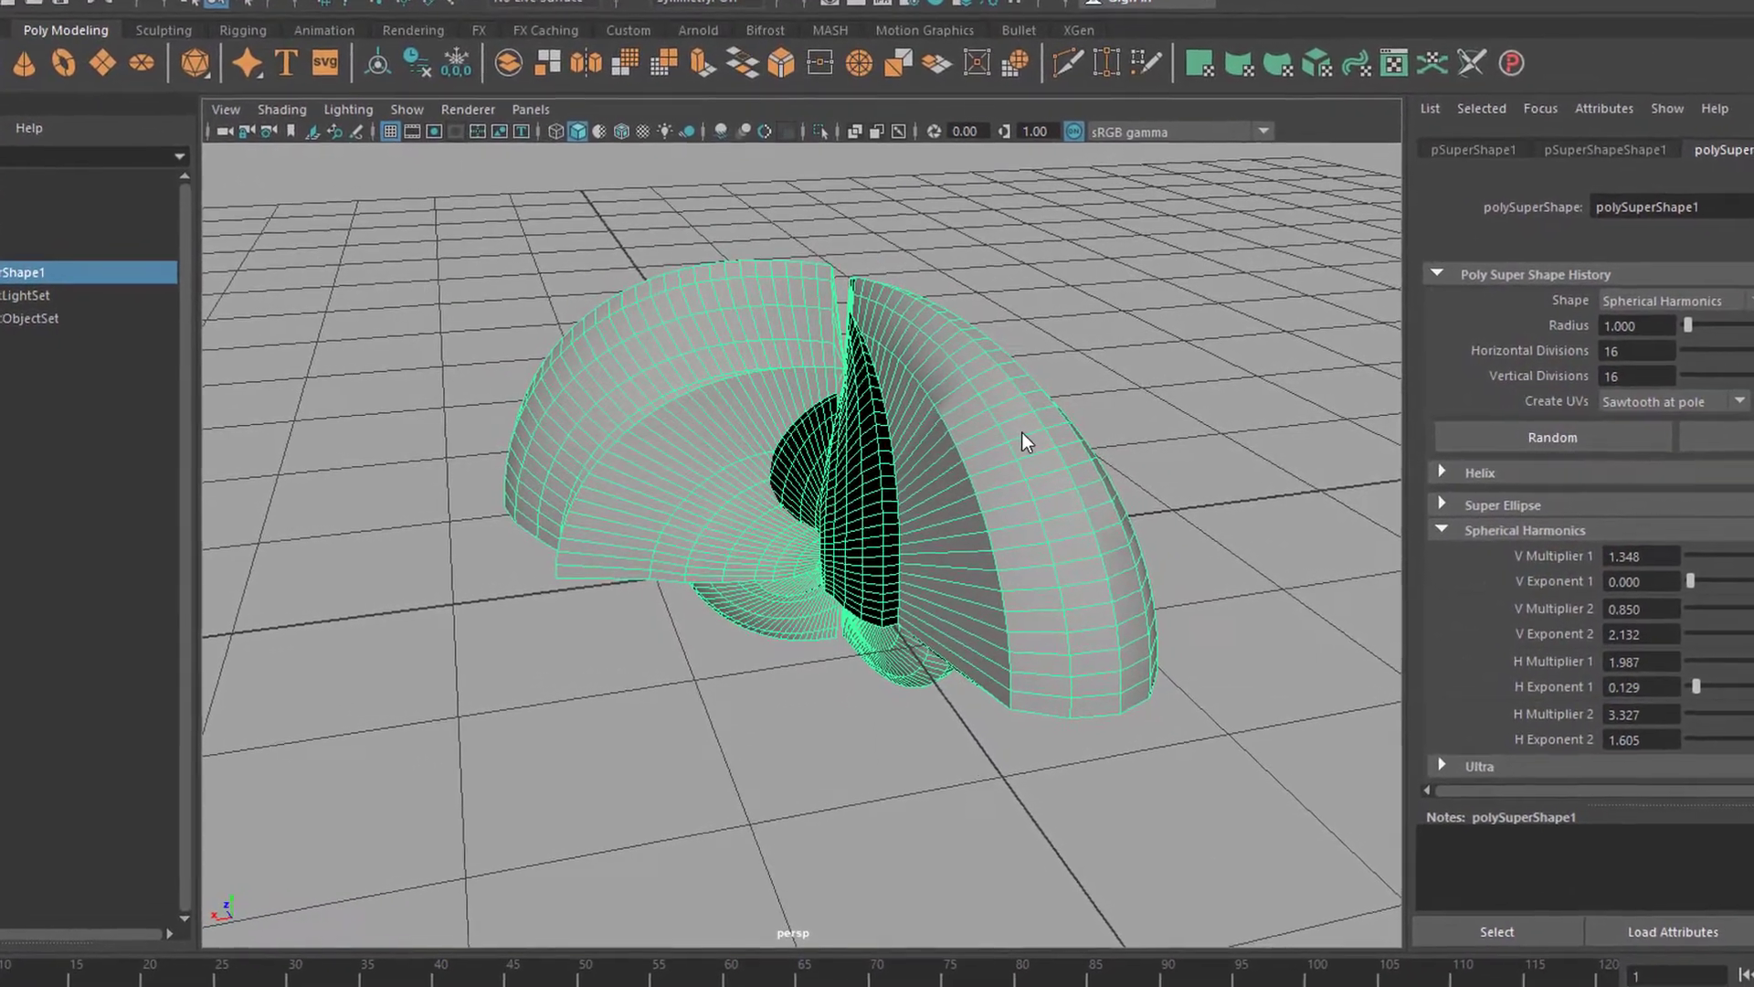
Step: Switch the super shape to face selection and select several scattered faces across its lobes
right_click(1012, 431)
click(1031, 499)
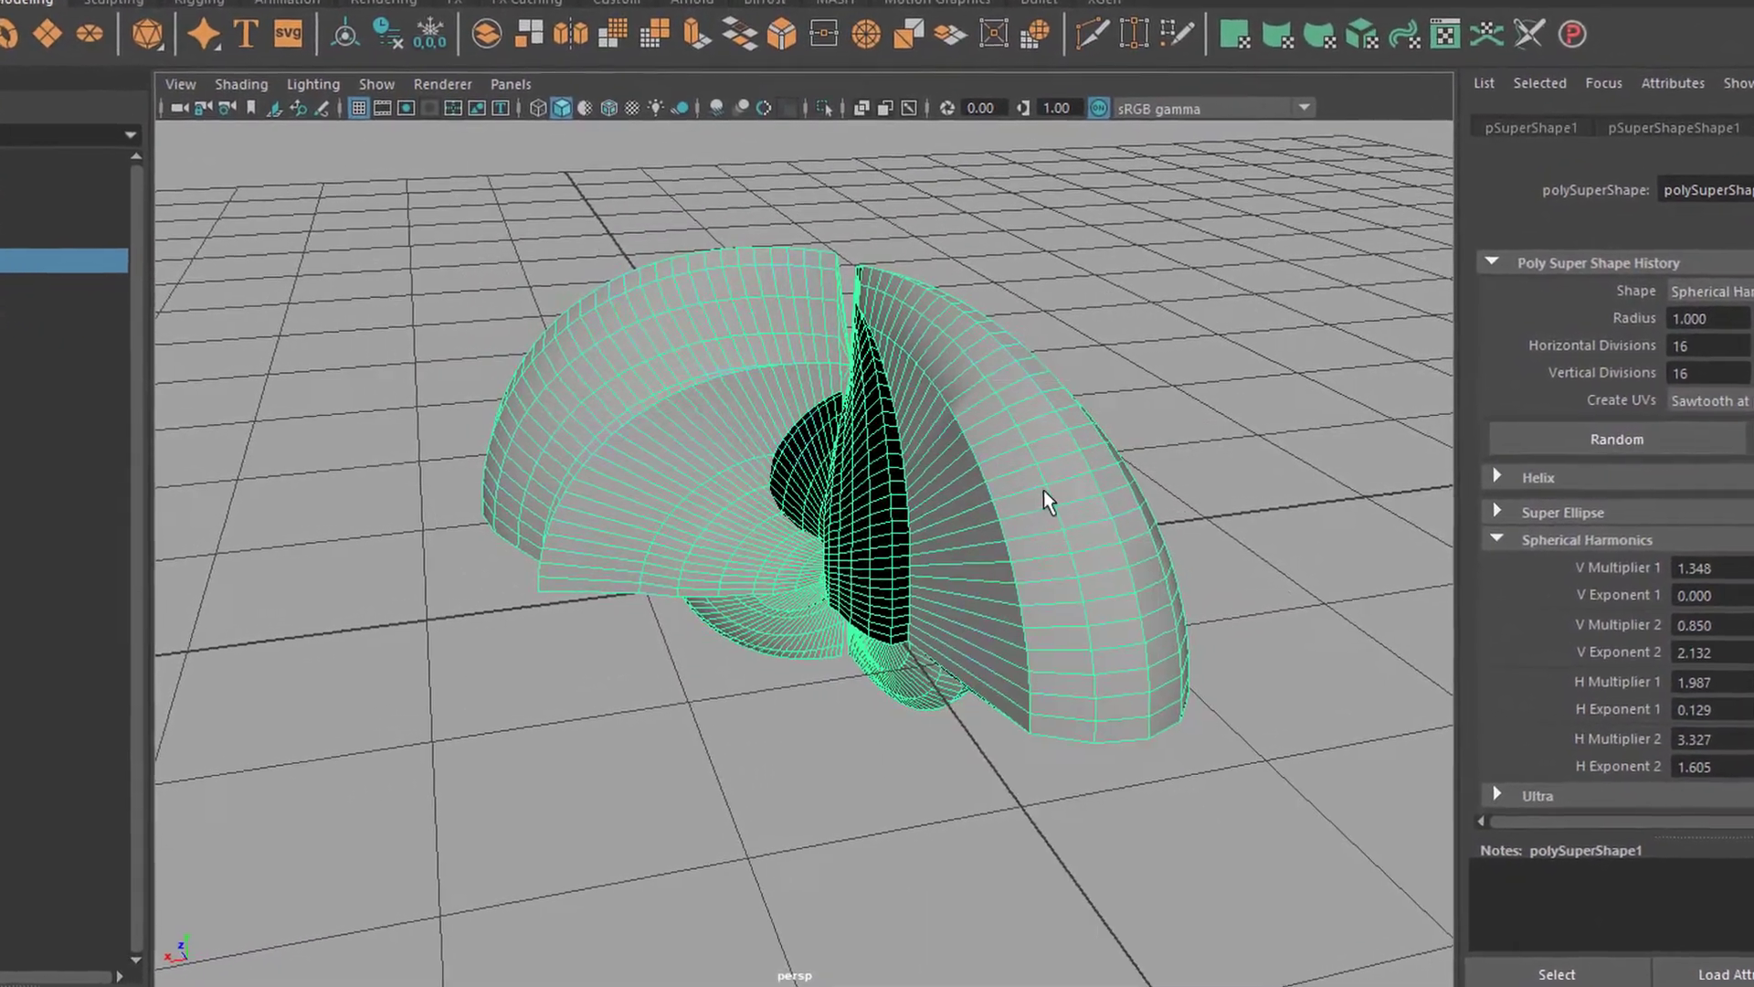
shift+click(647, 326)
shift+click(699, 281)
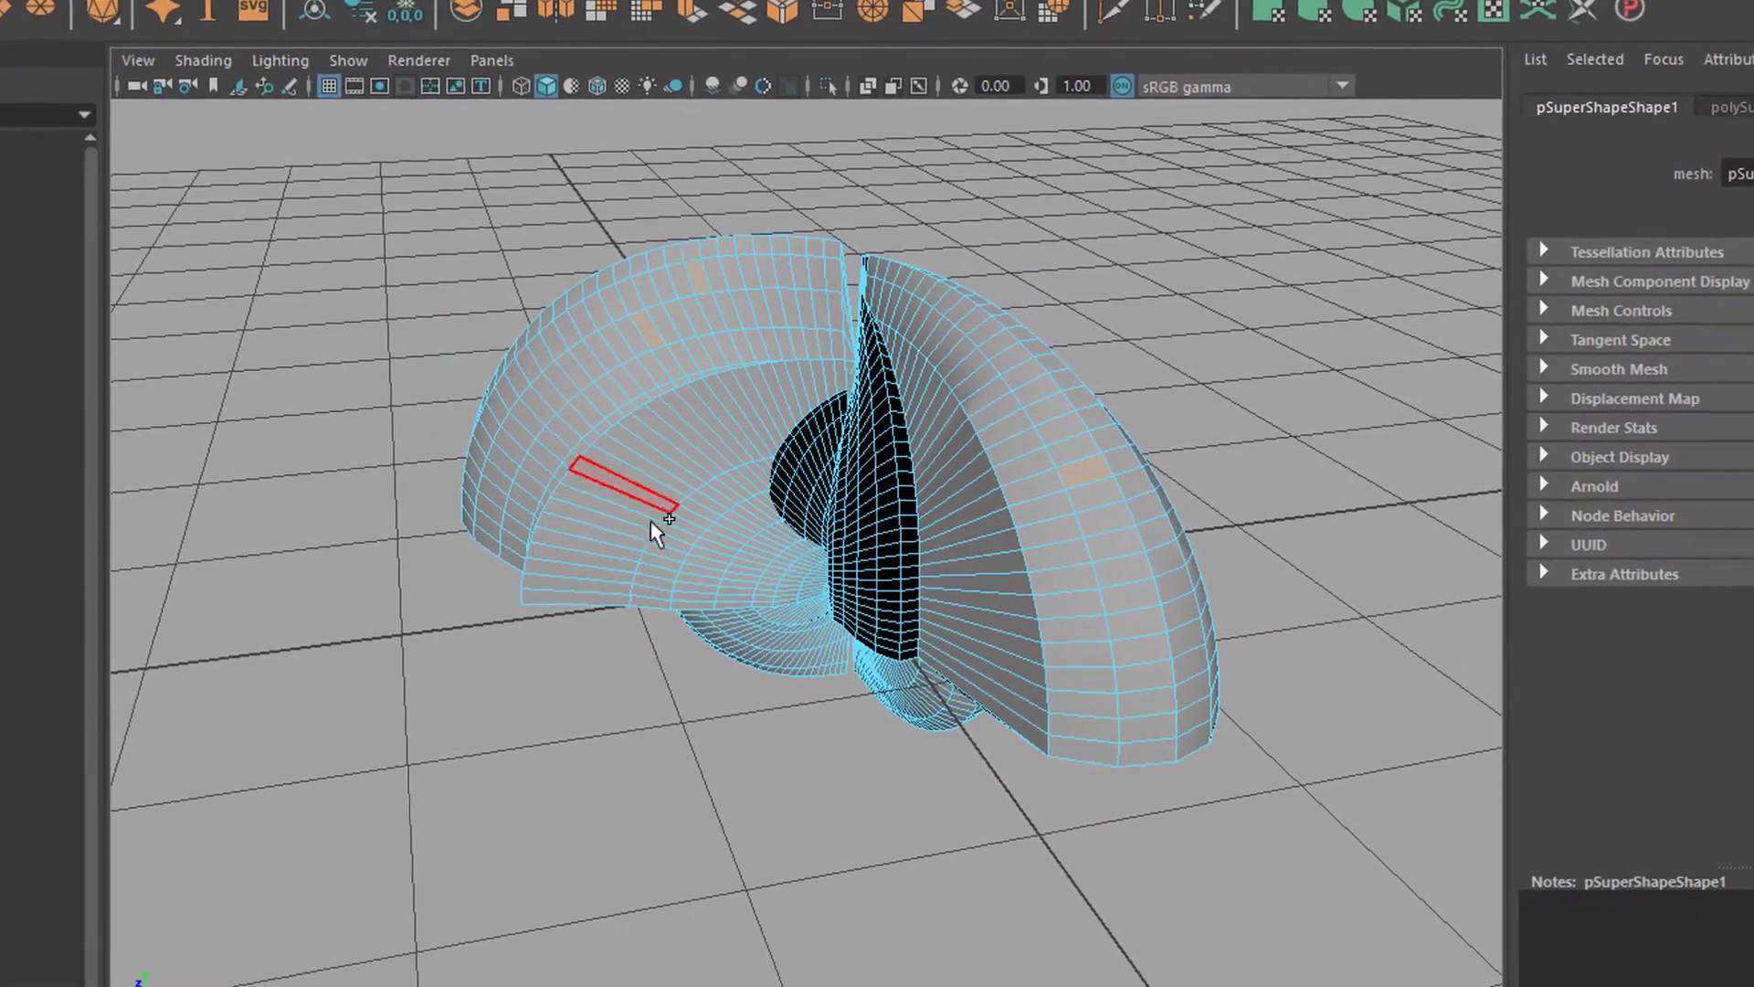
shift+click(632, 522)
shift+click(694, 435)
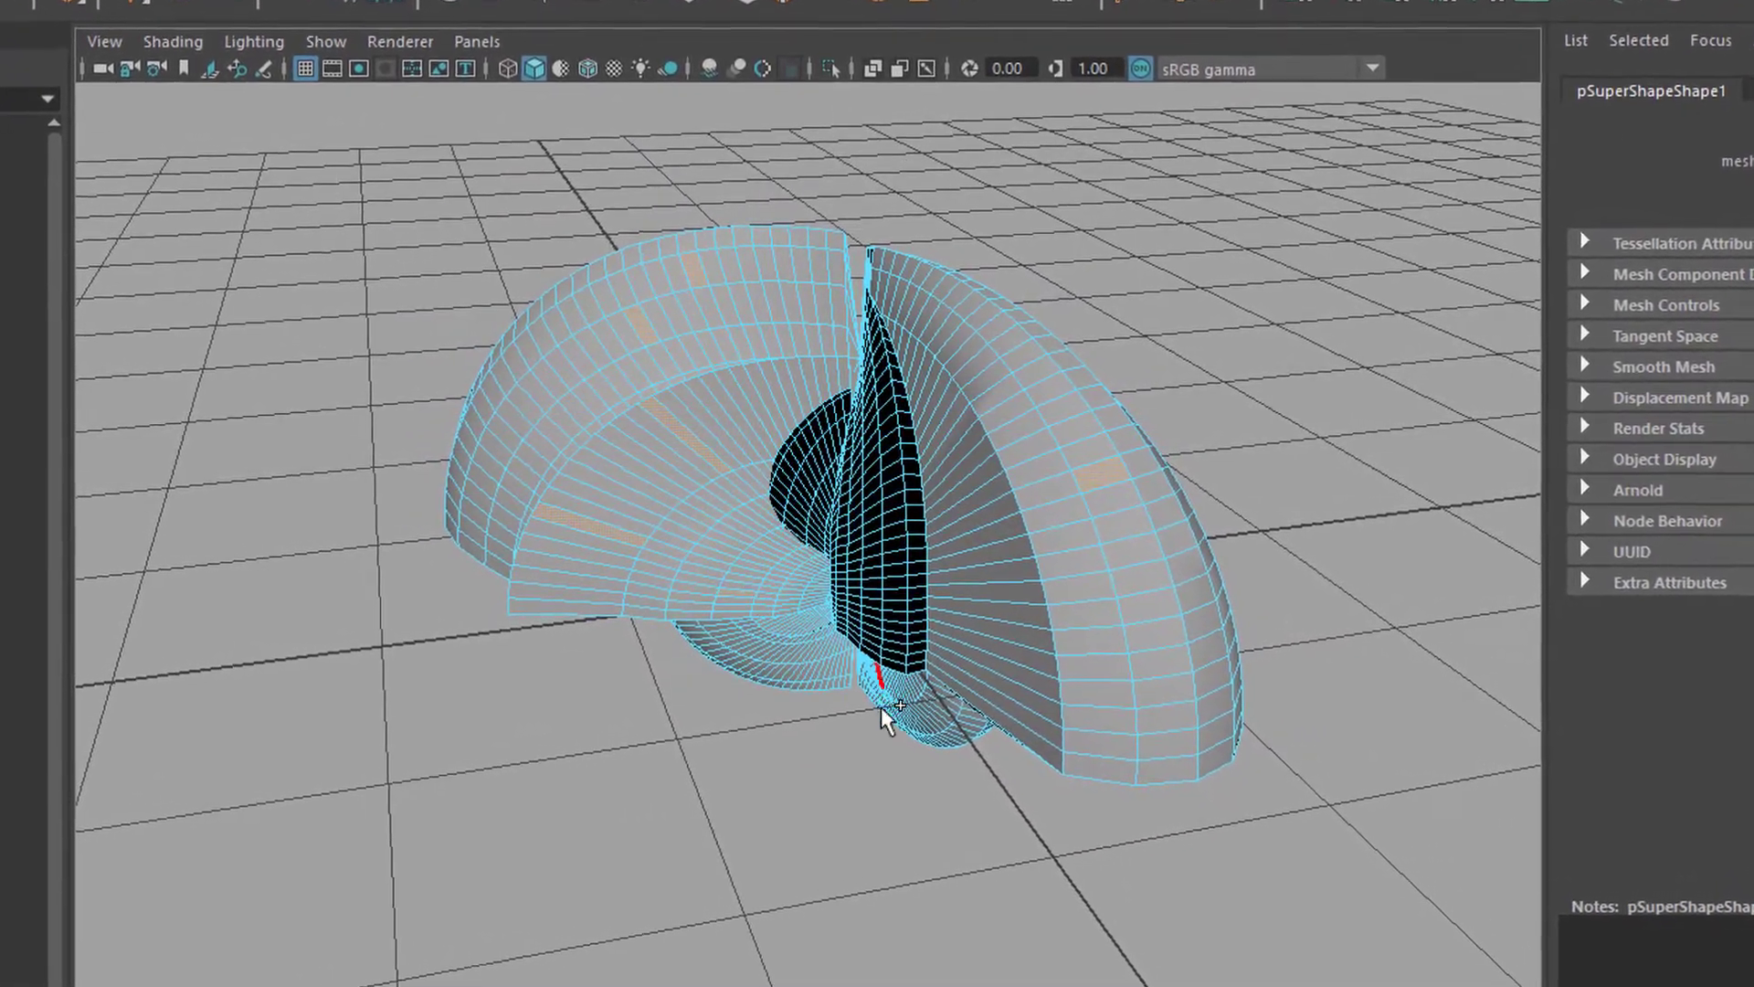
shift+click(817, 662)
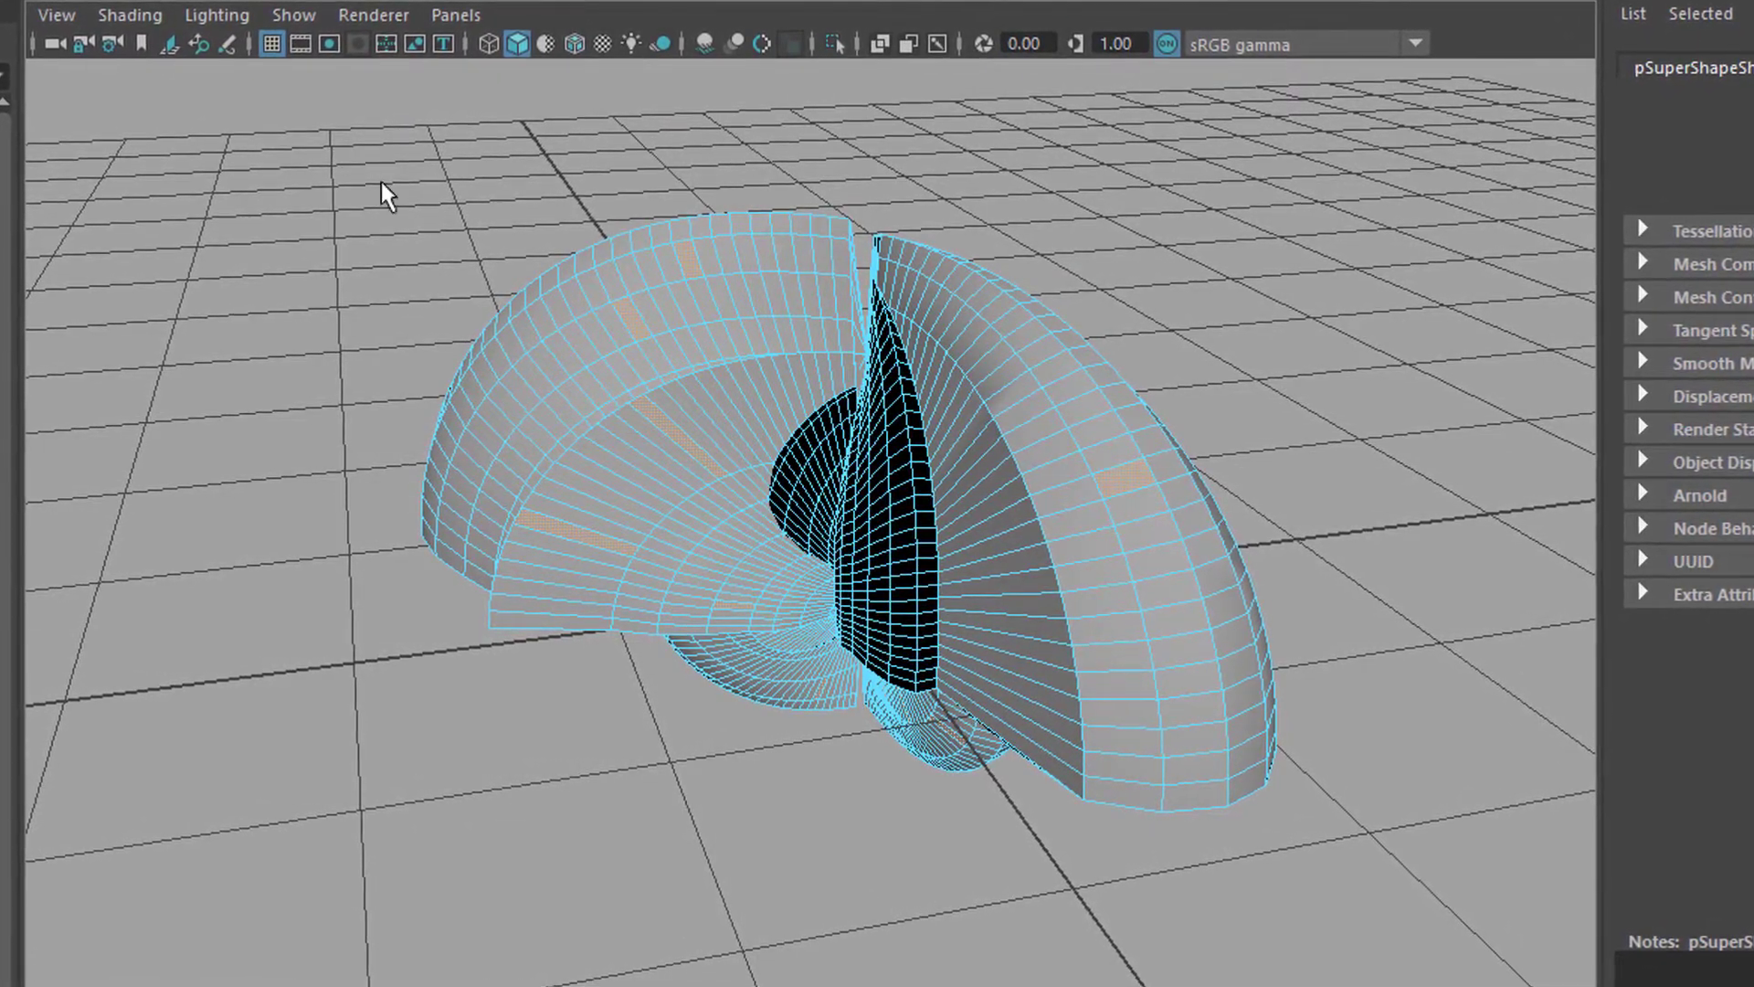
Step: Invert the face selection and try extruding the selected faces outward, then undo the extrusion
drag(1334, 934, 1348, 934)
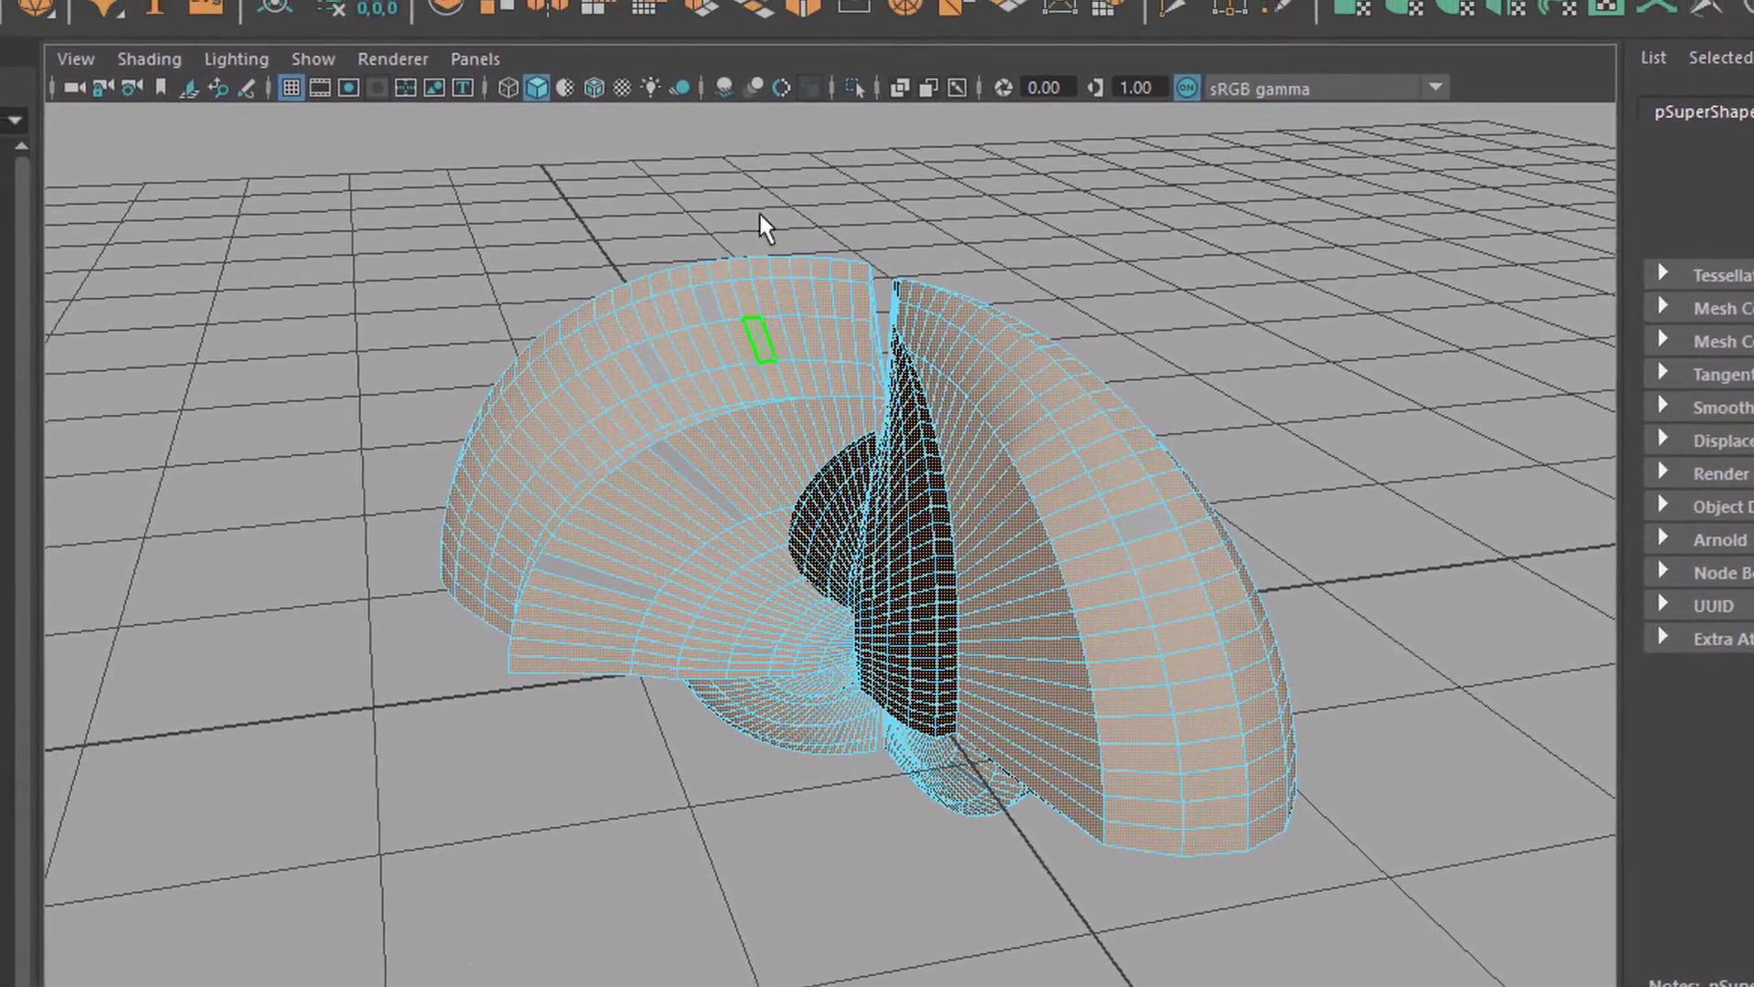
click(708, 27)
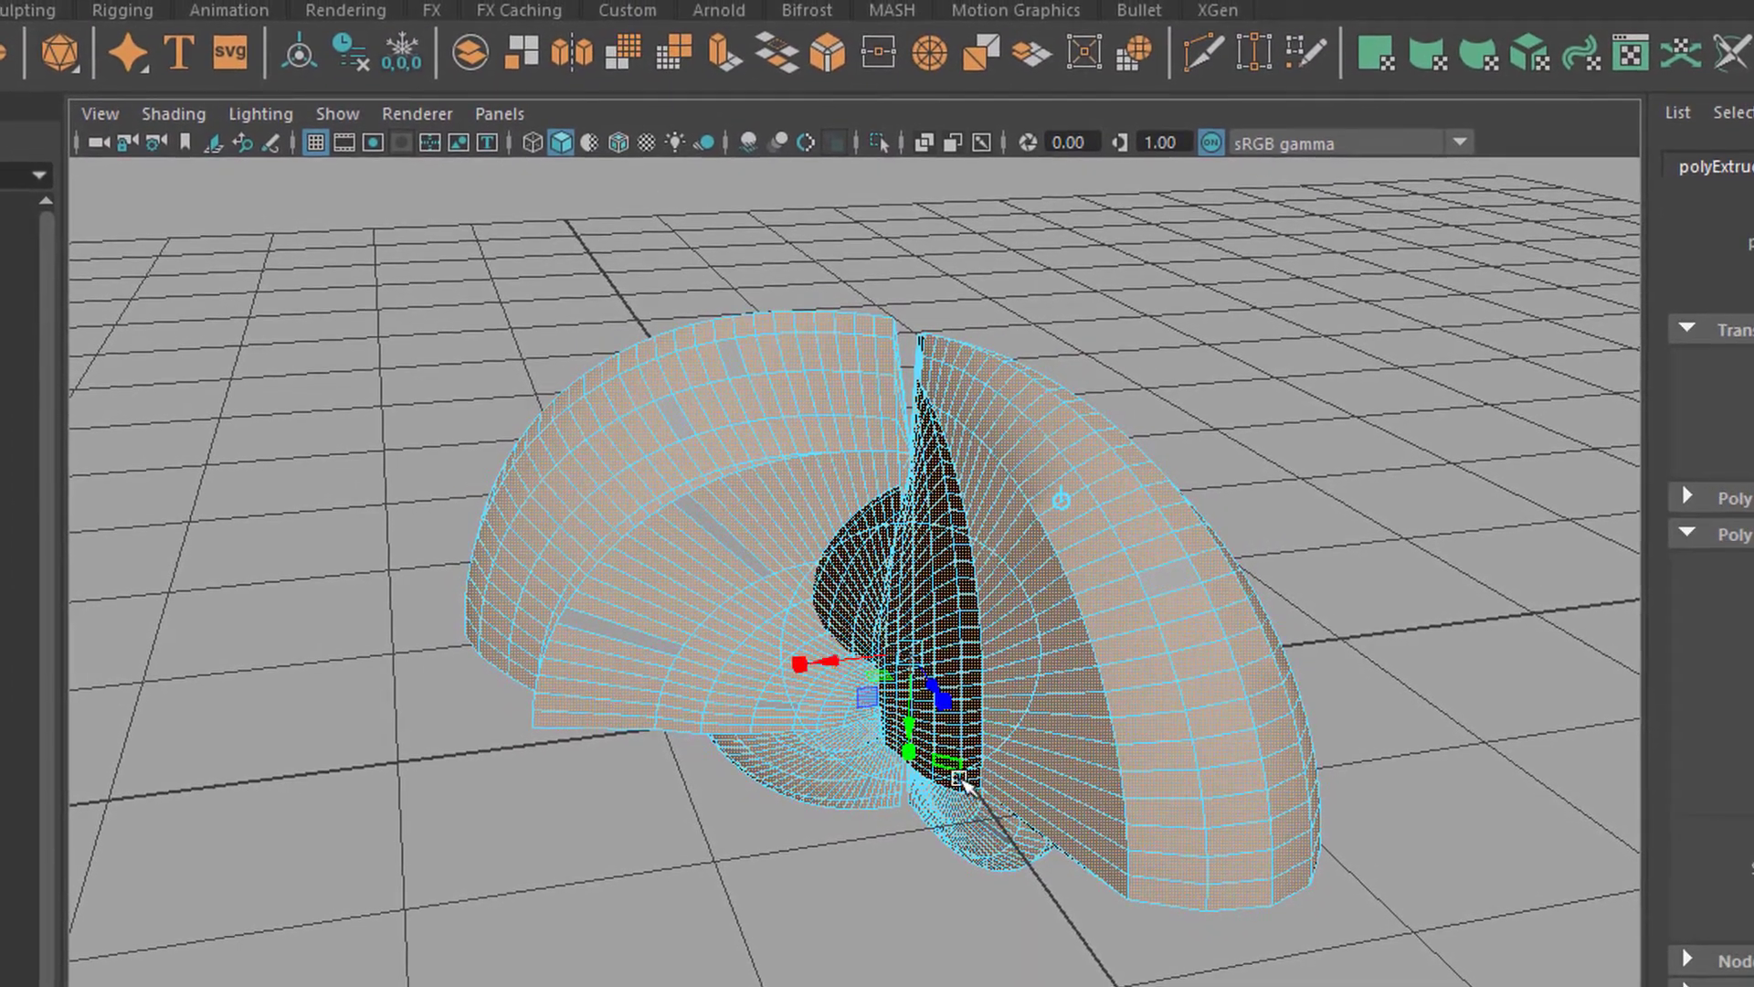
alt+drag(1030, 949, 1054, 772)
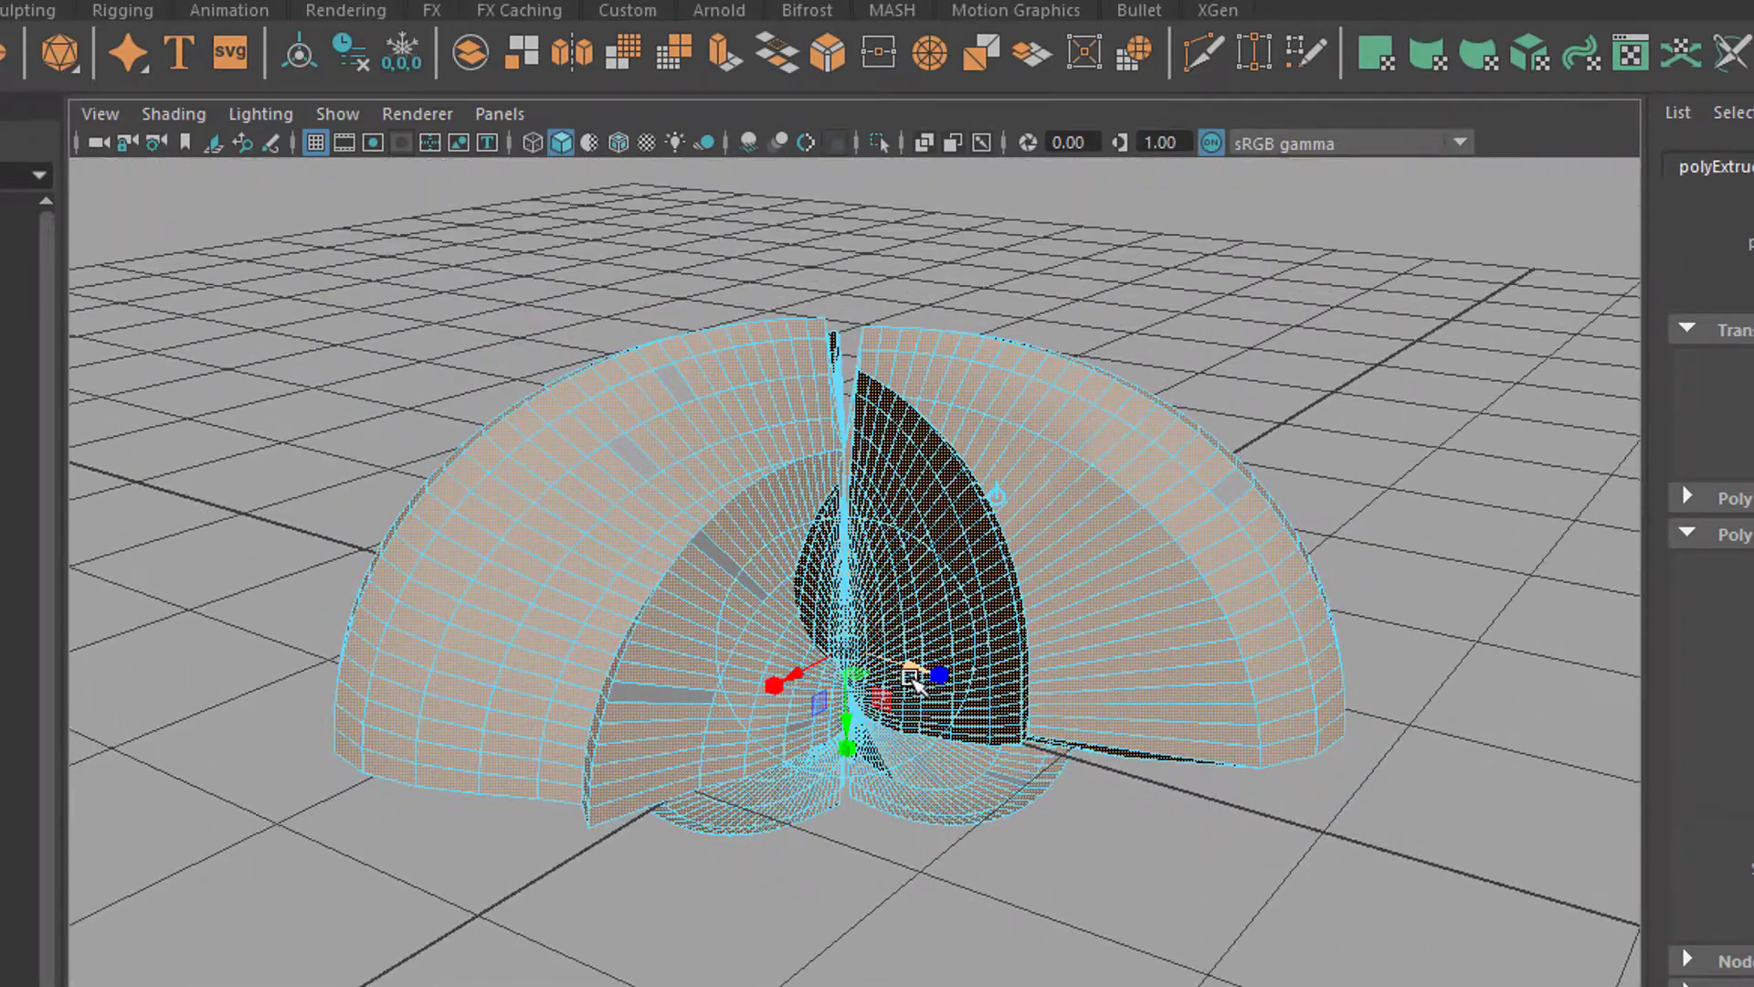
drag(947, 698, 966, 699)
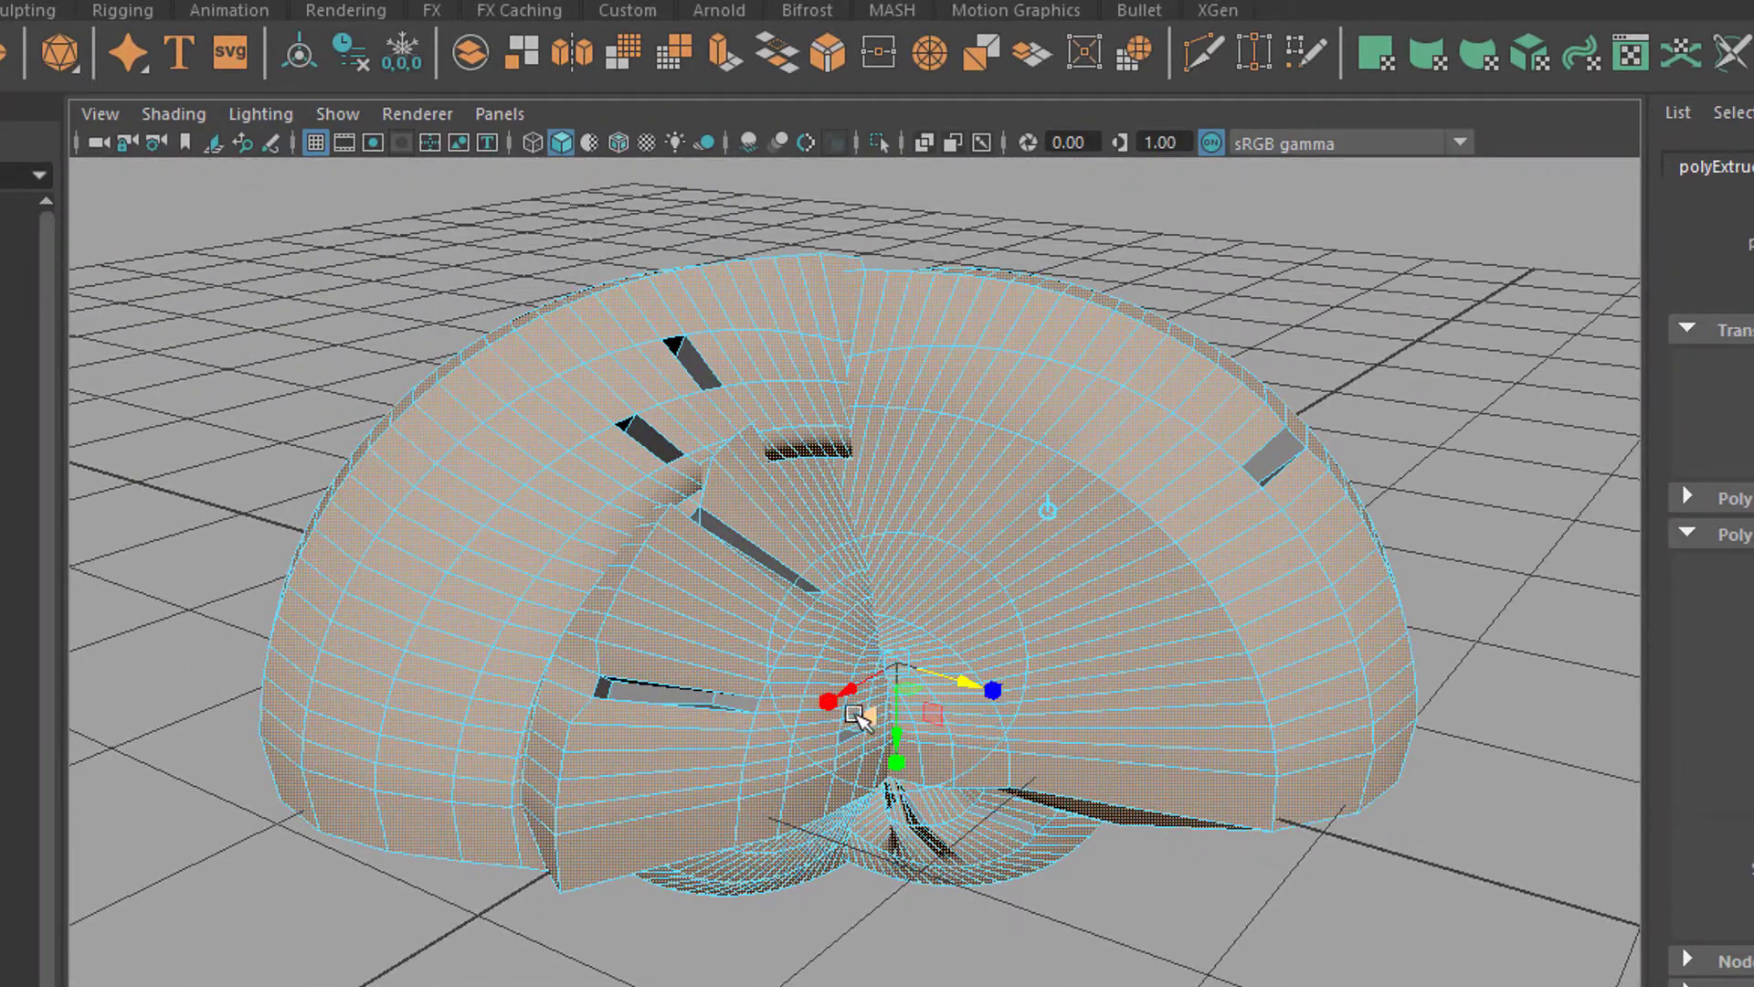
drag(856, 703, 1398, 939)
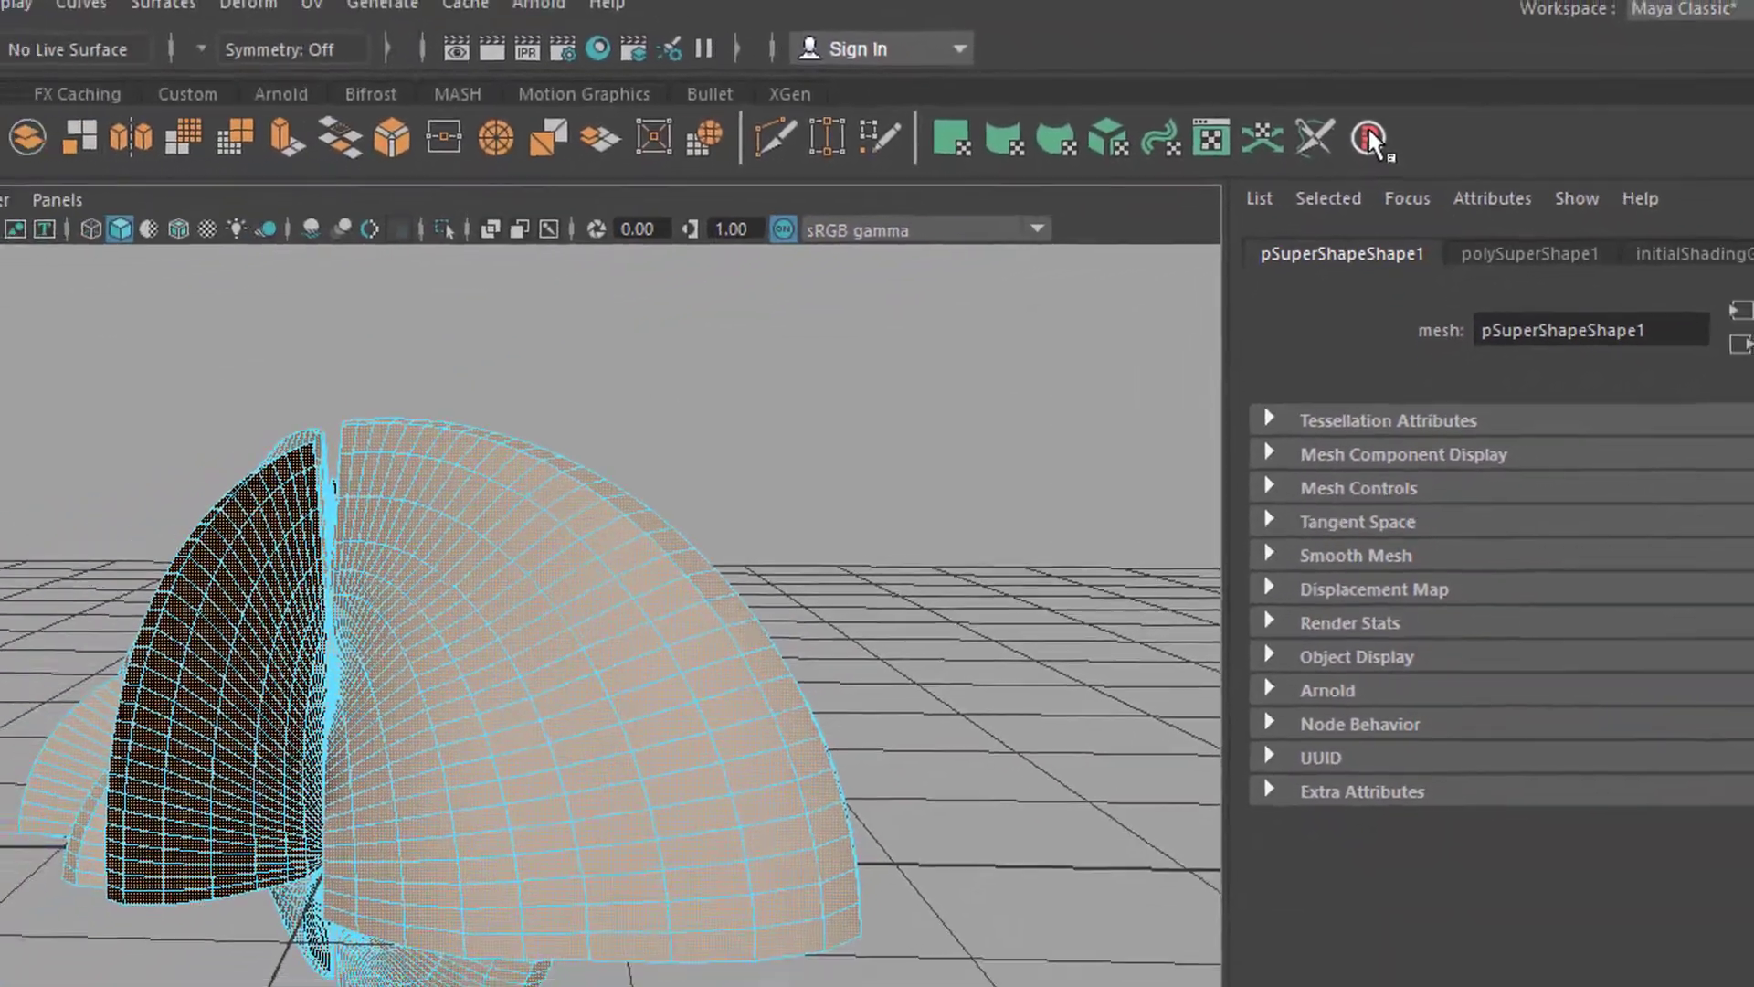
Step: Switch the super shape to Object Mode and back to face selection mode
right_click(612, 581)
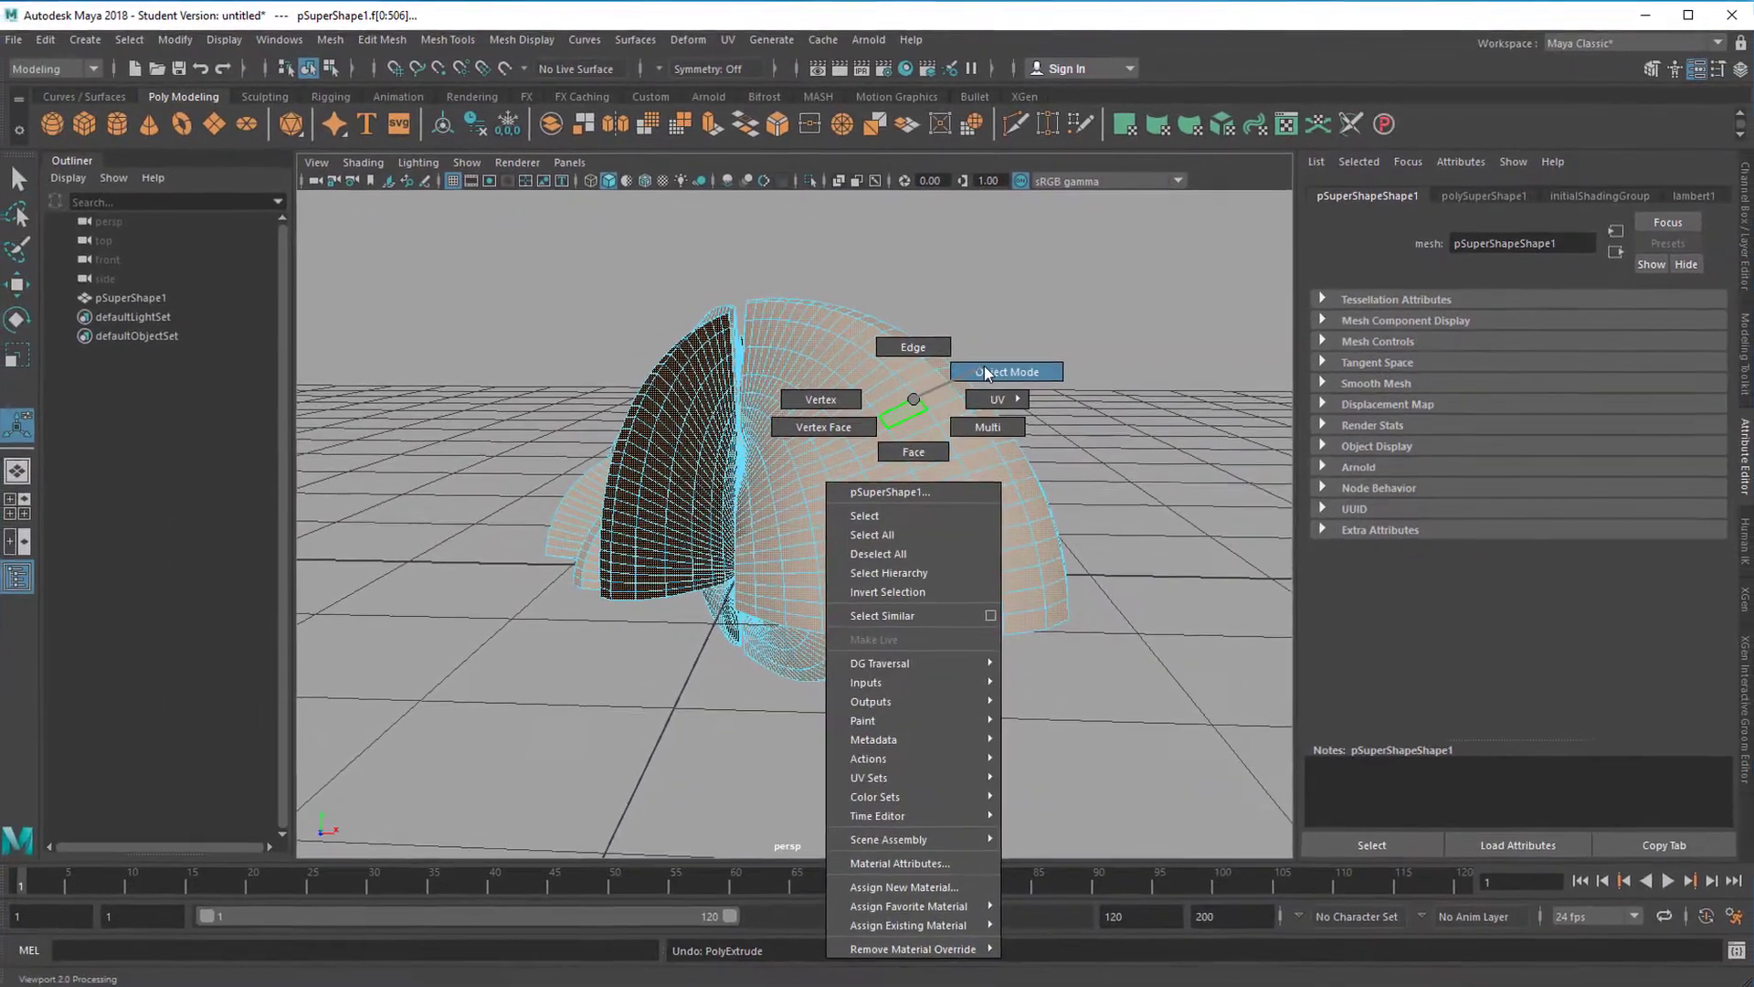
click(987, 370)
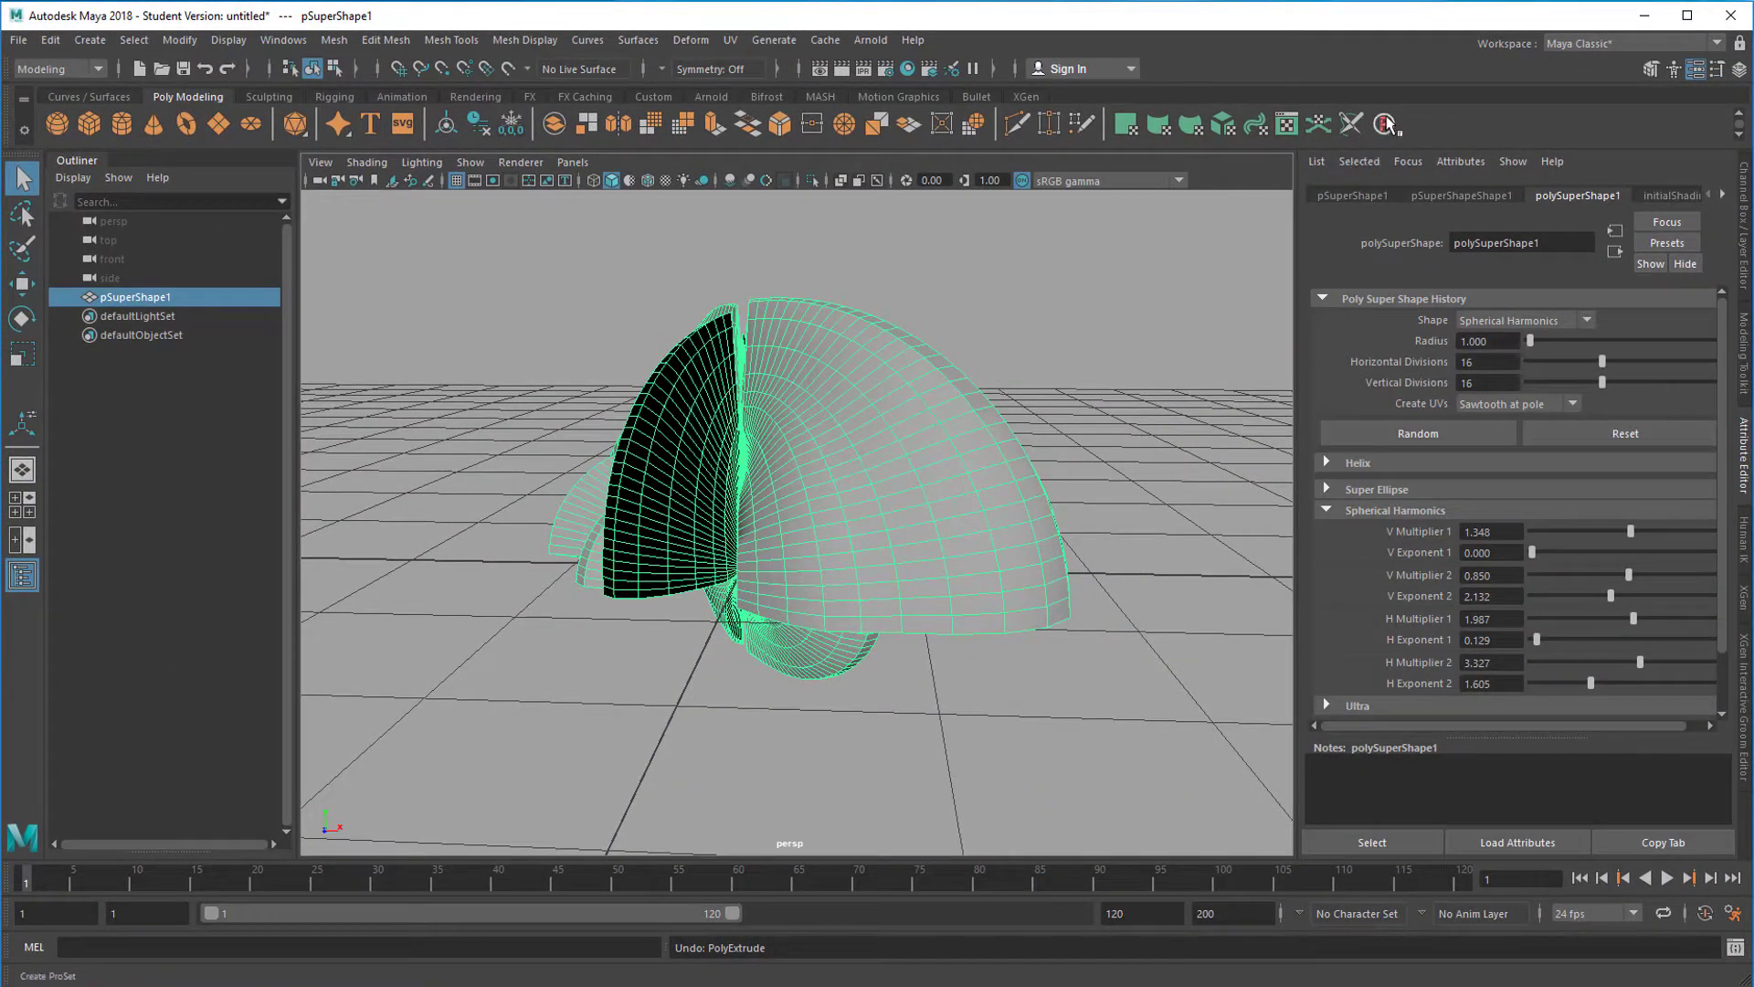
right_click(866, 447)
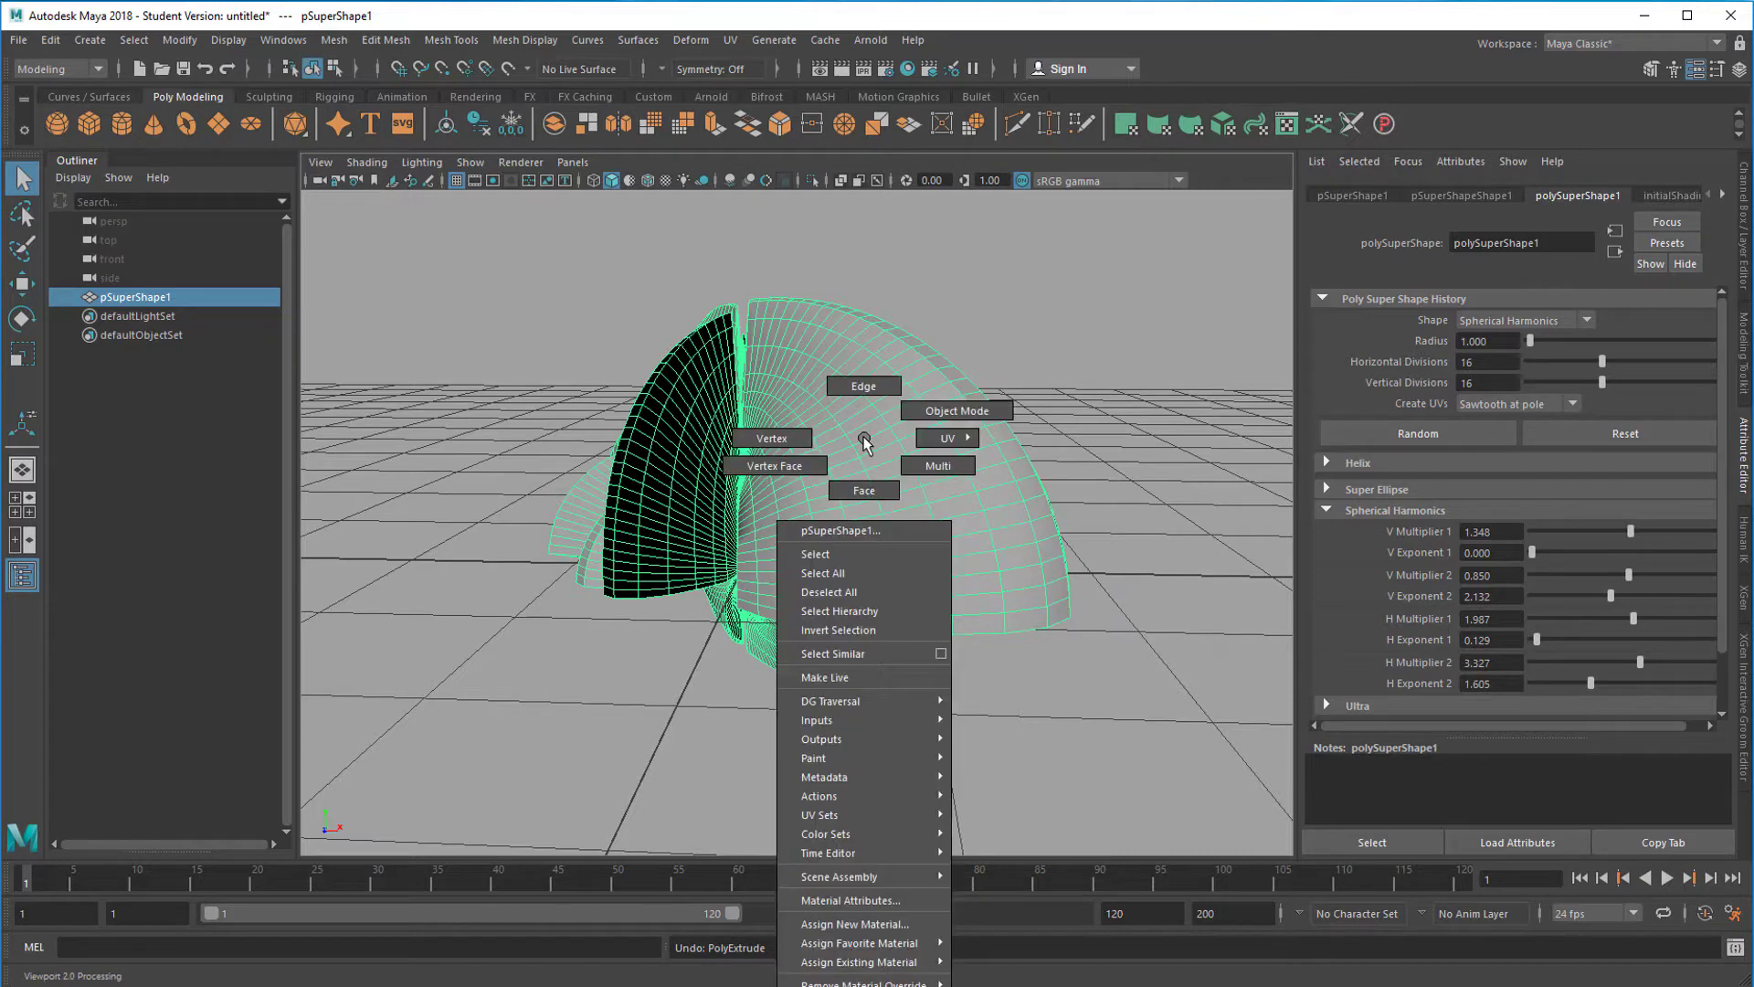
click(863, 488)
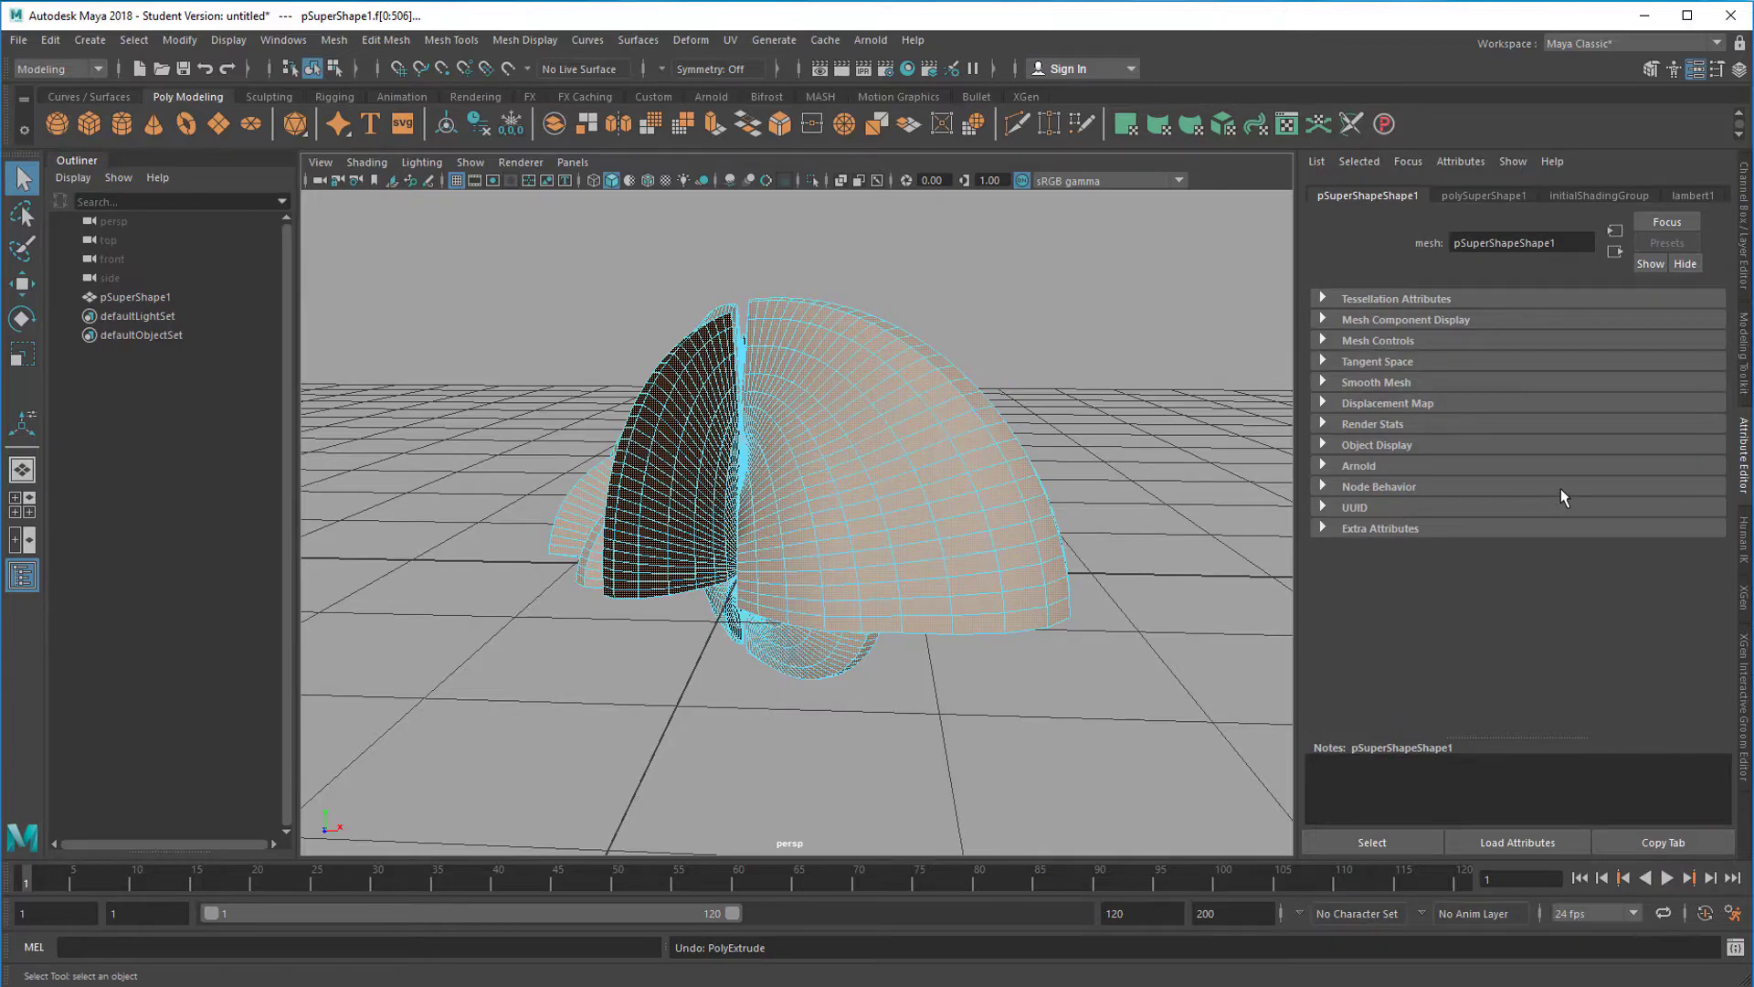
Step: Enable Multi-Component selection in the Modeling Toolkit and select a single face on the large front lobe
click(1742, 370)
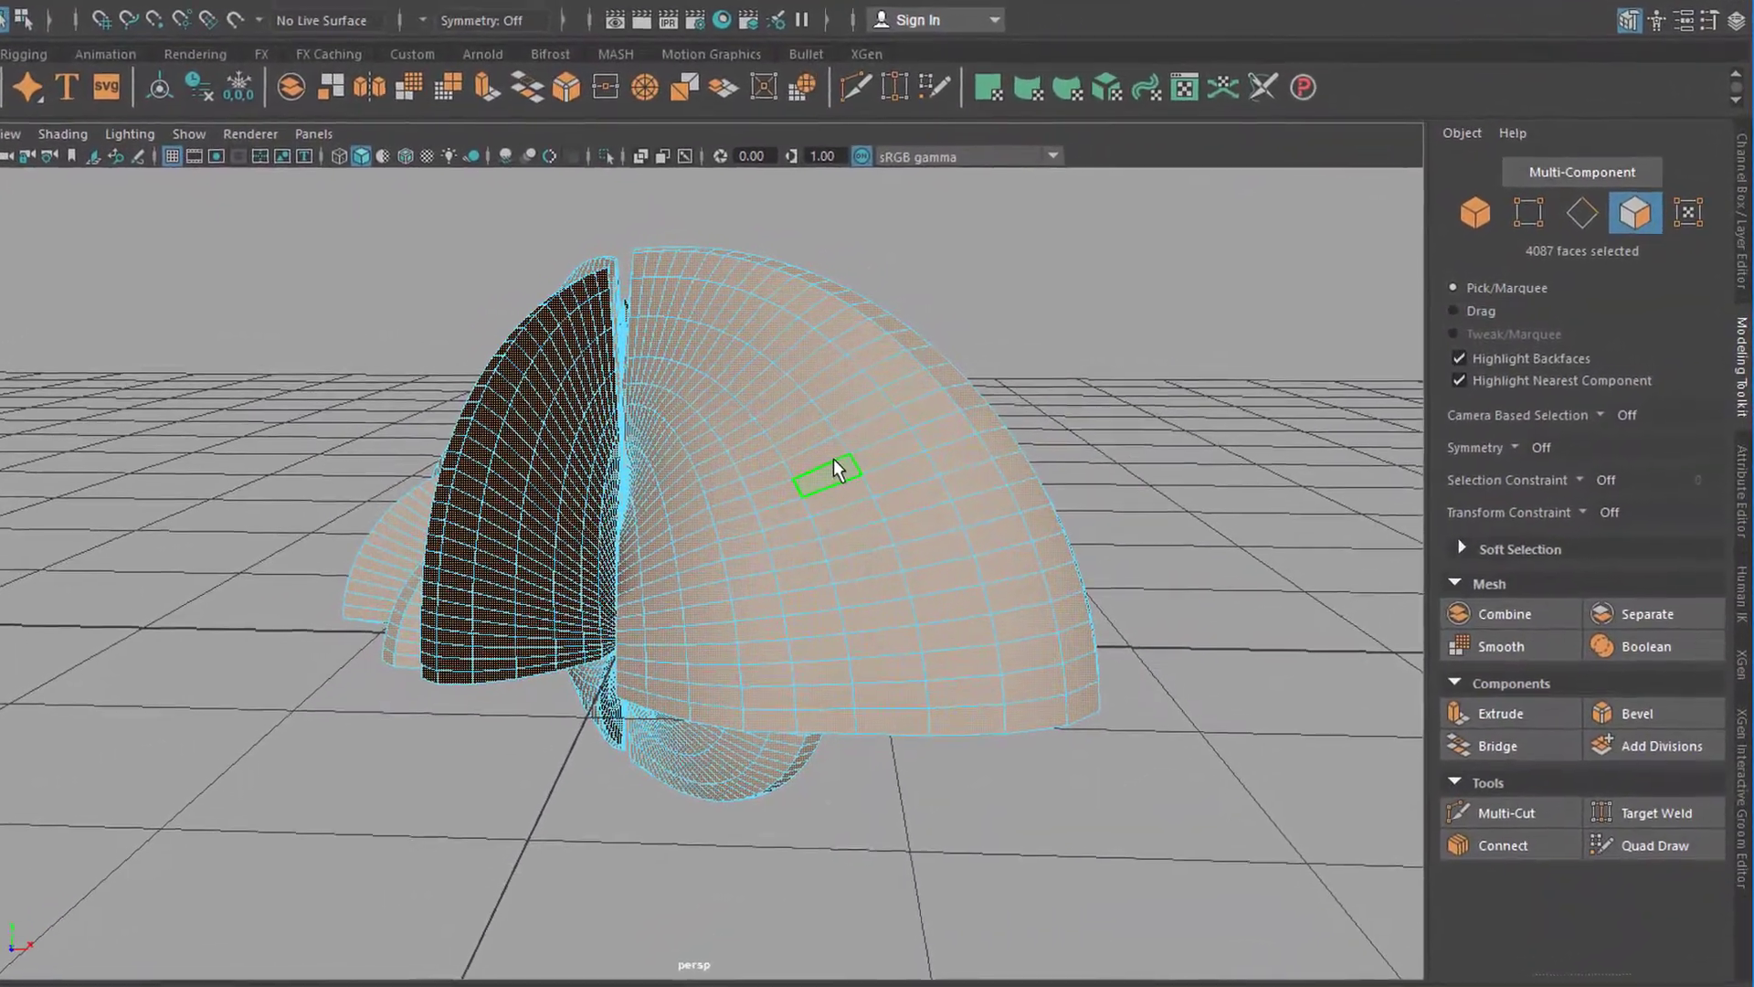
click(830, 473)
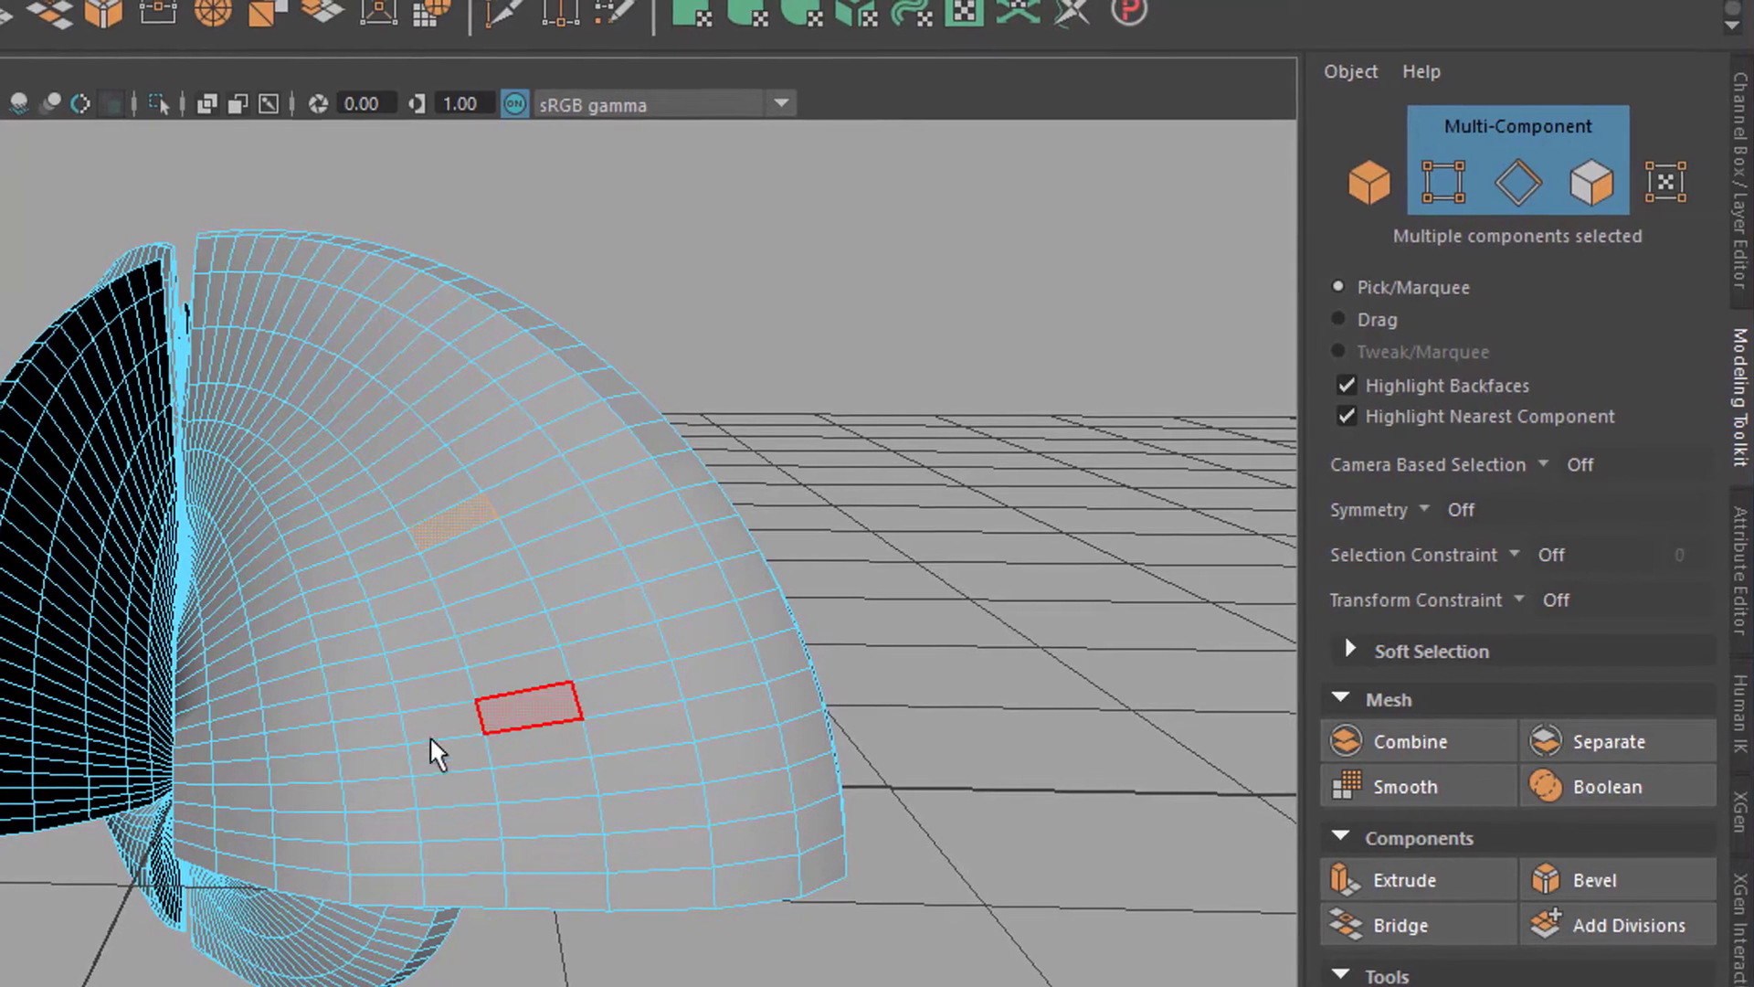
alt+right_drag(432, 742, 883, 738)
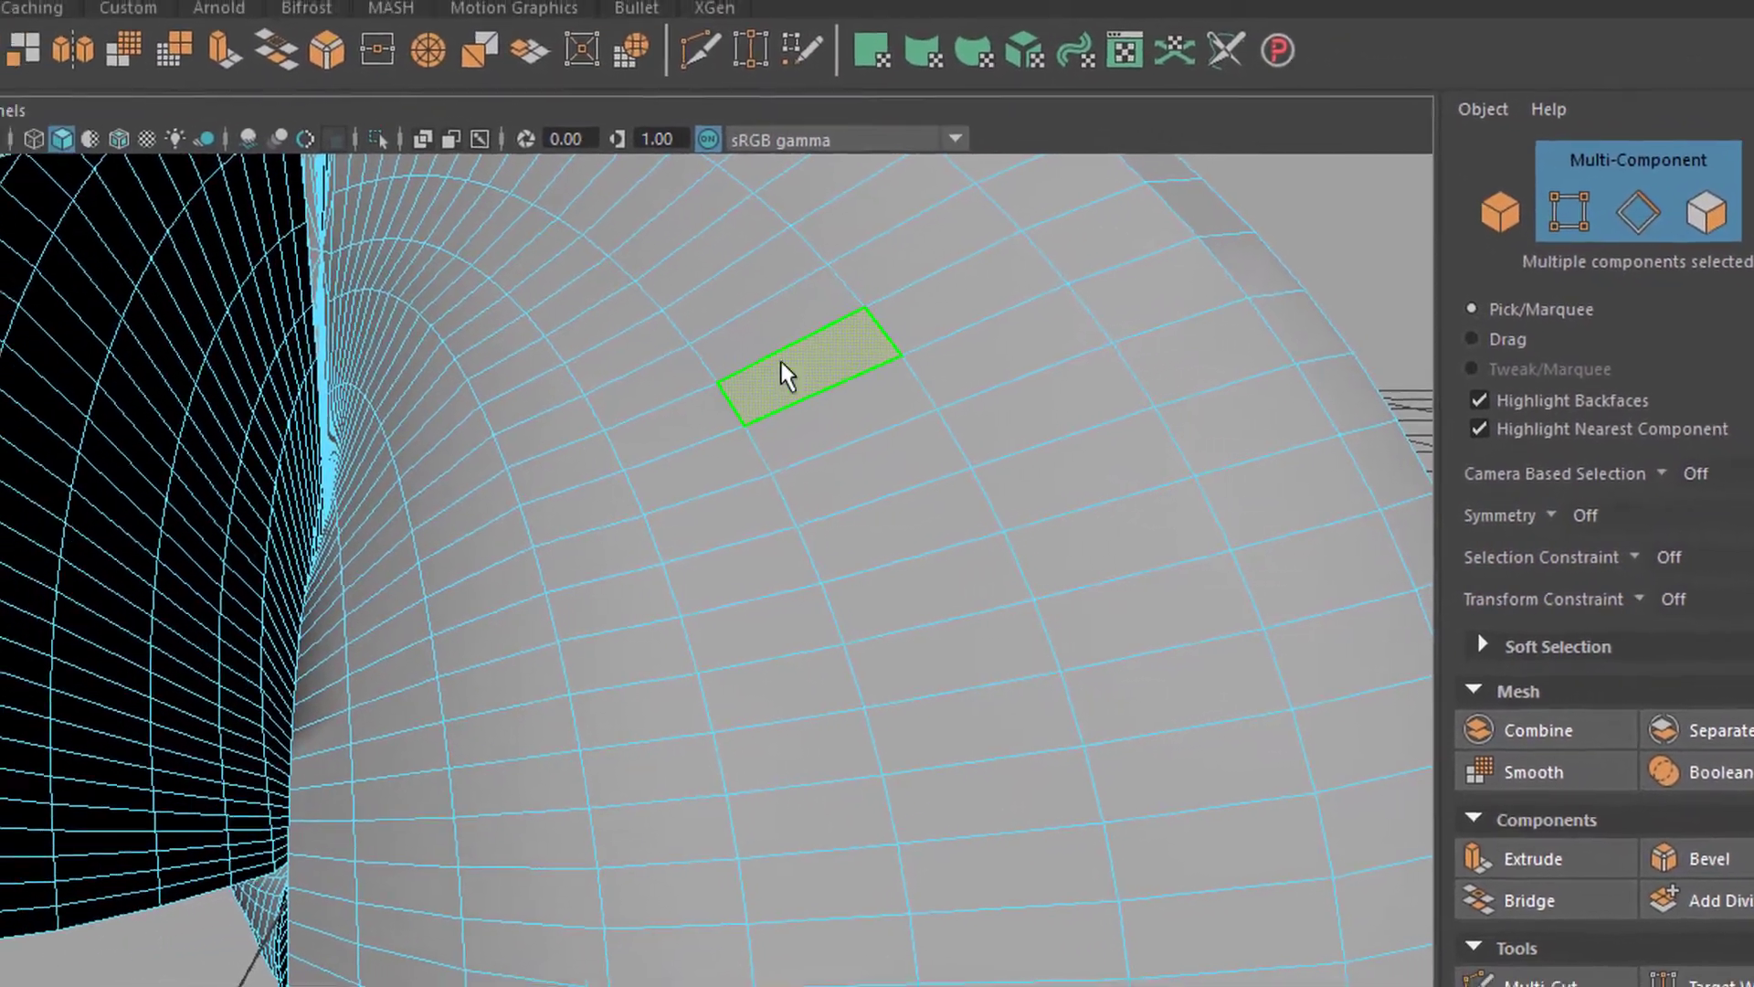
click(799, 341)
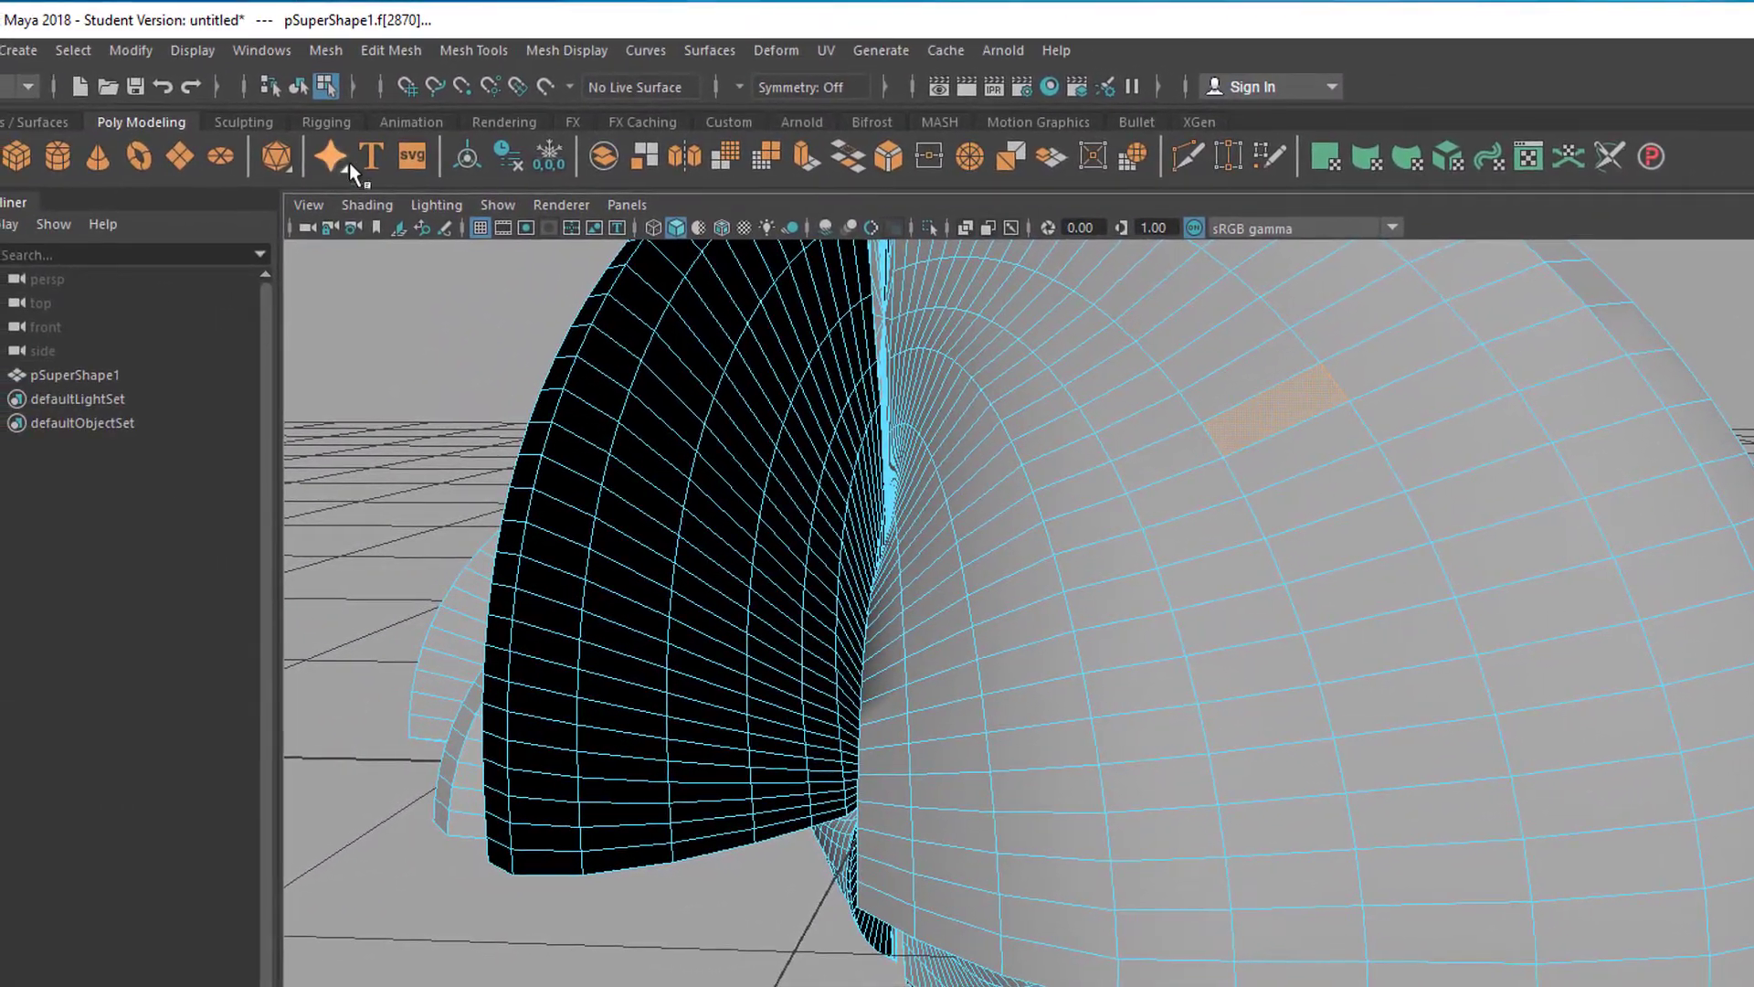
Step: Apply the Wedge operation to the selected face on the large lobe
click(389, 48)
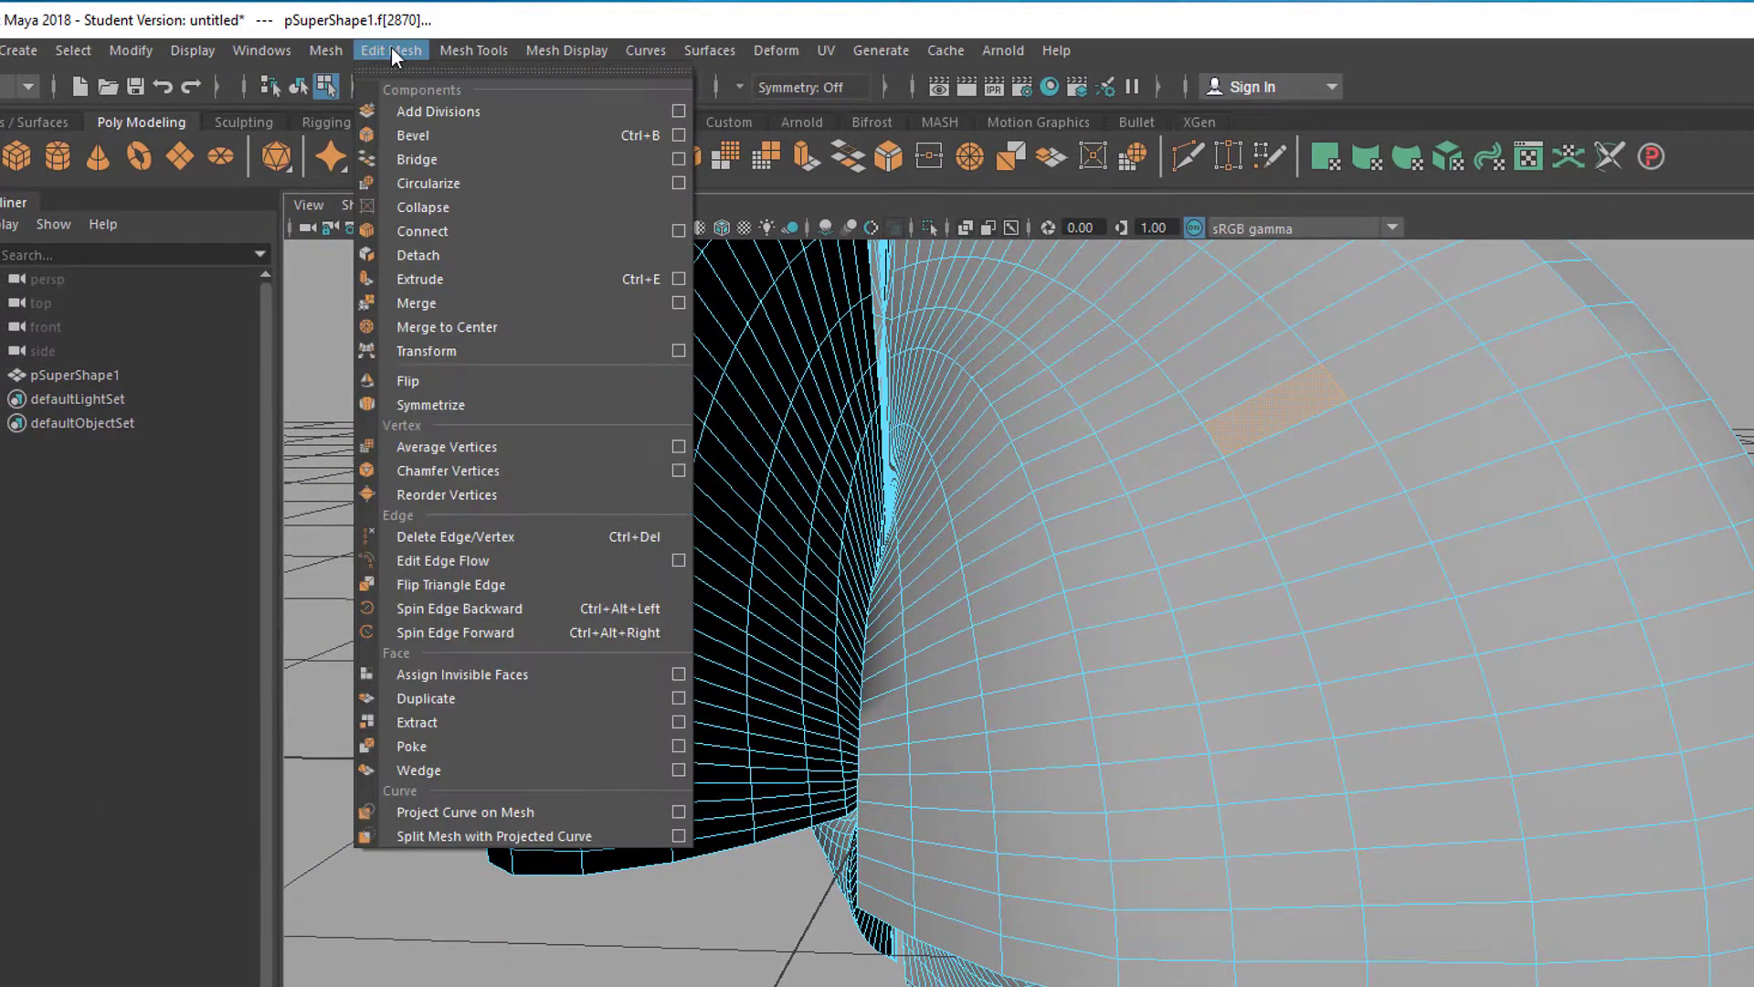
click(492, 768)
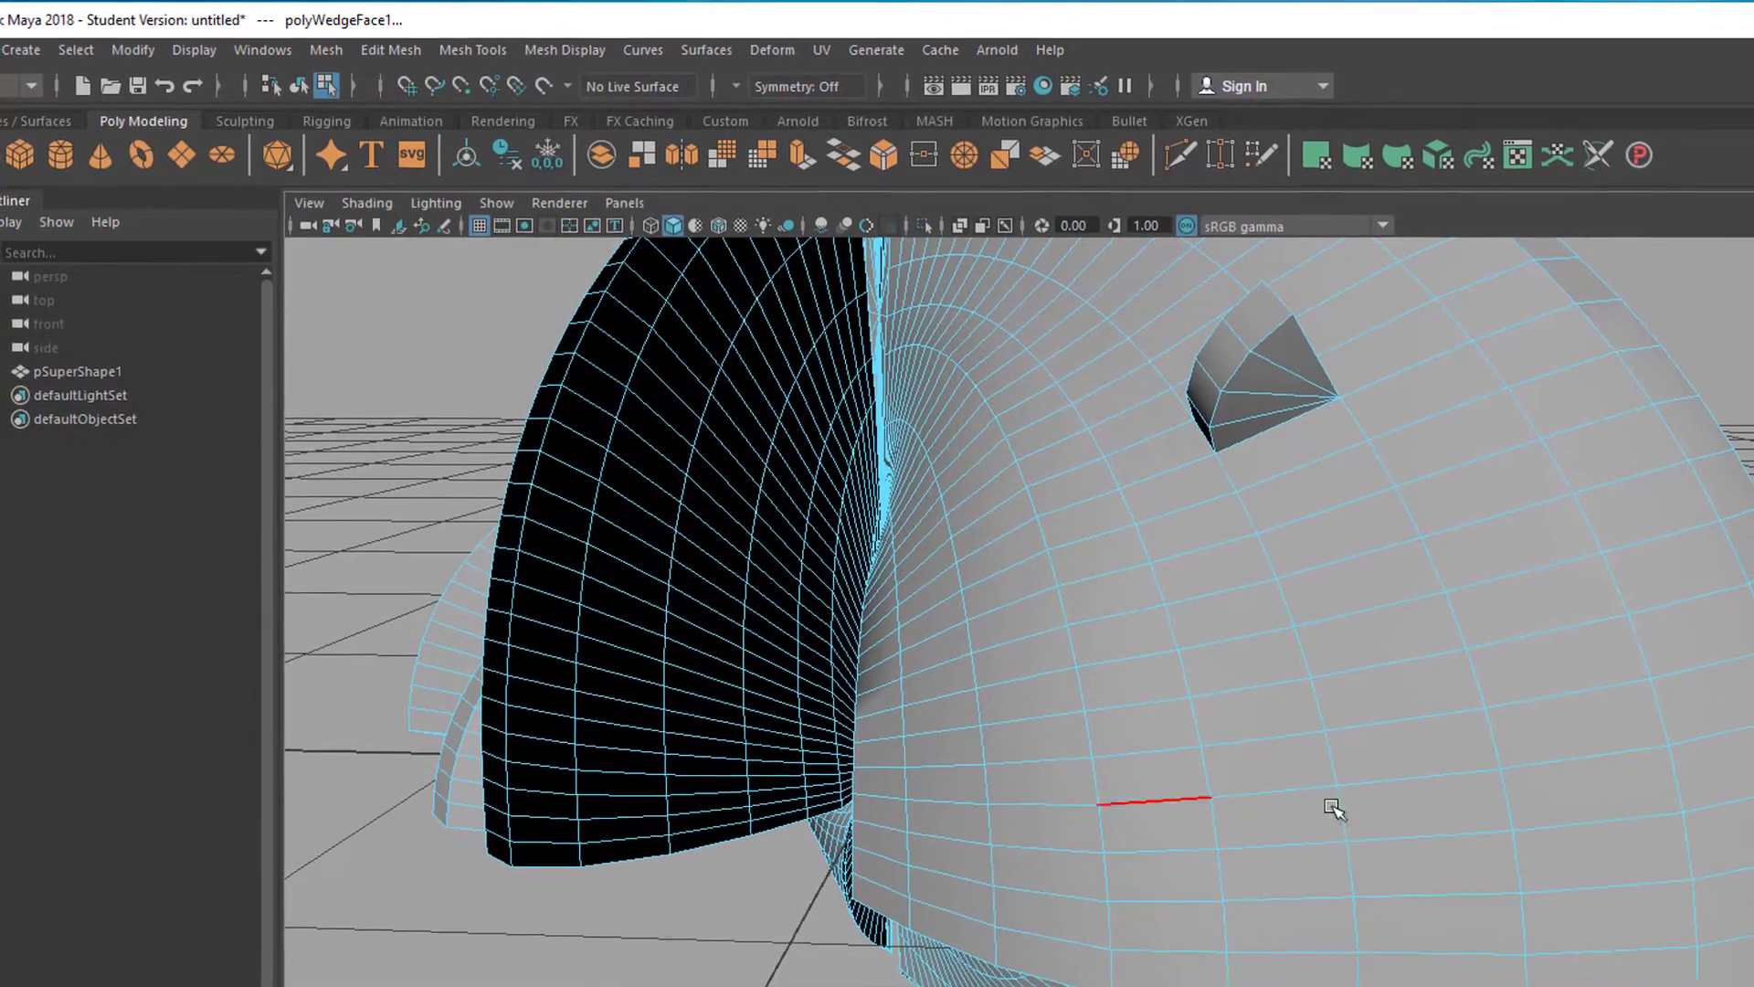
mouse_move(1331, 810)
alt+mouse_down()
mouse_move(1378, 803)
mouse_move(1362, 796)
alt+mouse_up()
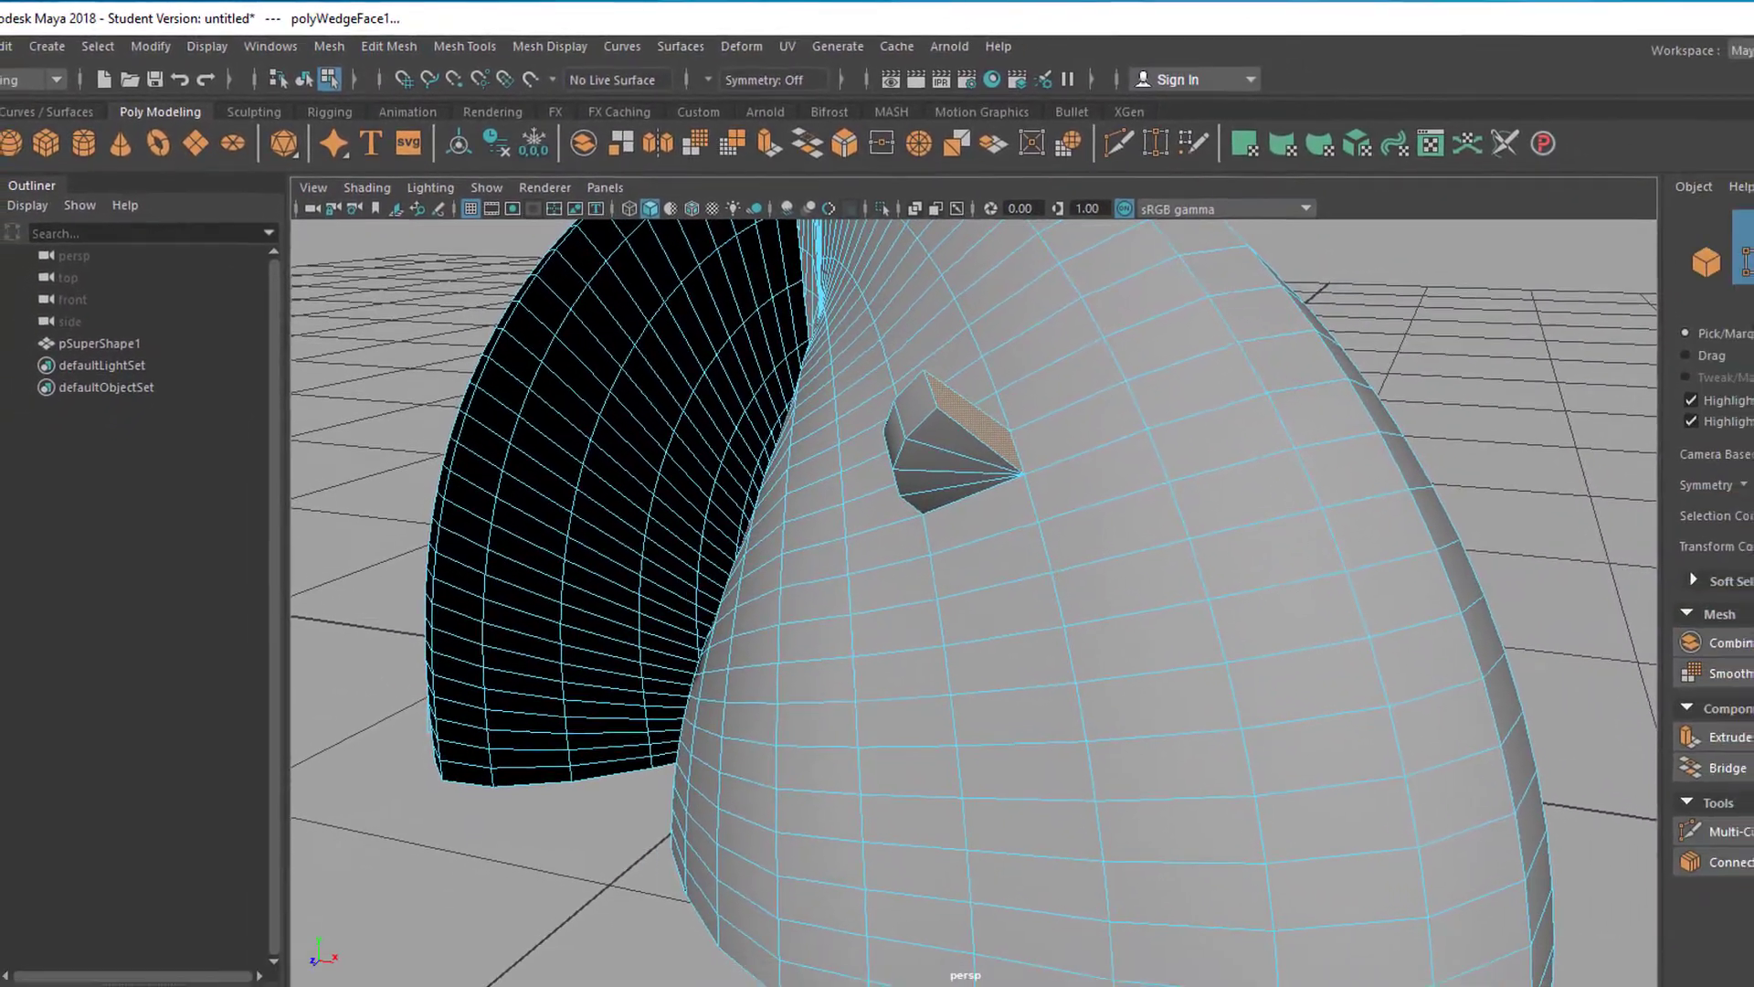
Step: Set the wedge's Divisions to 3 and its Wedge Angle to 33
click(1751, 438)
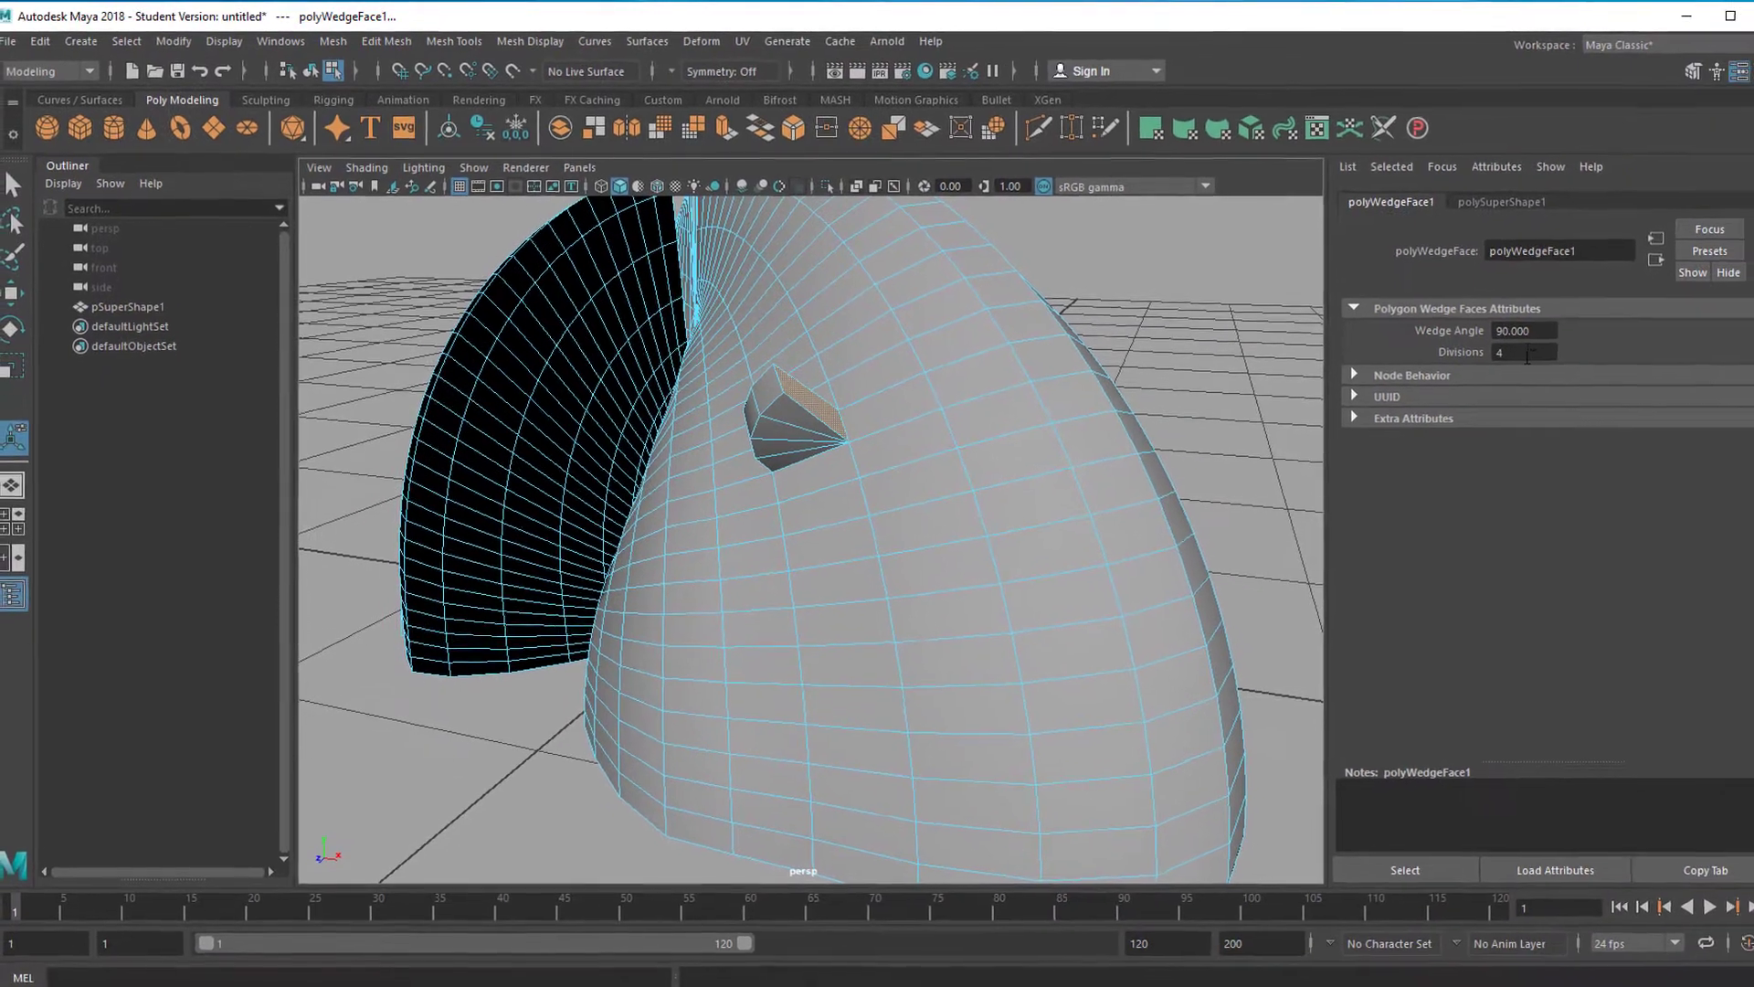
click(1496, 341)
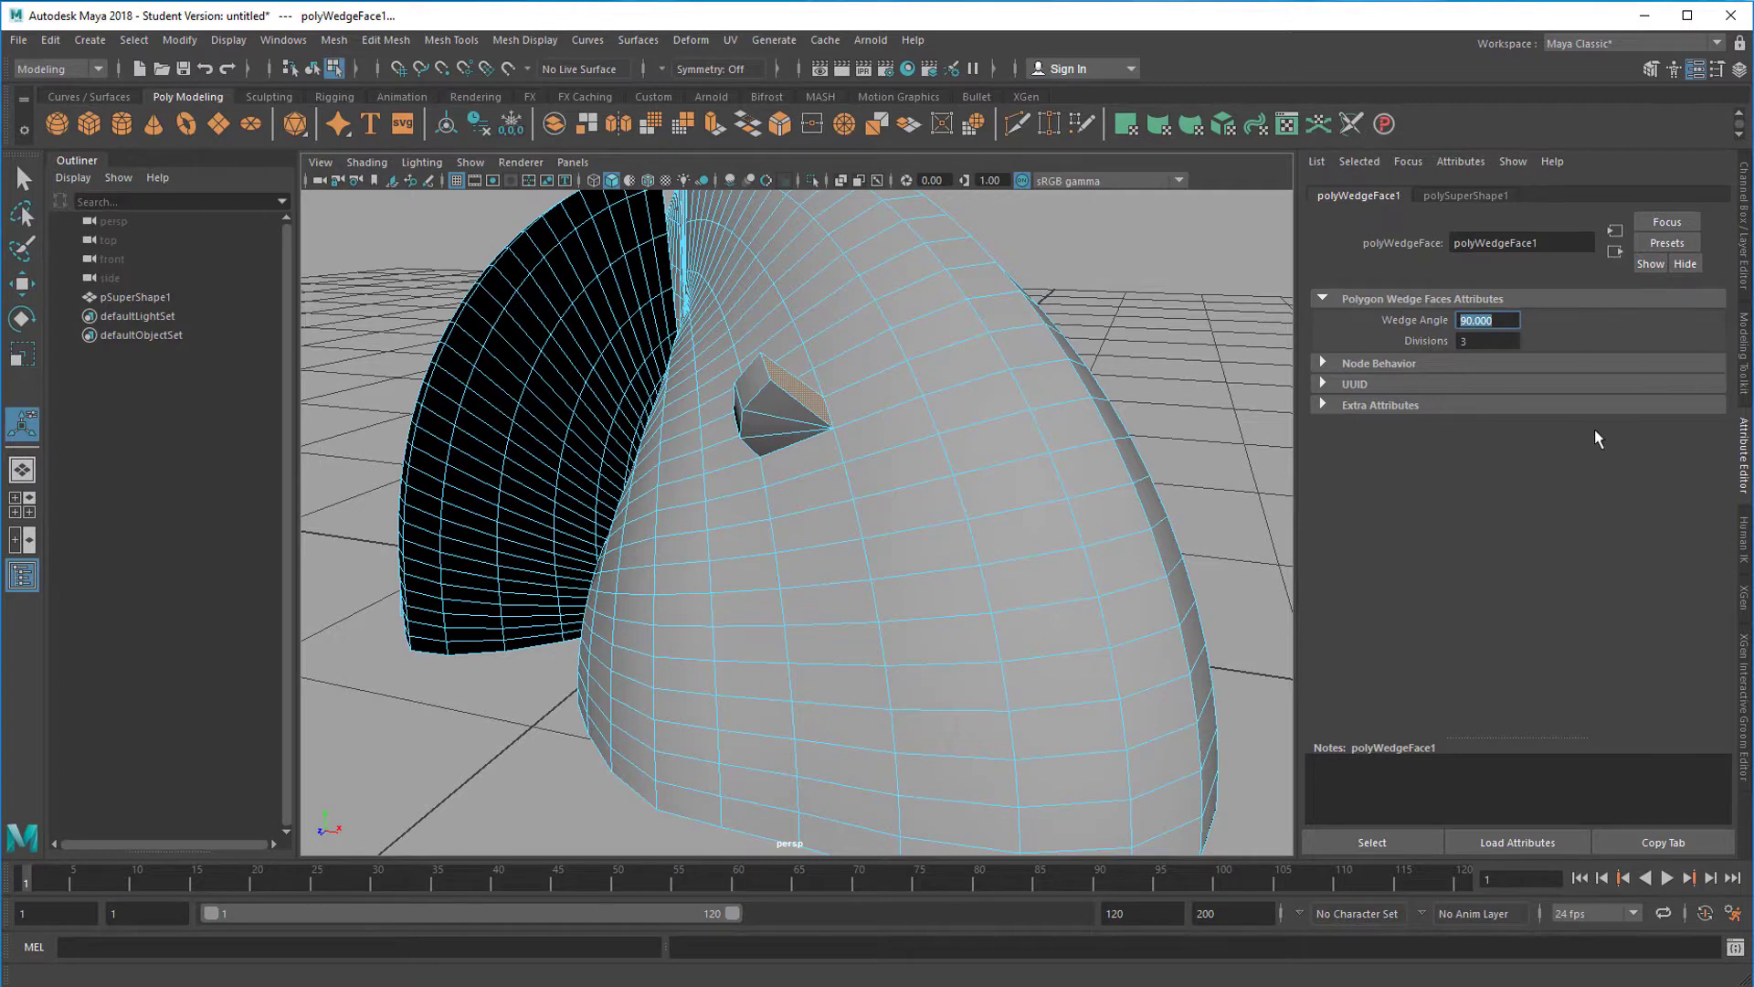
text(333)
key(Return)
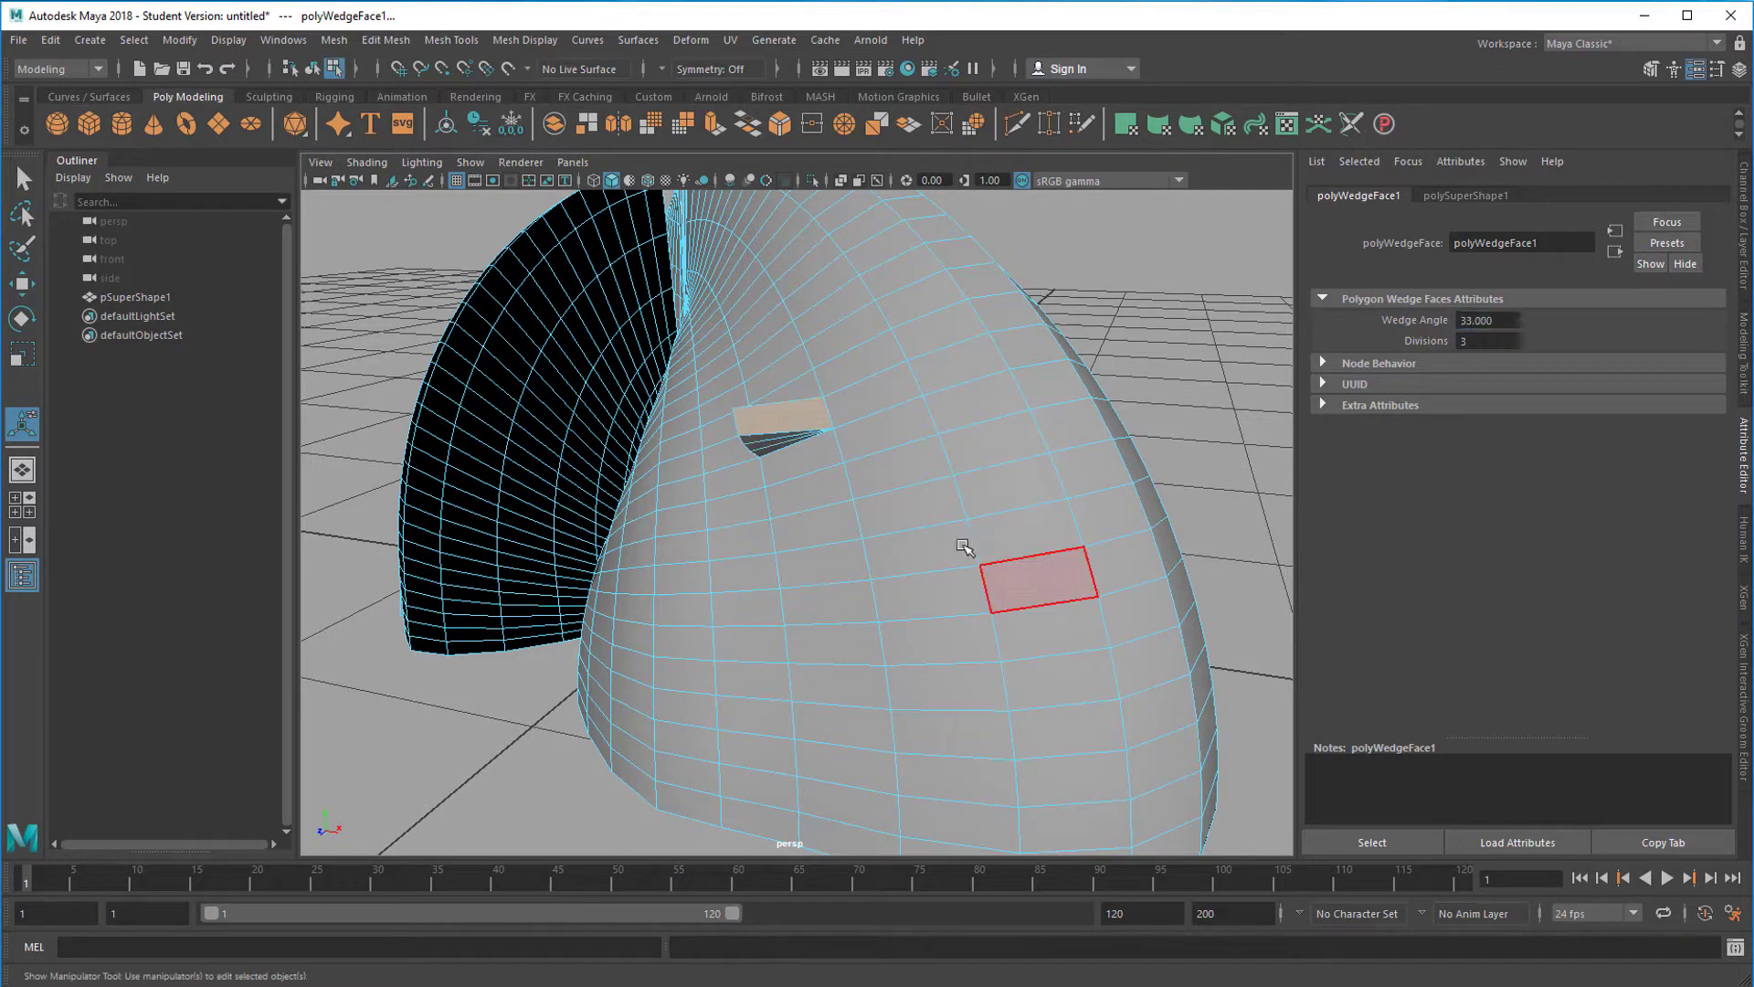
Step: Return the super shape to Object Mode and create a ProSet driven by its polyWedgeFace1 history node
alt+right_drag(964, 546, 850, 612)
alt+middle_drag(925, 598, 921, 651)
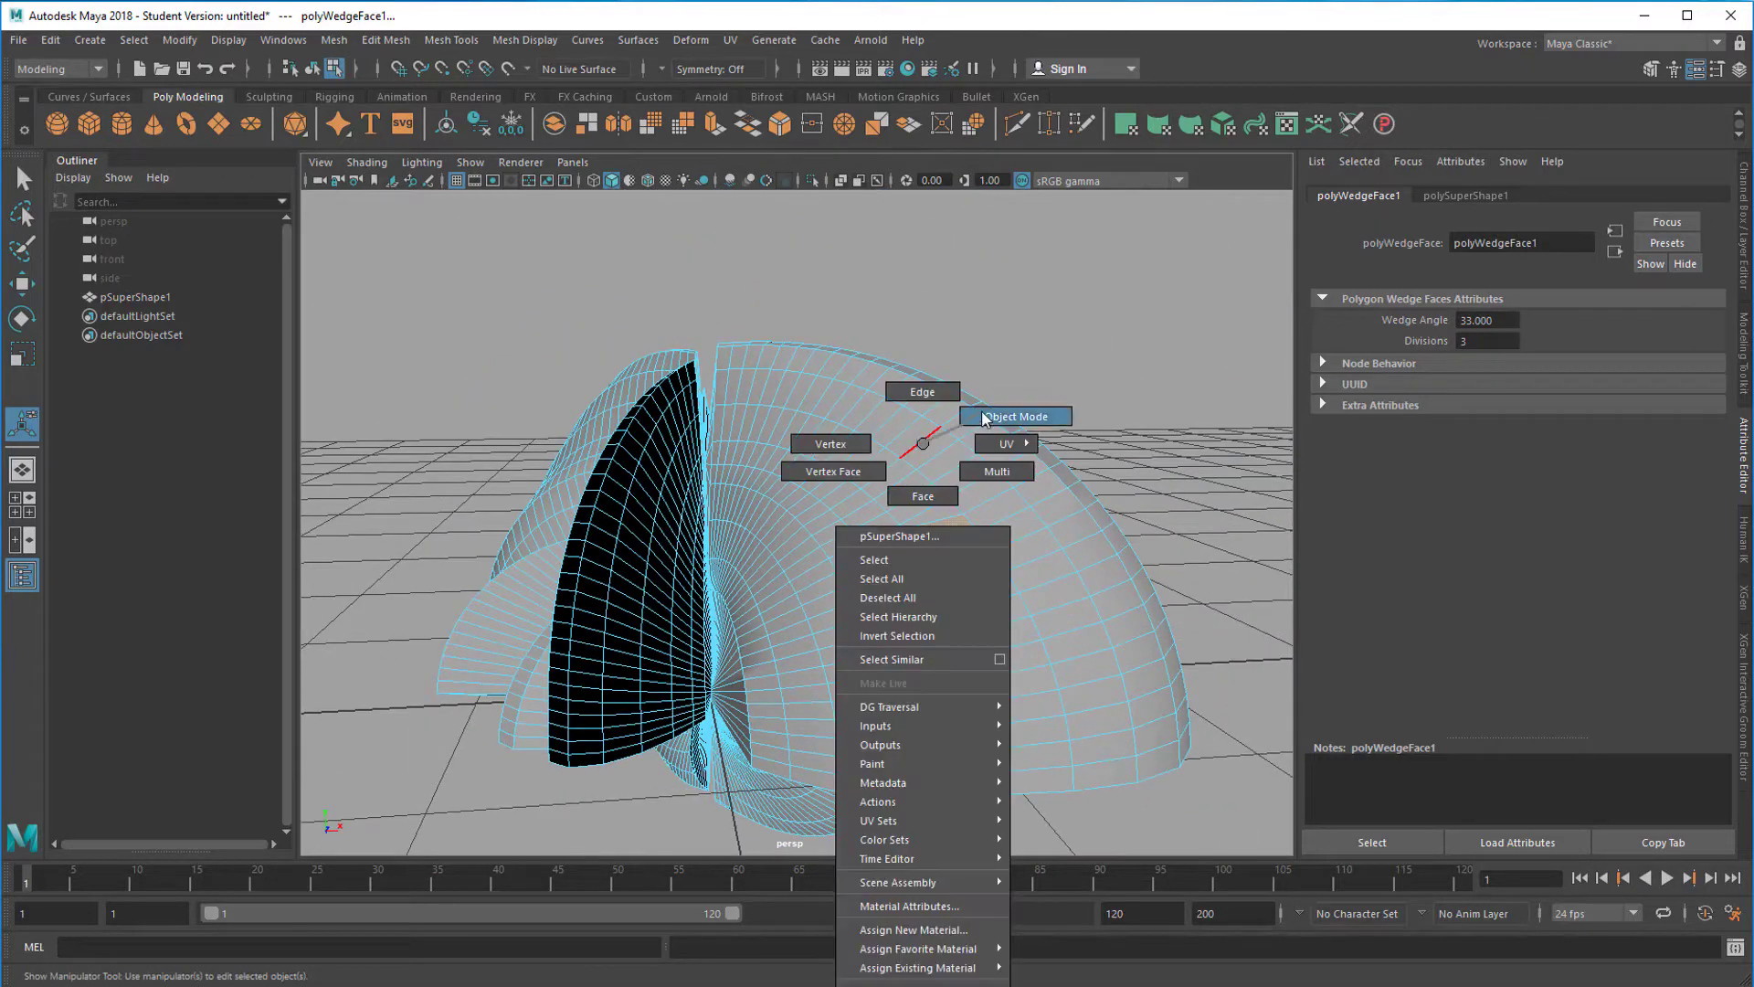
click(983, 418)
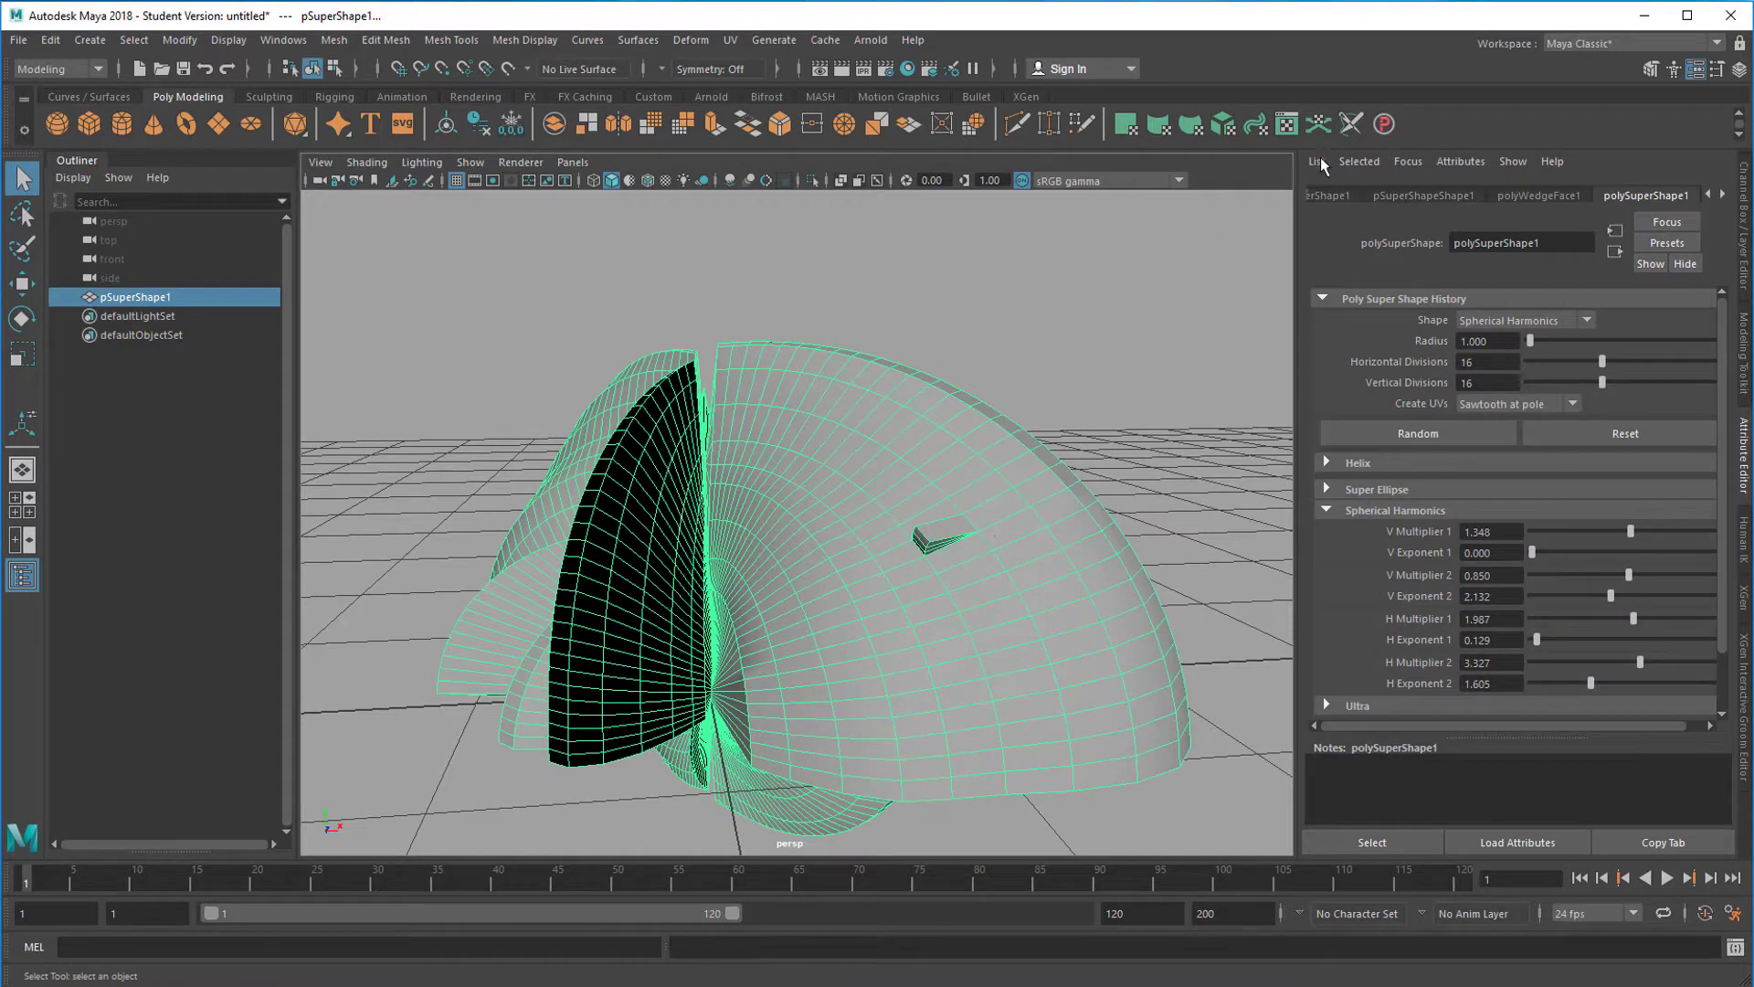
click(1384, 125)
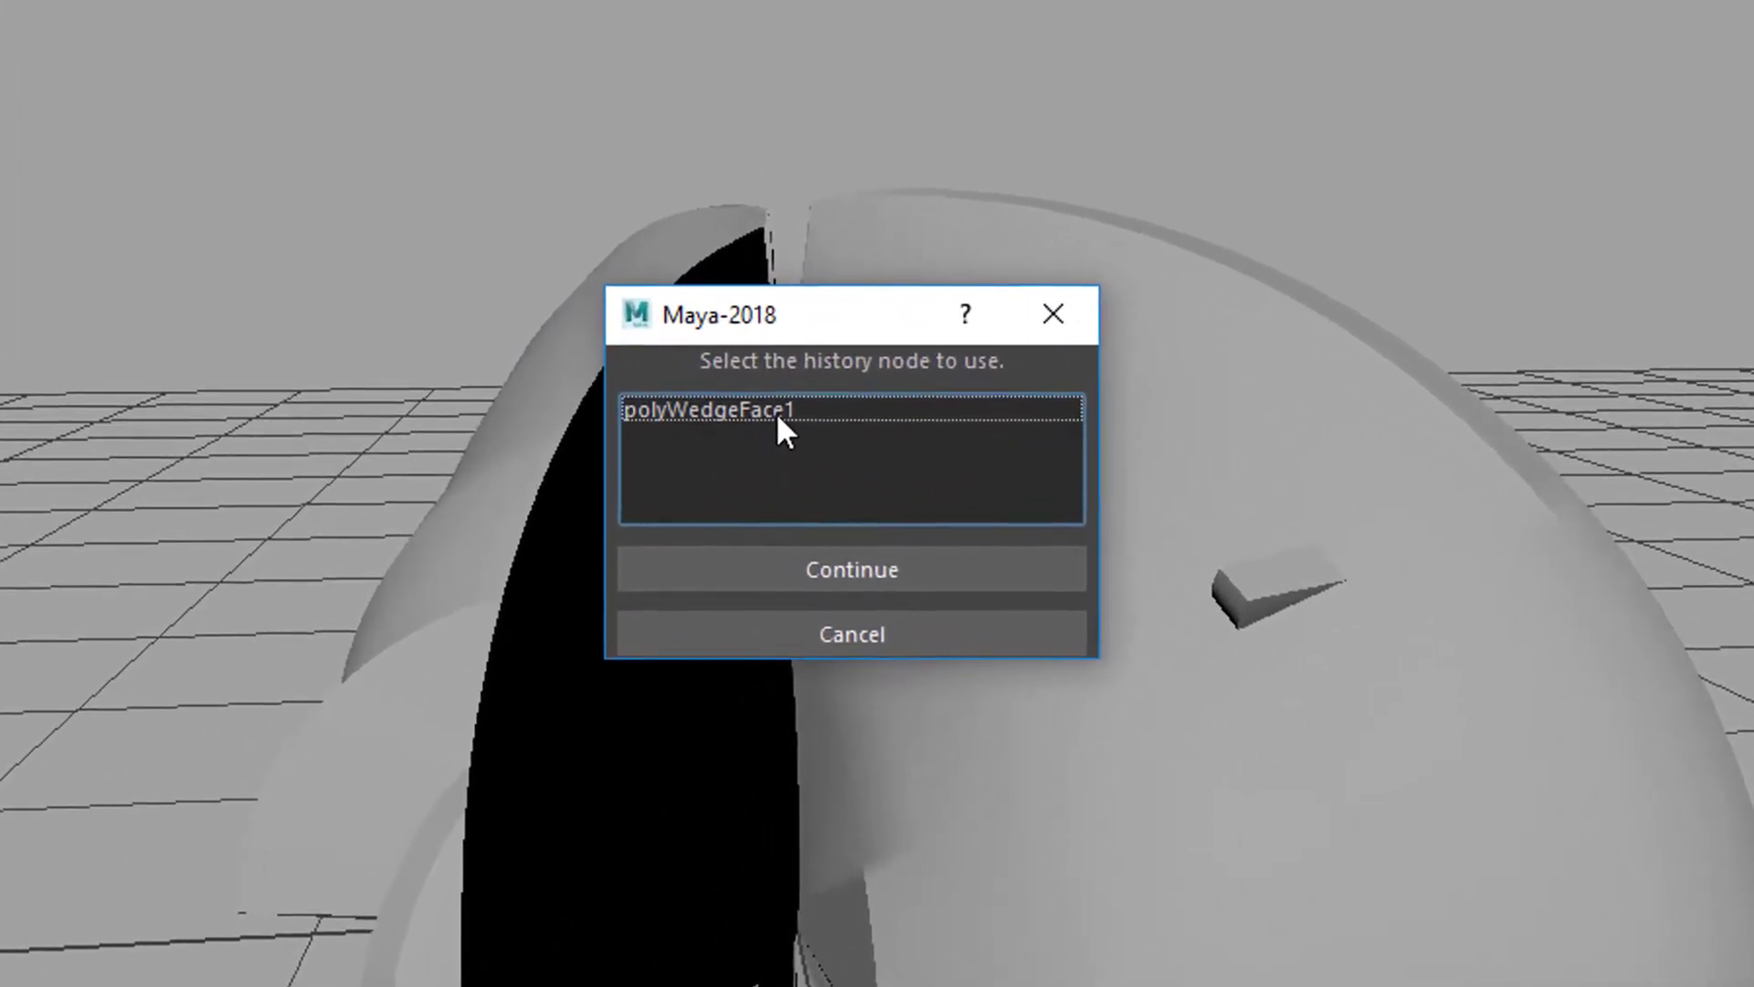
click(772, 412)
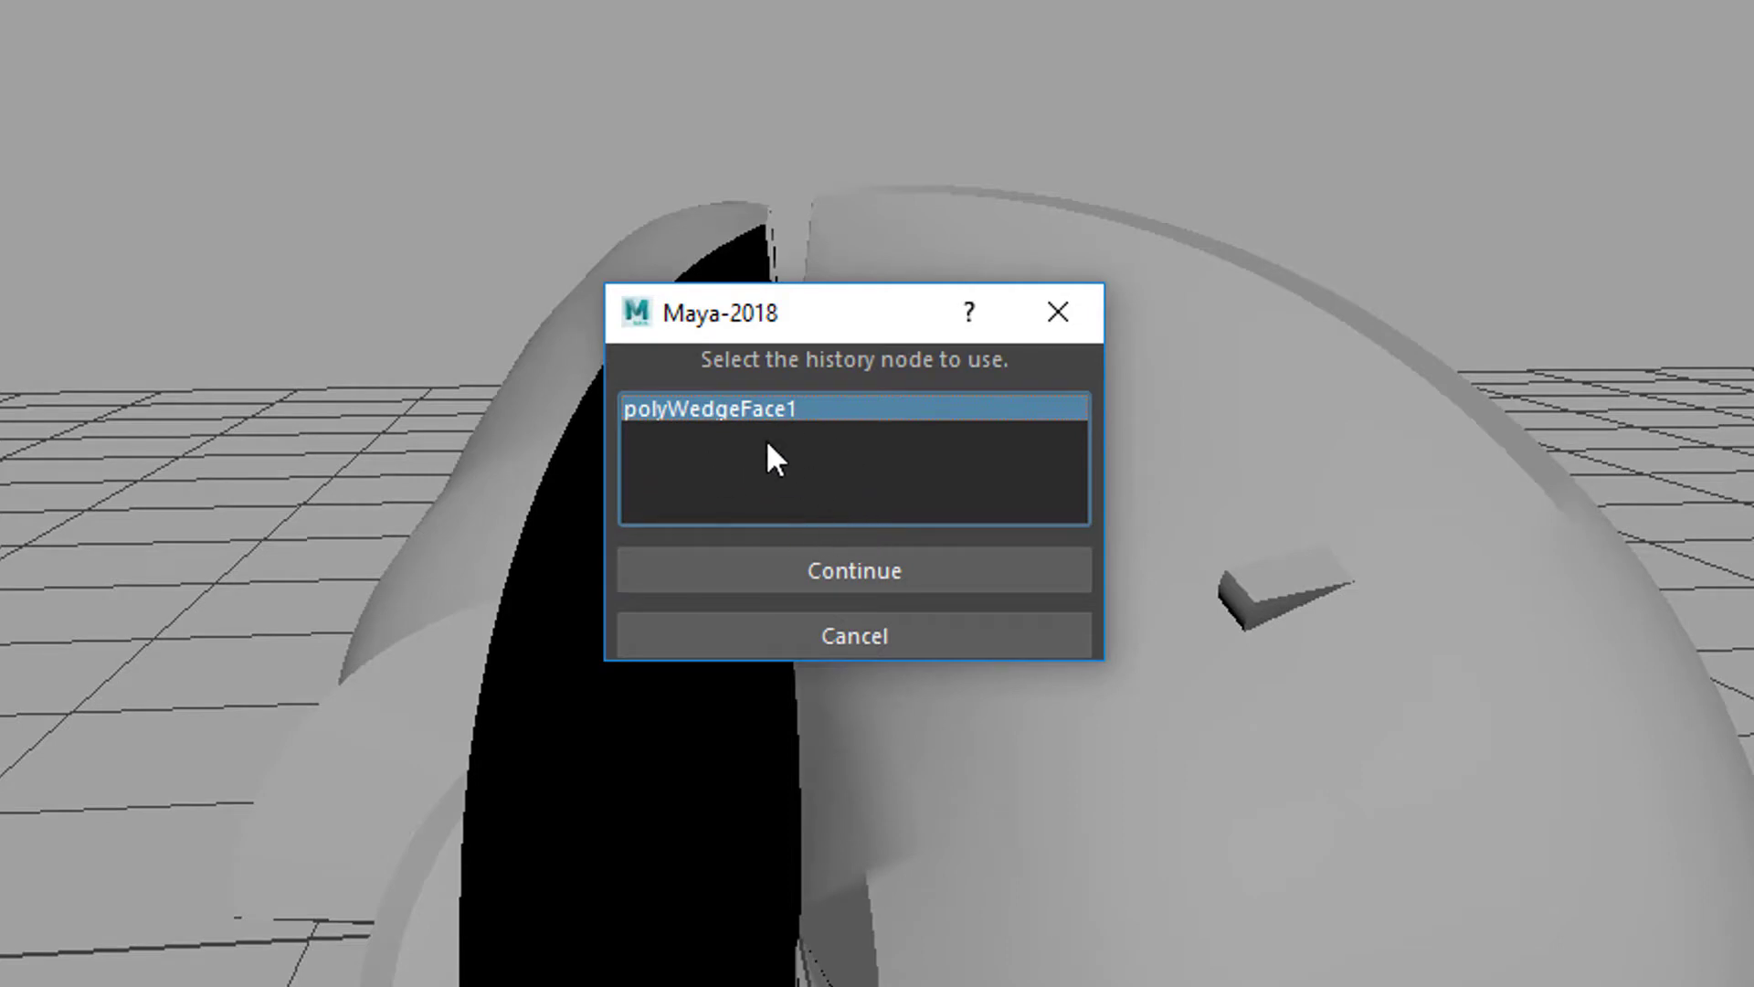
click(894, 569)
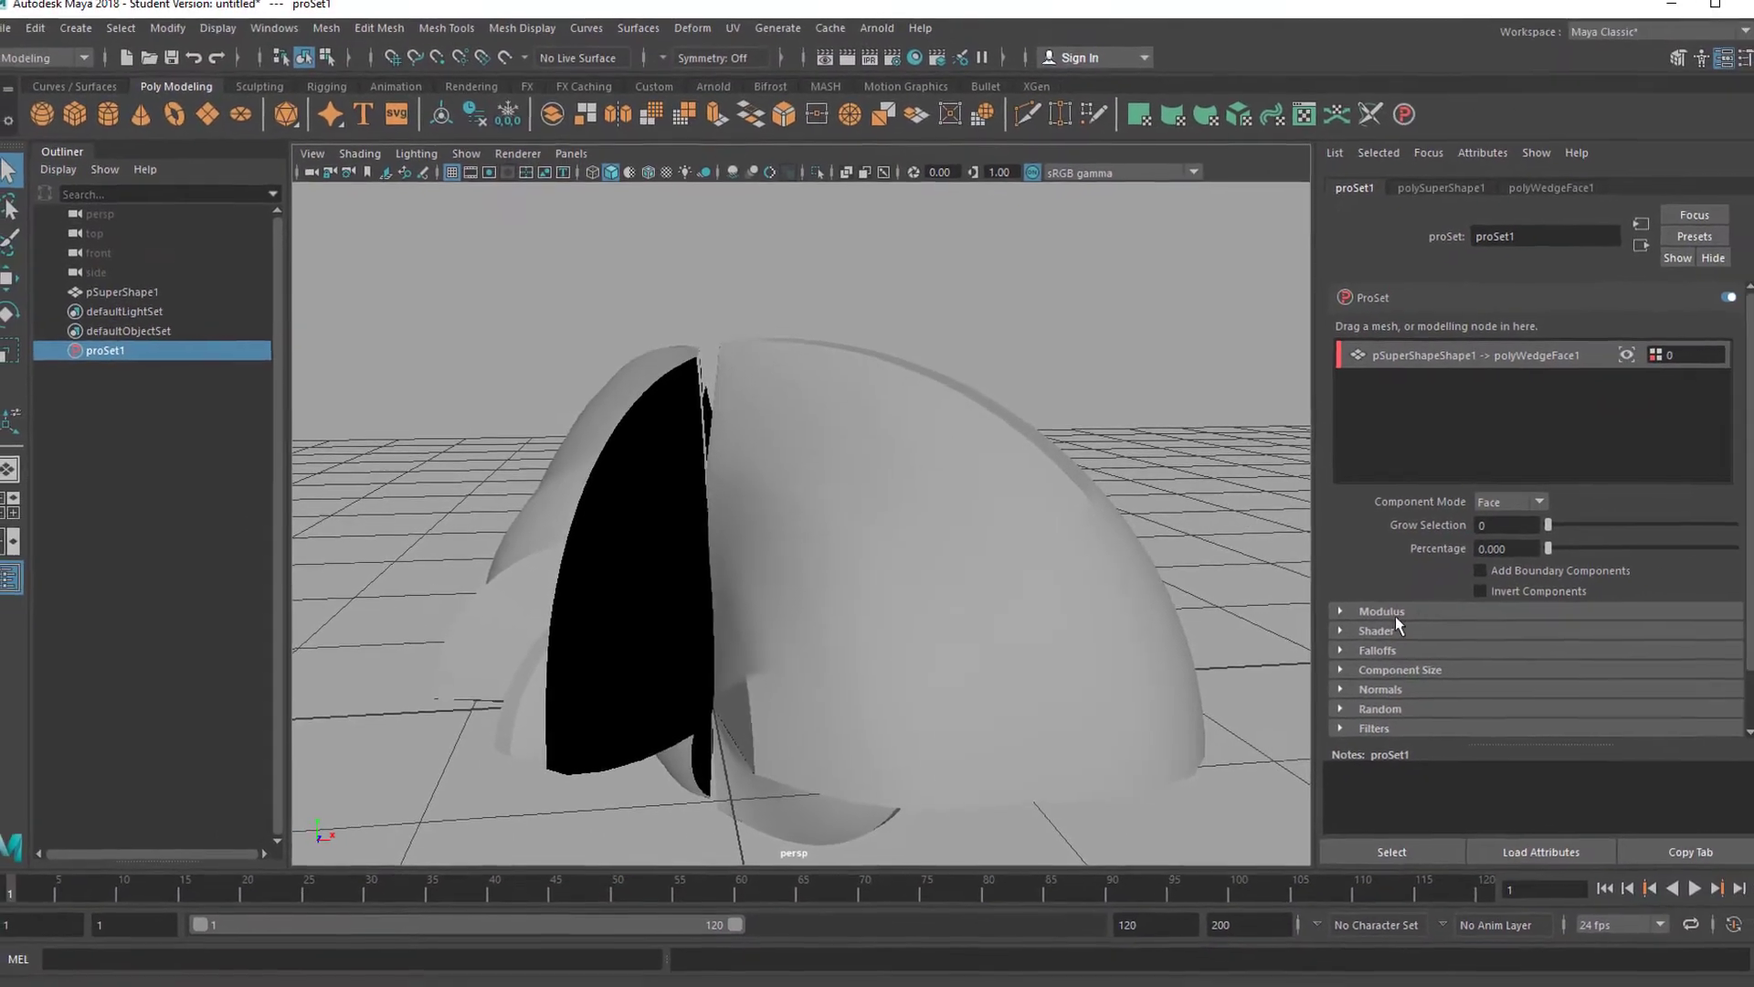
Step: Try out the ProSet's Percentage of wedged faces and set it to 12.105
alt+drag(1072, 639, 1014, 516)
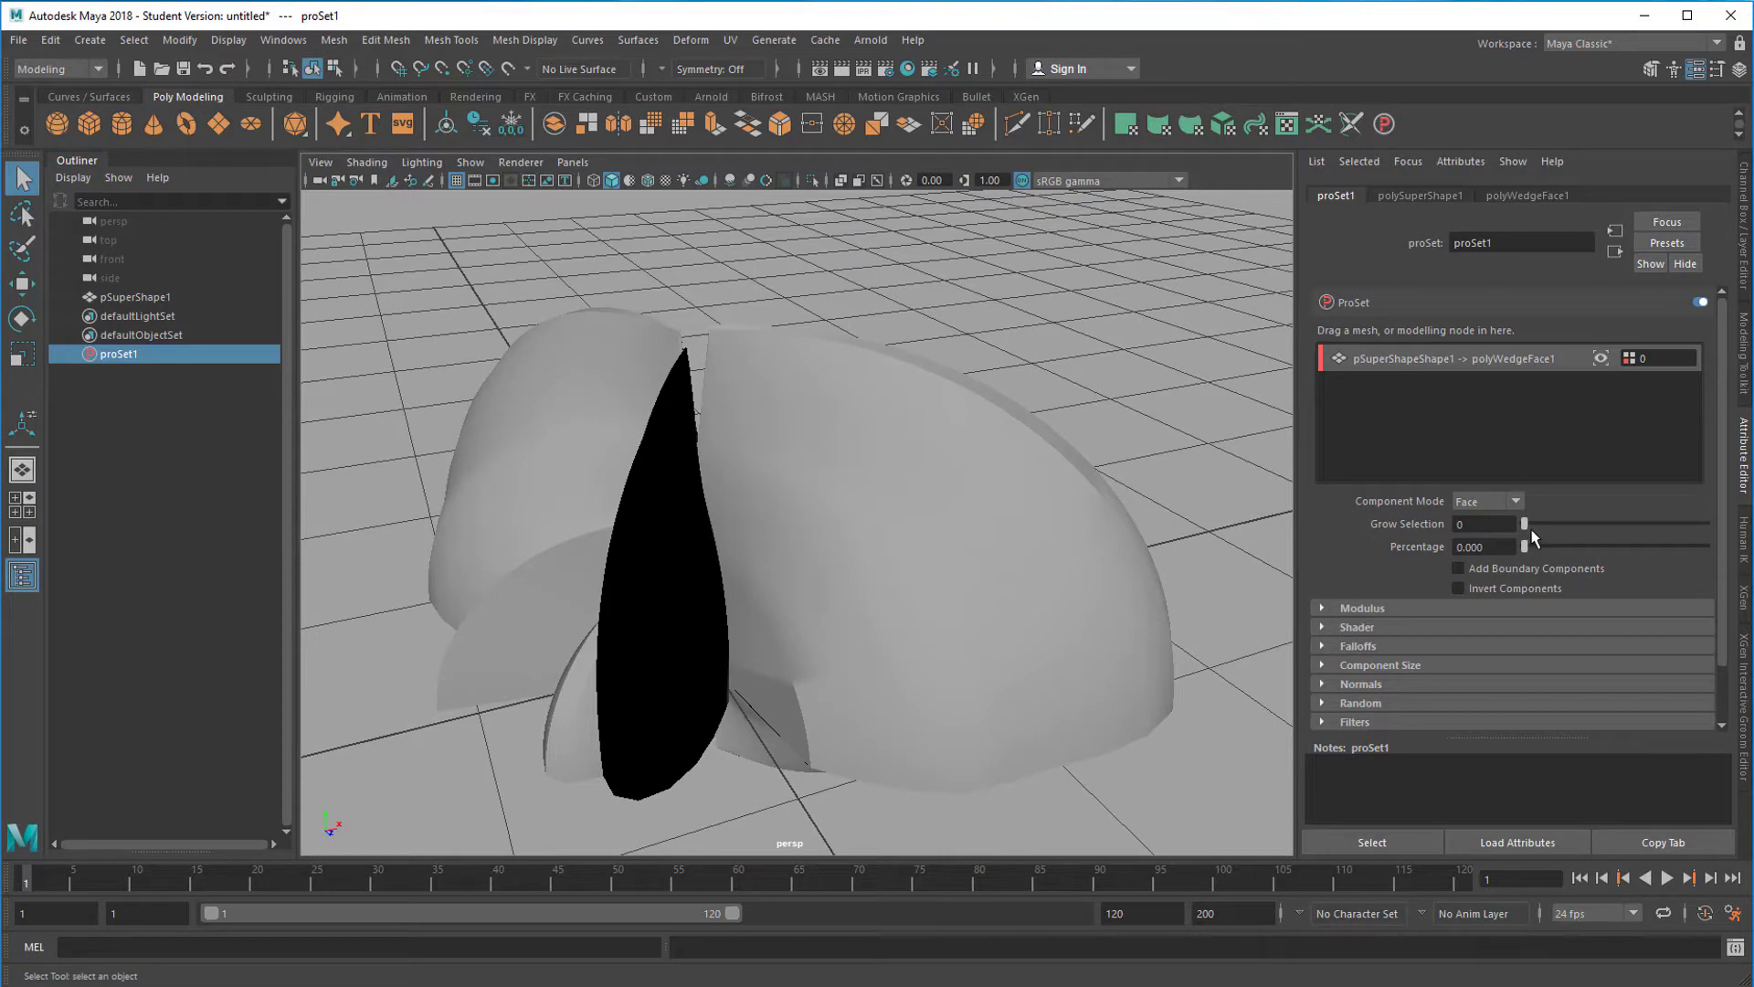
drag(1524, 546, 1653, 546)
alt+drag(1050, 585, 655, 598)
drag(1655, 548, 1546, 547)
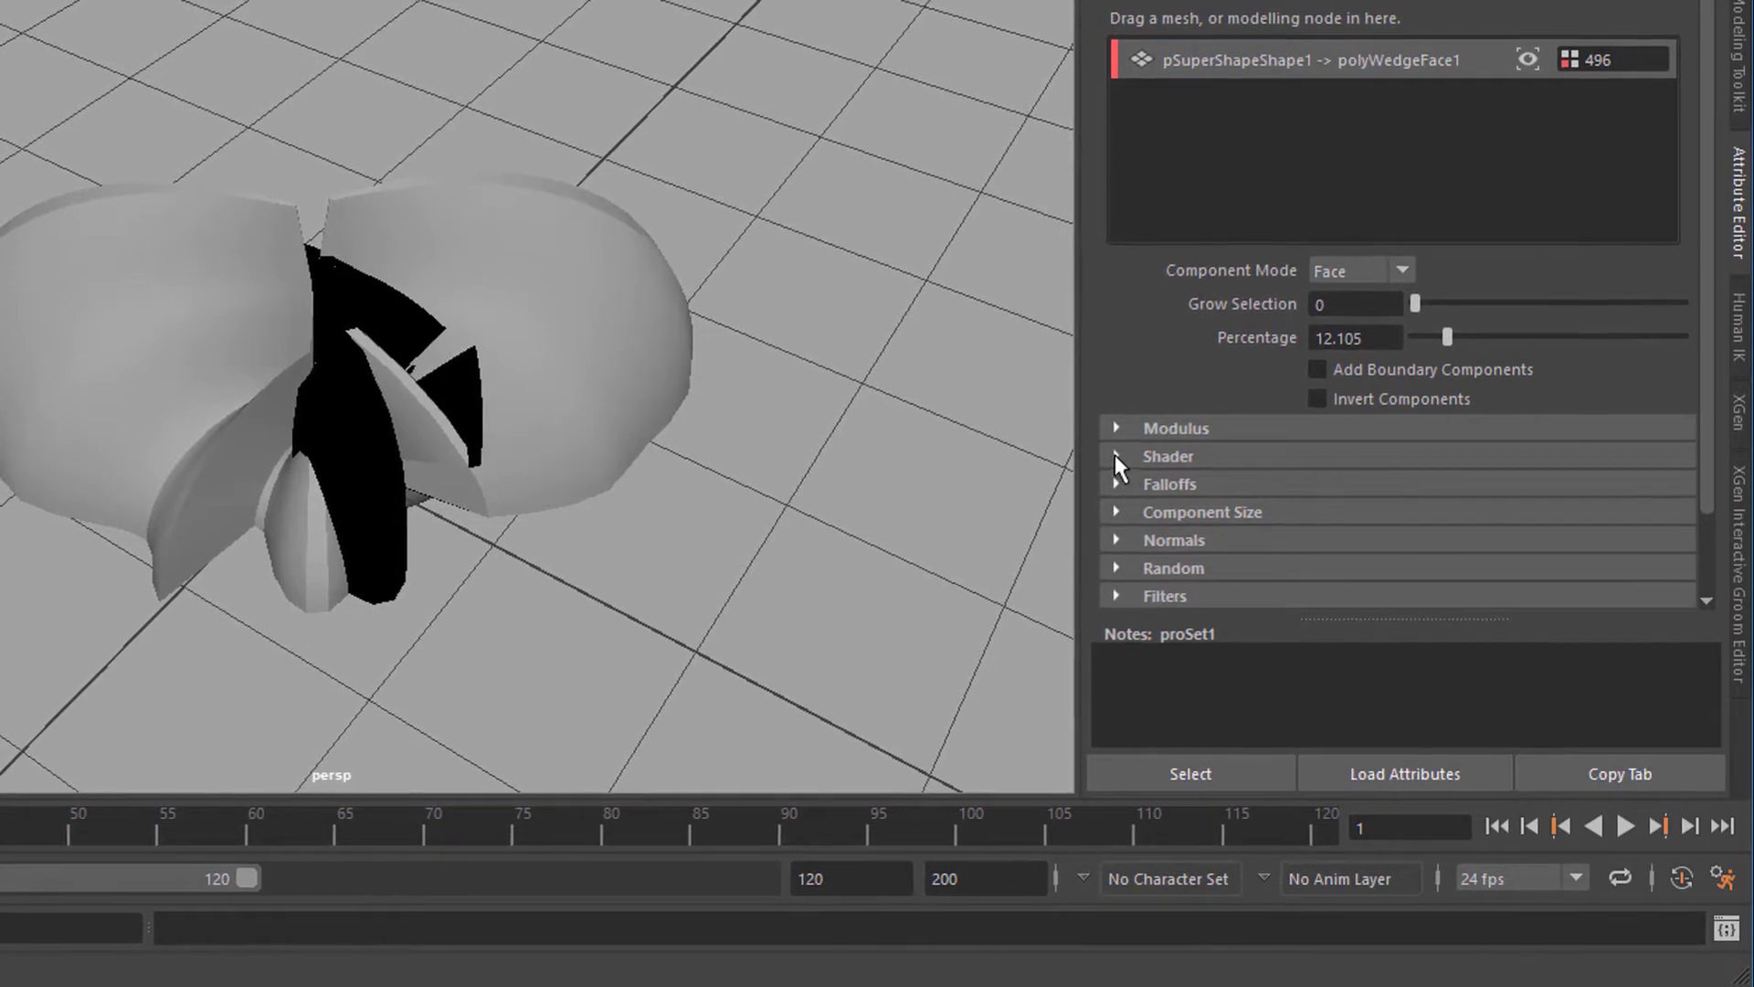
Step: Enable Use Modulus for the ProSet and inspect the striped wedge pattern around the super shape
click(1116, 428)
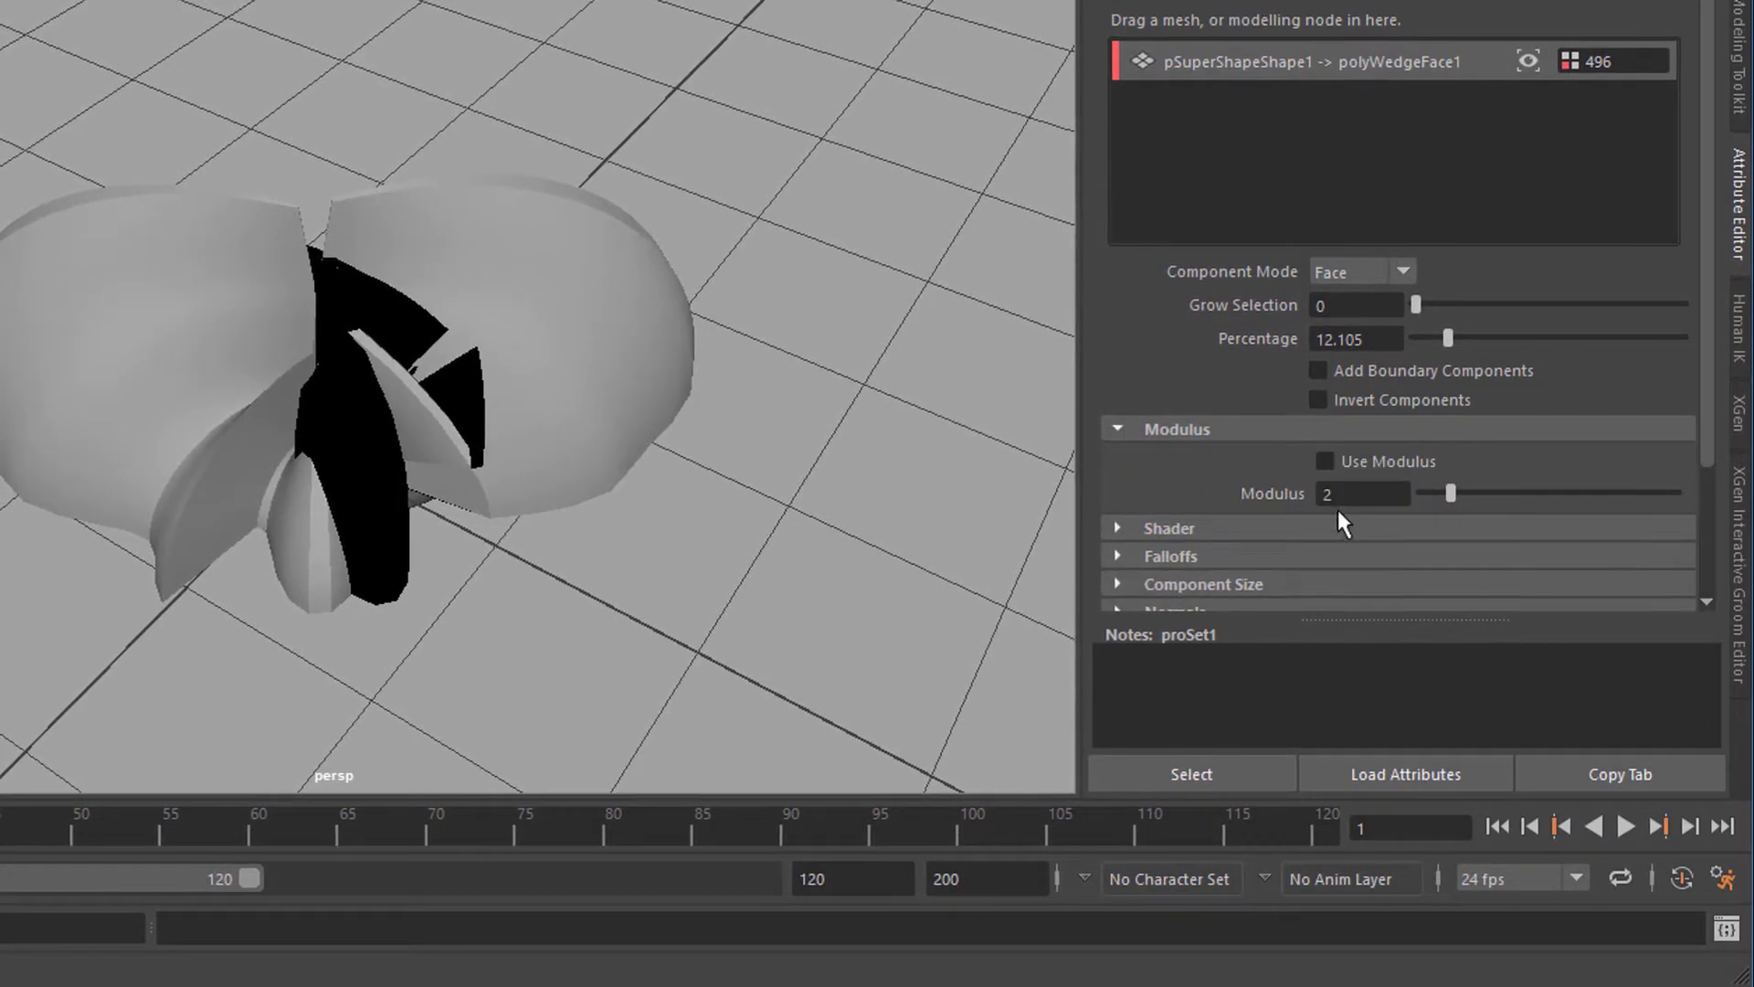
click(1325, 461)
alt+drag(614, 494, 551, 499)
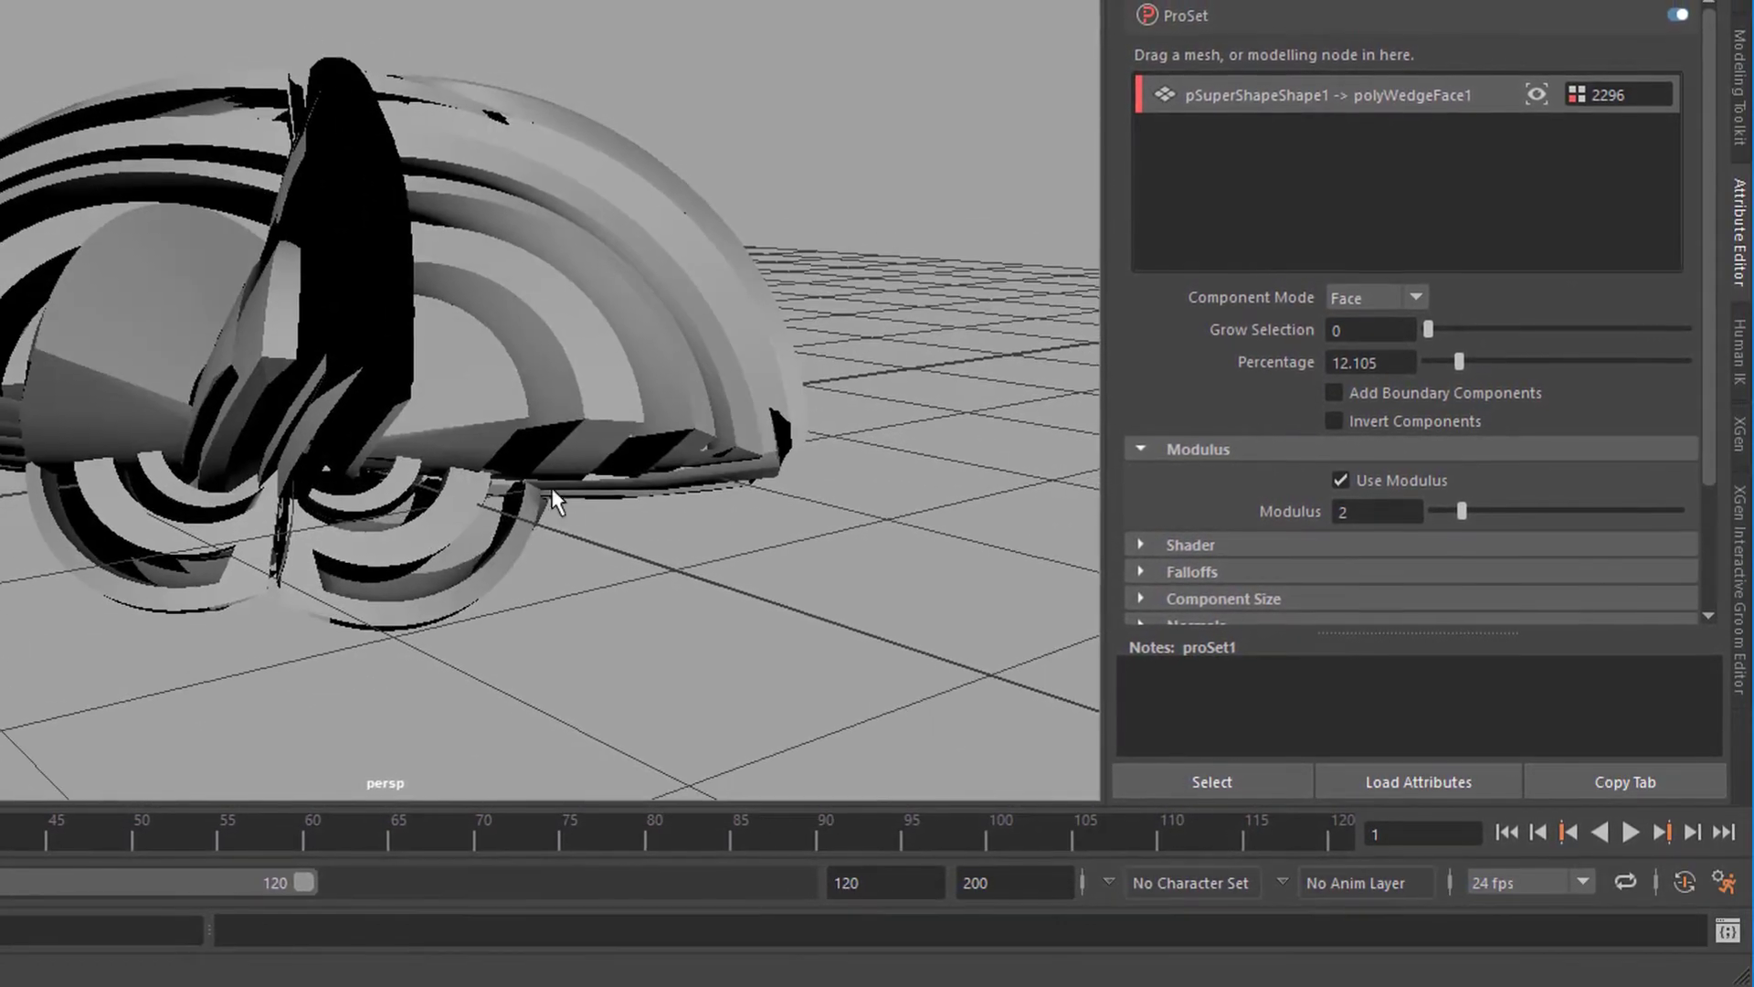
alt+right_drag(551, 499, 831, 480)
alt+middle_drag(831, 482, 807, 356)
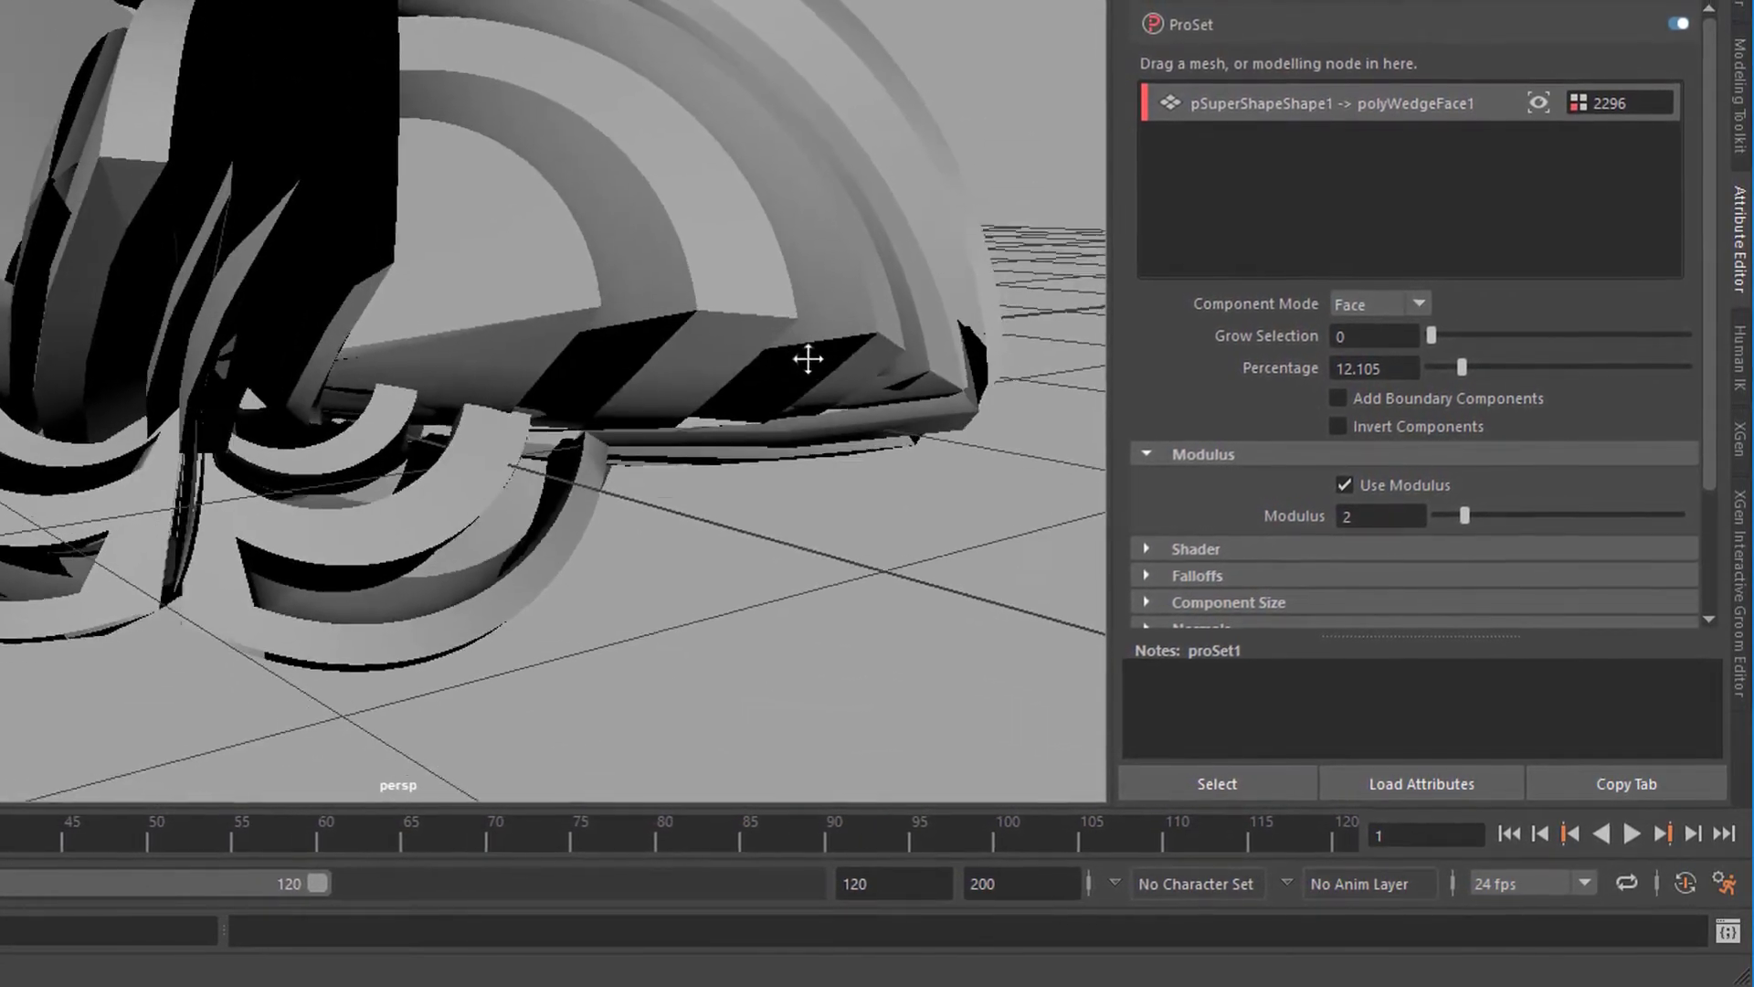
alt+drag(732, 450, 752, 508)
alt+right_drag(751, 512, 564, 524)
alt+drag(565, 524, 642, 546)
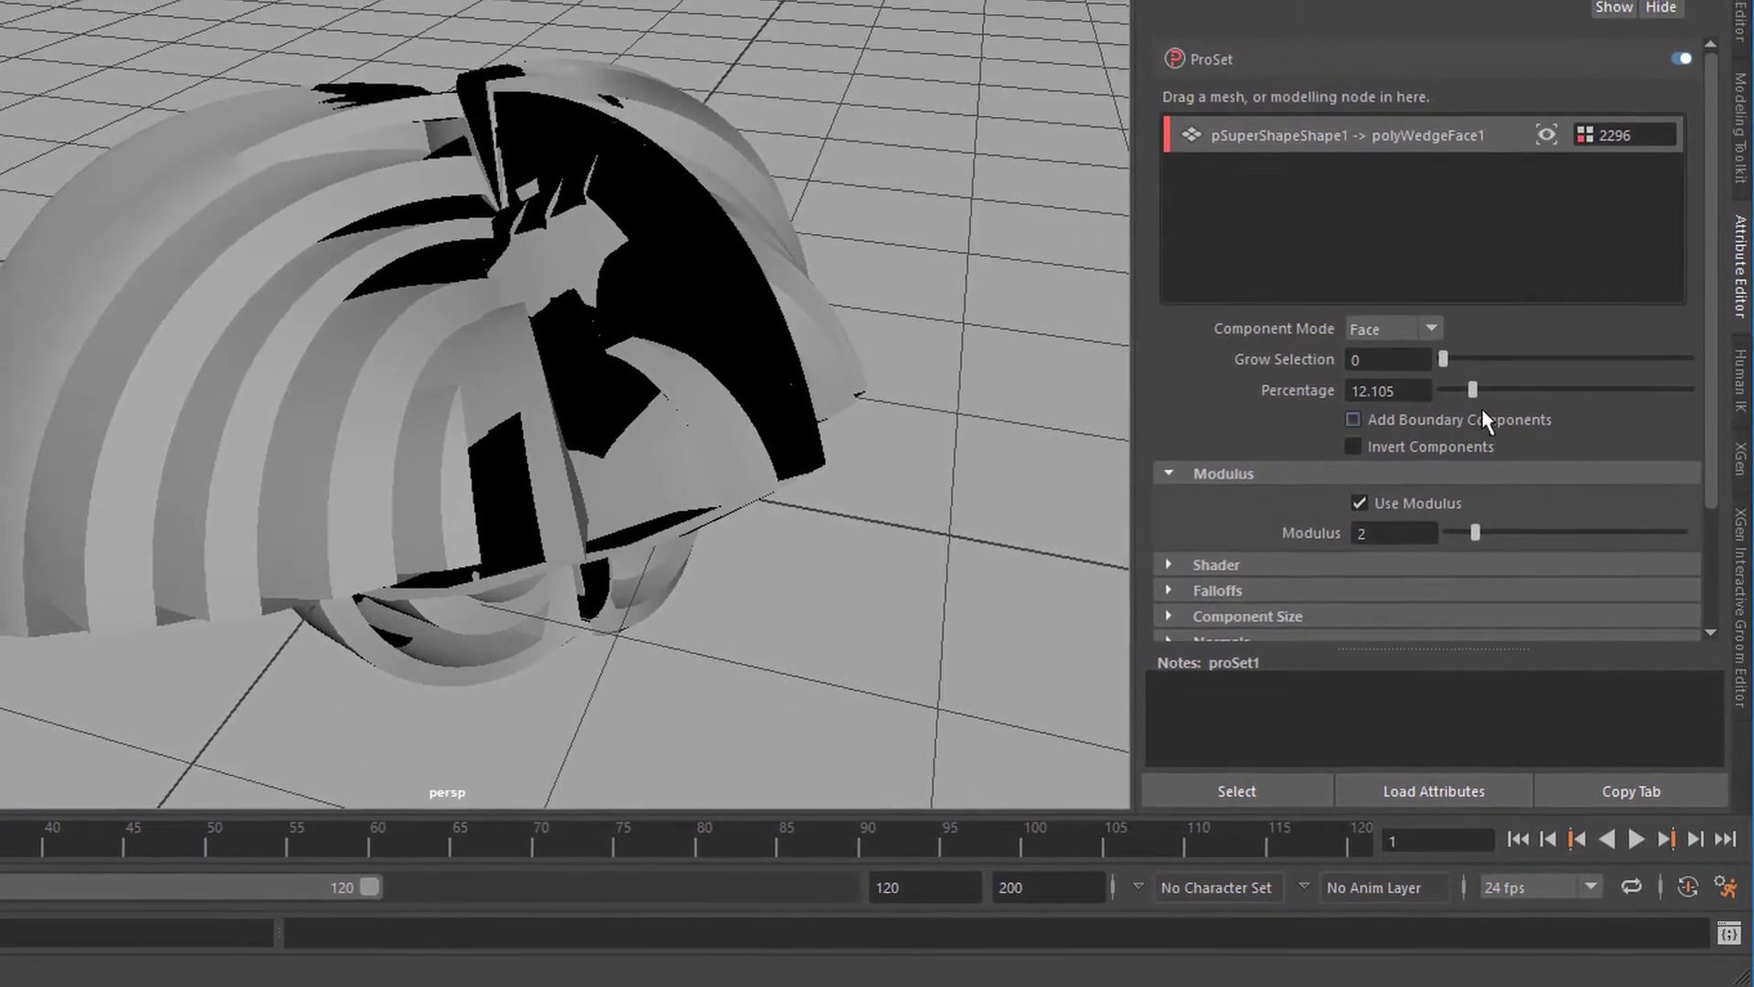
Step: Reduce the ProSet's Percentage to 3.158 and set its Modulus to 3
mouse_move(1469, 392)
mouse_down()
mouse_move(1492, 393)
mouse_move(1418, 417)
mouse_move(1474, 420)
mouse_move(1455, 422)
mouse_up()
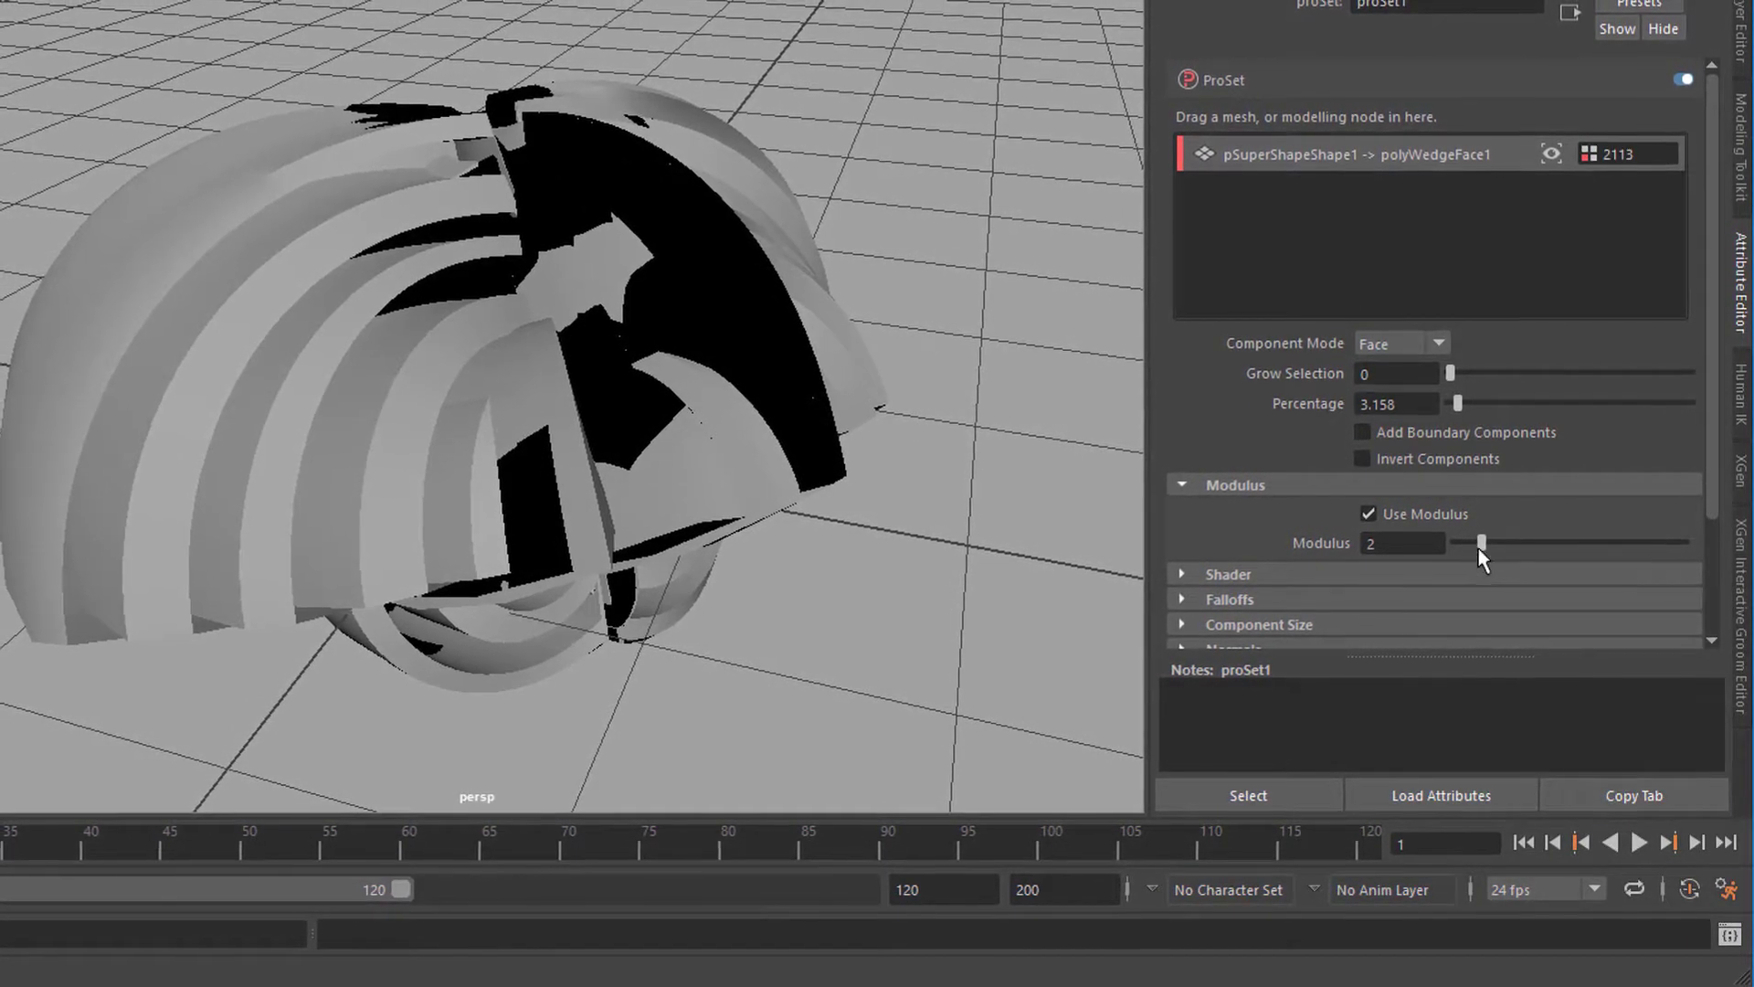
mouse_move(1482, 543)
mouse_down()
mouse_move(1576, 535)
mouse_move(1477, 547)
mouse_move(1516, 543)
mouse_up()
alt+drag(648, 435, 869, 496)
alt+right_drag(869, 496, 575, 478)
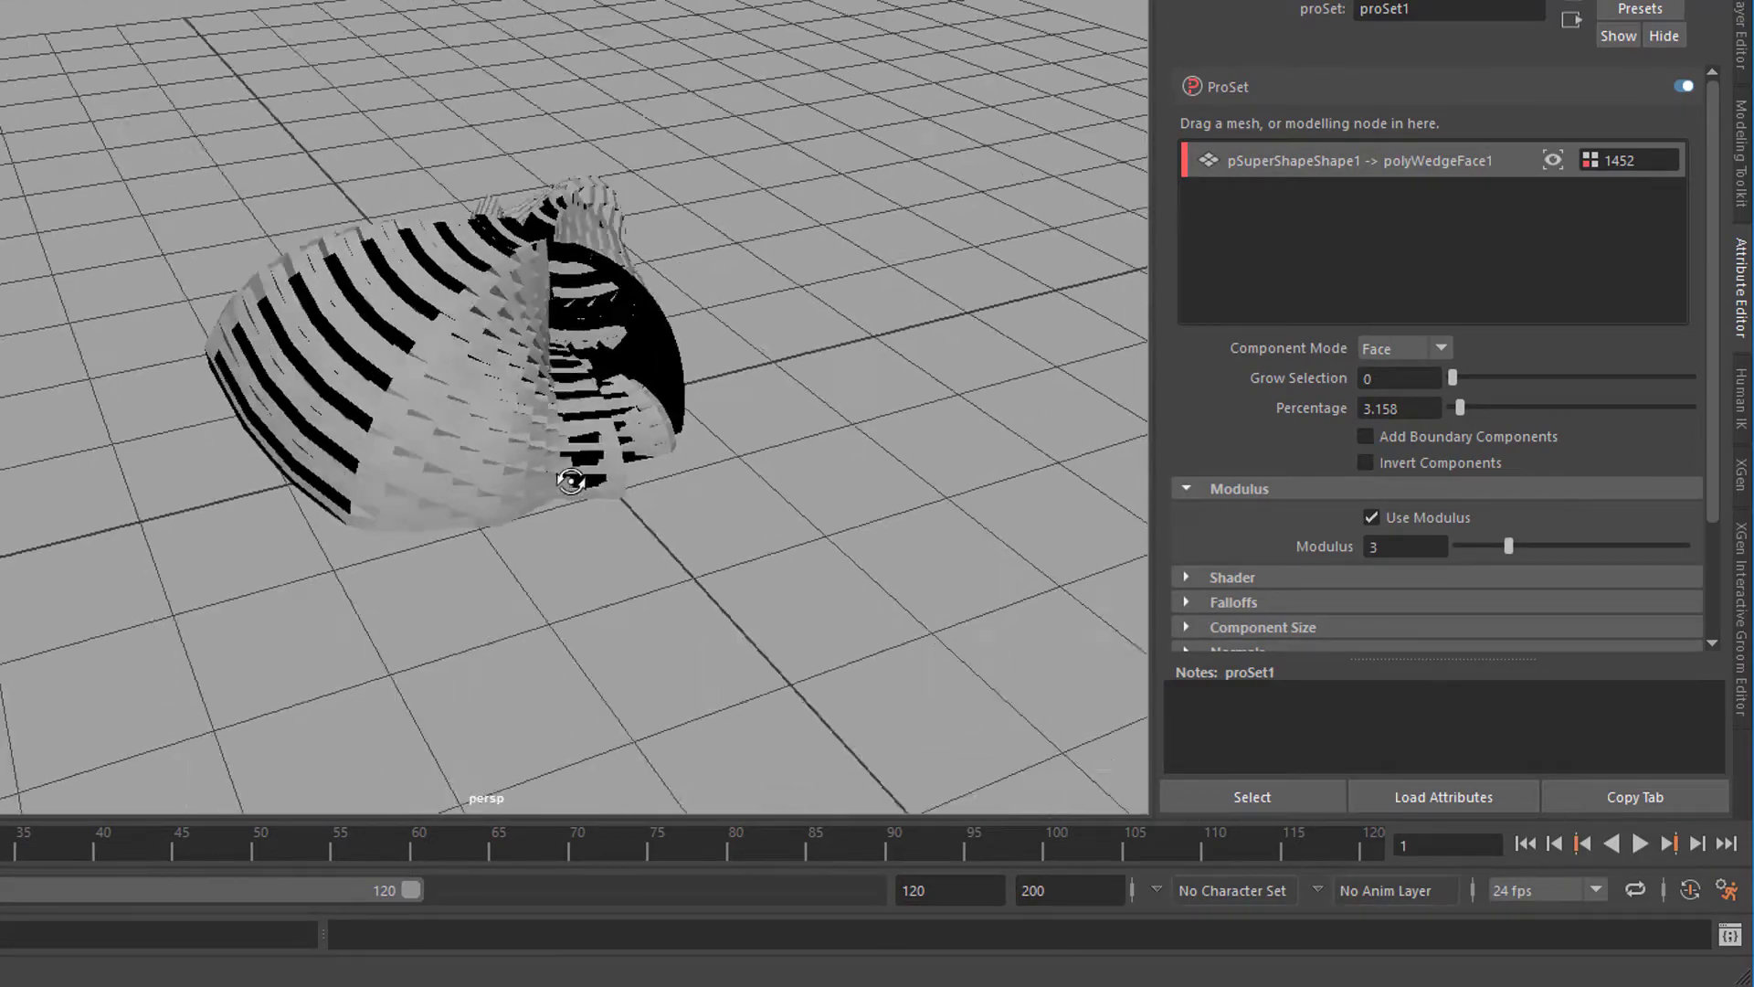
alt+drag(575, 478, 504, 508)
alt+right_drag(504, 508, 775, 336)
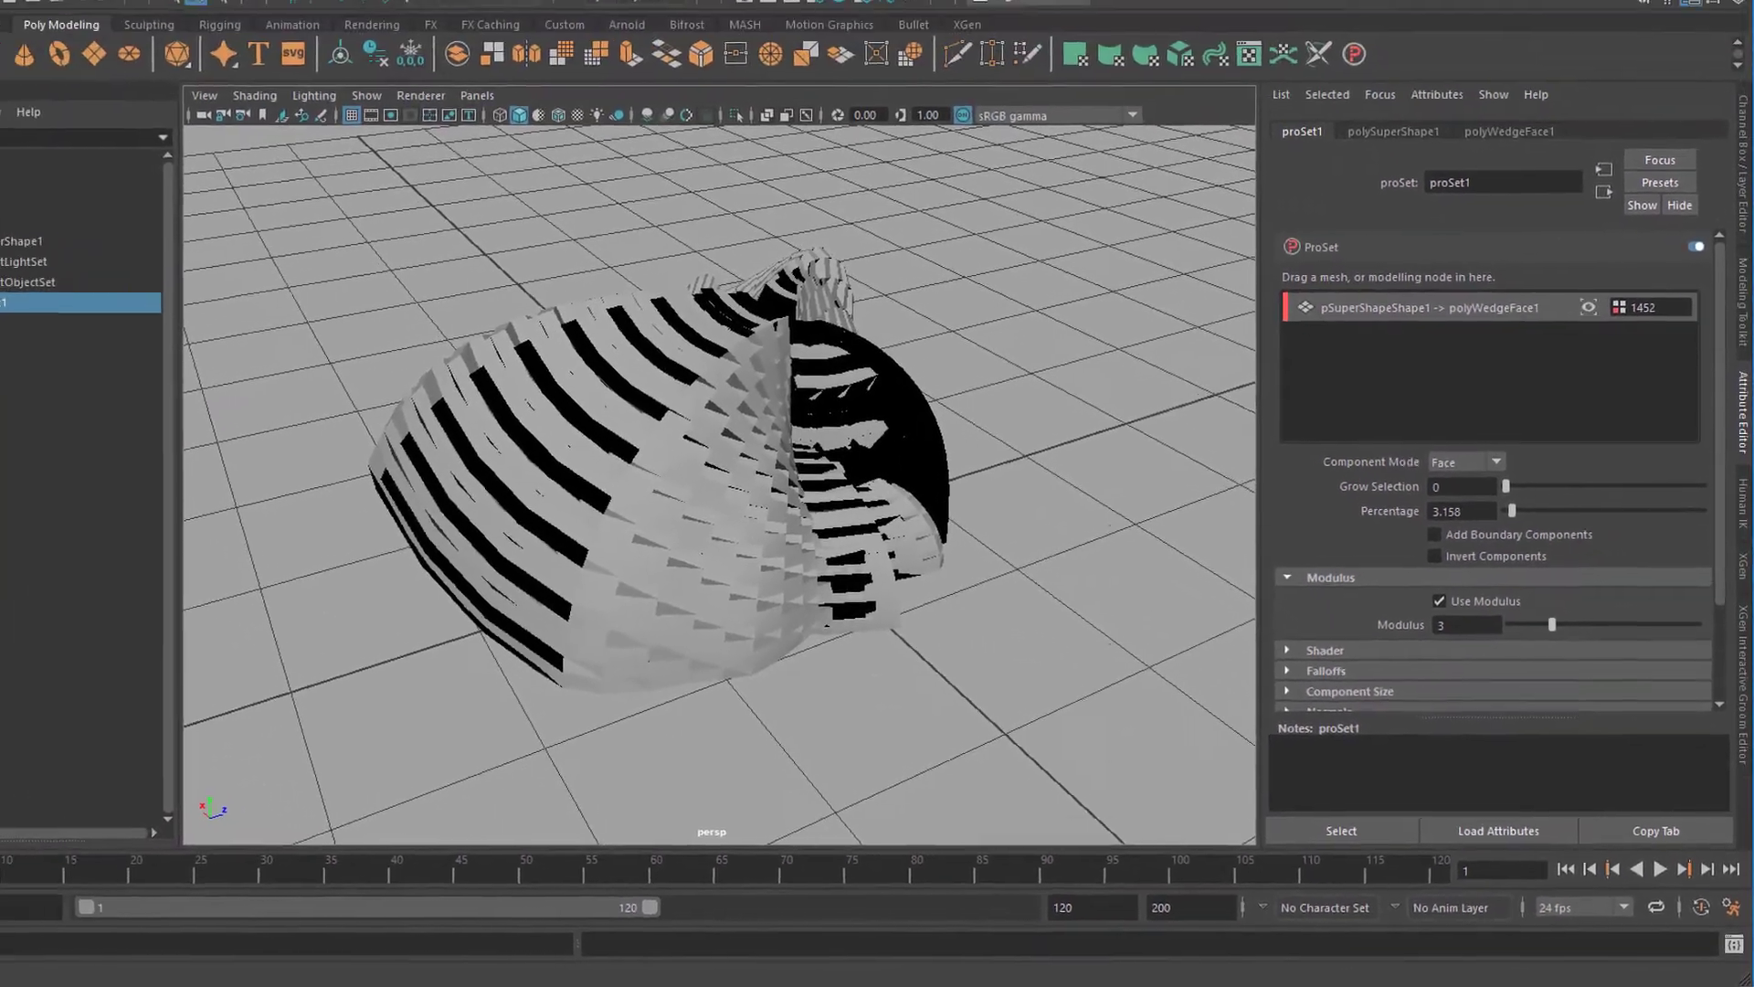
Step: Add an Arnold Skydome Light and render the wedged super shape in the Arnold RenderView
click(852, 13)
mouse_move(884, 132)
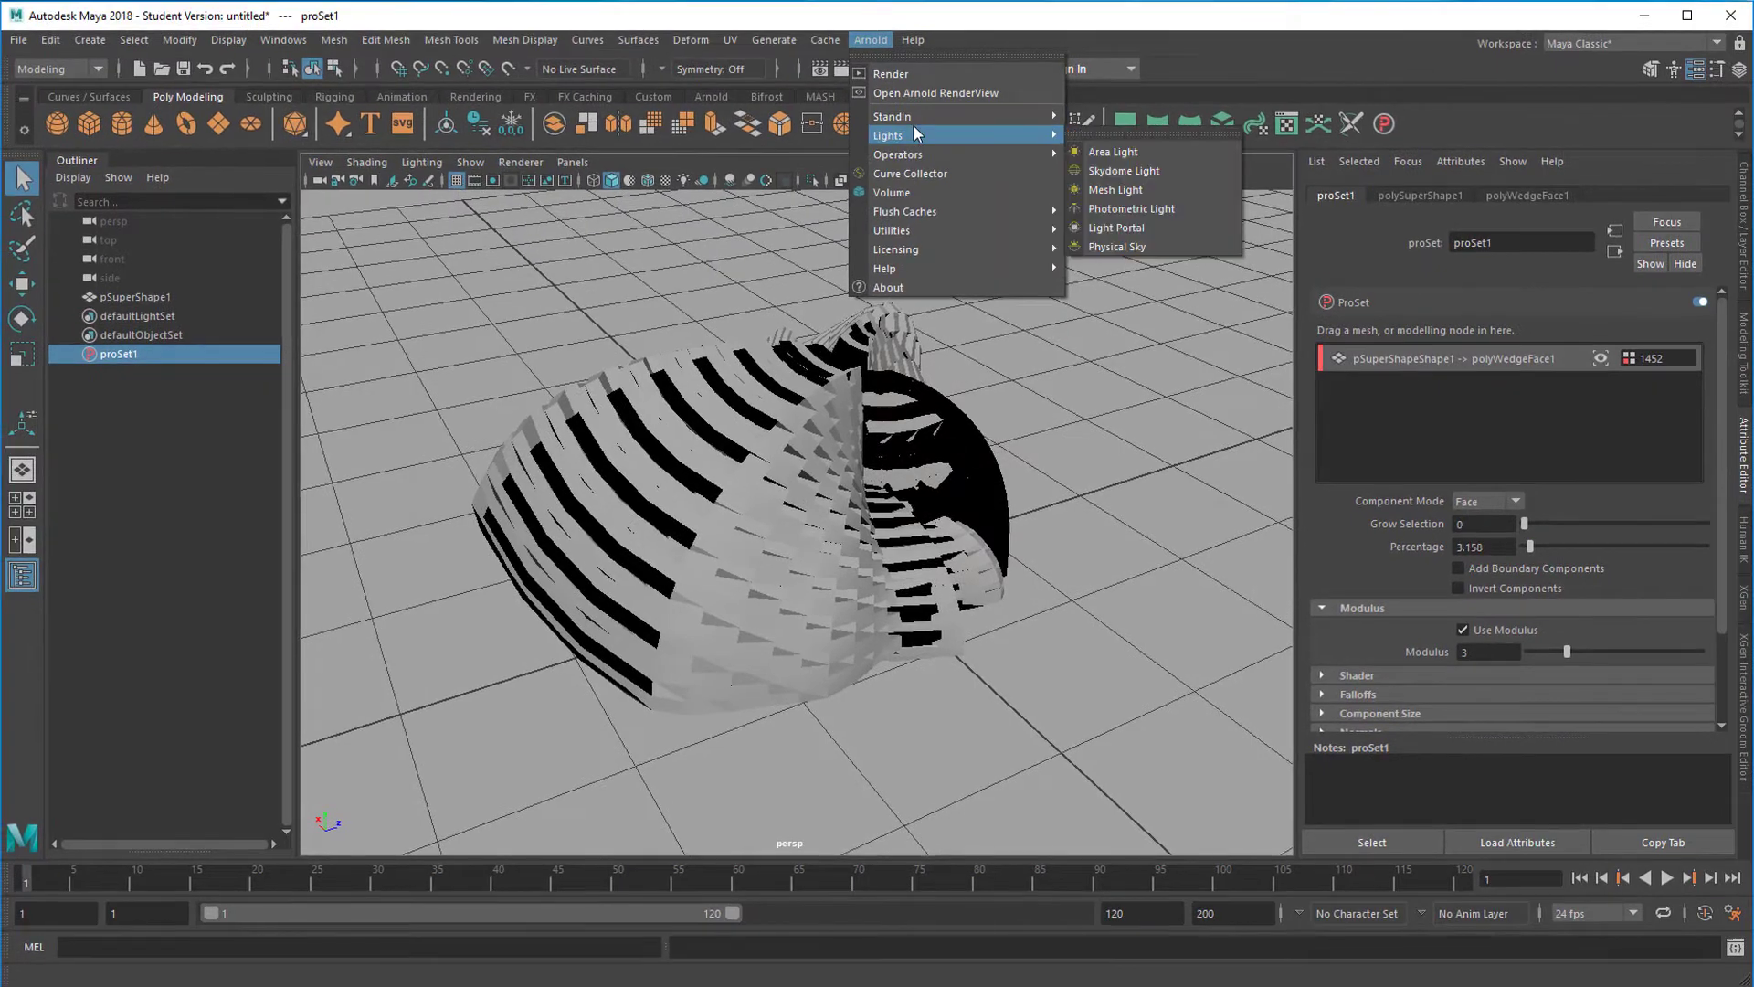
click(1124, 170)
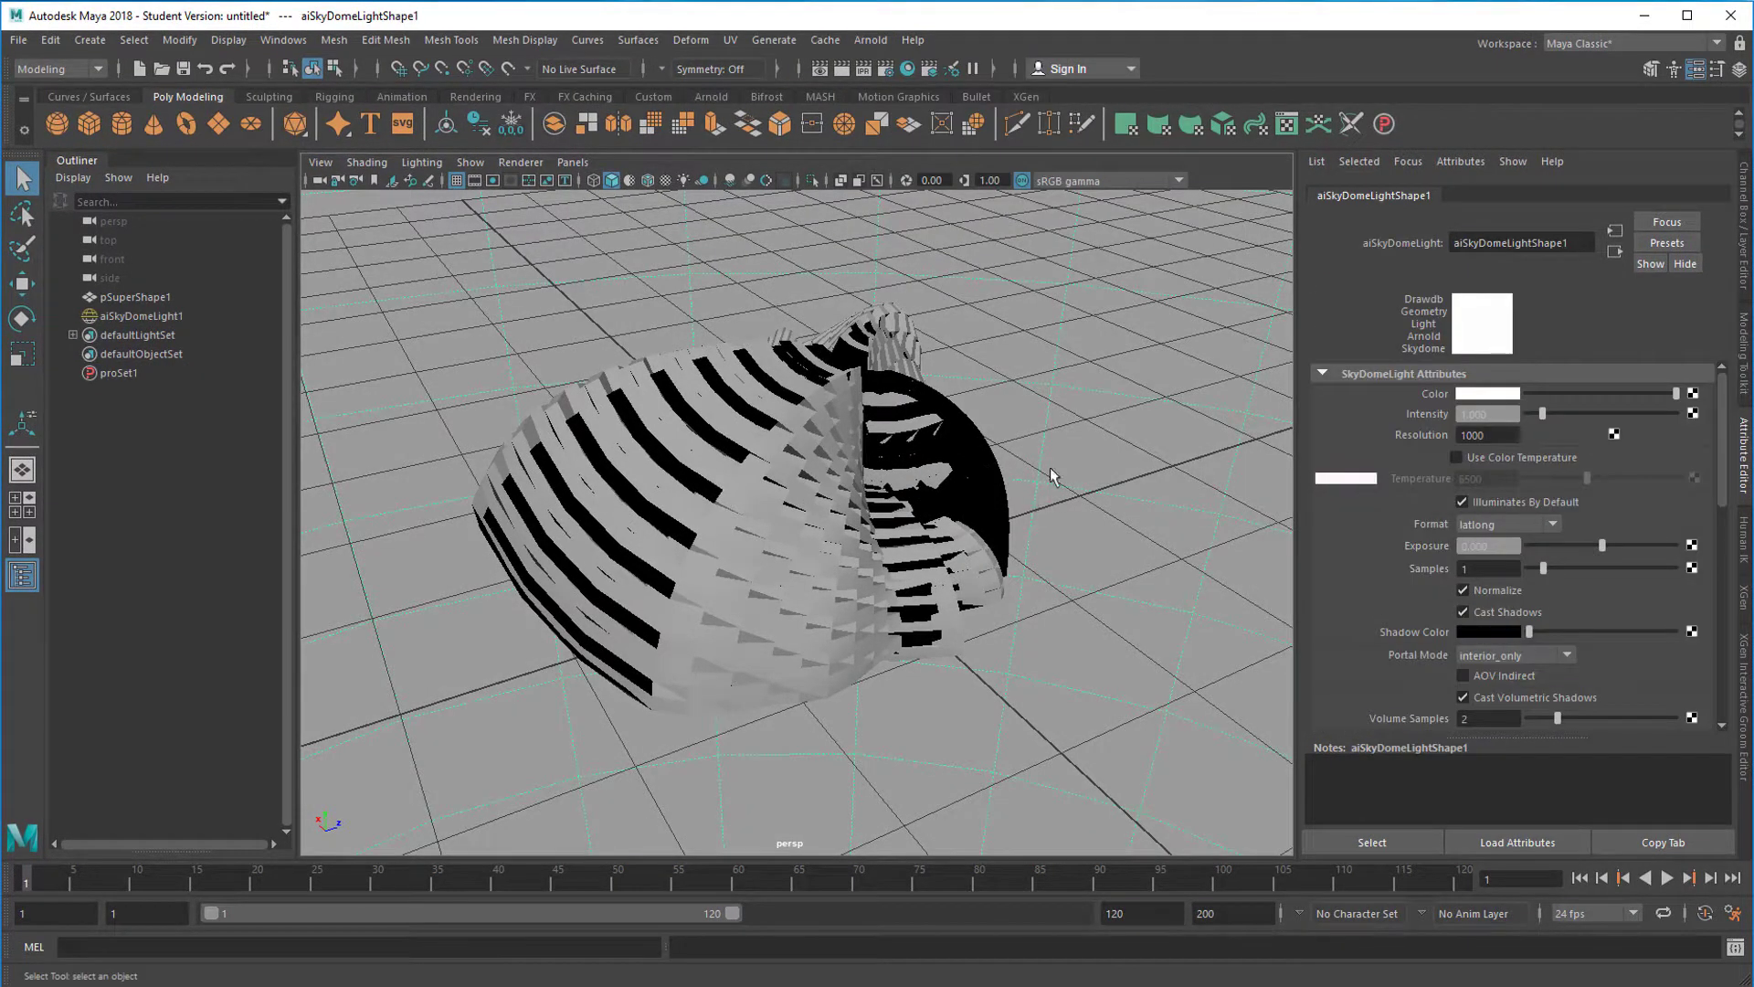
click(873, 40)
click(882, 71)
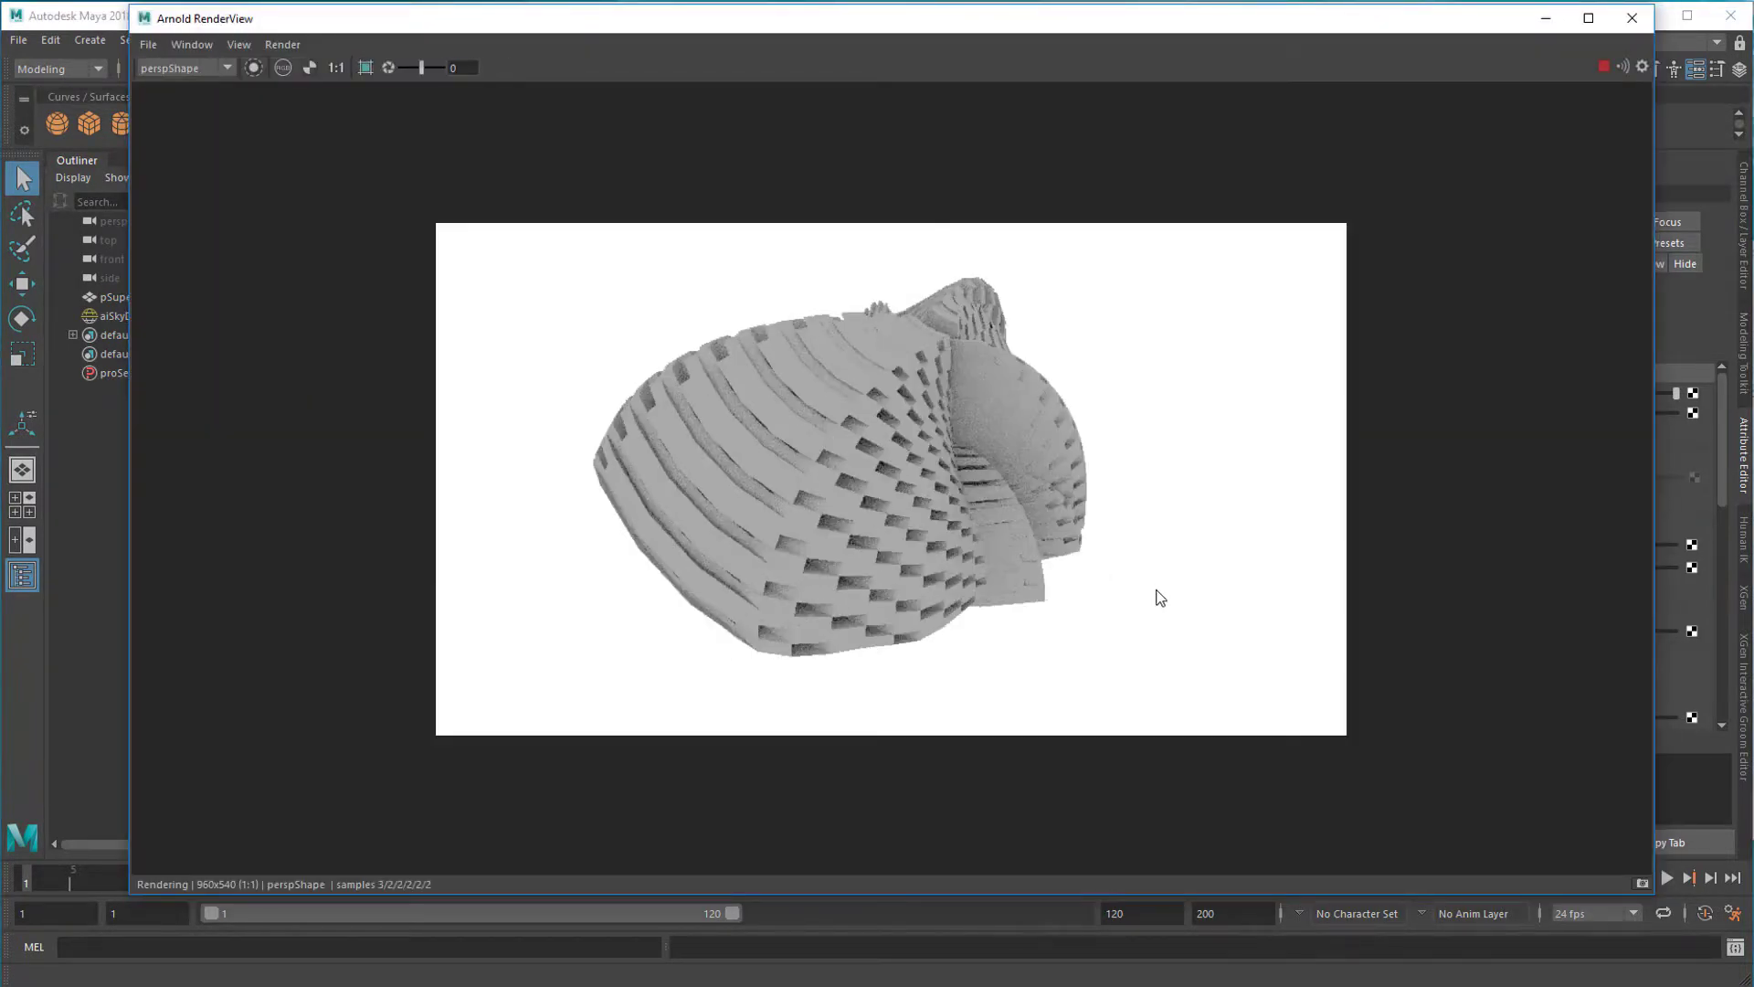
click(1630, 18)
Step: Create the XGen description description11 on the super shape in a new collection6, using Spheres generated randomly across the surface
click(764, 513)
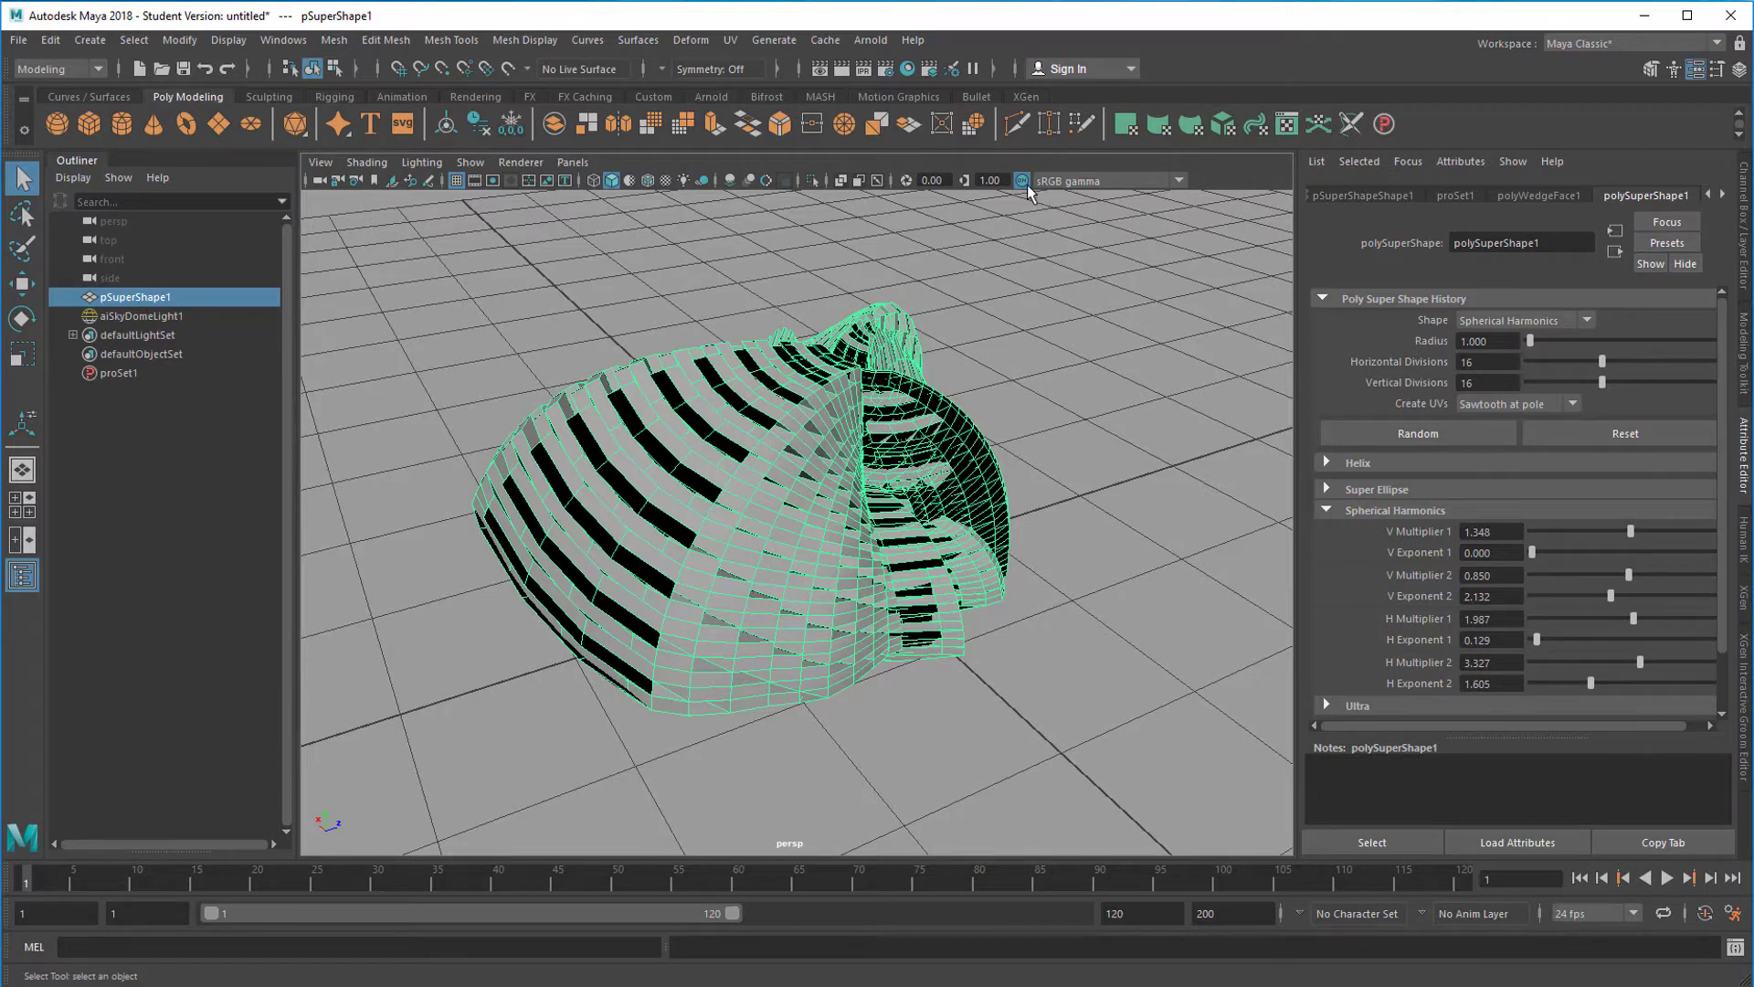
click(1025, 96)
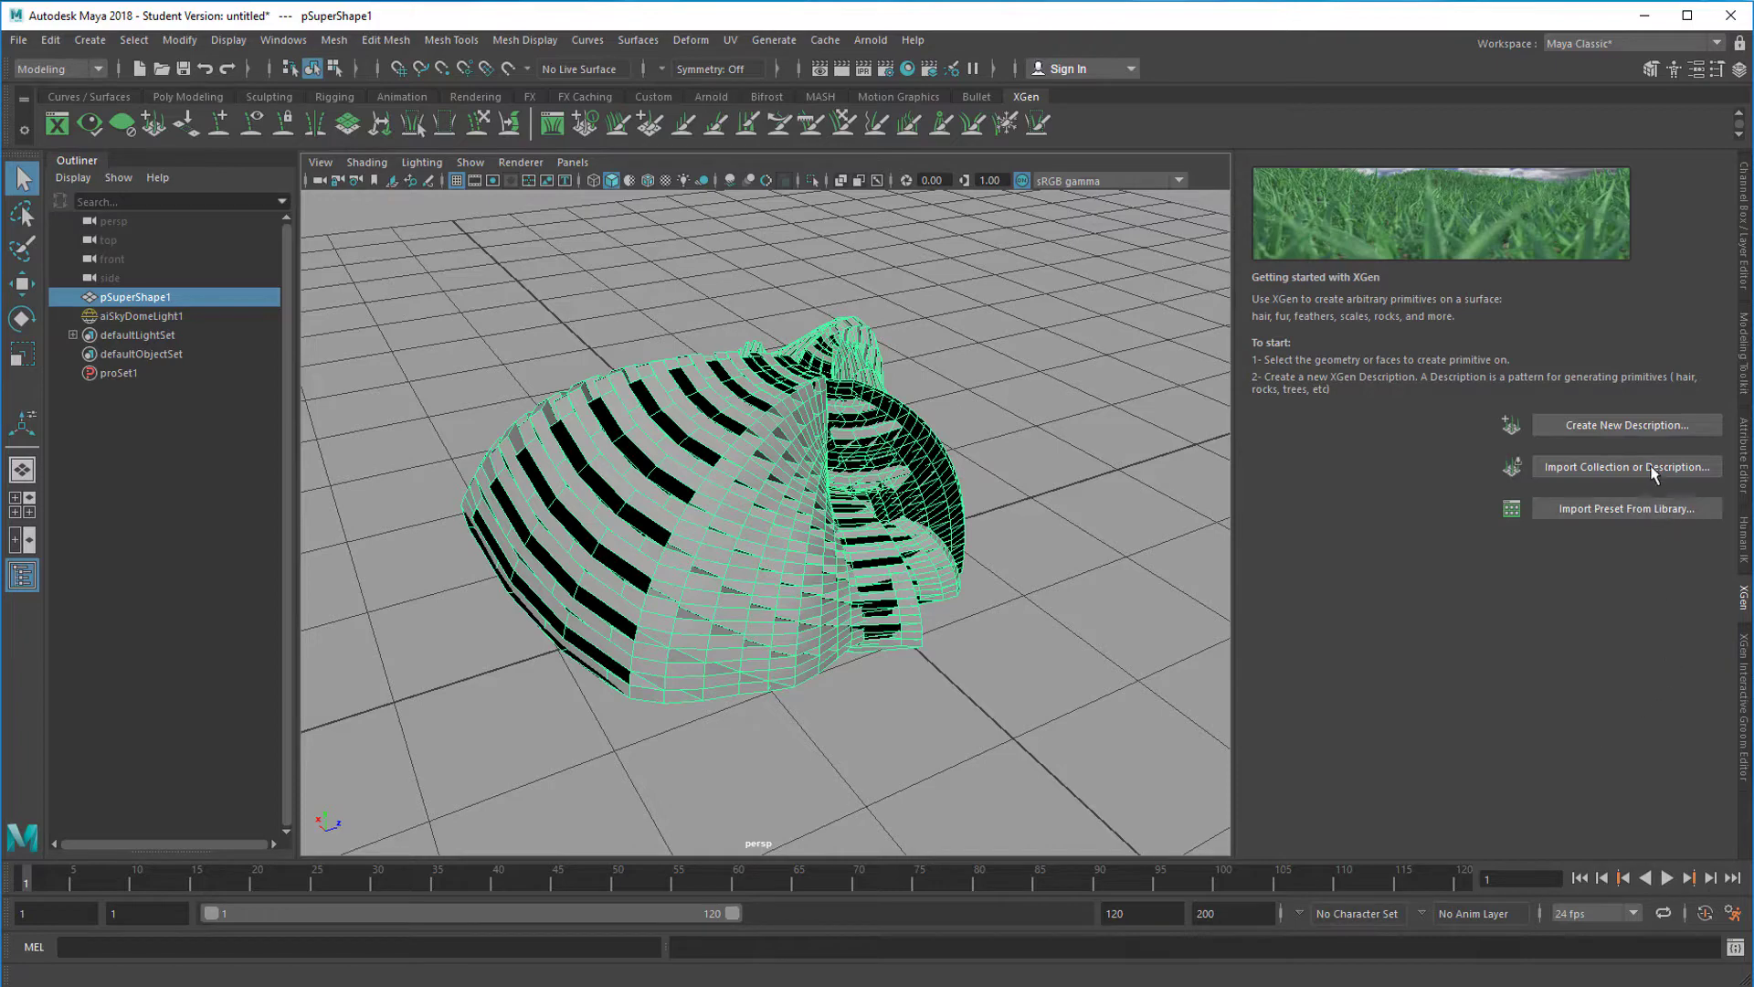
click(1610, 426)
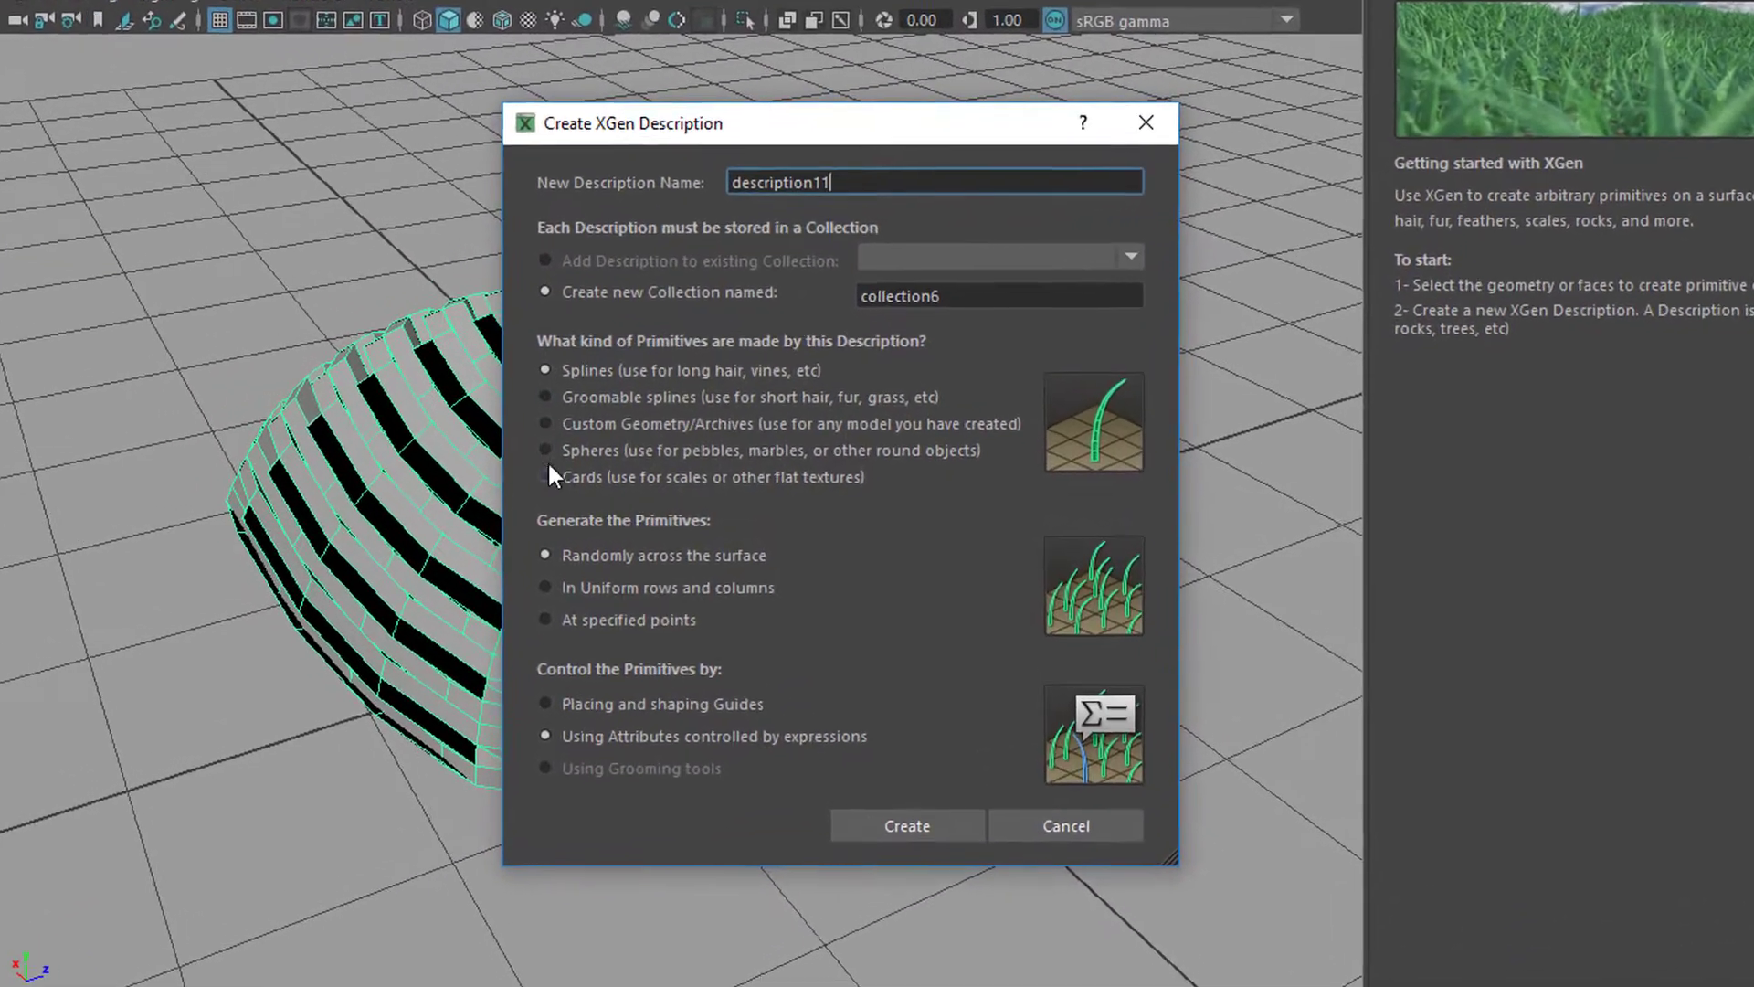
click(545, 449)
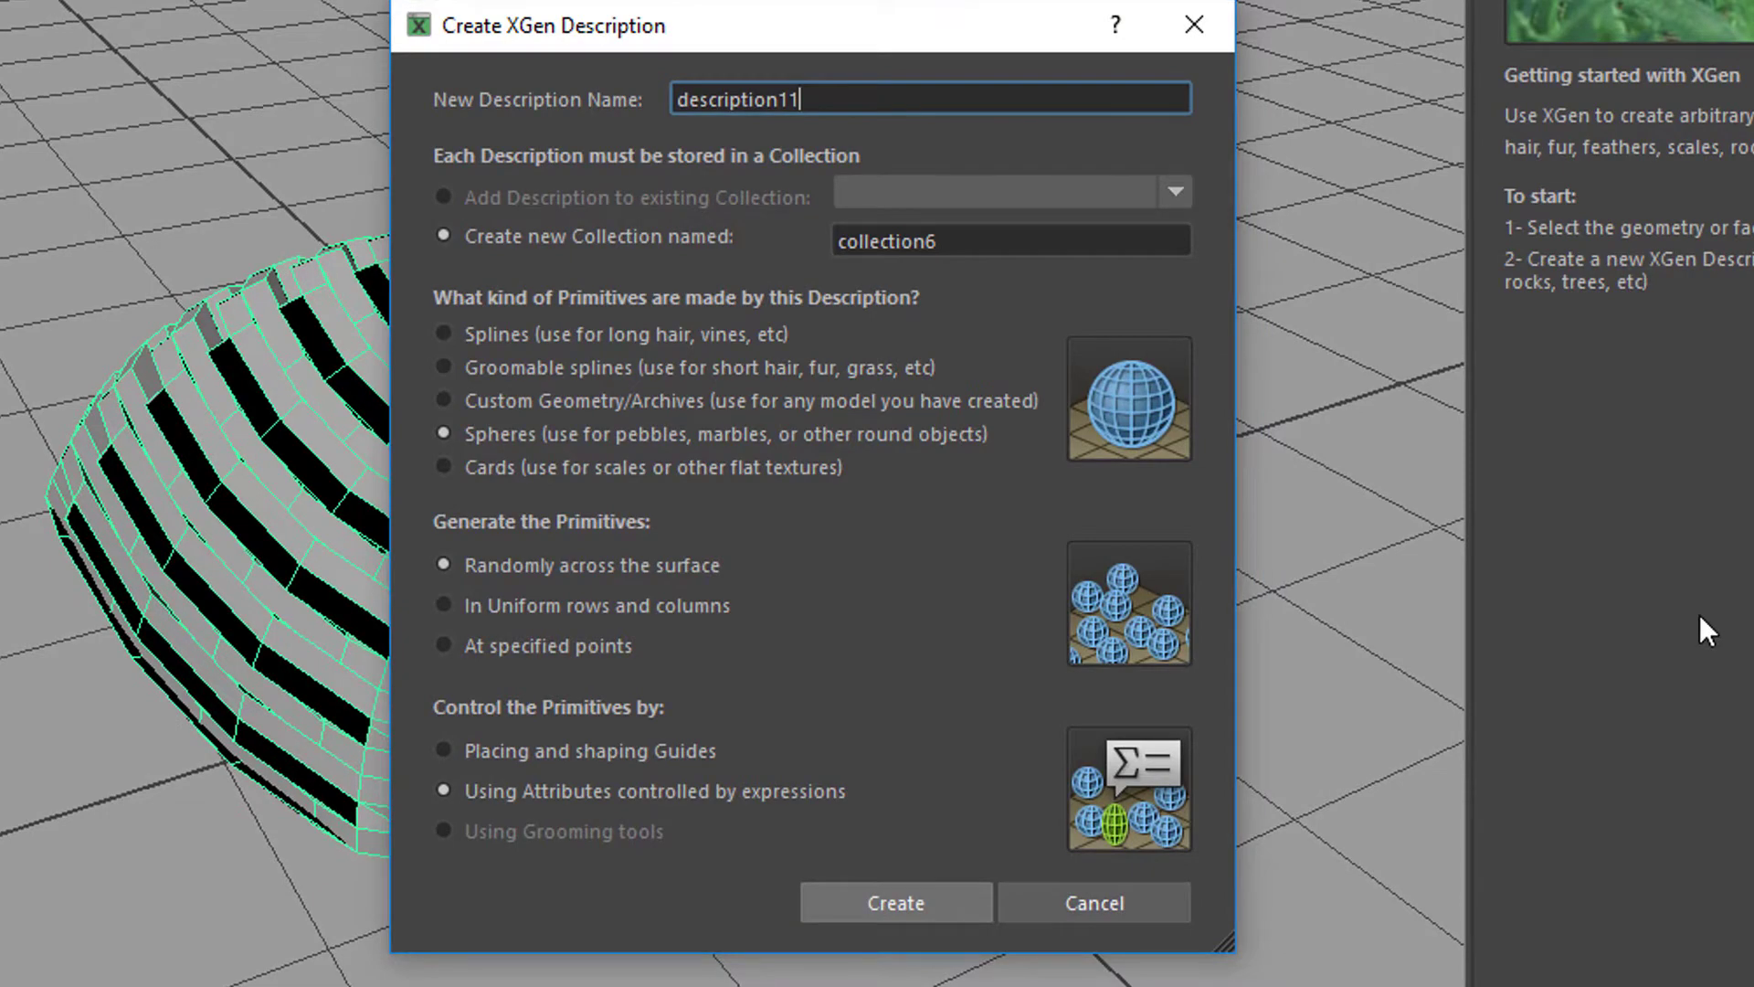
key(Return)
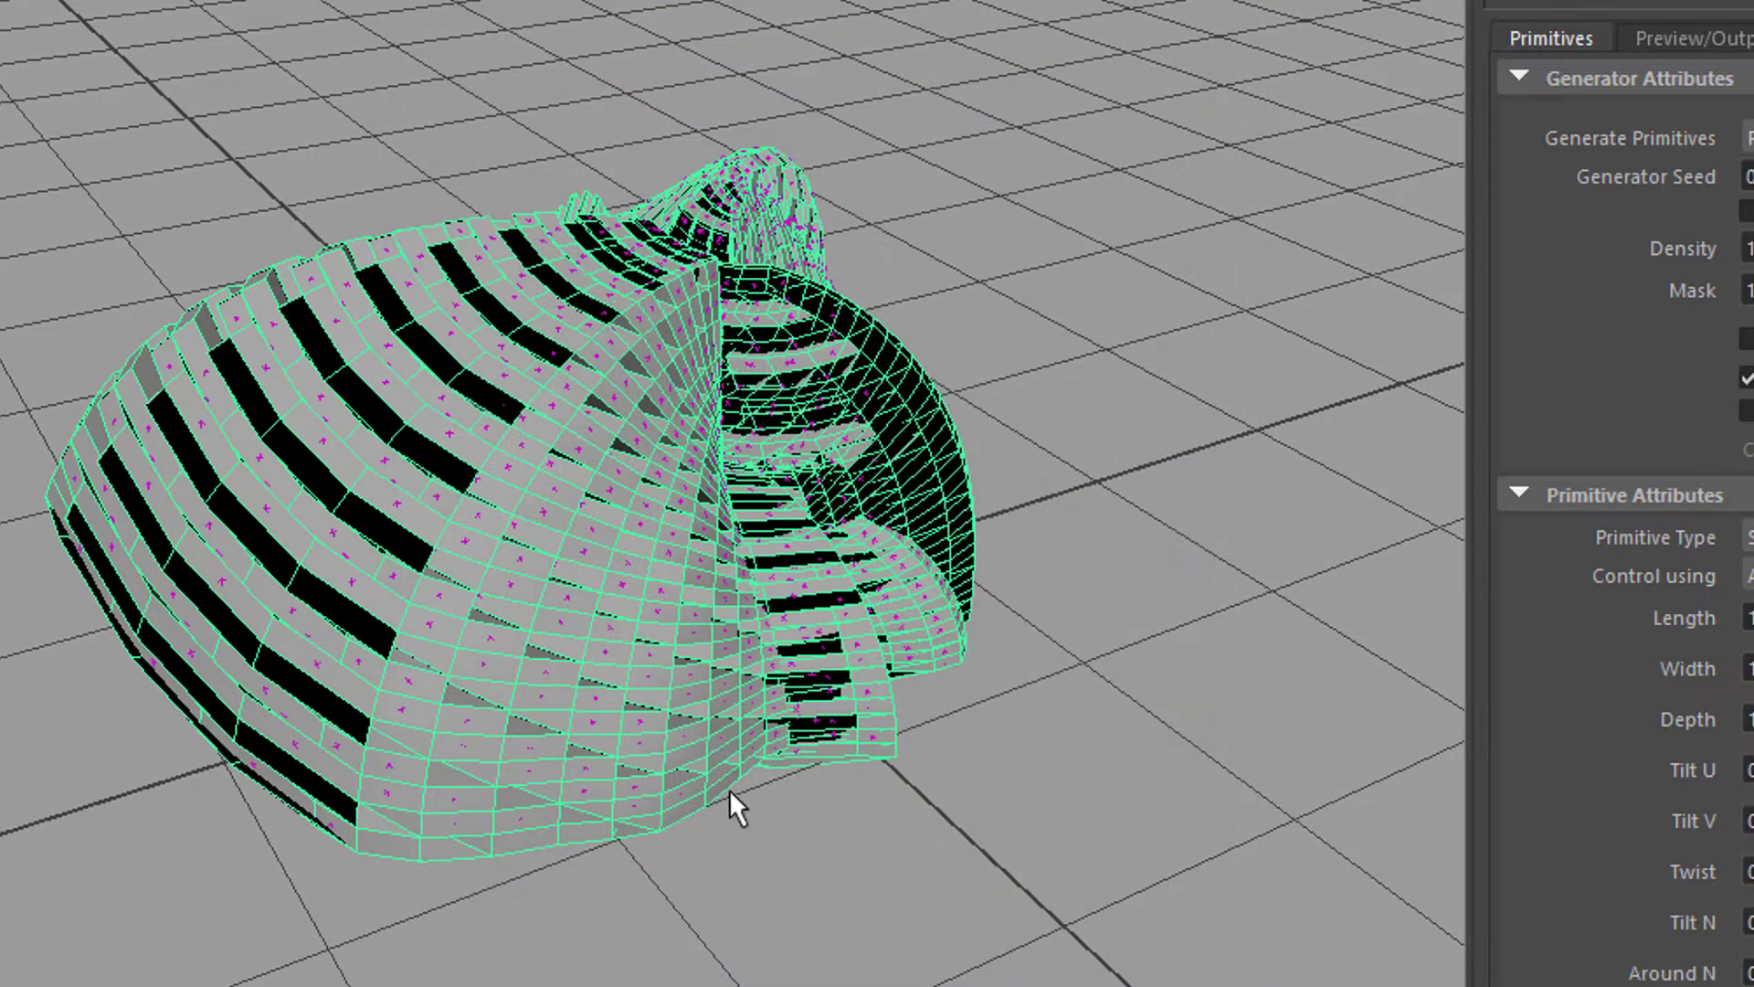
Step: Preview the XGen spheres on the super shape and set their Density to 0.1
alt+drag(731, 791, 1050, 771)
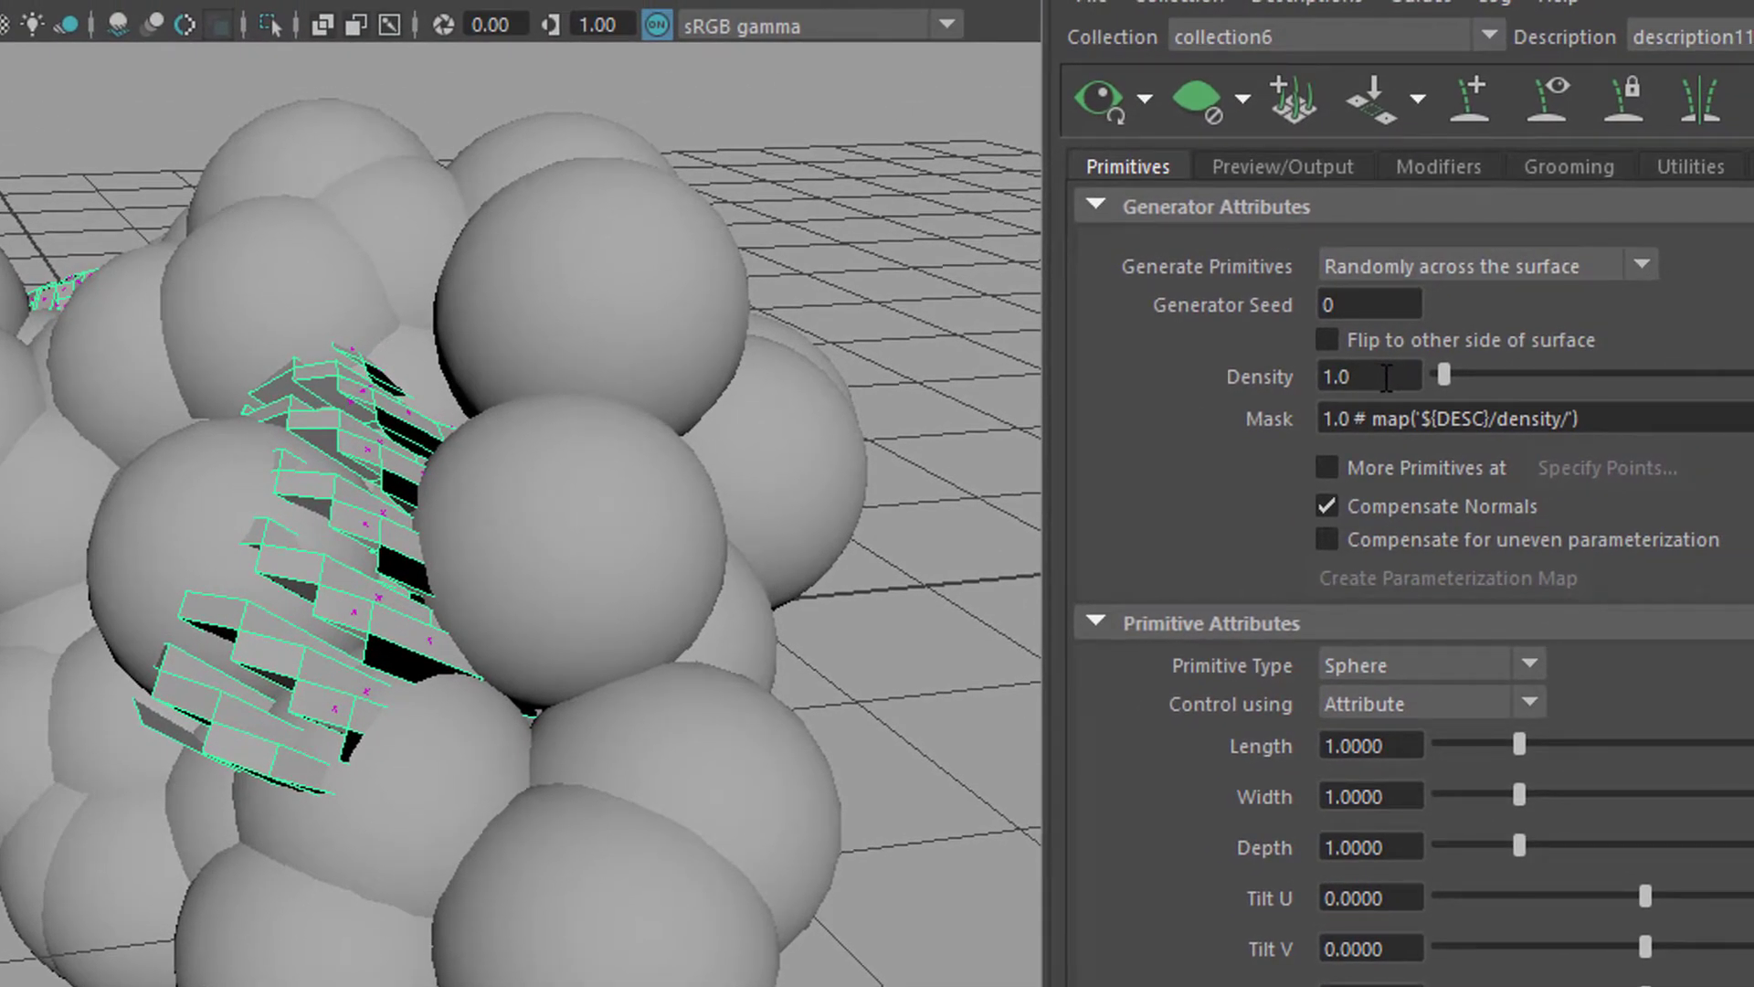
drag(1385, 376, 1283, 388)
text(0.1)
key(Return)
alt+drag(216, 771, 370, 804)
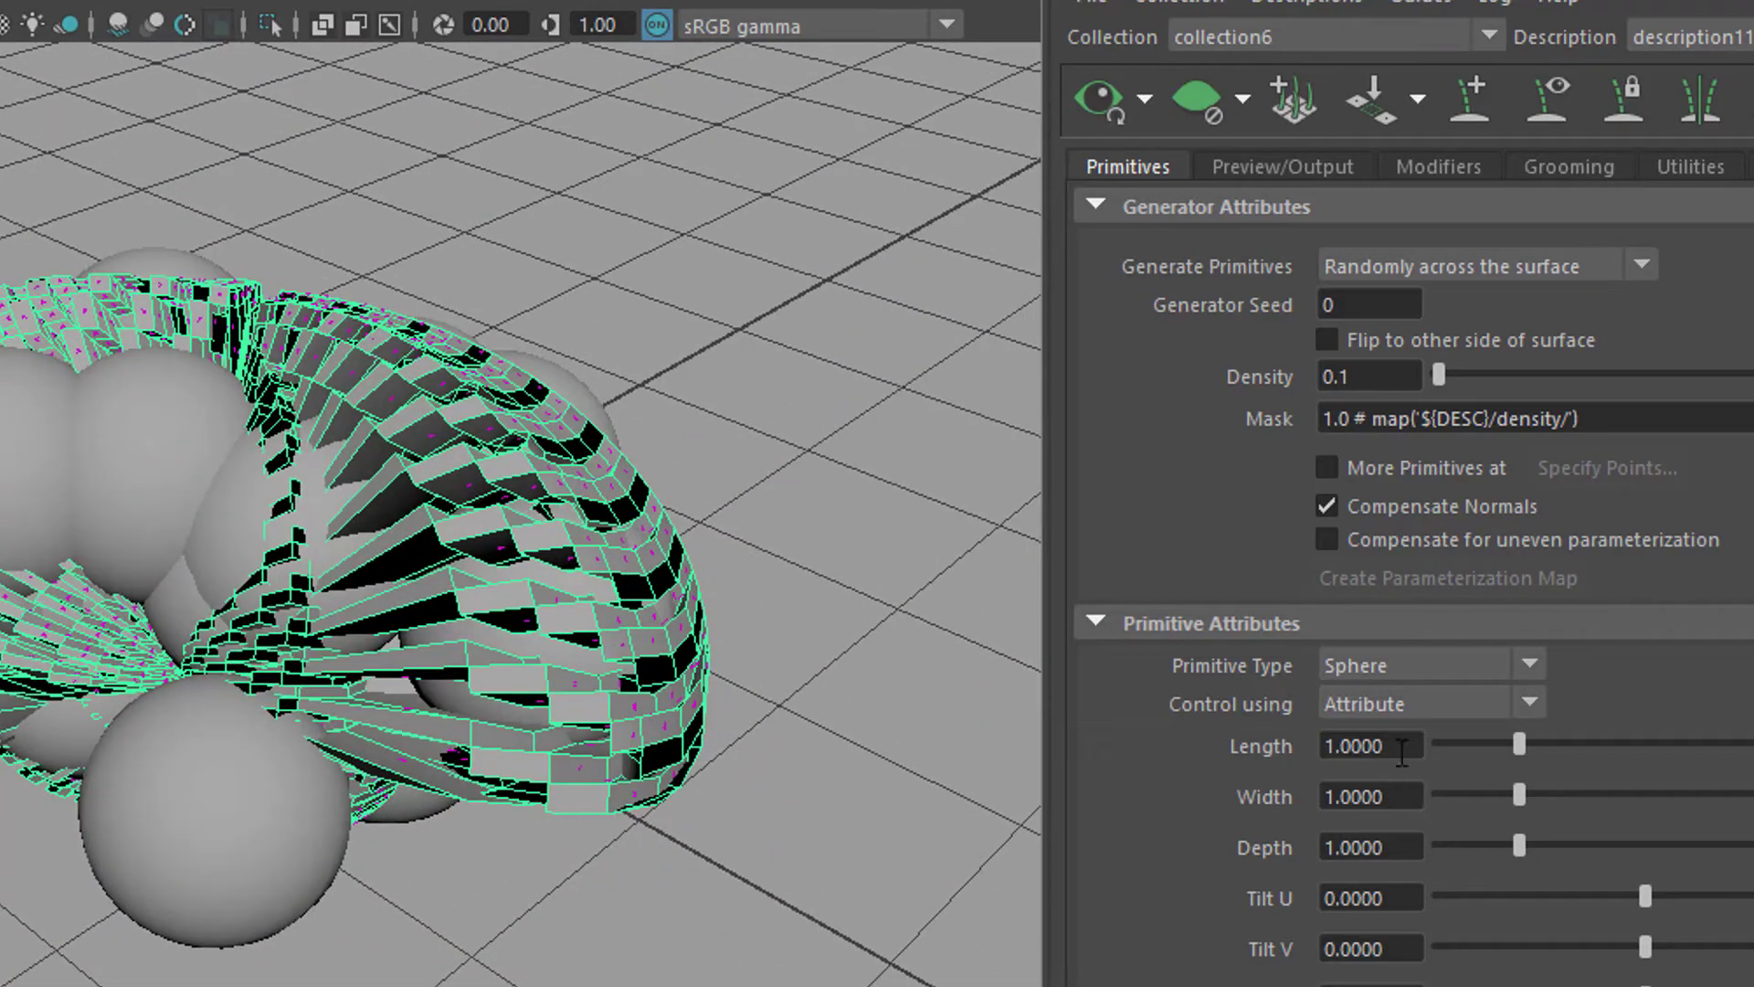
Step: Set the Length, Width and Depth of the XGen spheres to 0.1 each
double_click(1336, 744)
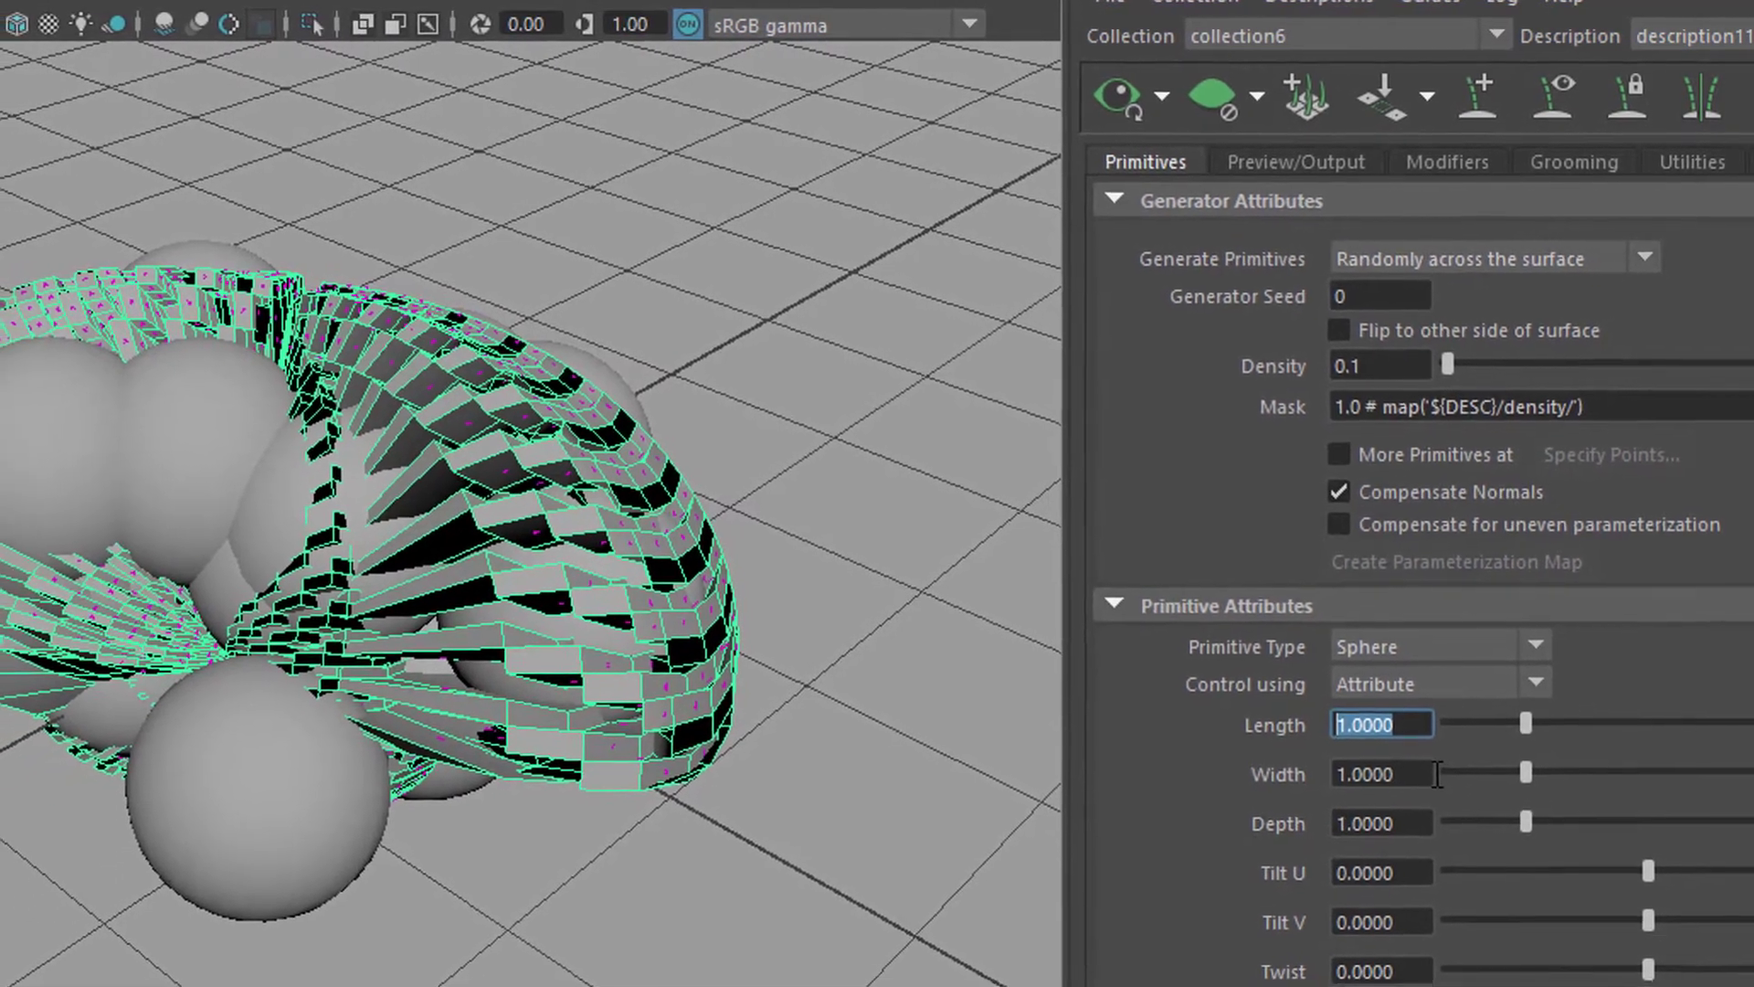
text(0.1)
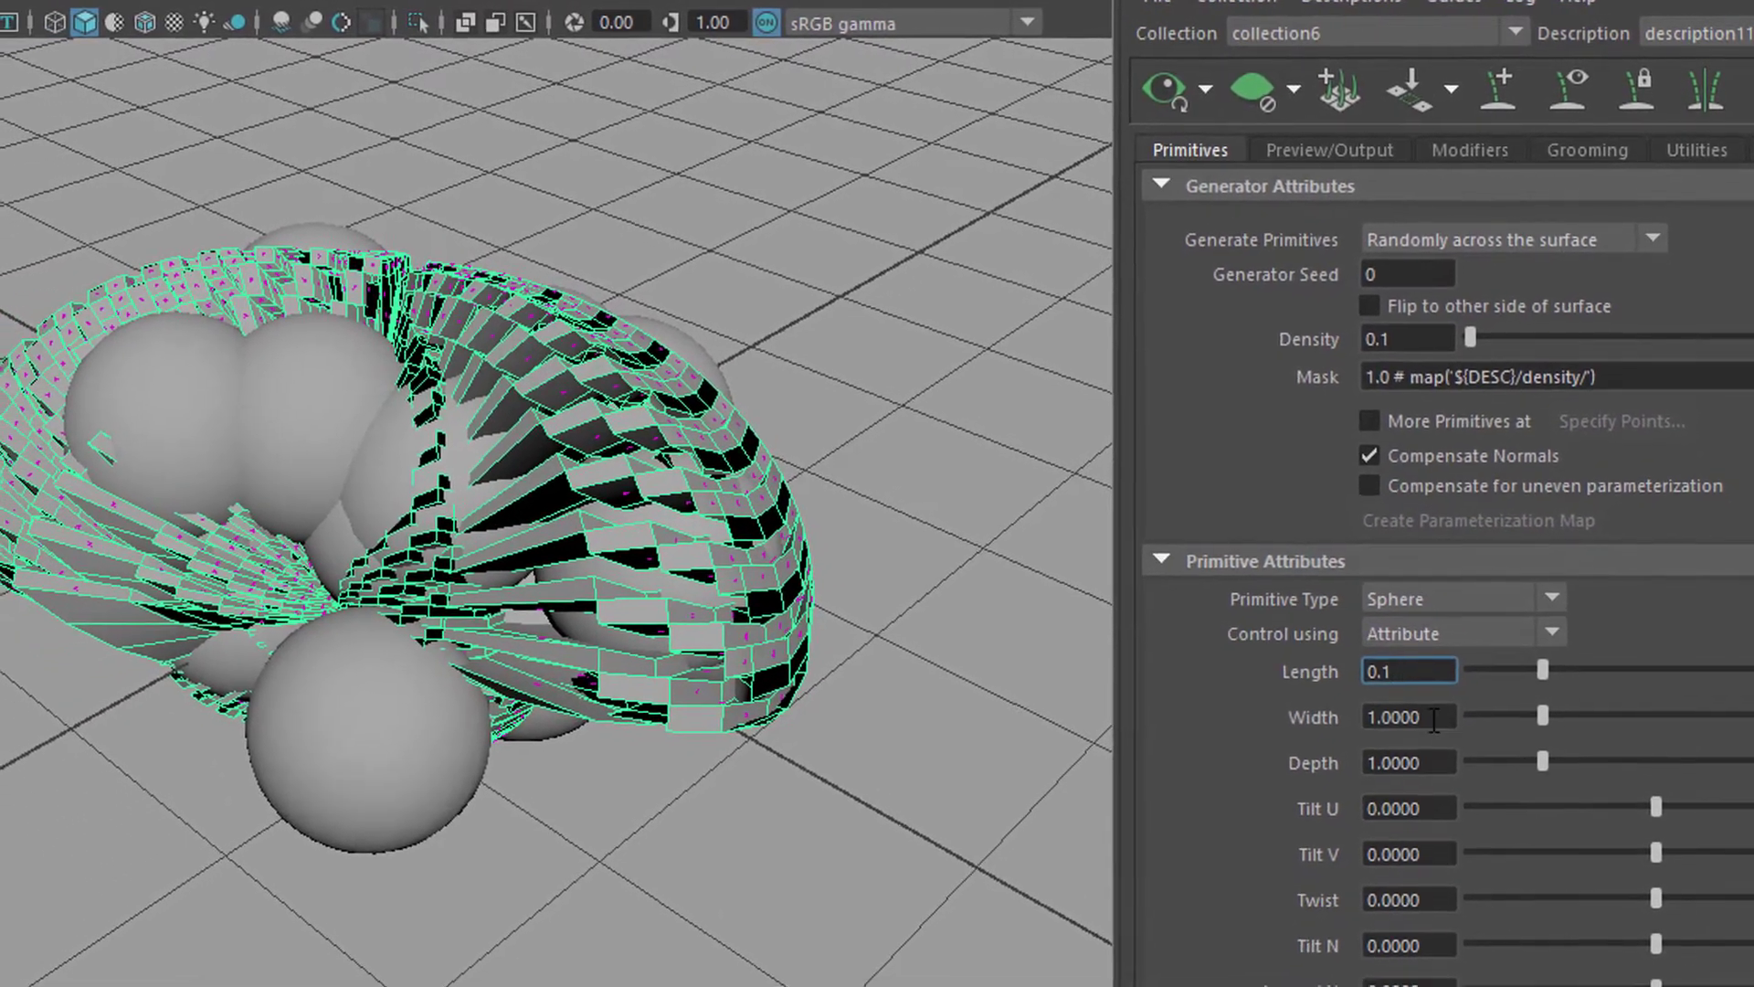
key(Tab)
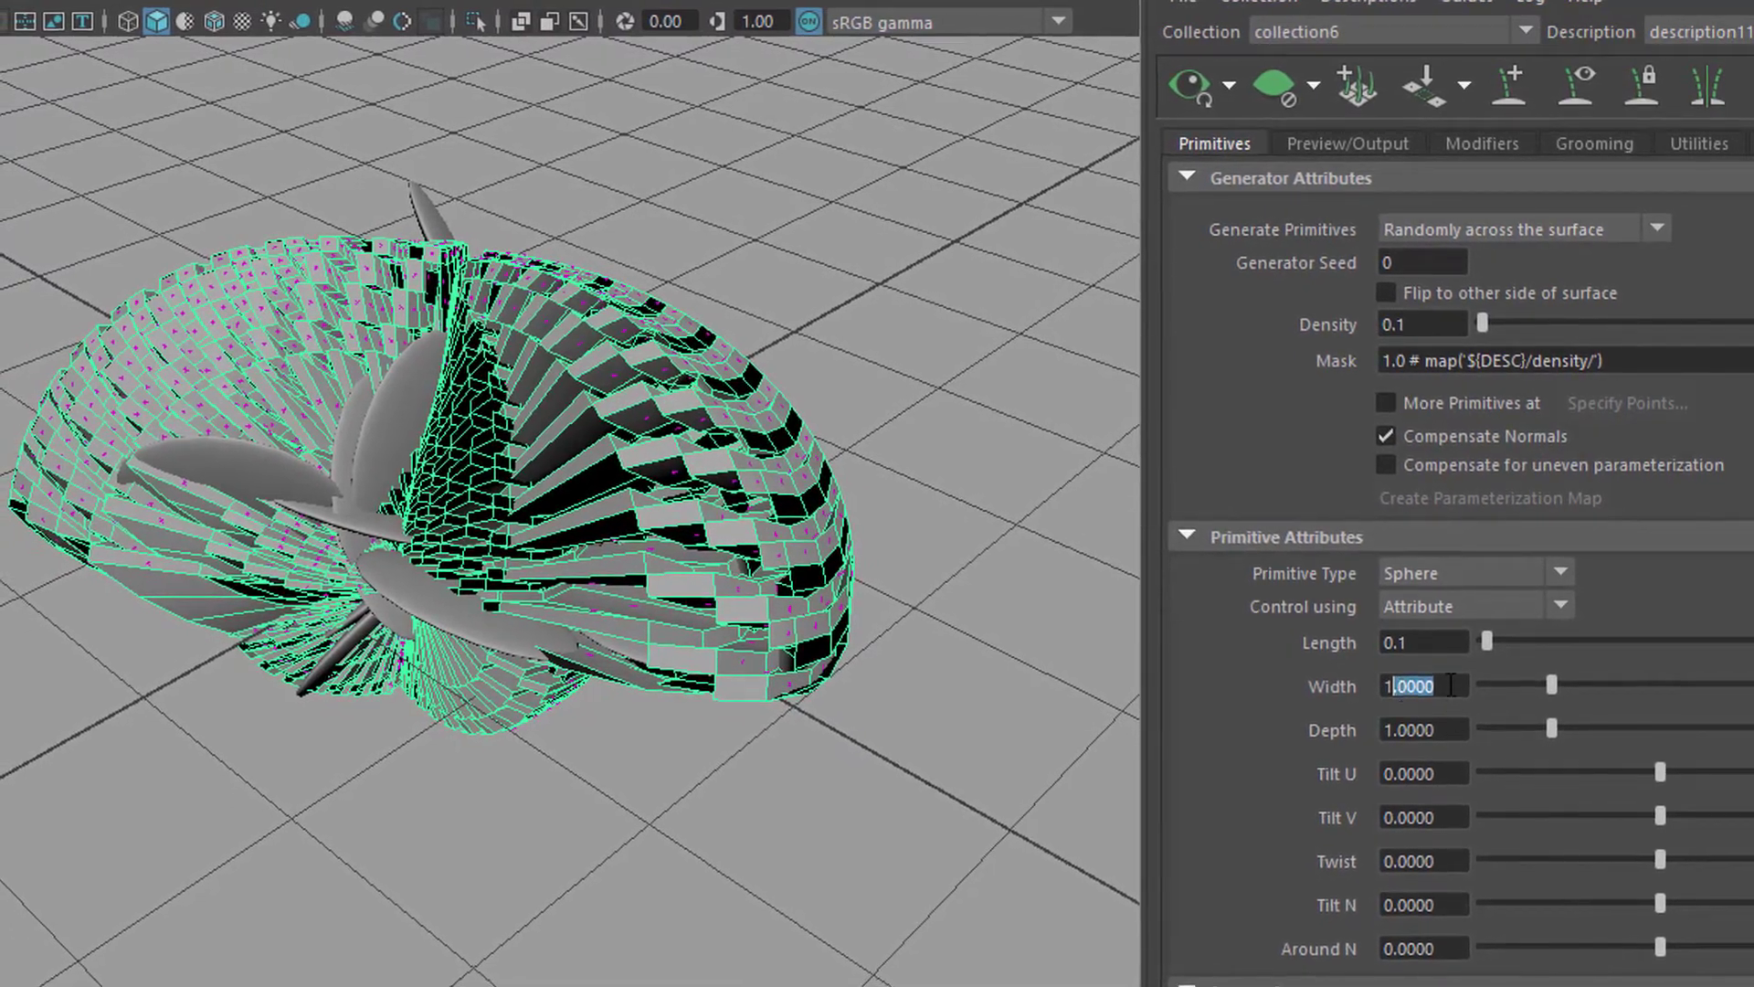
drag(1393, 686, 1387, 697)
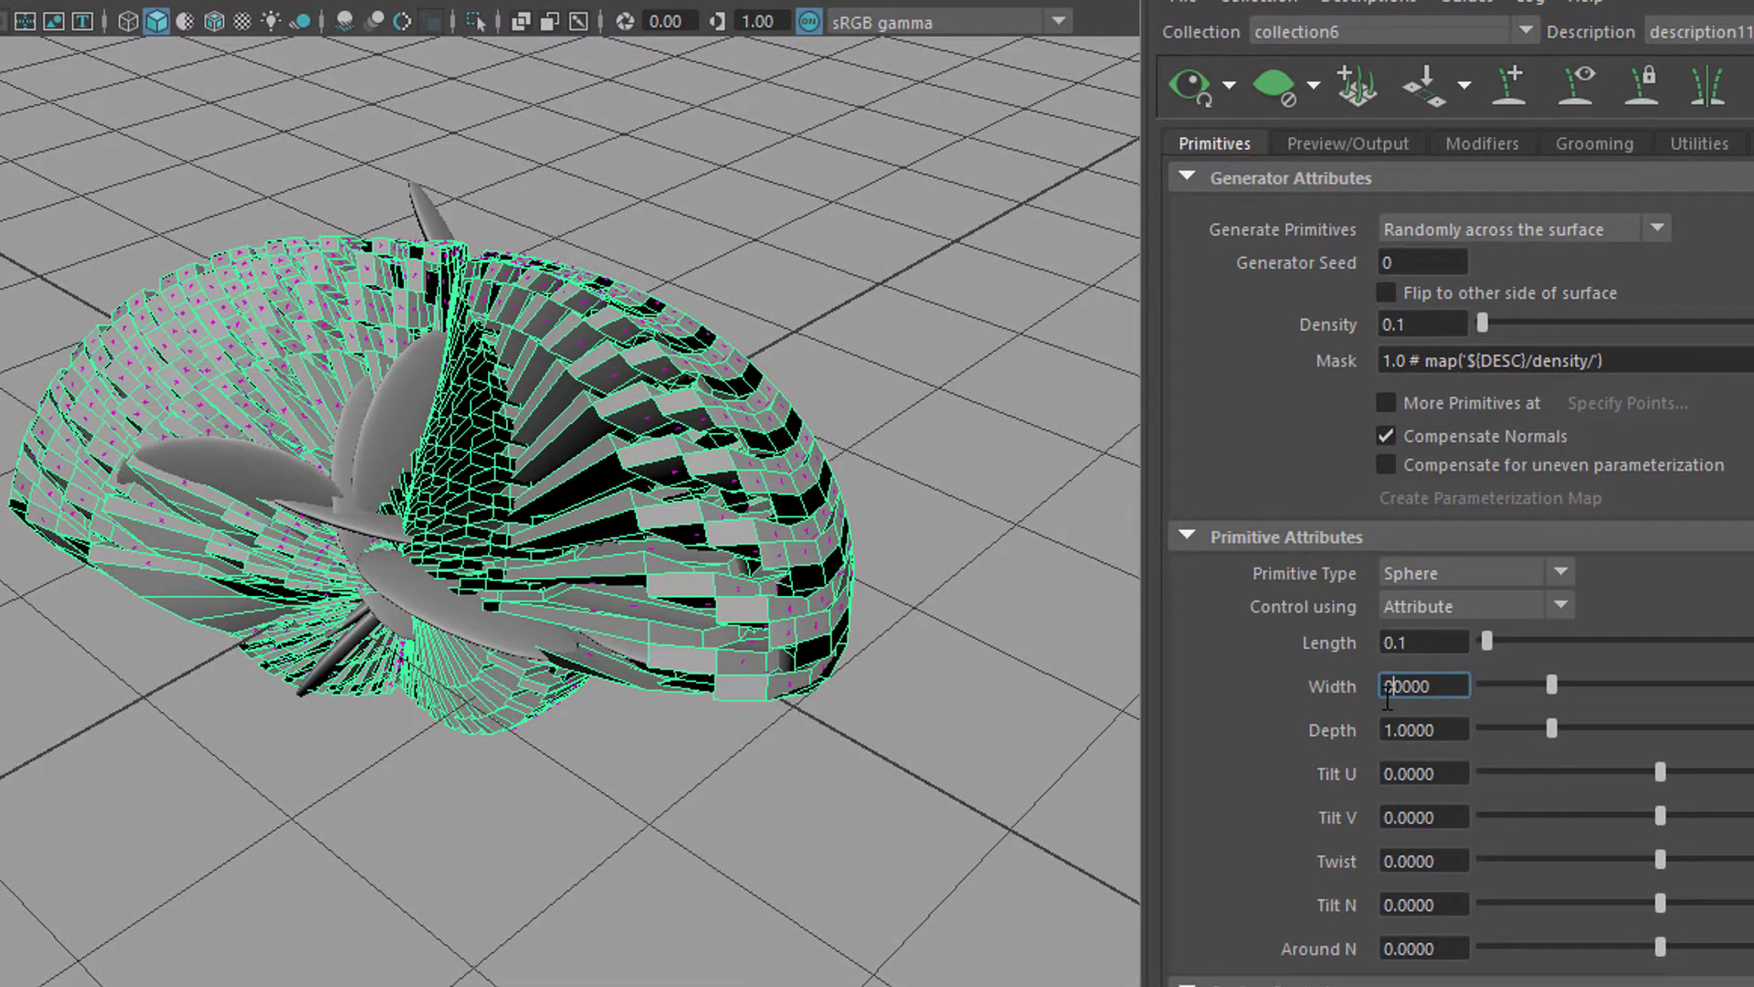
text(0.1)
key(Return)
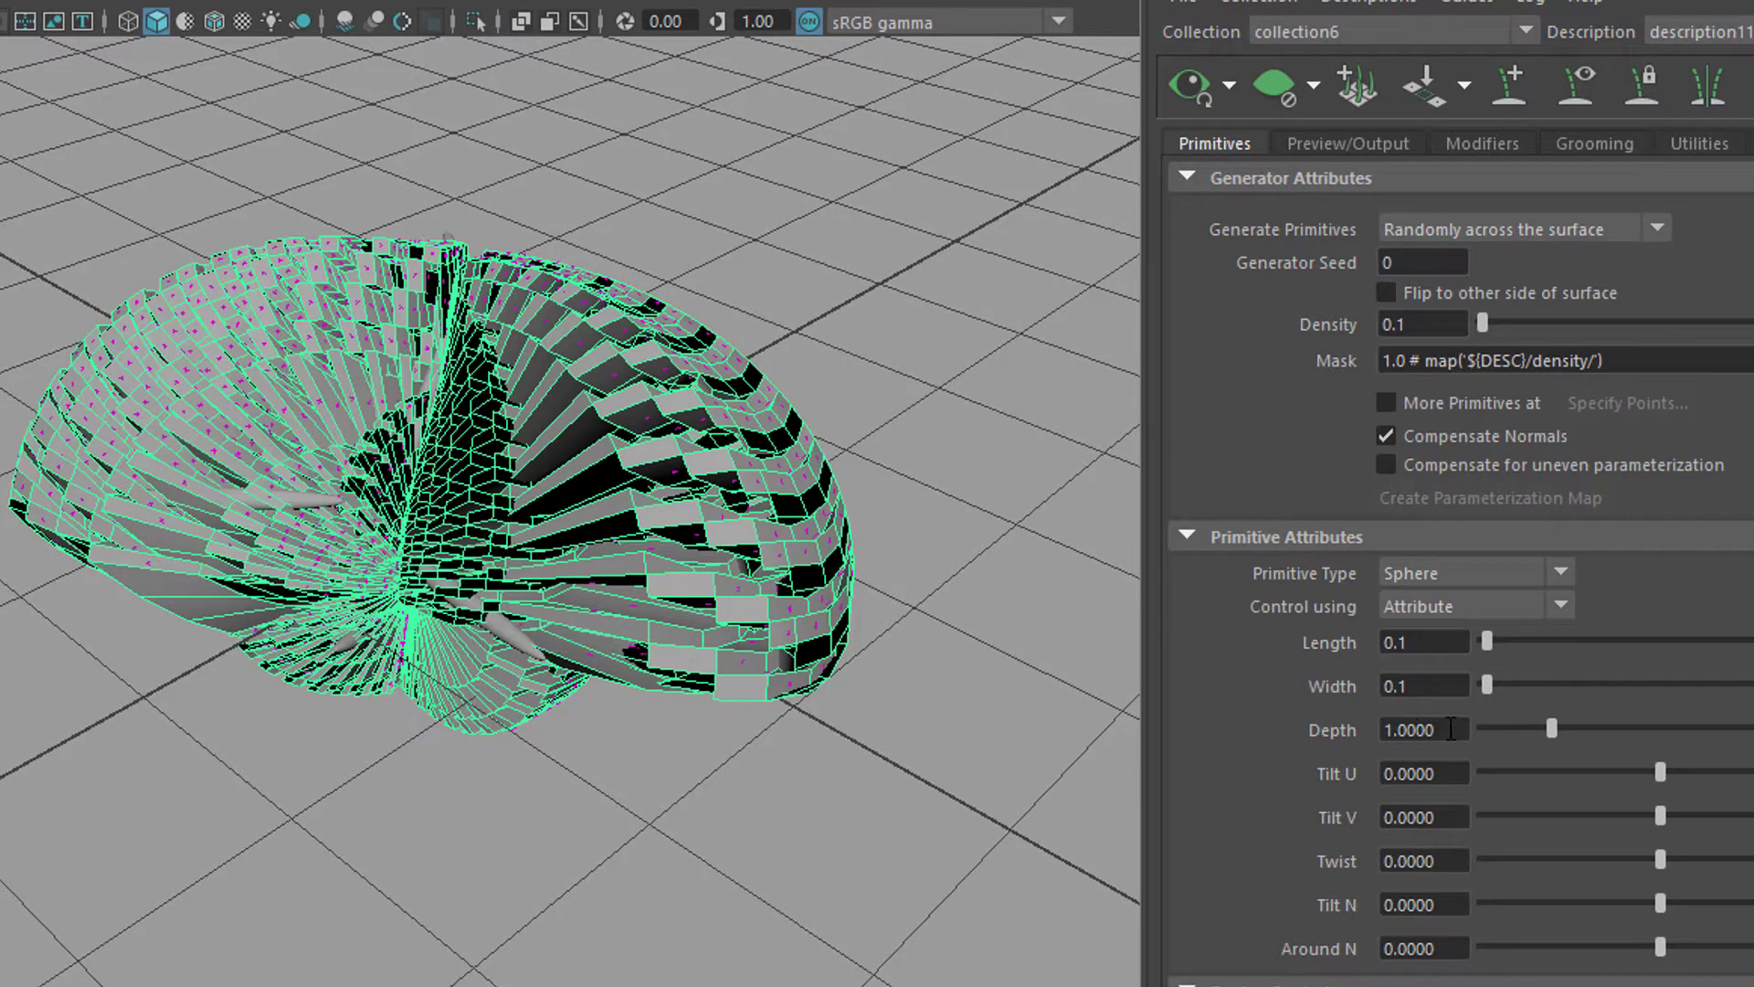
drag(1451, 728, 1291, 727)
text(0.1)
key(Return)
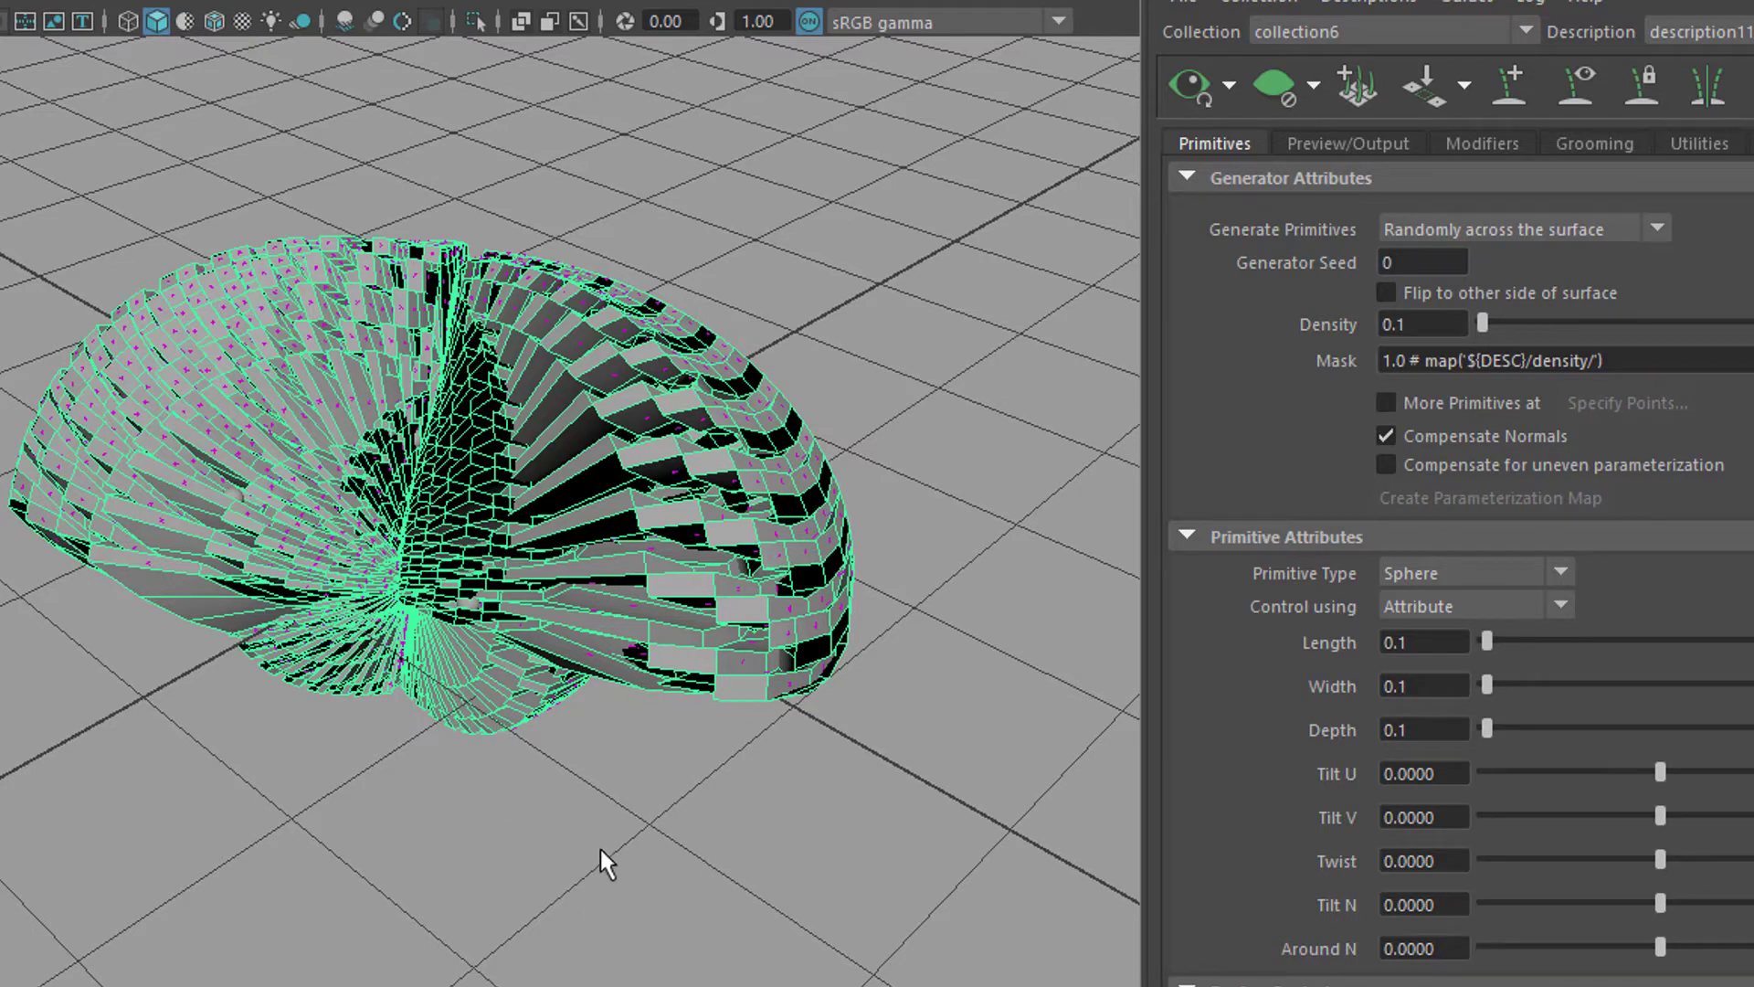
Step: Assign a new aiStandardSurface material to the super shape
alt+drag(552, 845, 444, 869)
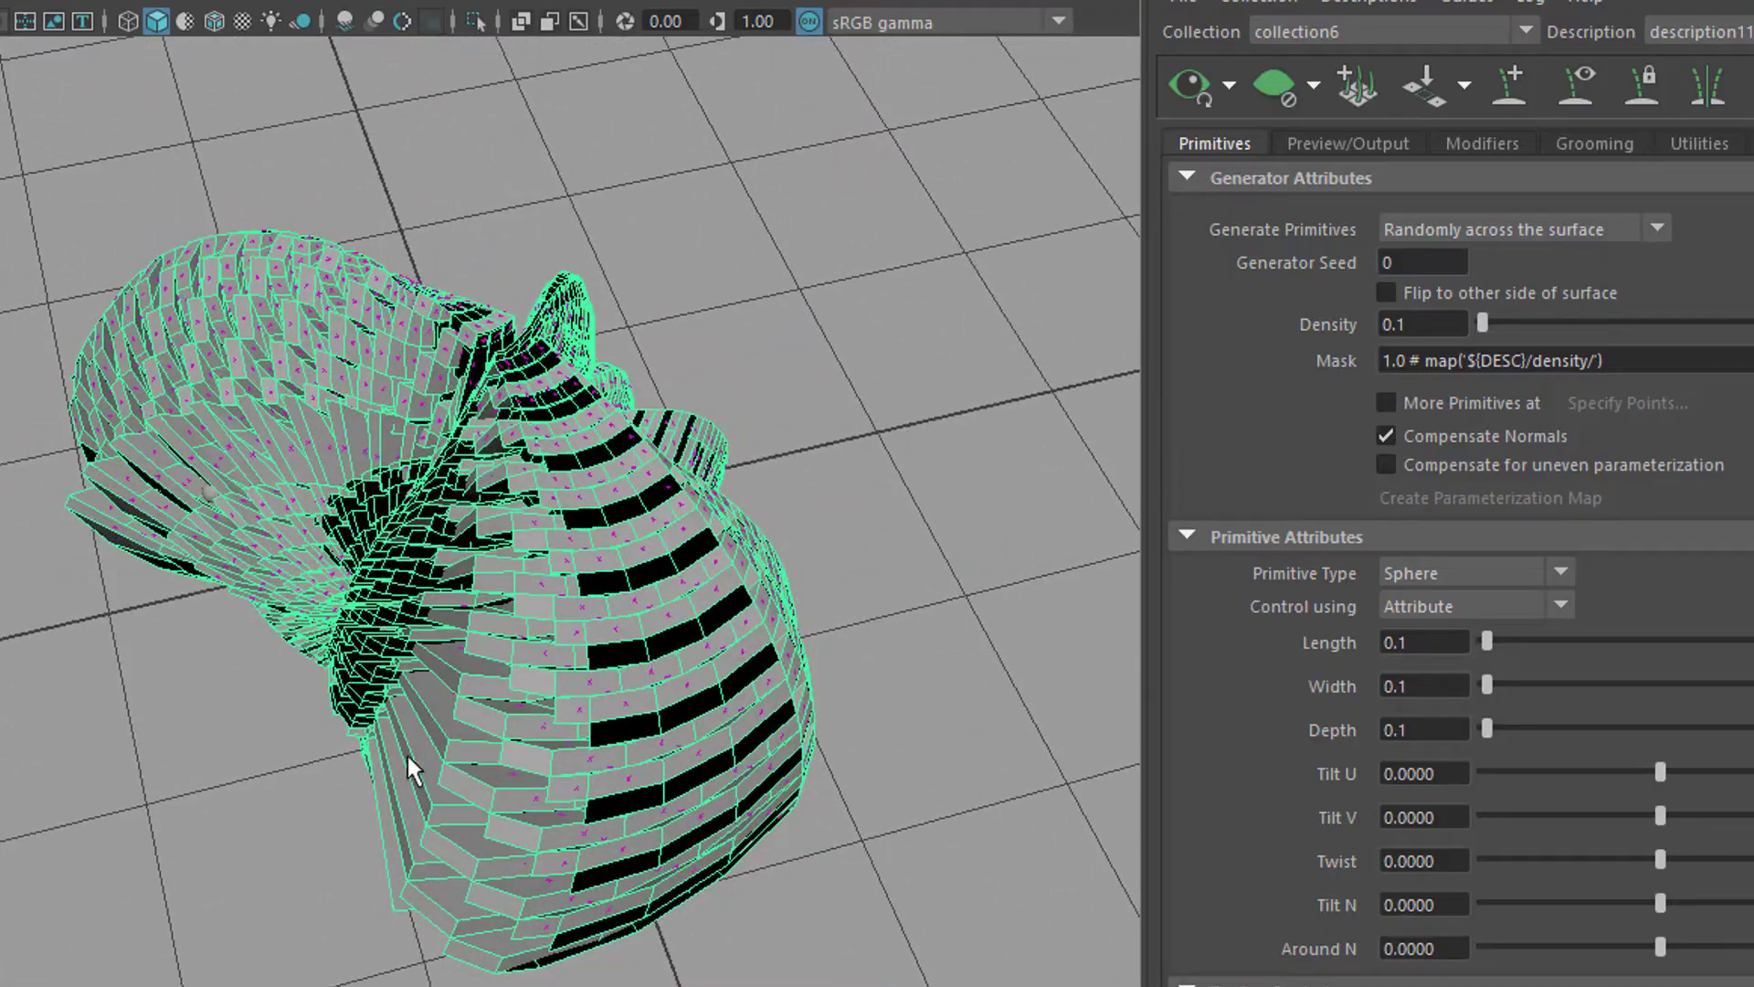
scroll(736, 736, up, 5)
alt+drag(759, 759, 235, 705)
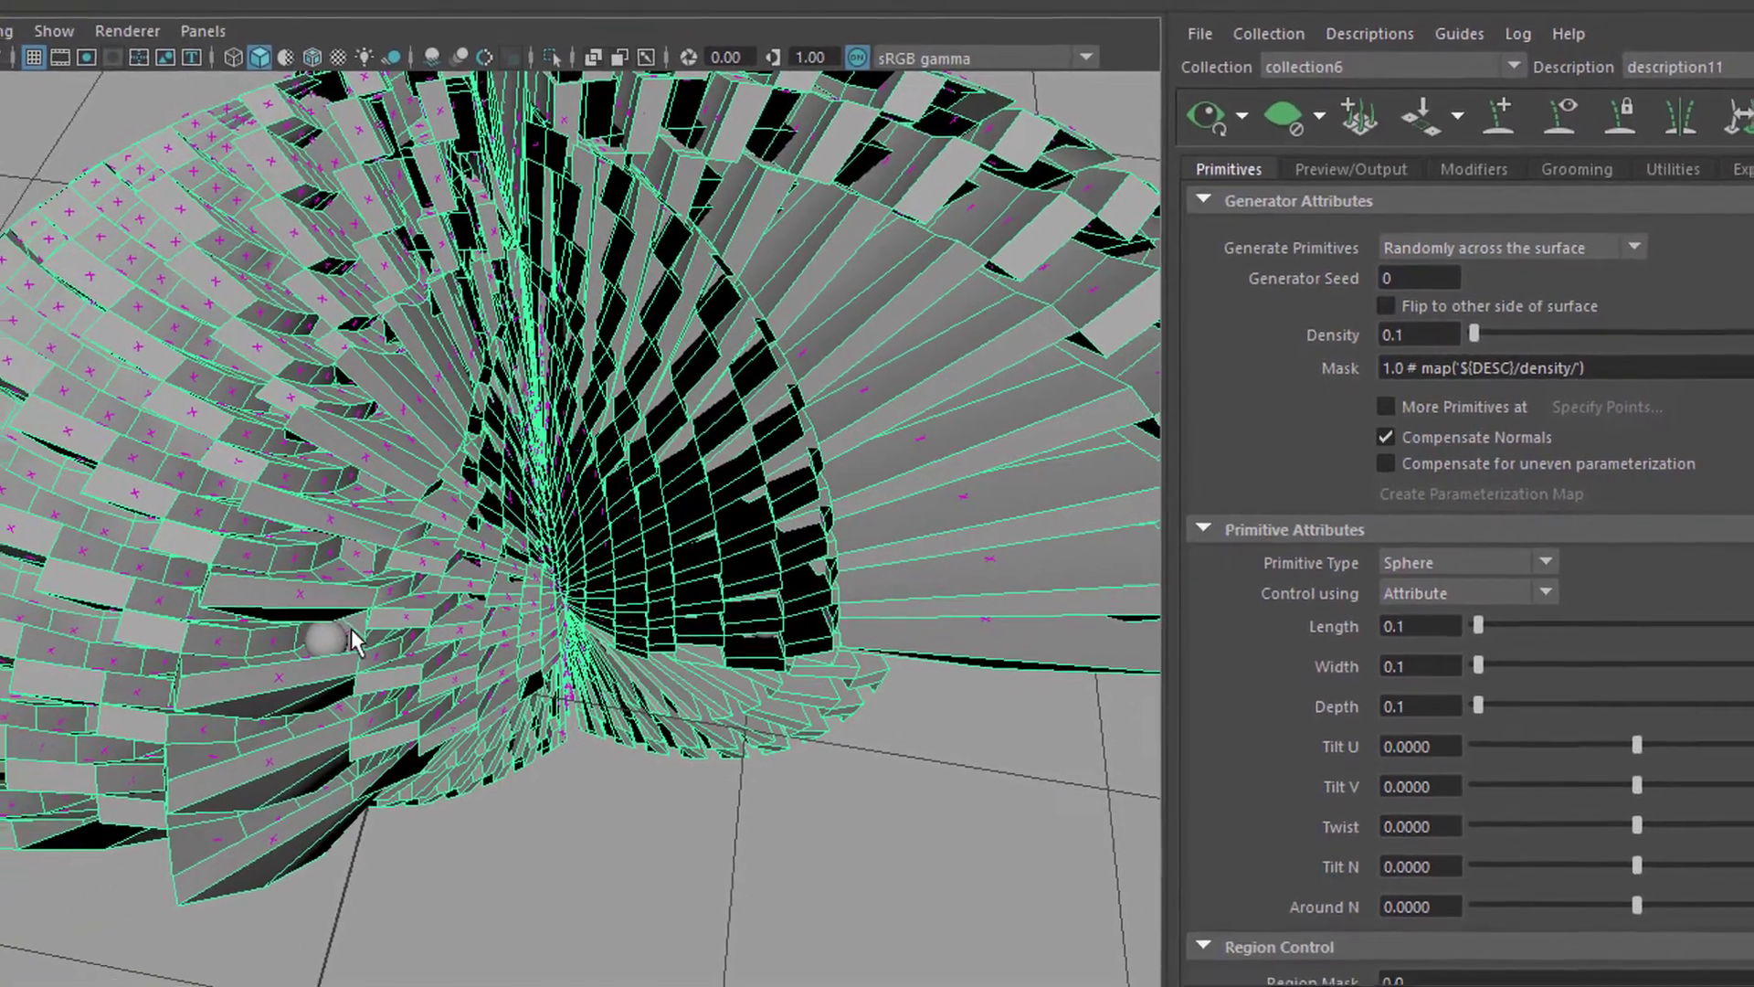
alt+drag(623, 670, 629, 704)
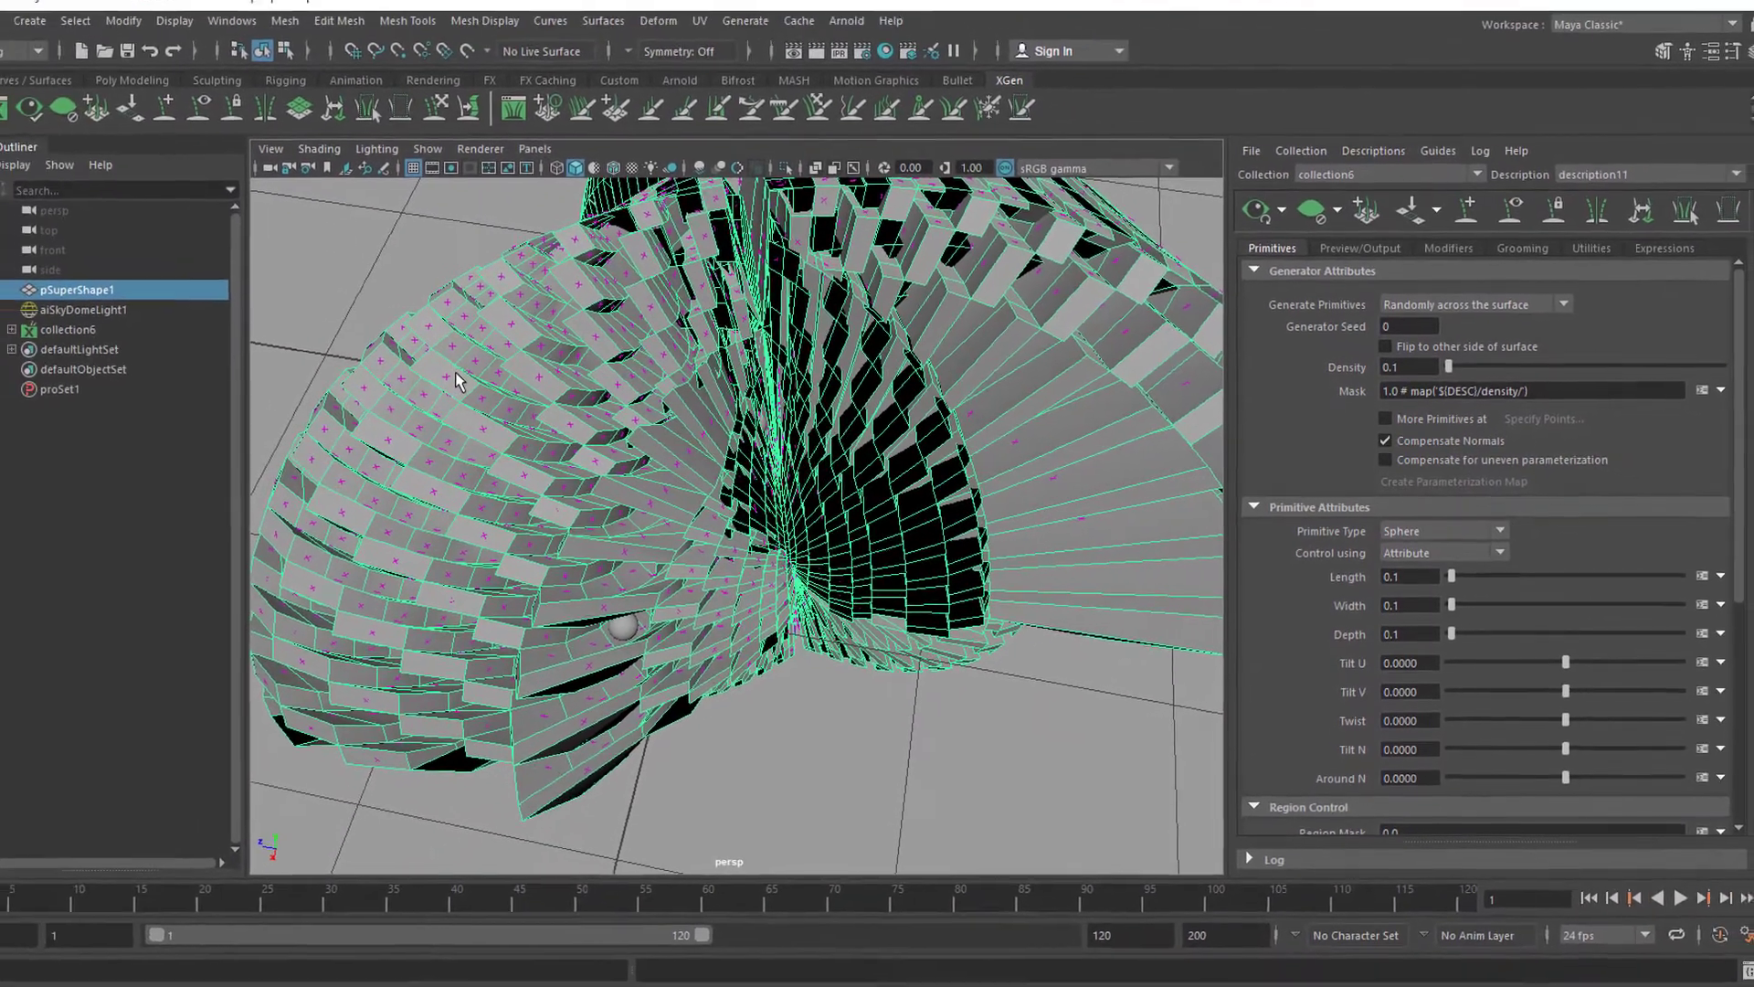
right_click(332, 366)
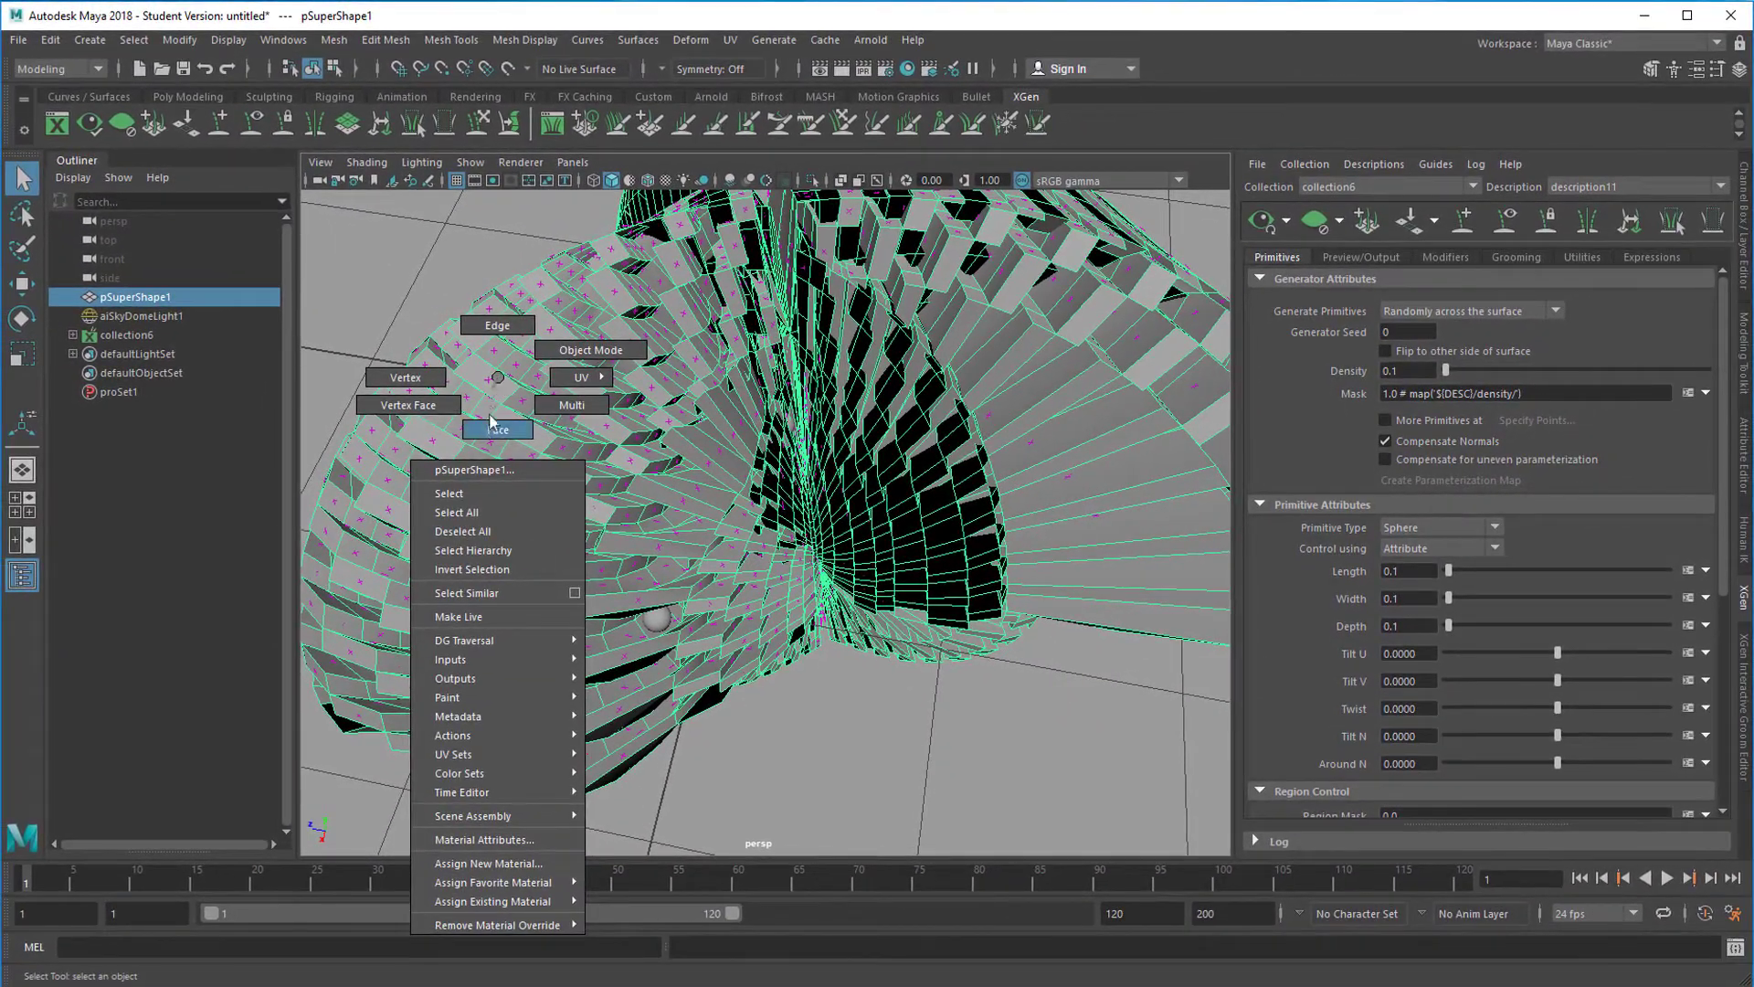
click(491, 865)
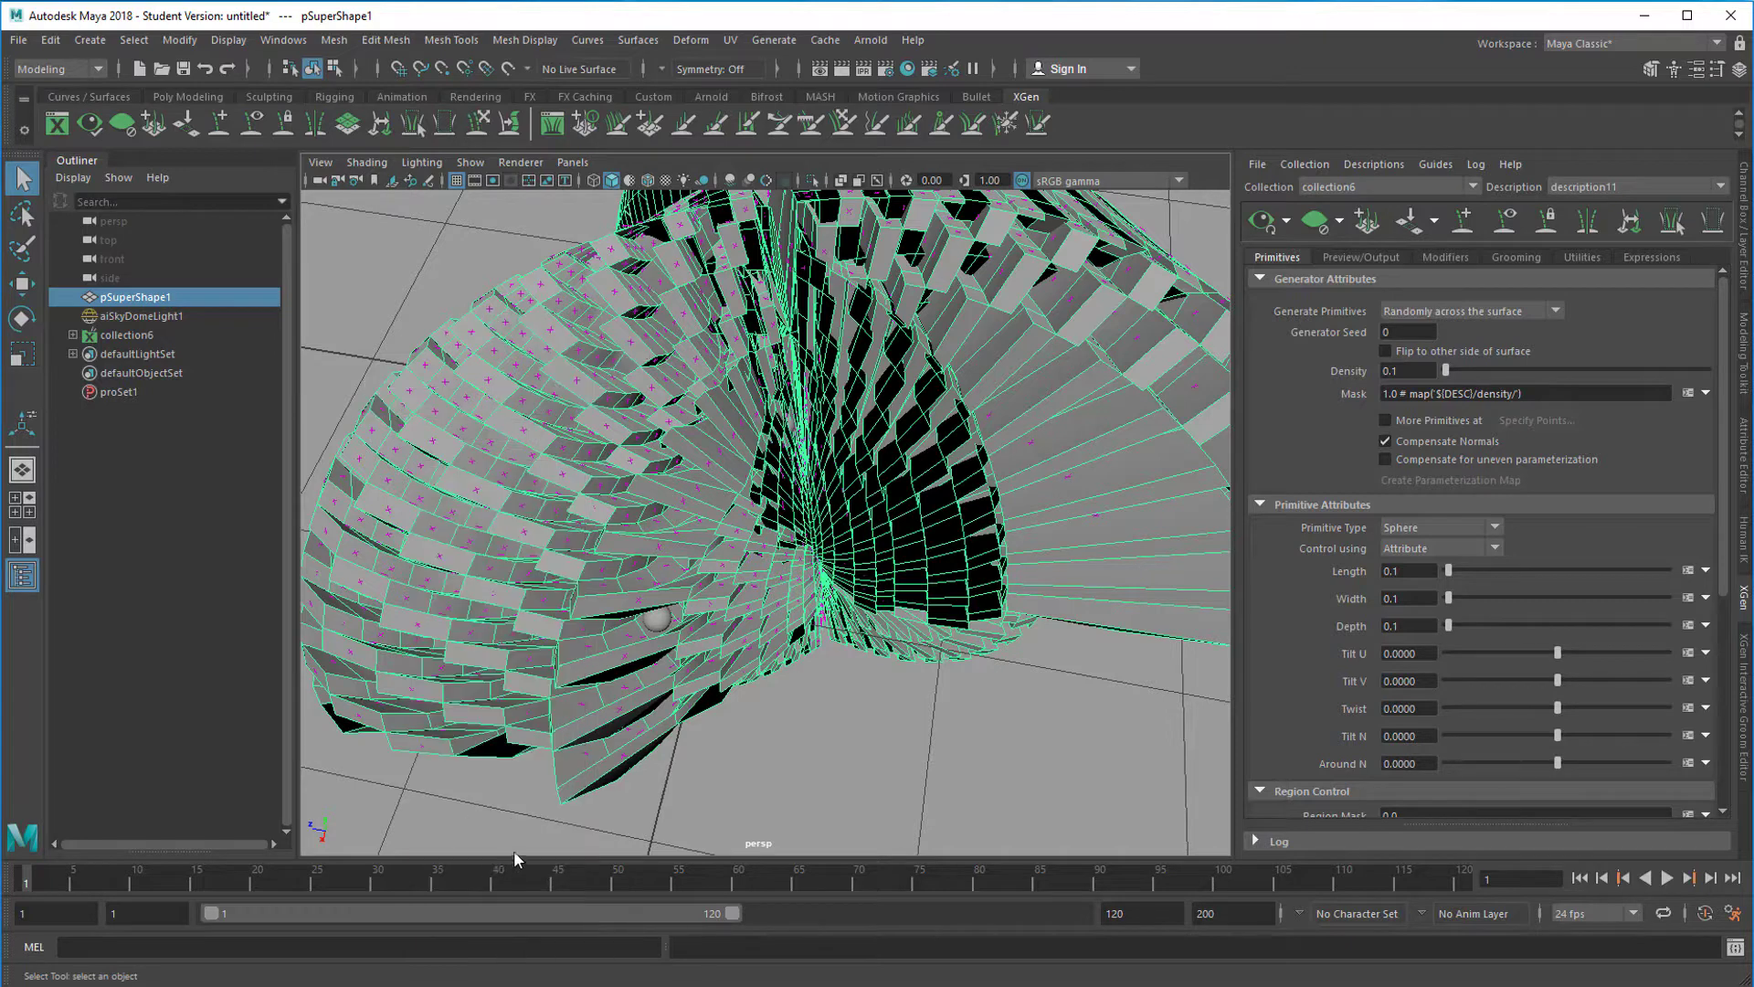
click(388, 486)
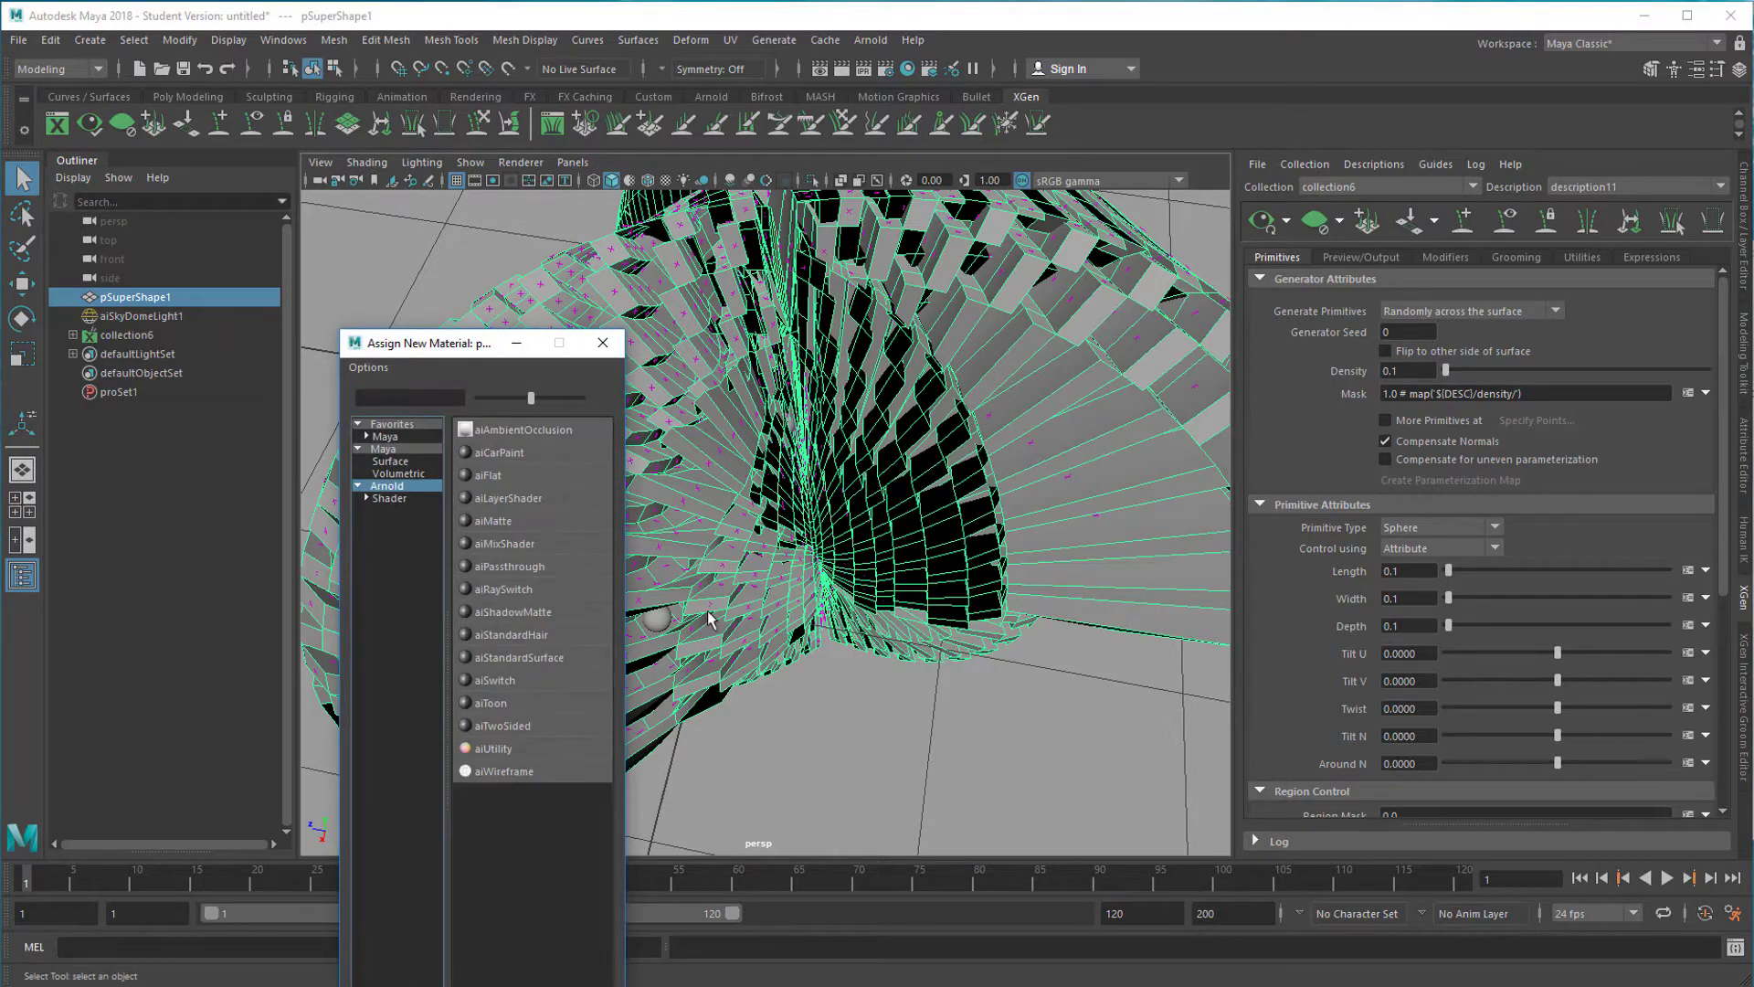
click(545, 659)
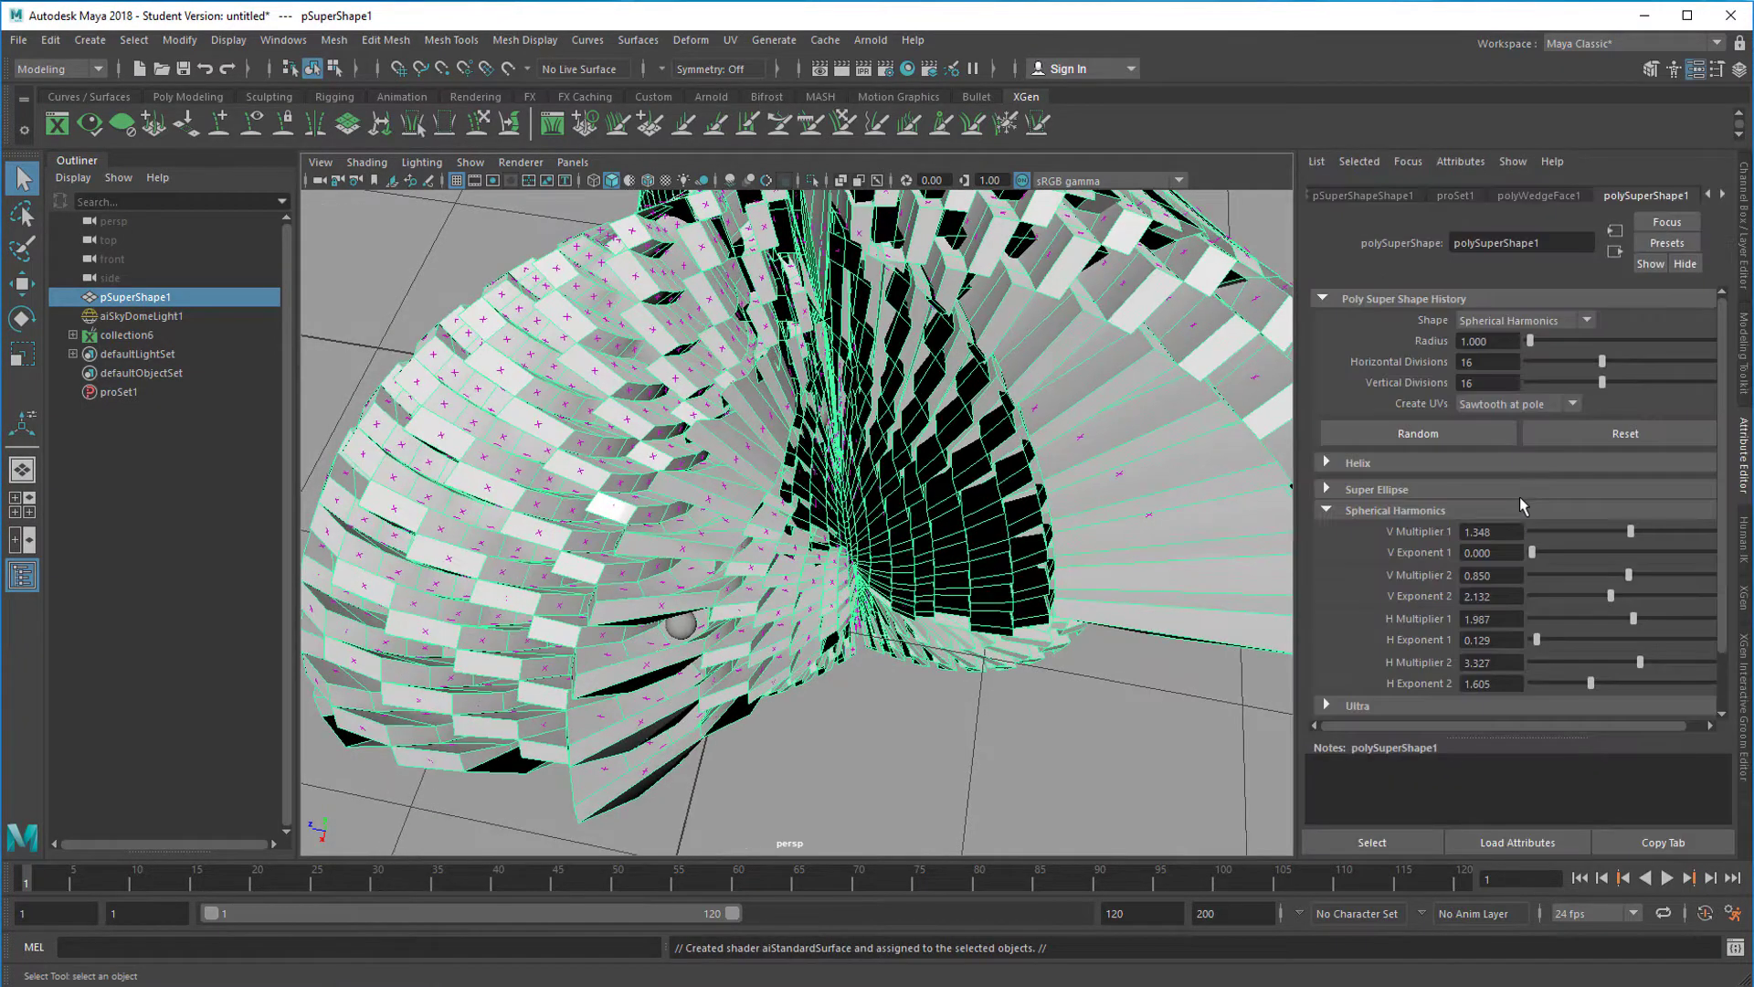
Step: Render the super shape with its new material in the Arnold RenderView, and close the render window
click(869, 39)
click(890, 62)
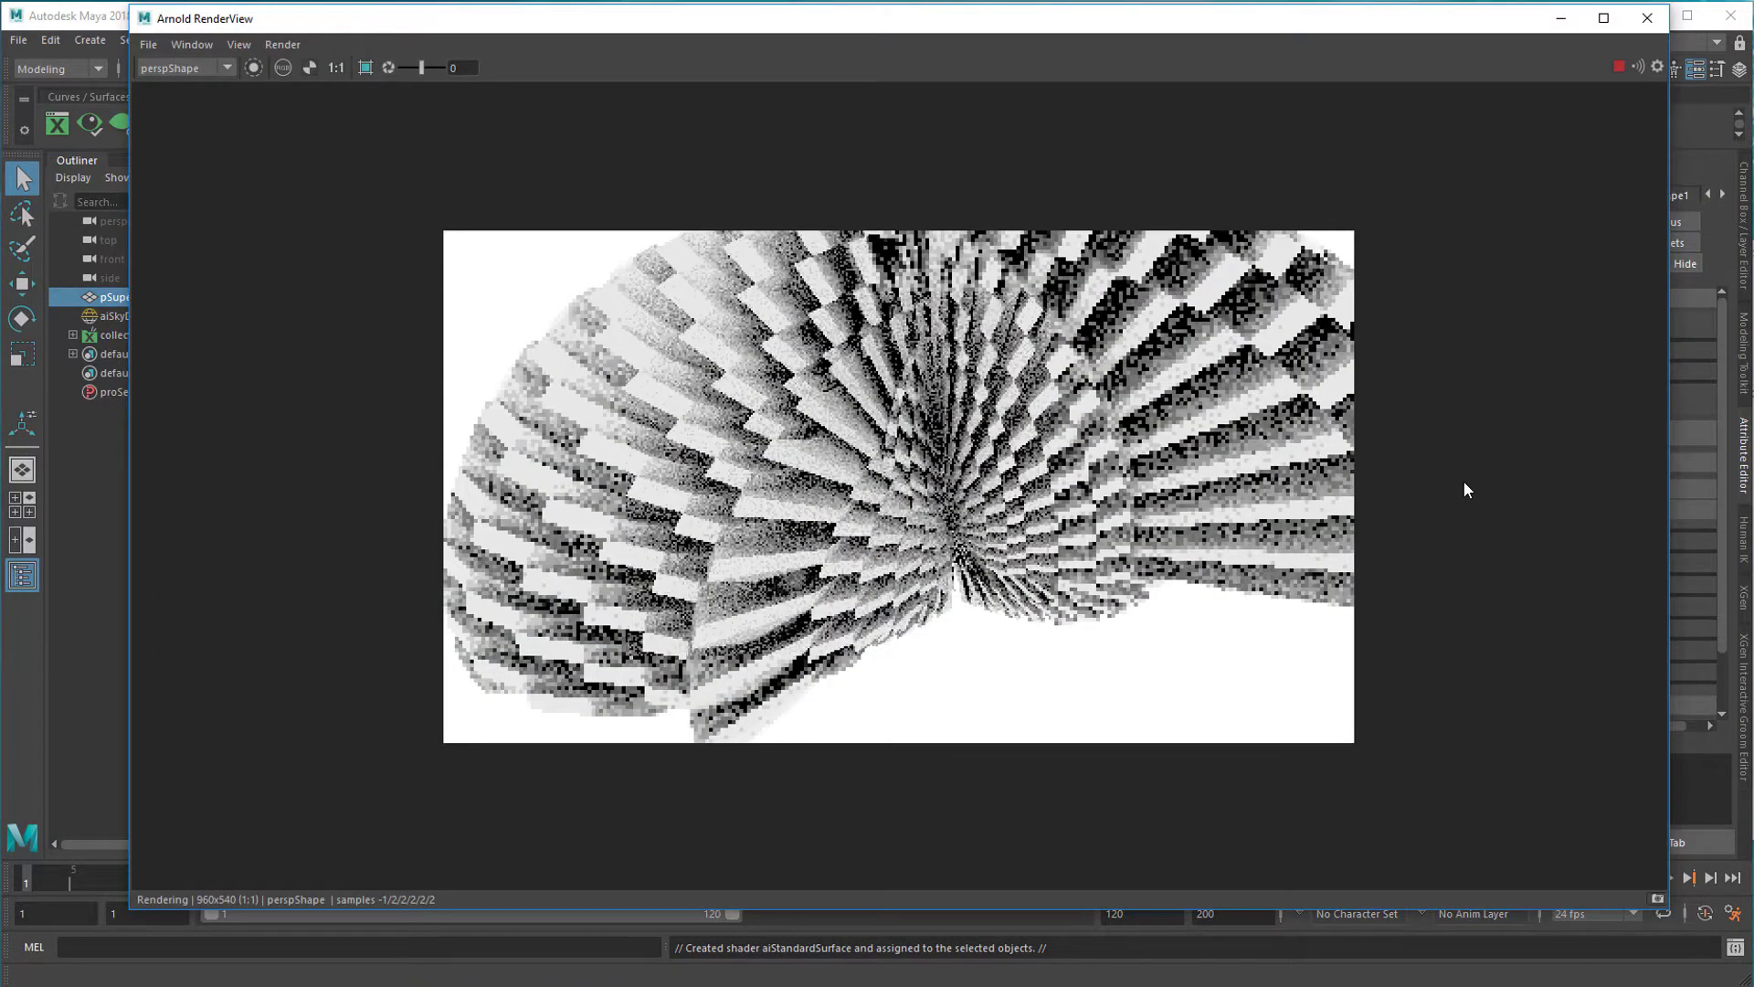
click(1648, 17)
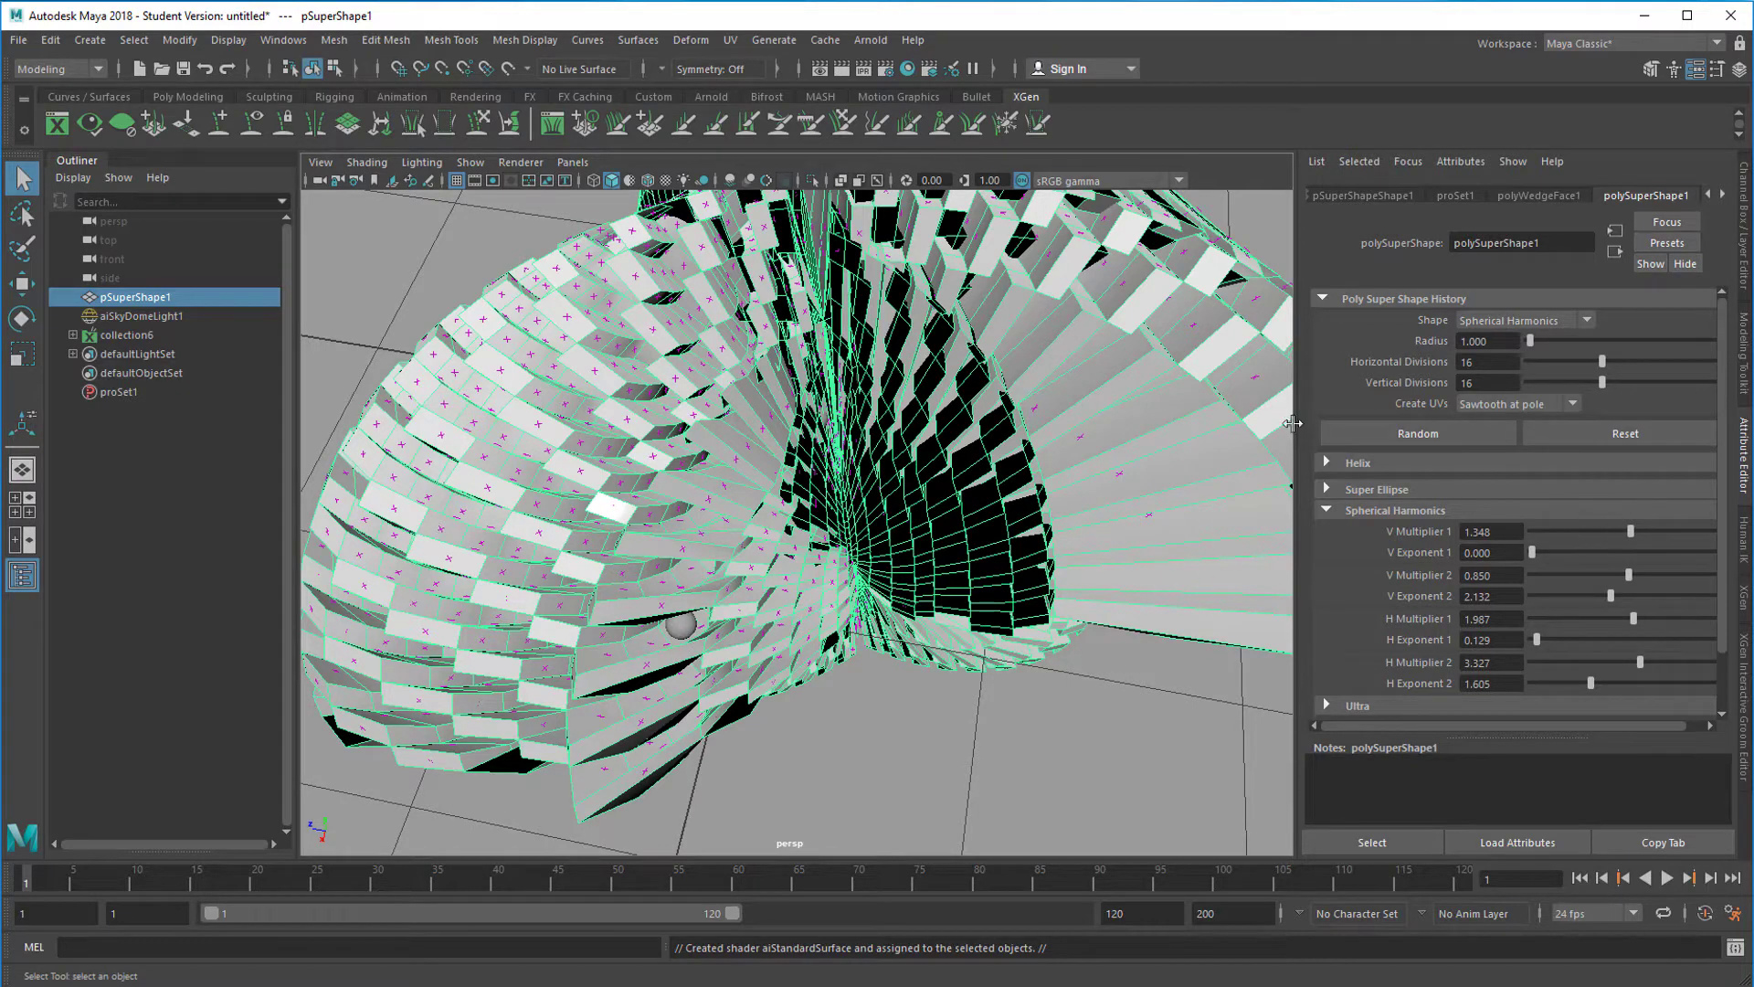
Step: Set the Density of the XGen spheres in description11 of collection6 to 300
click(115, 337)
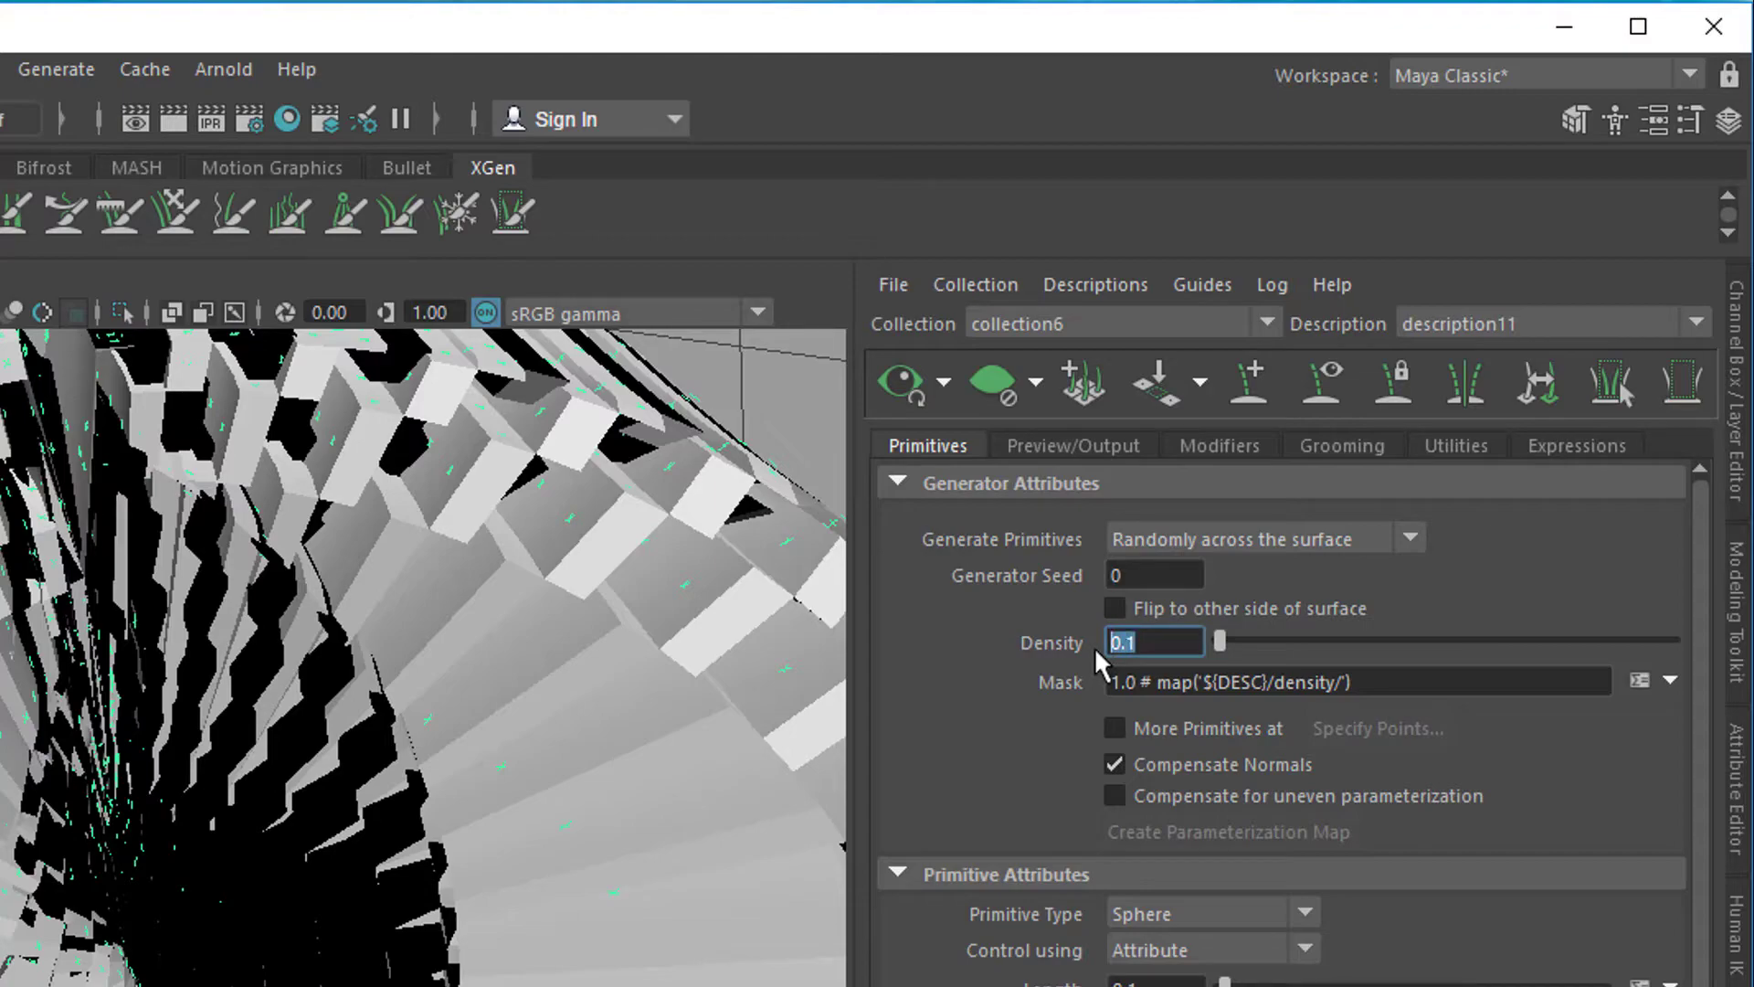
text(300)
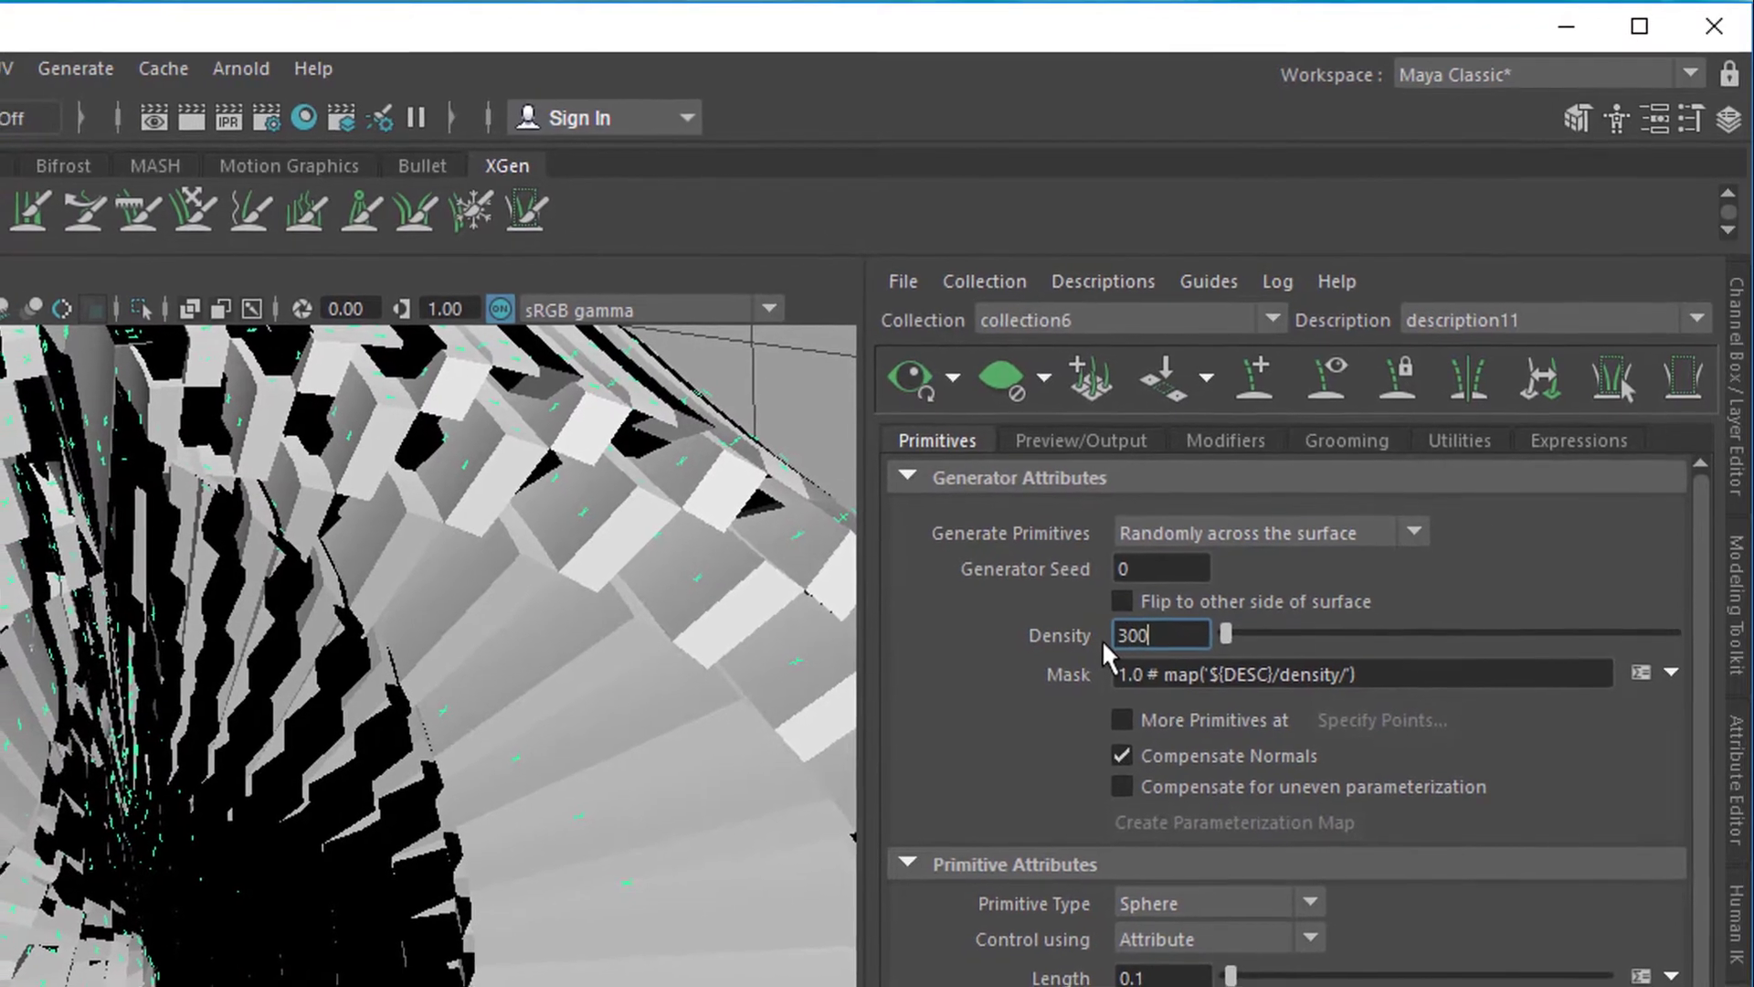
key(Return)
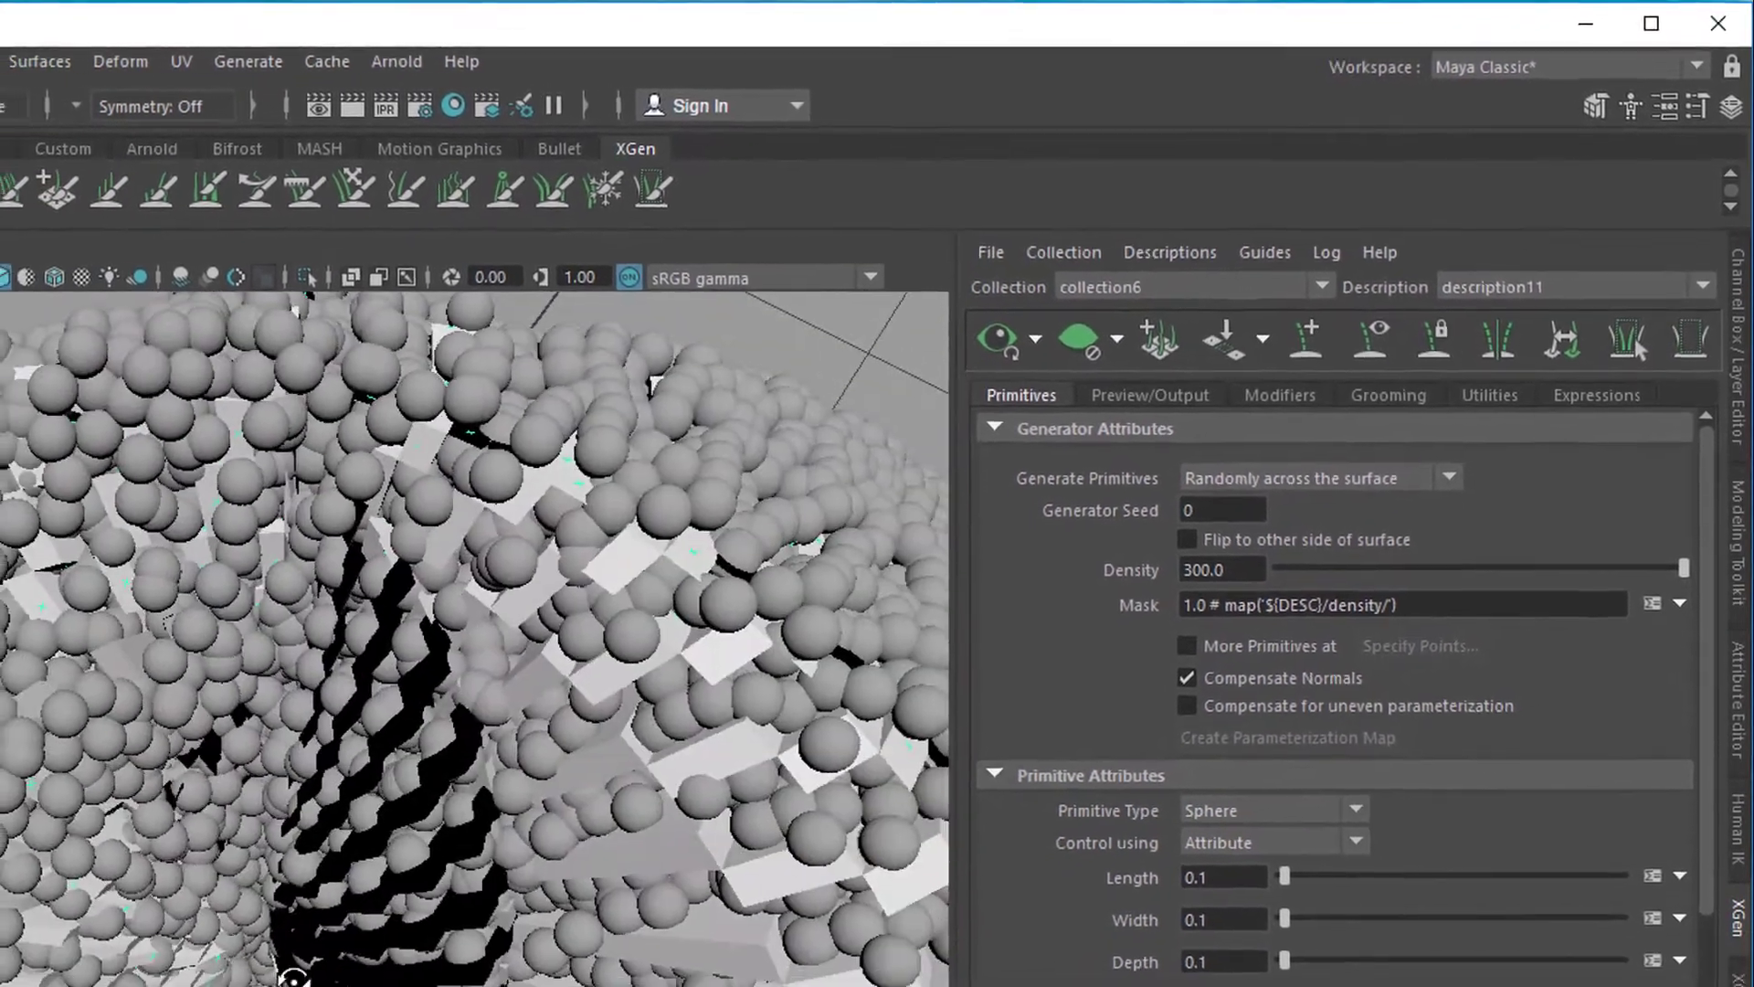
alt+drag(293, 978, 403, 882)
alt+drag(508, 815, 649, 621)
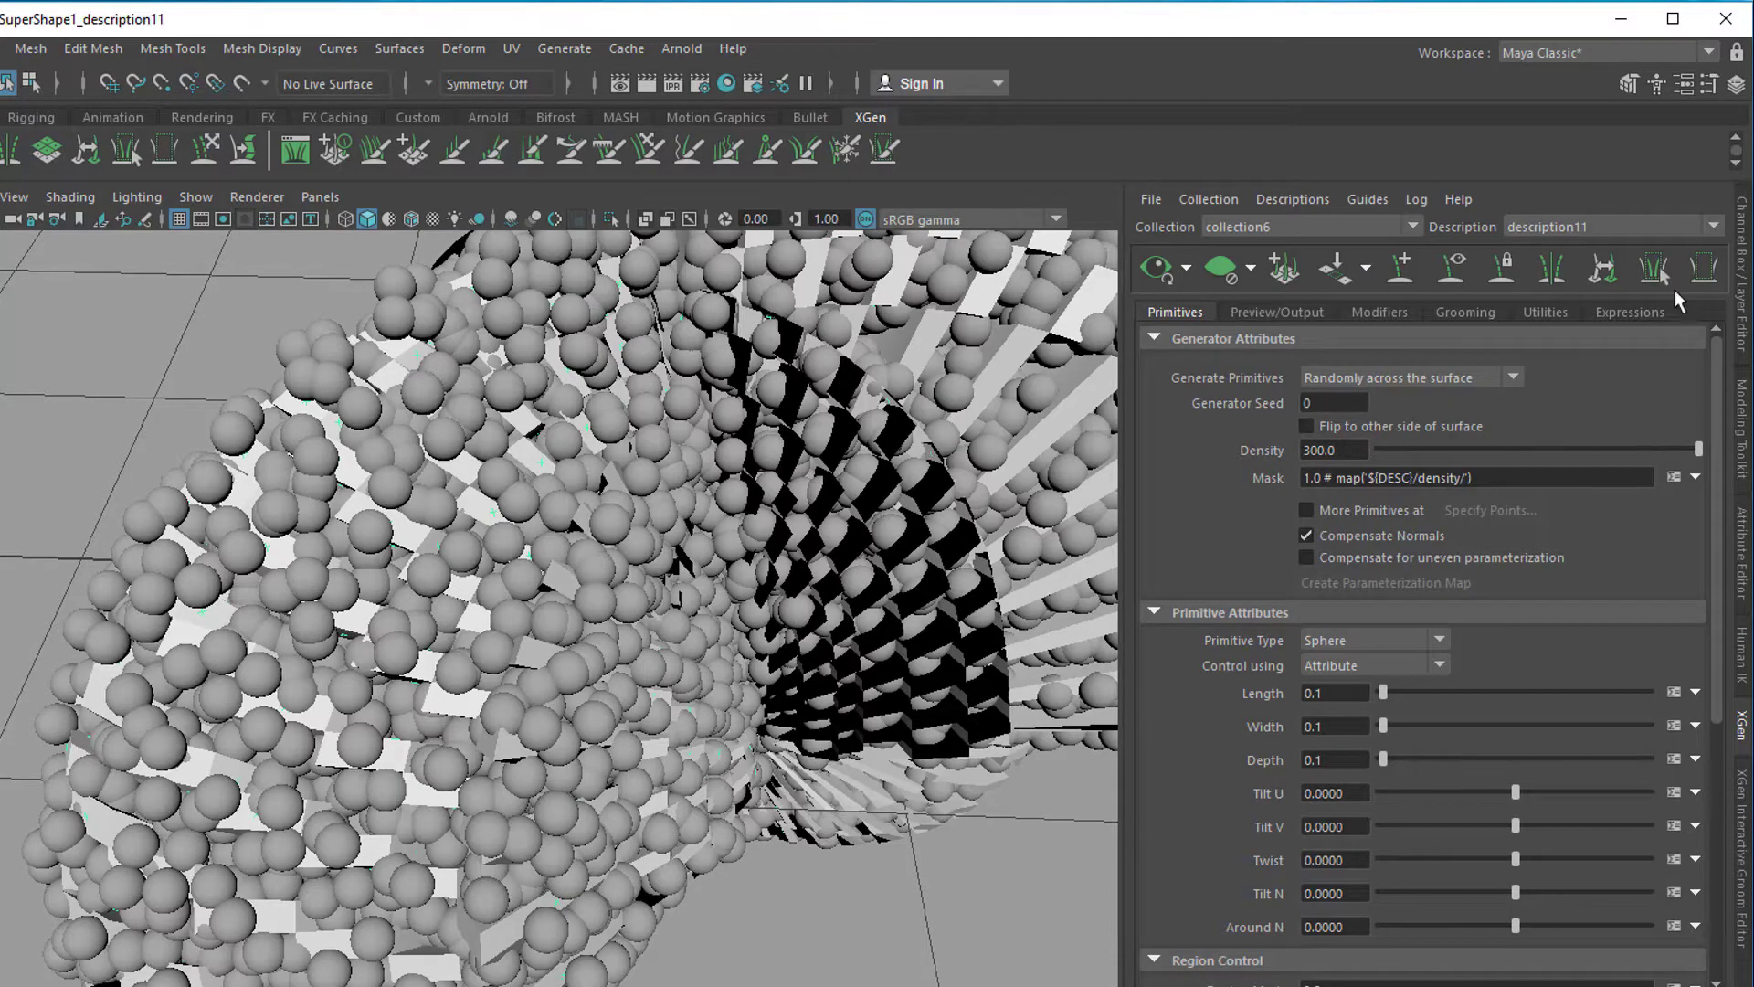
Step: Disconnect lambert1 from the surface material of the XGen spheres' initialShadingGroup and connect a new aiToon shader instead
click(1743, 566)
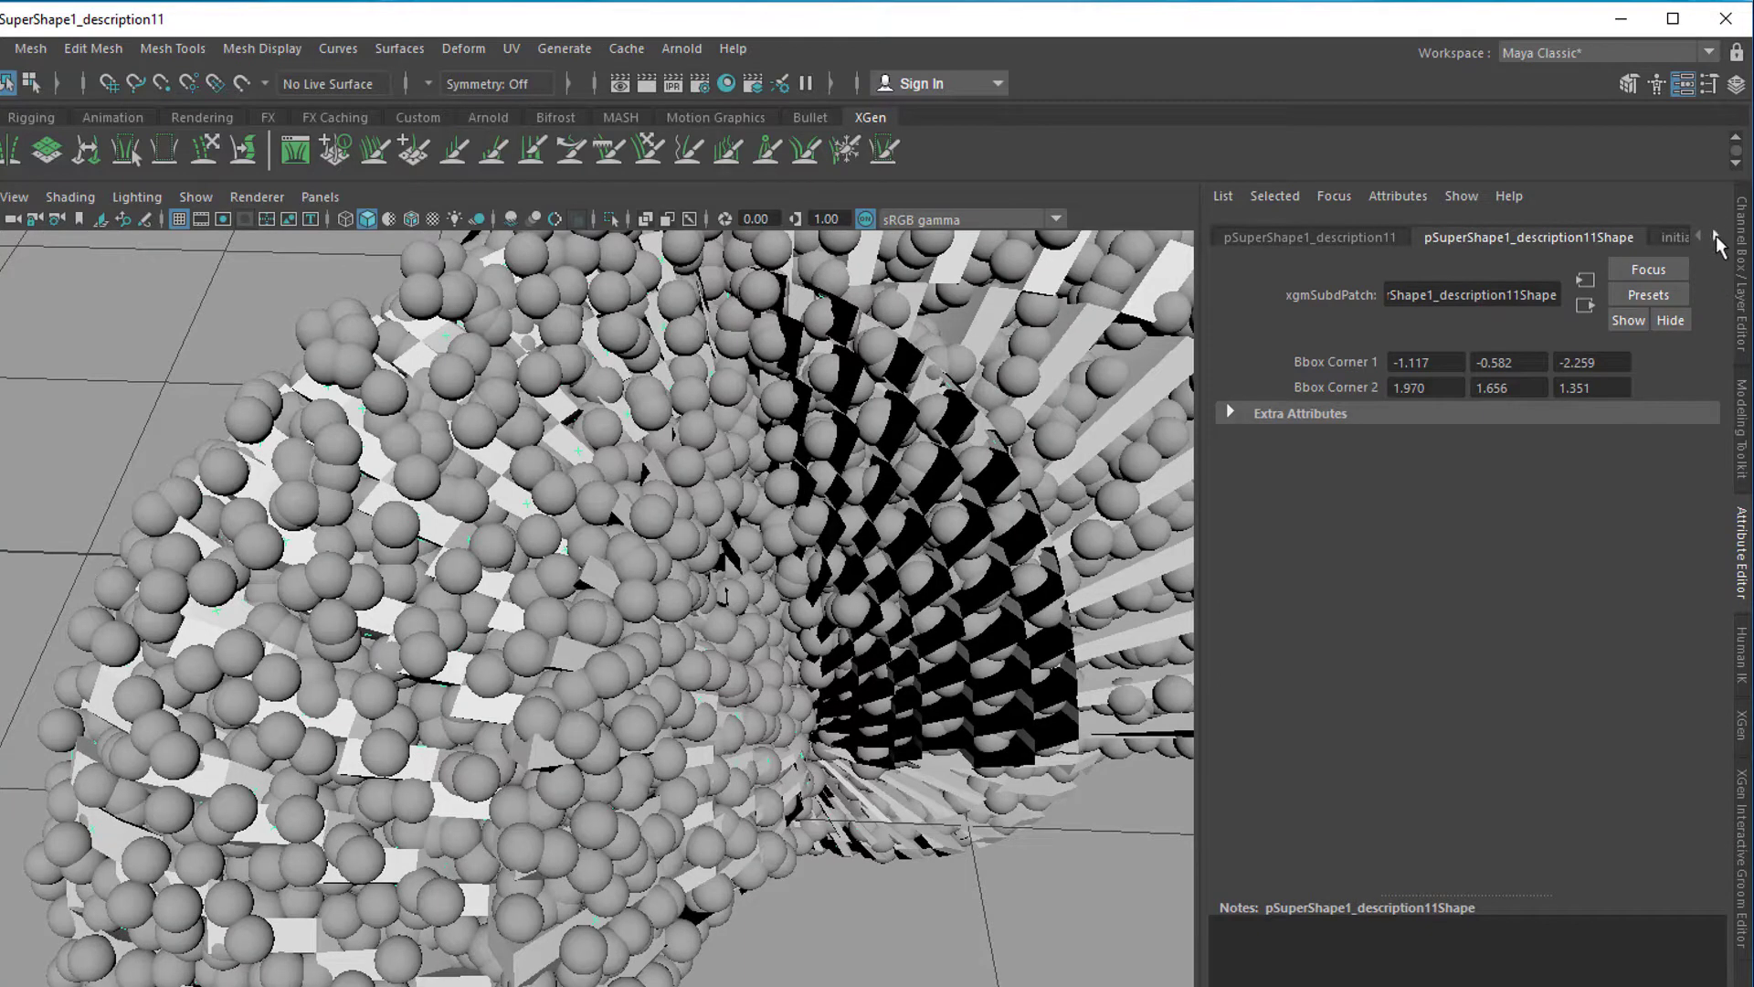
click(1715, 236)
click(1649, 238)
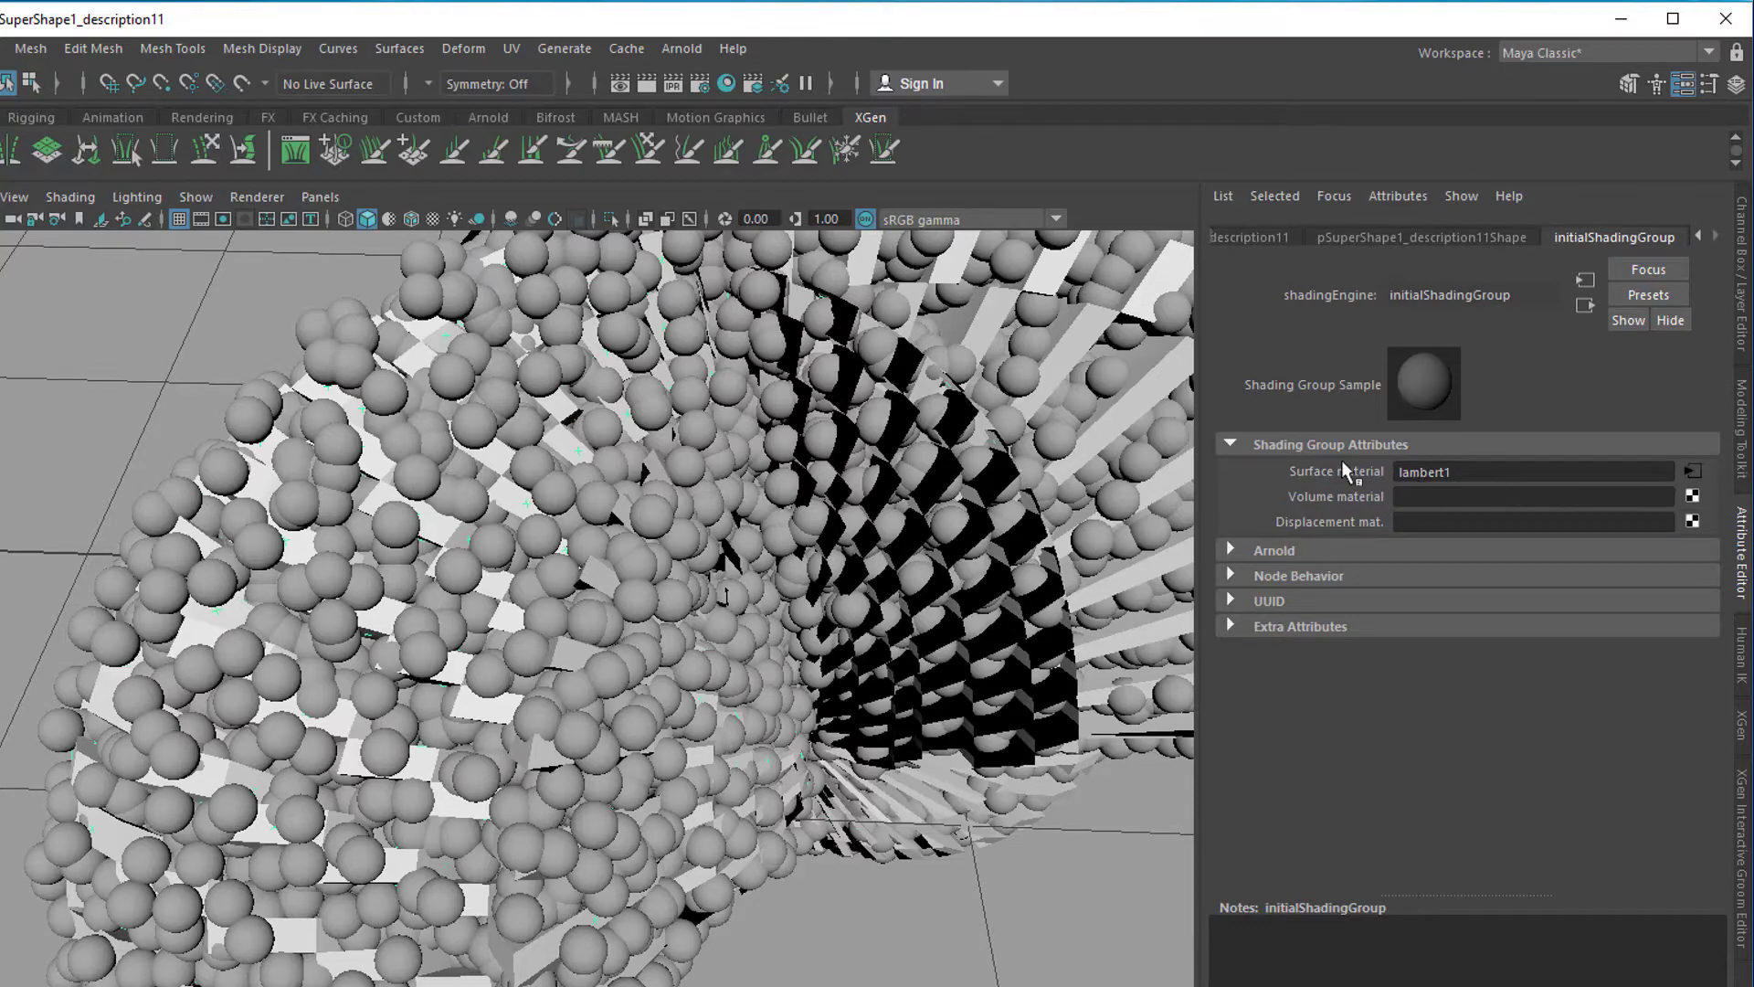
right_click(1361, 474)
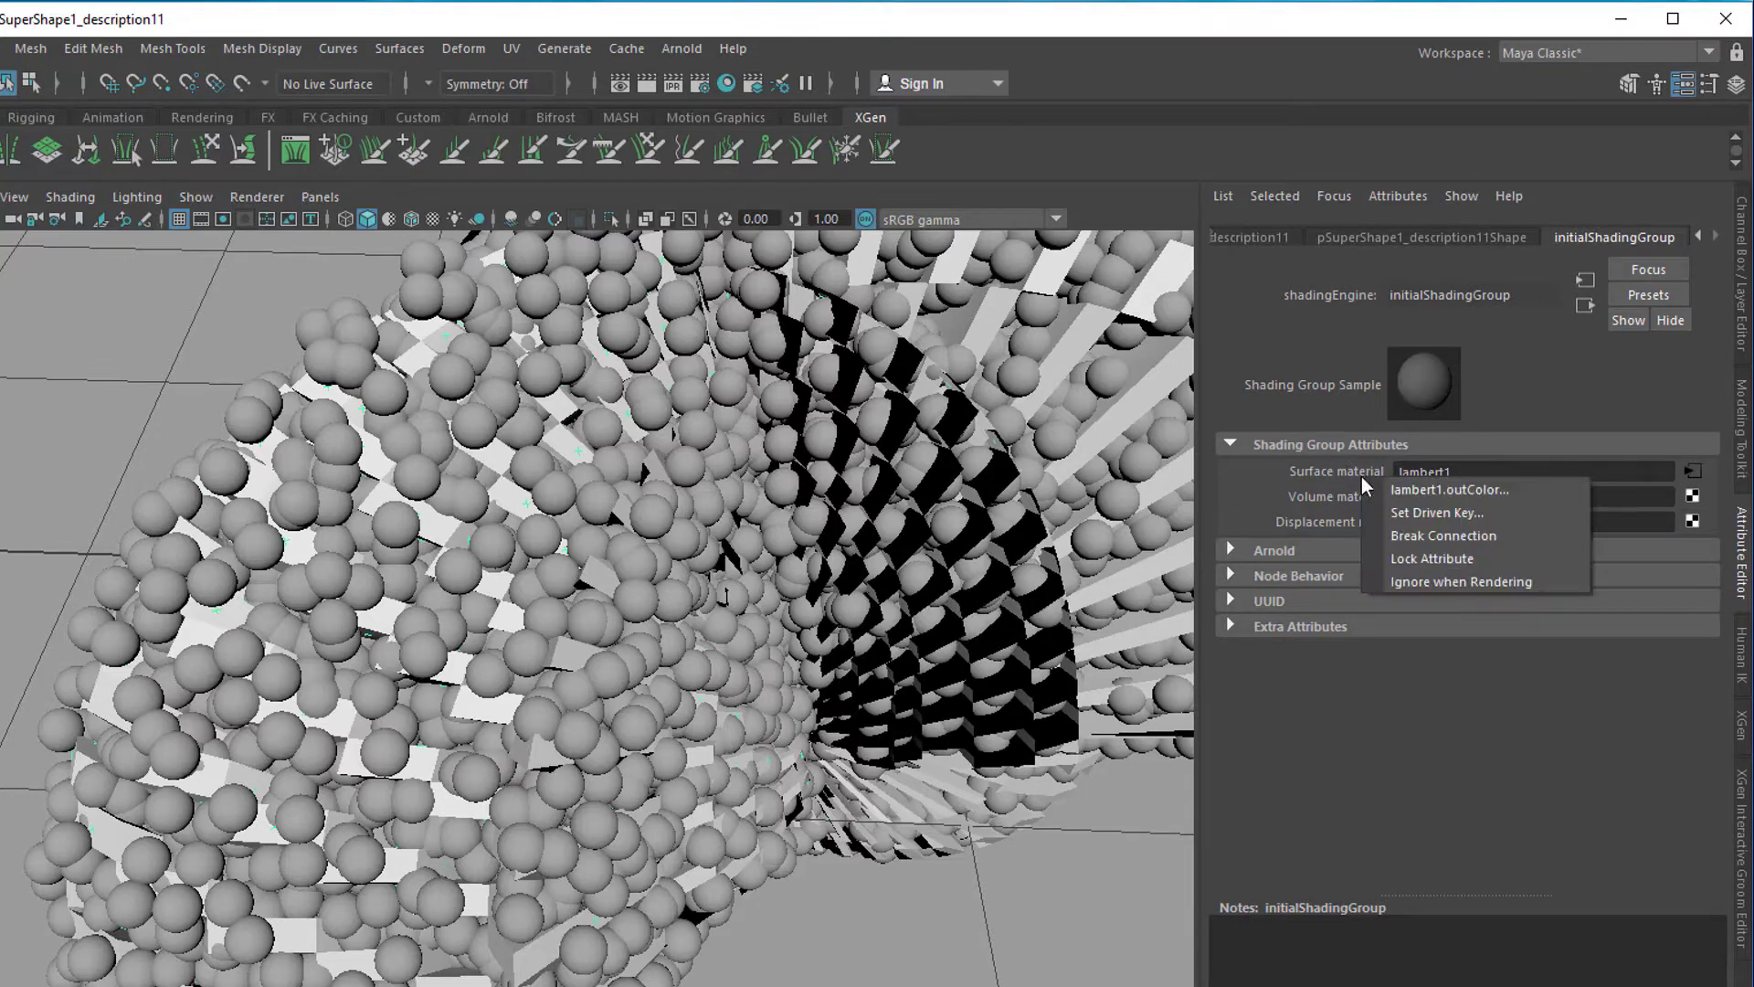
click(1456, 532)
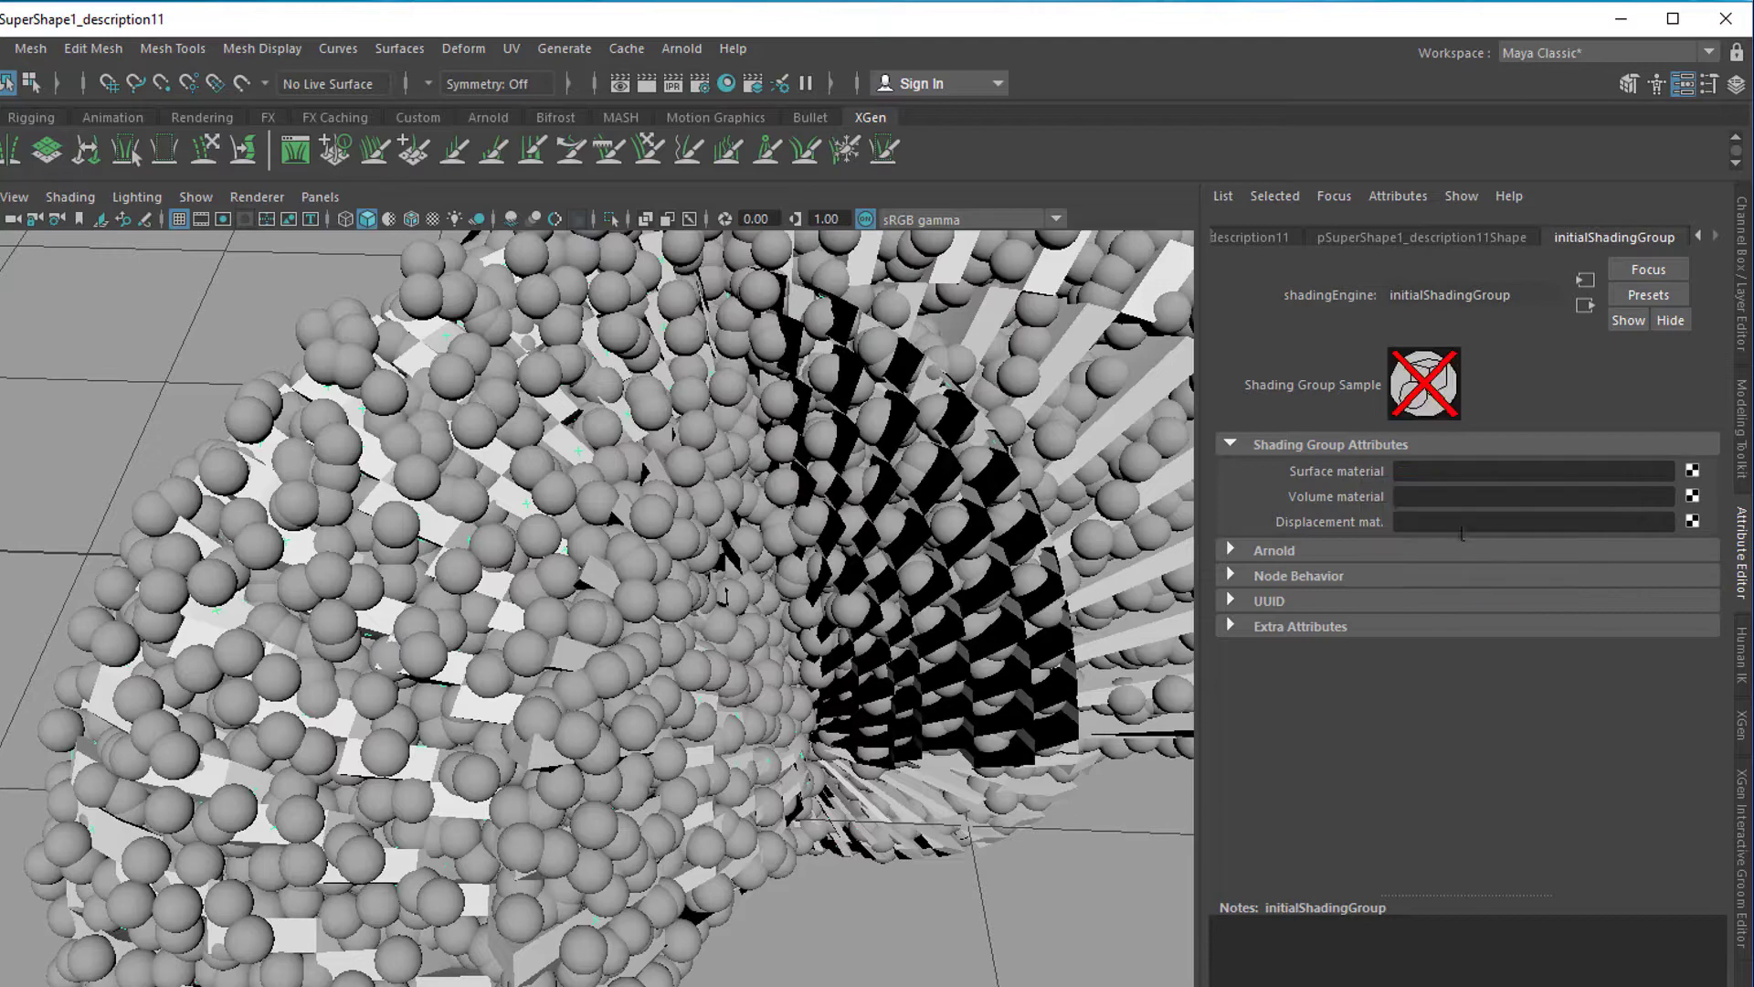
click(1692, 473)
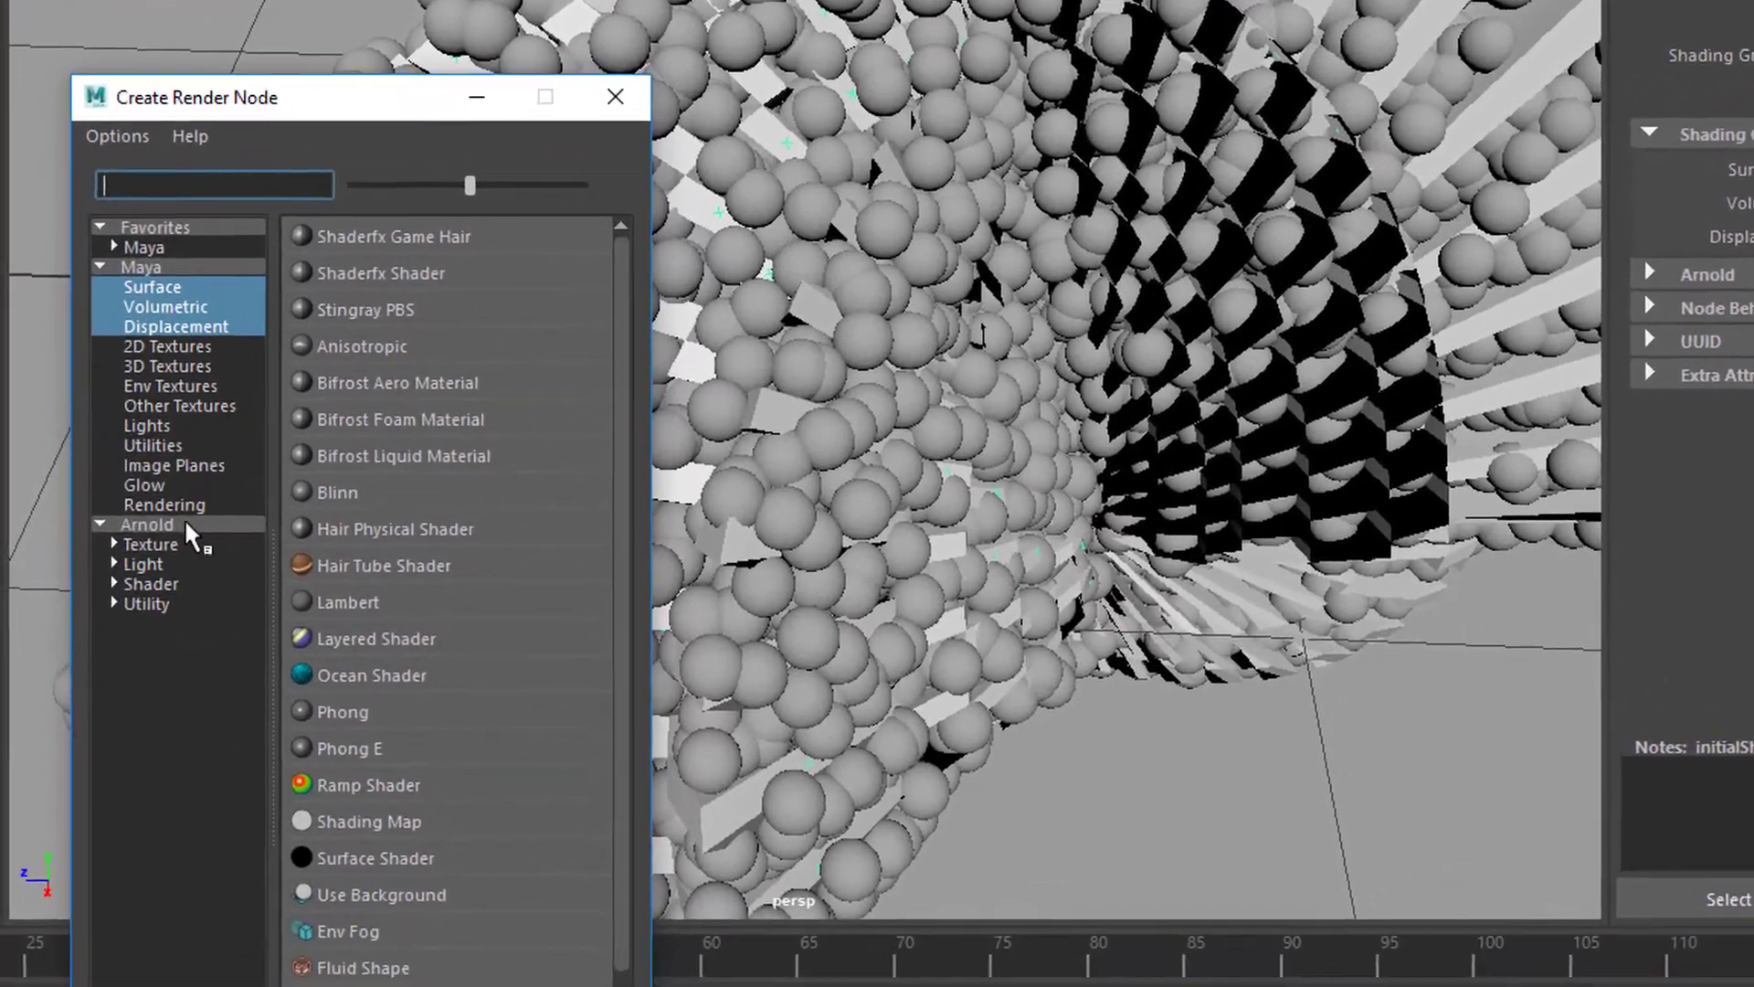
click(185, 528)
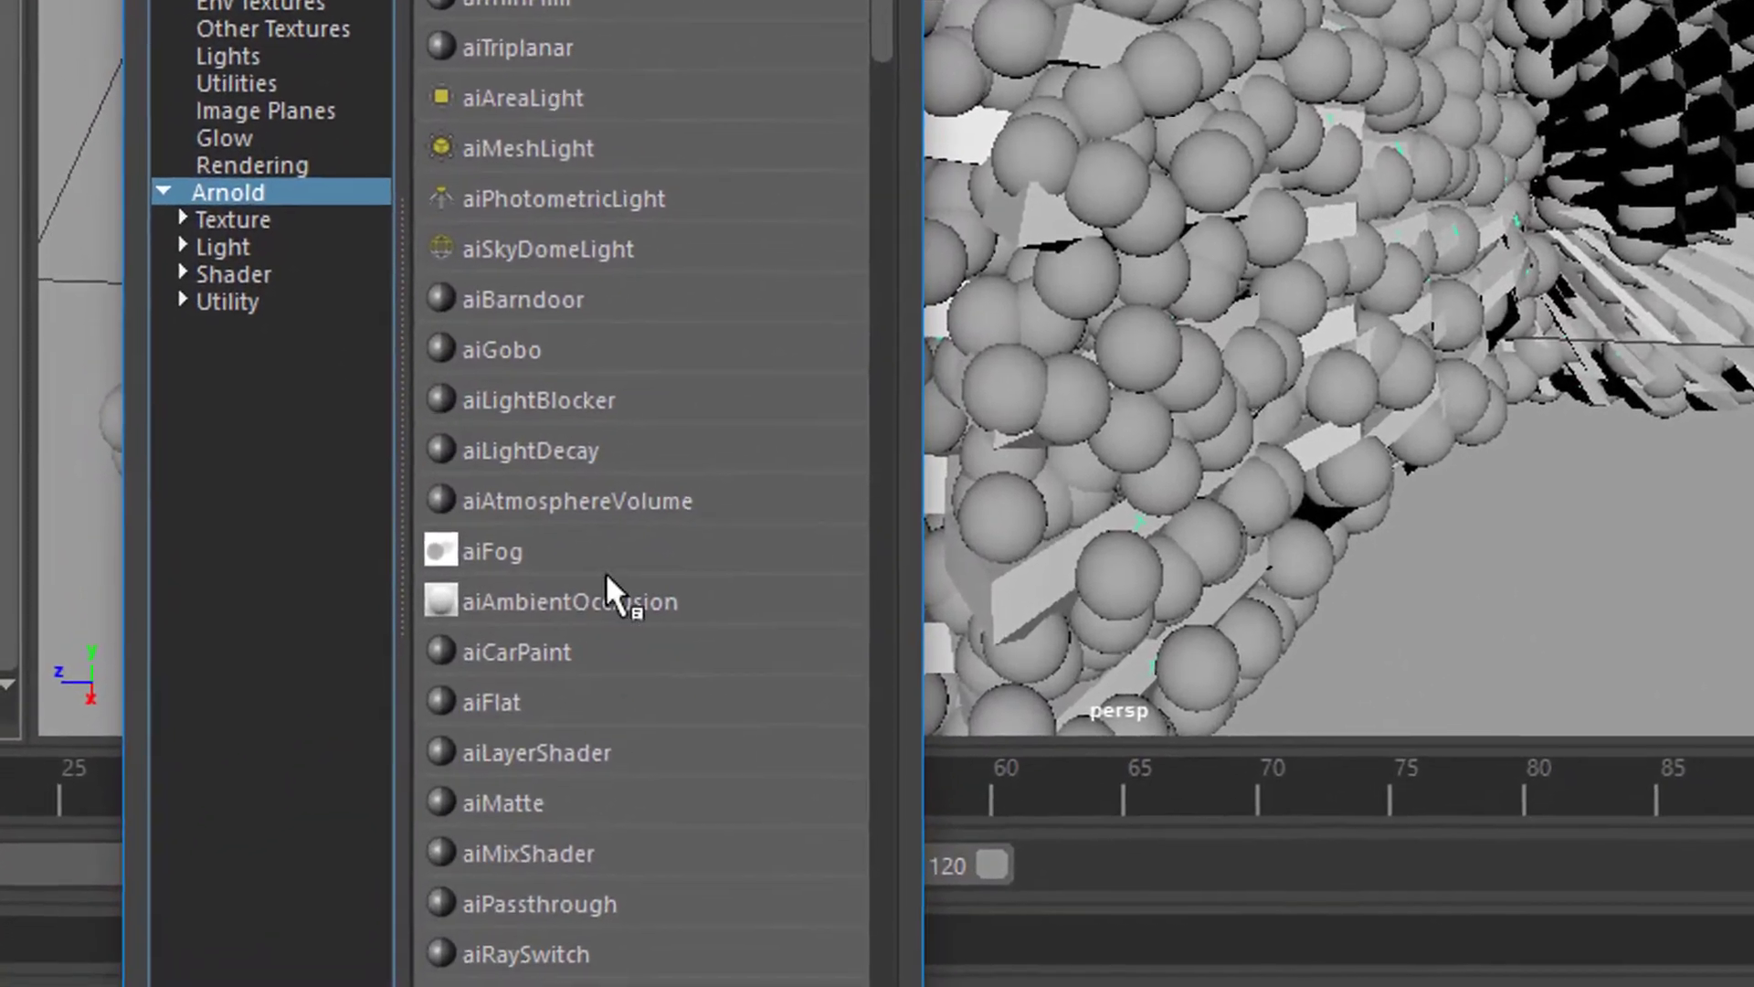
scroll(639, 548, down, 5)
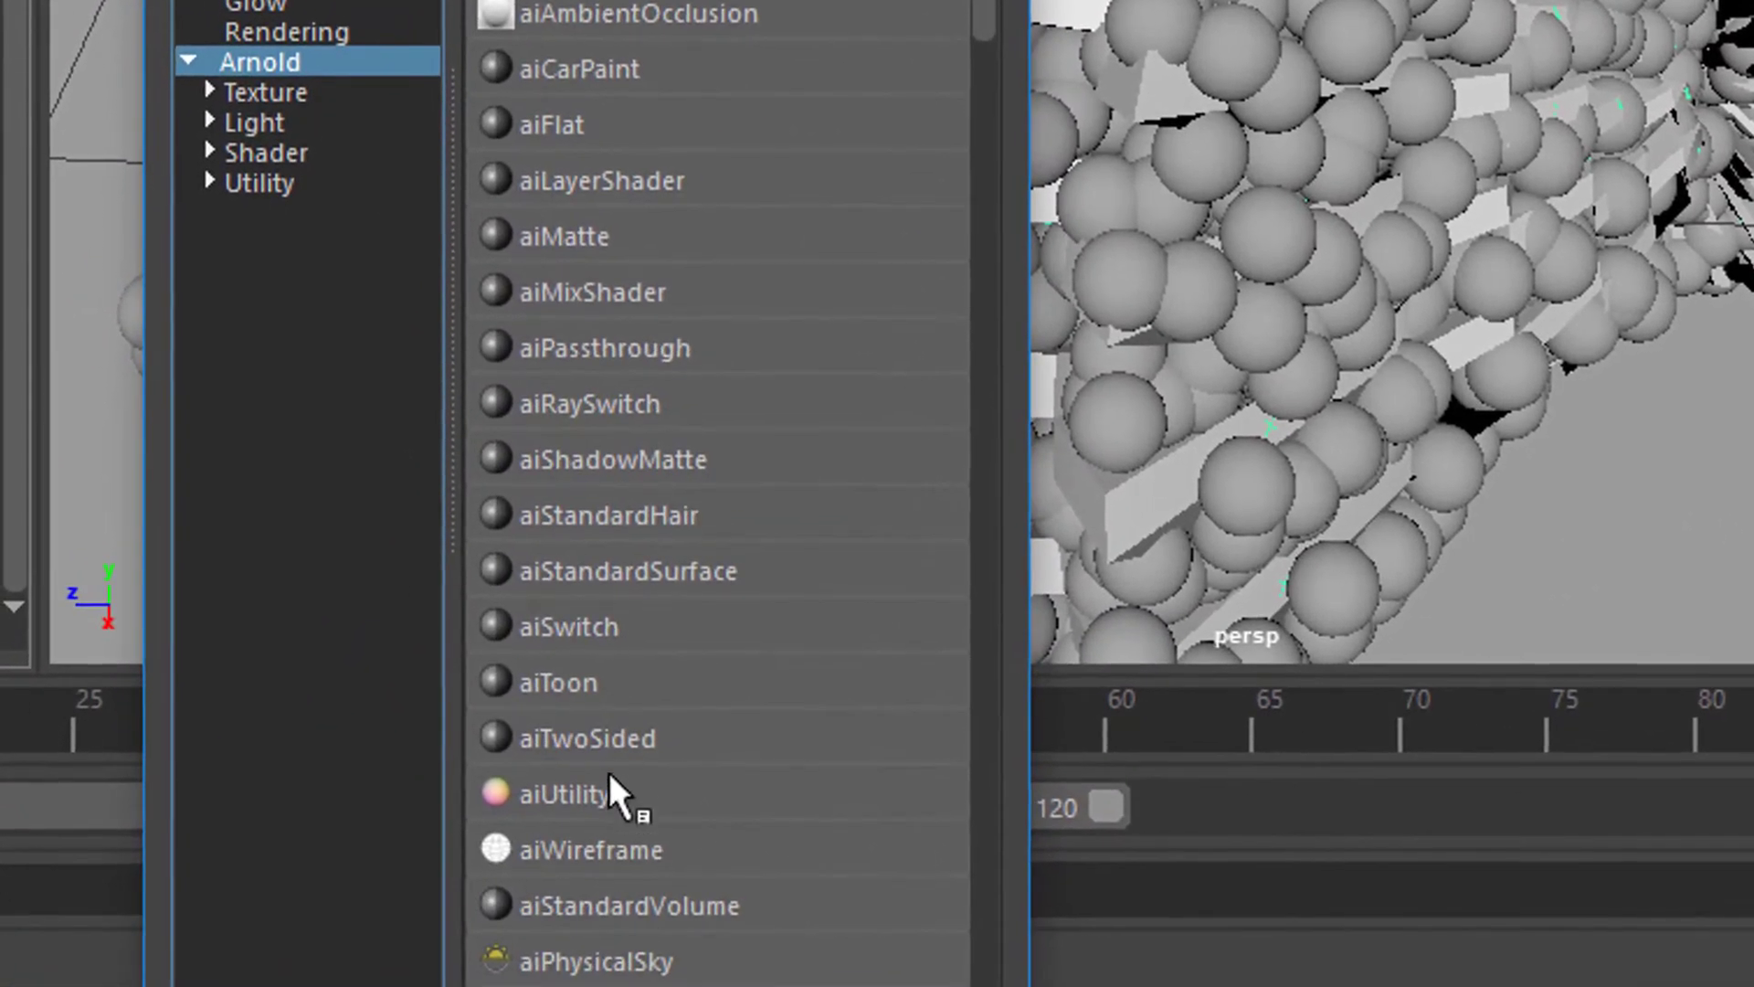
click(572, 682)
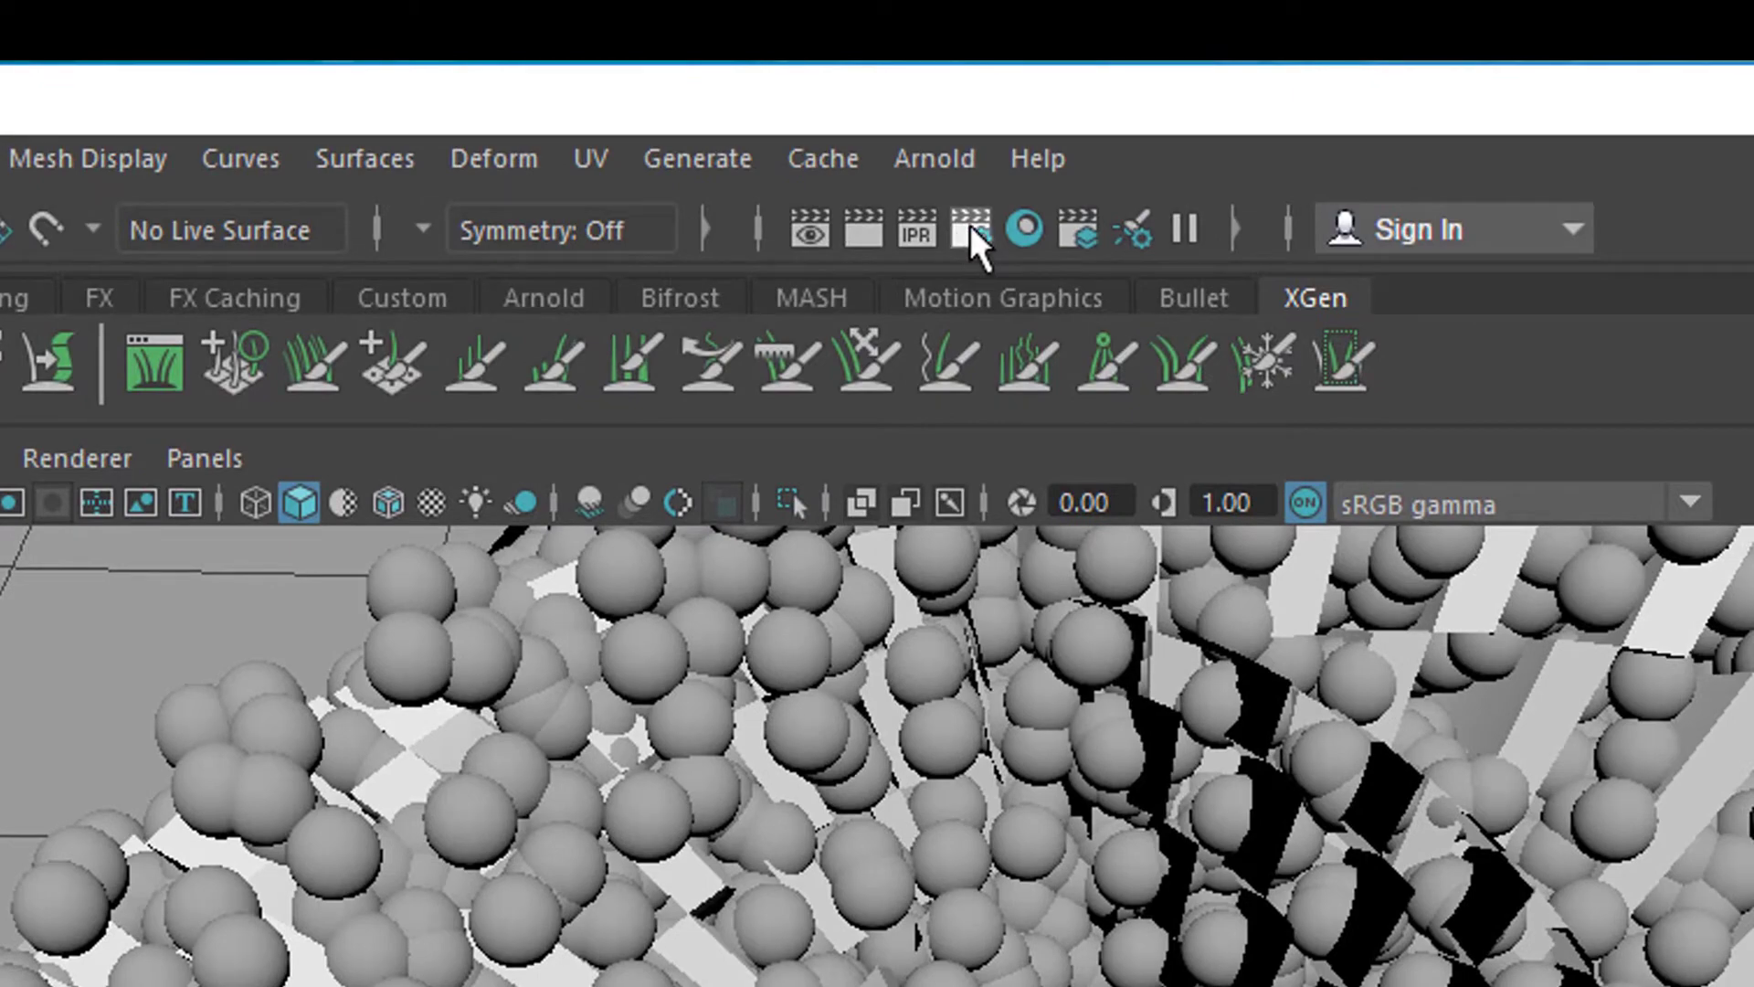
Step: Configure the Arnold render filter as contour with a width of 1, and close the render settings
click(968, 228)
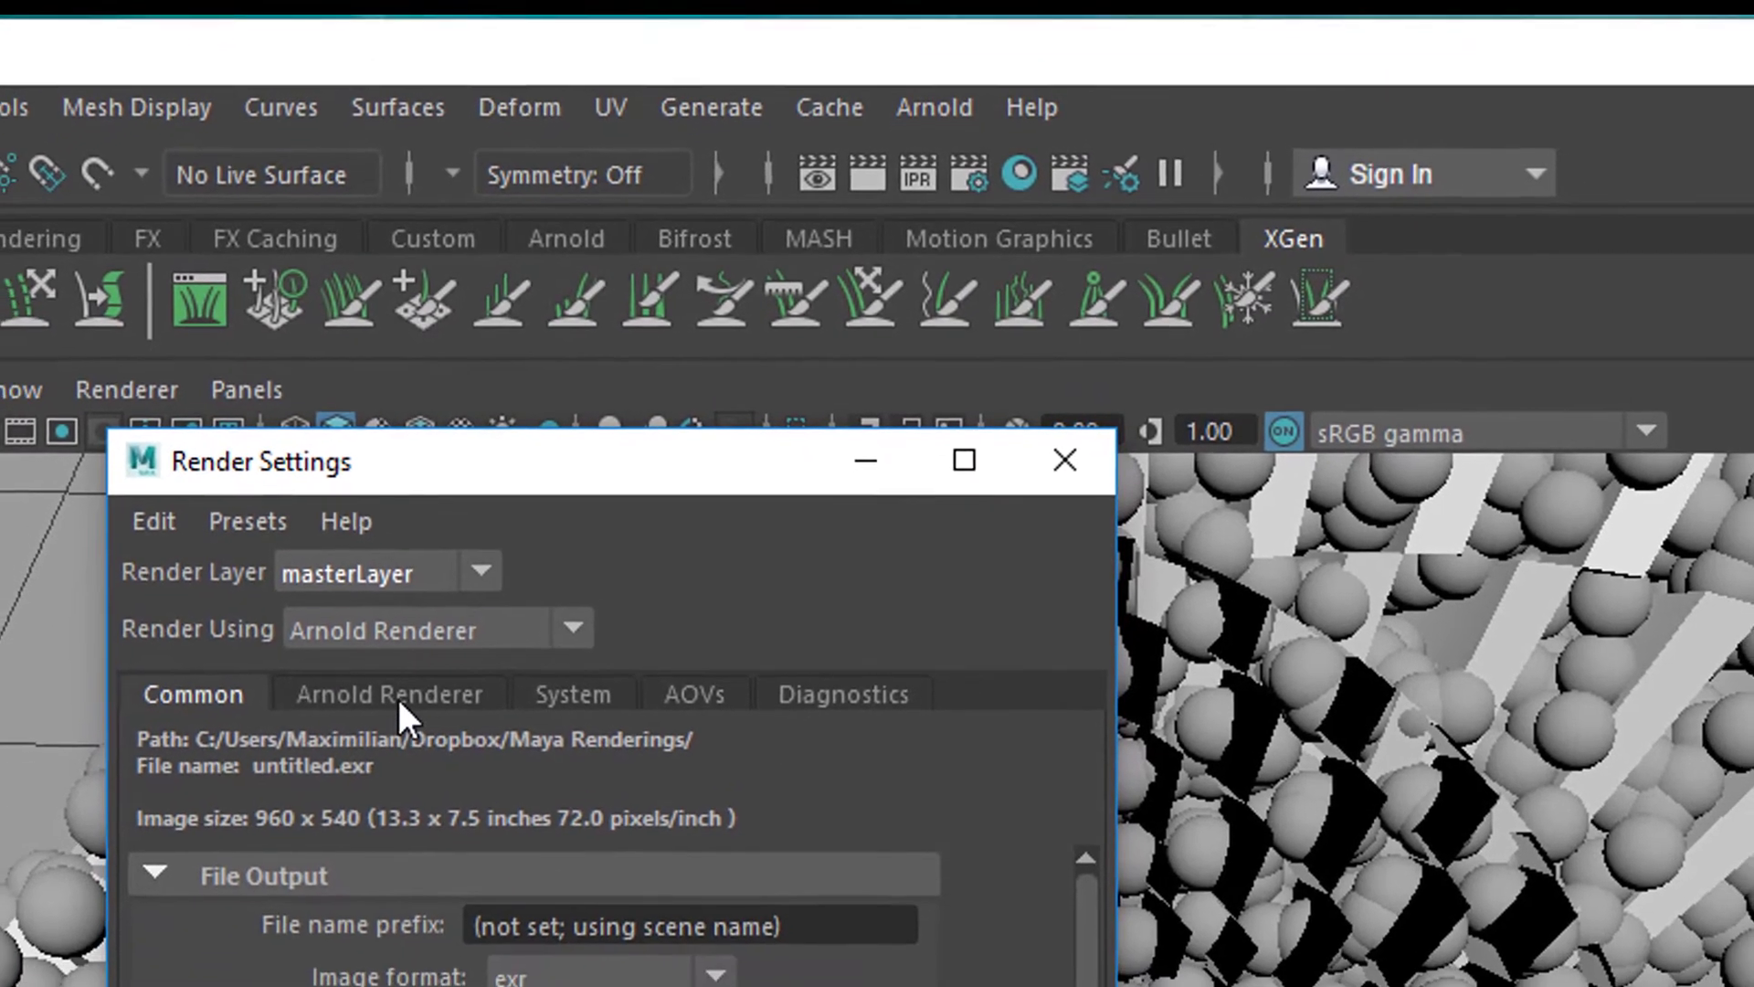
click(376, 728)
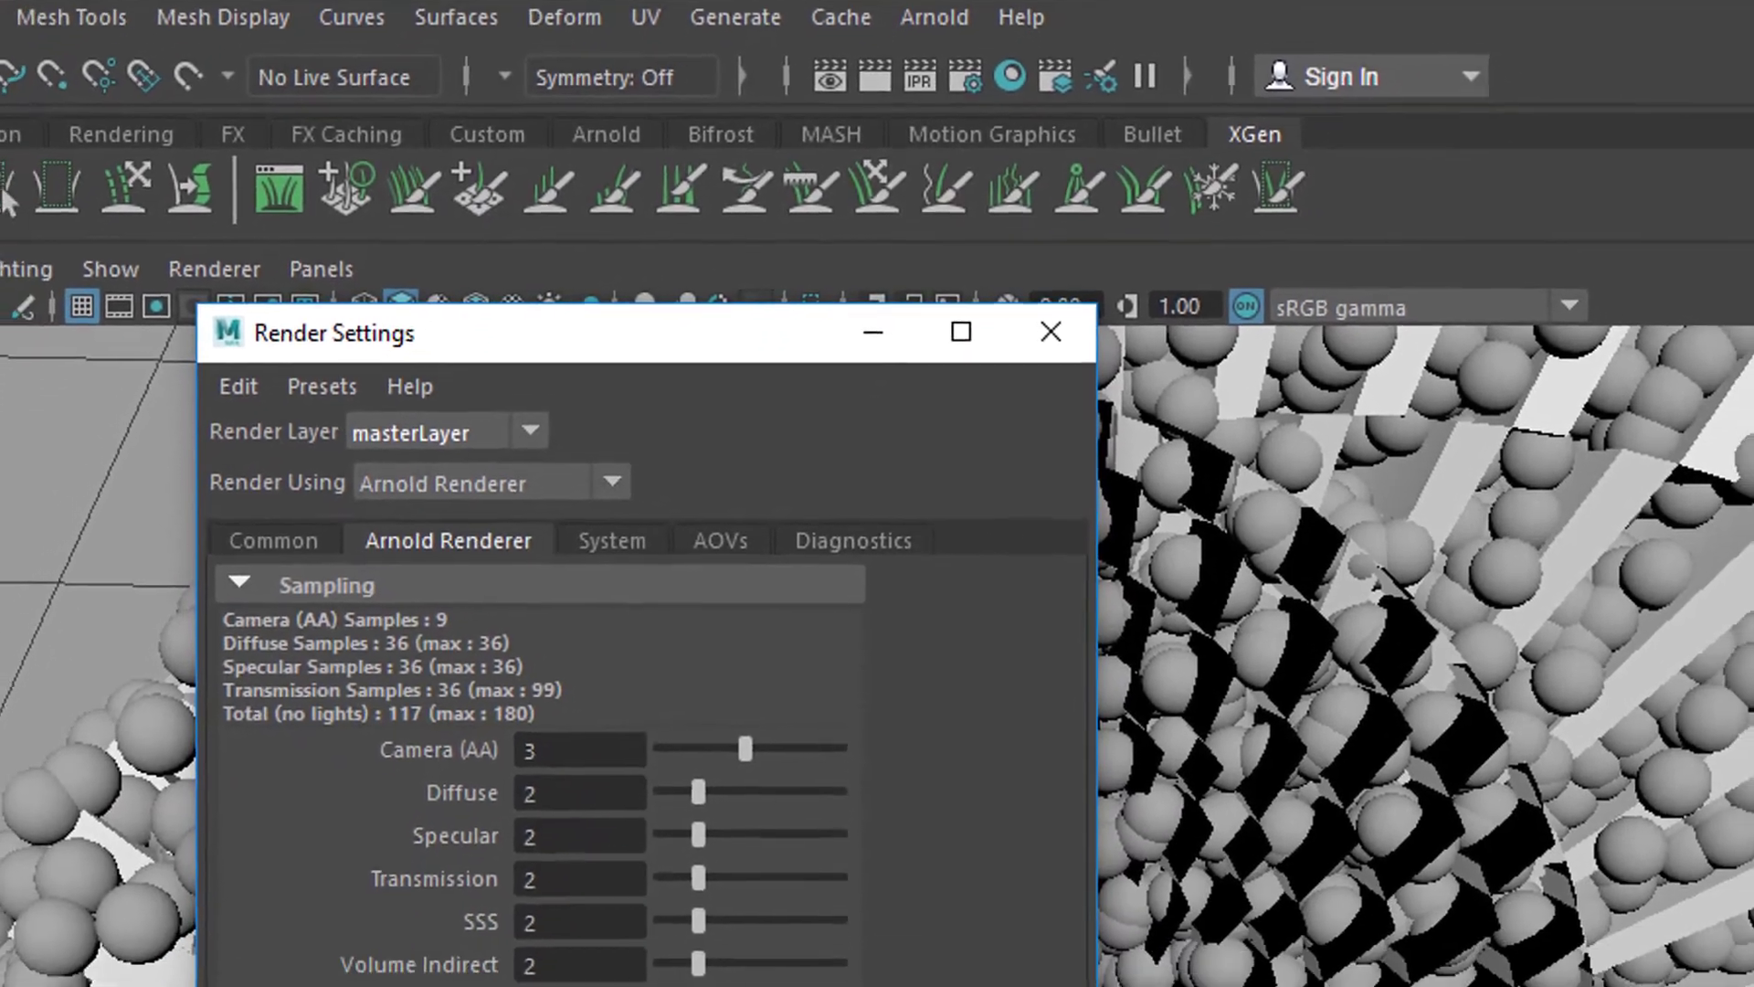
click(321, 944)
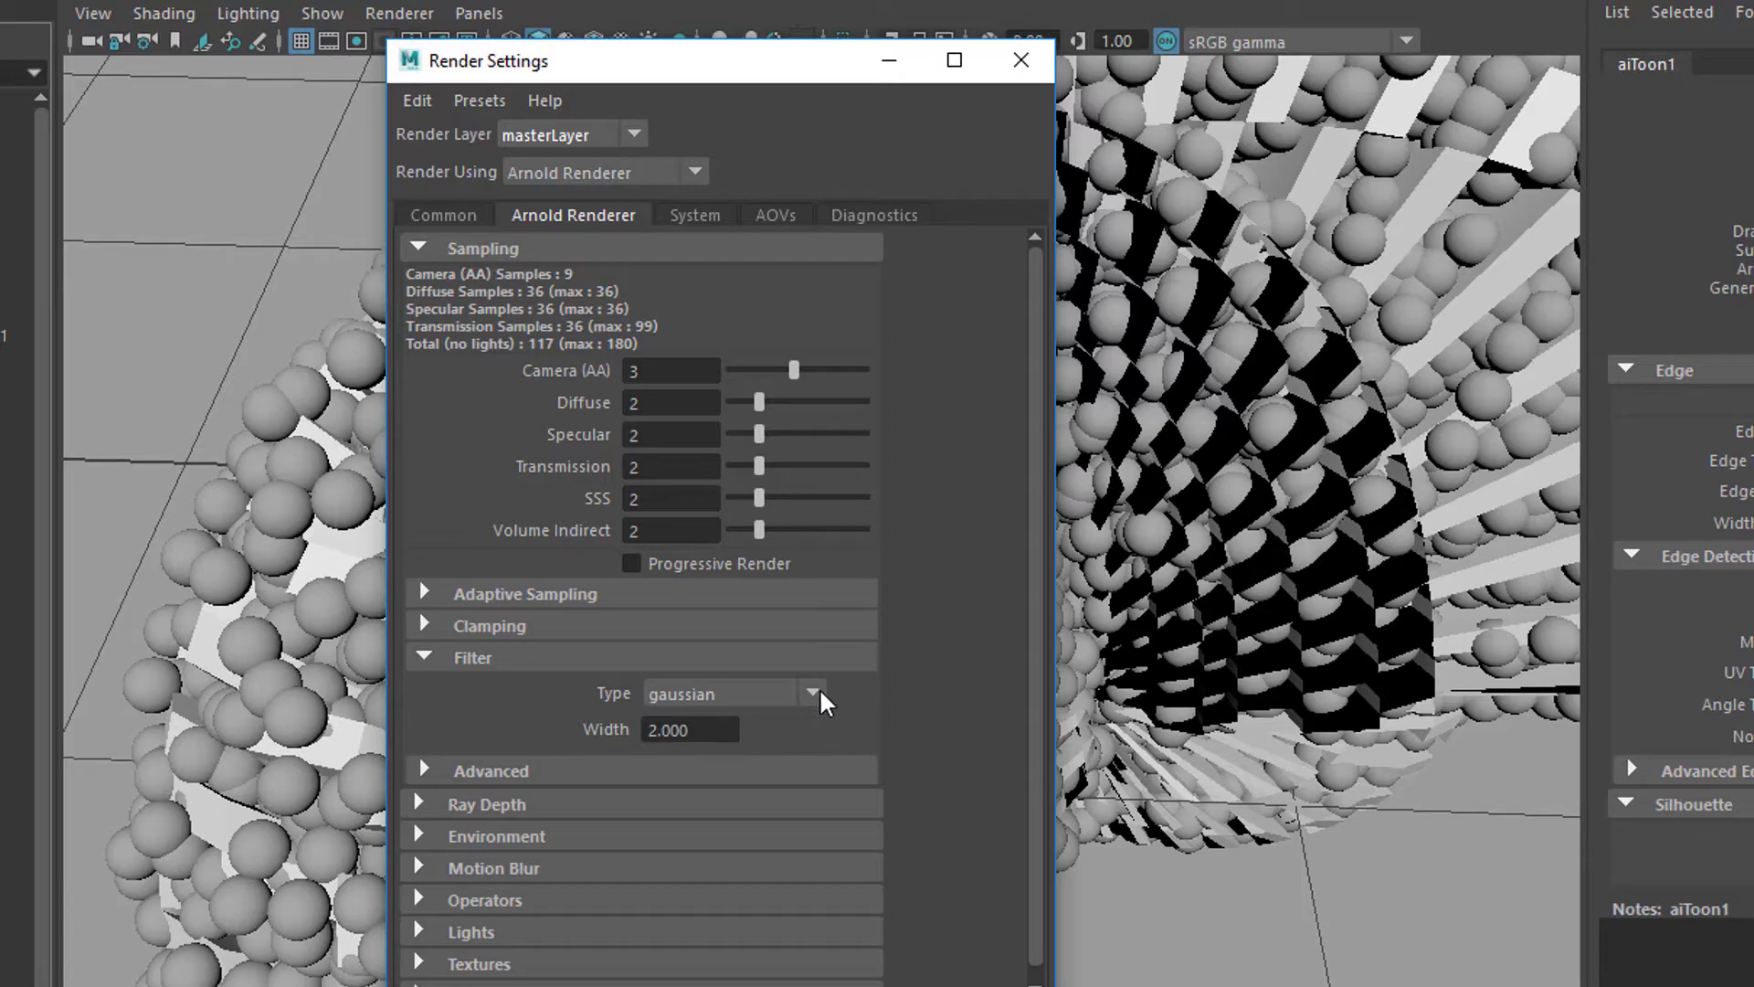
click(813, 693)
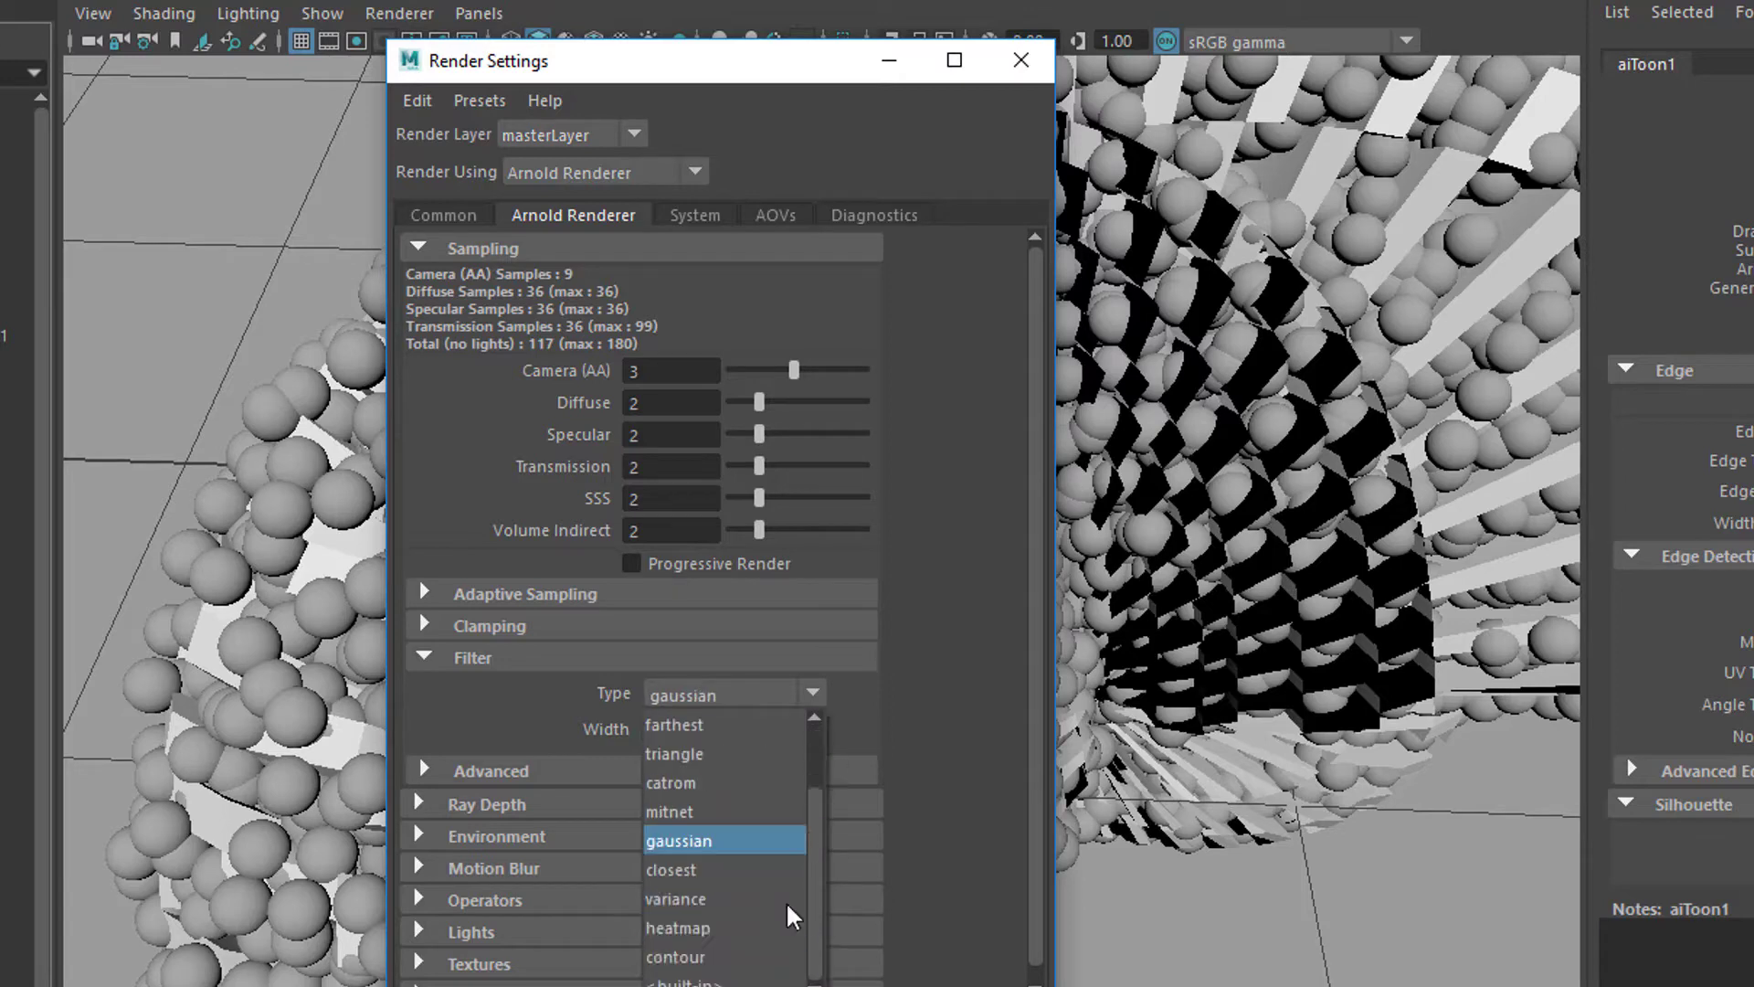
click(710, 952)
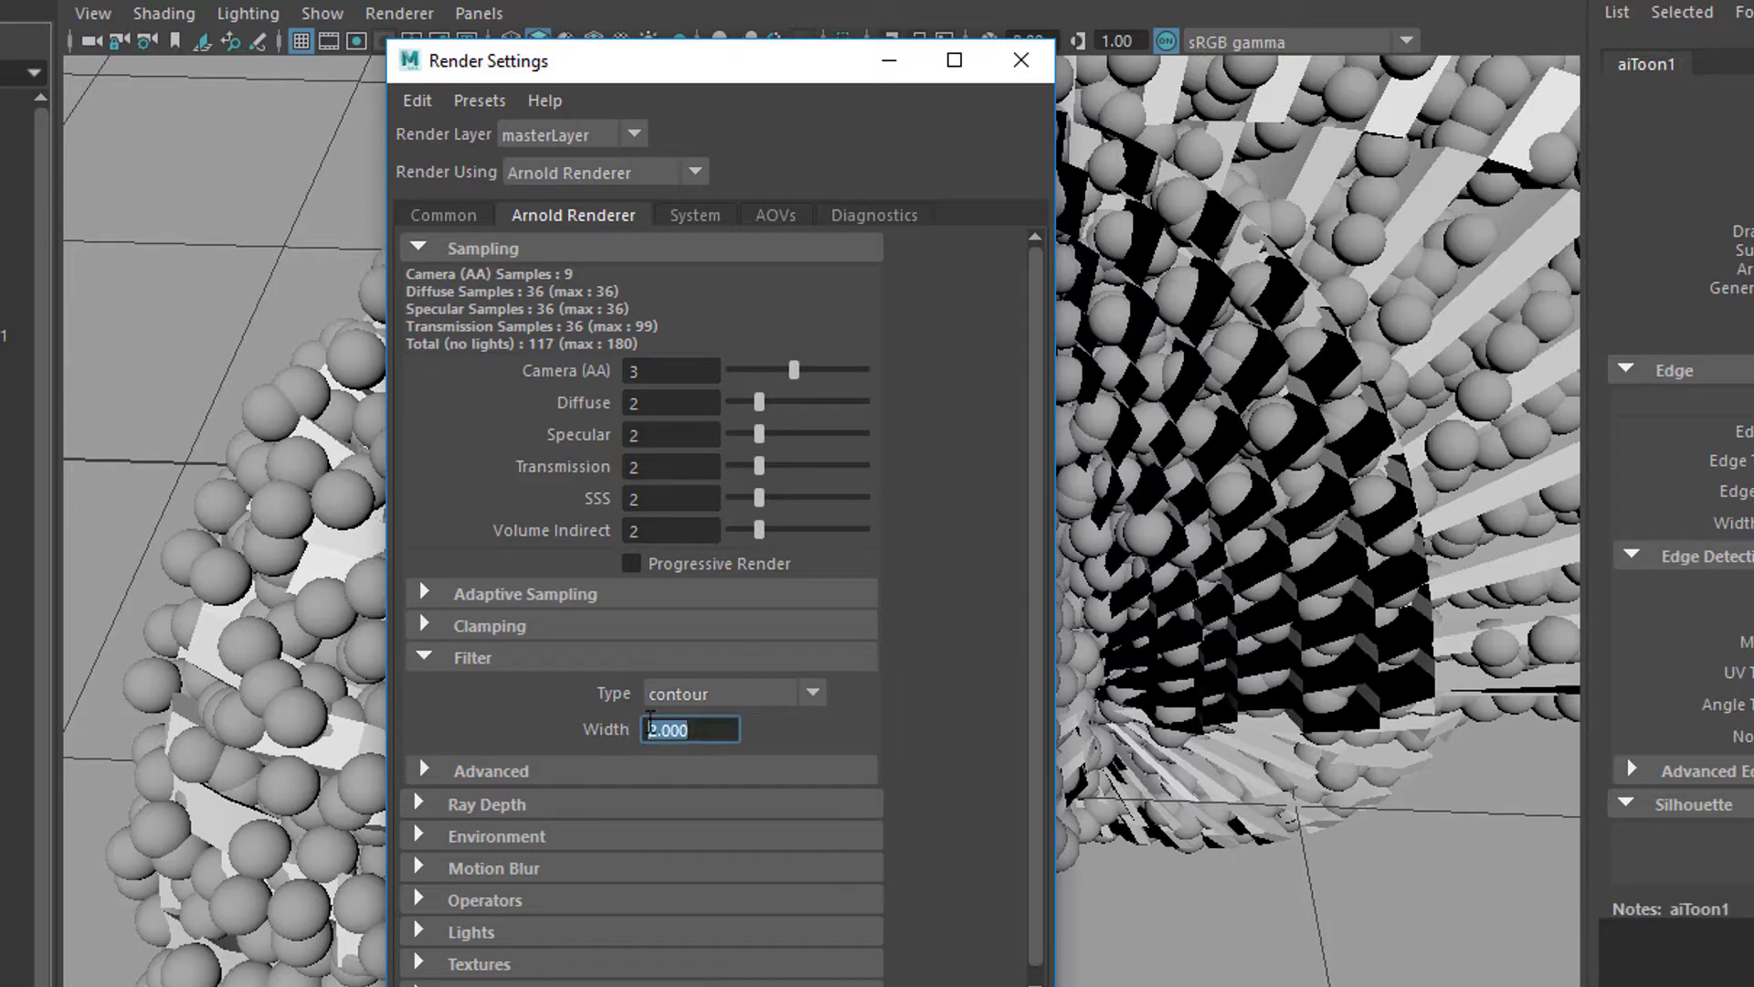
text(1)
key(Return)
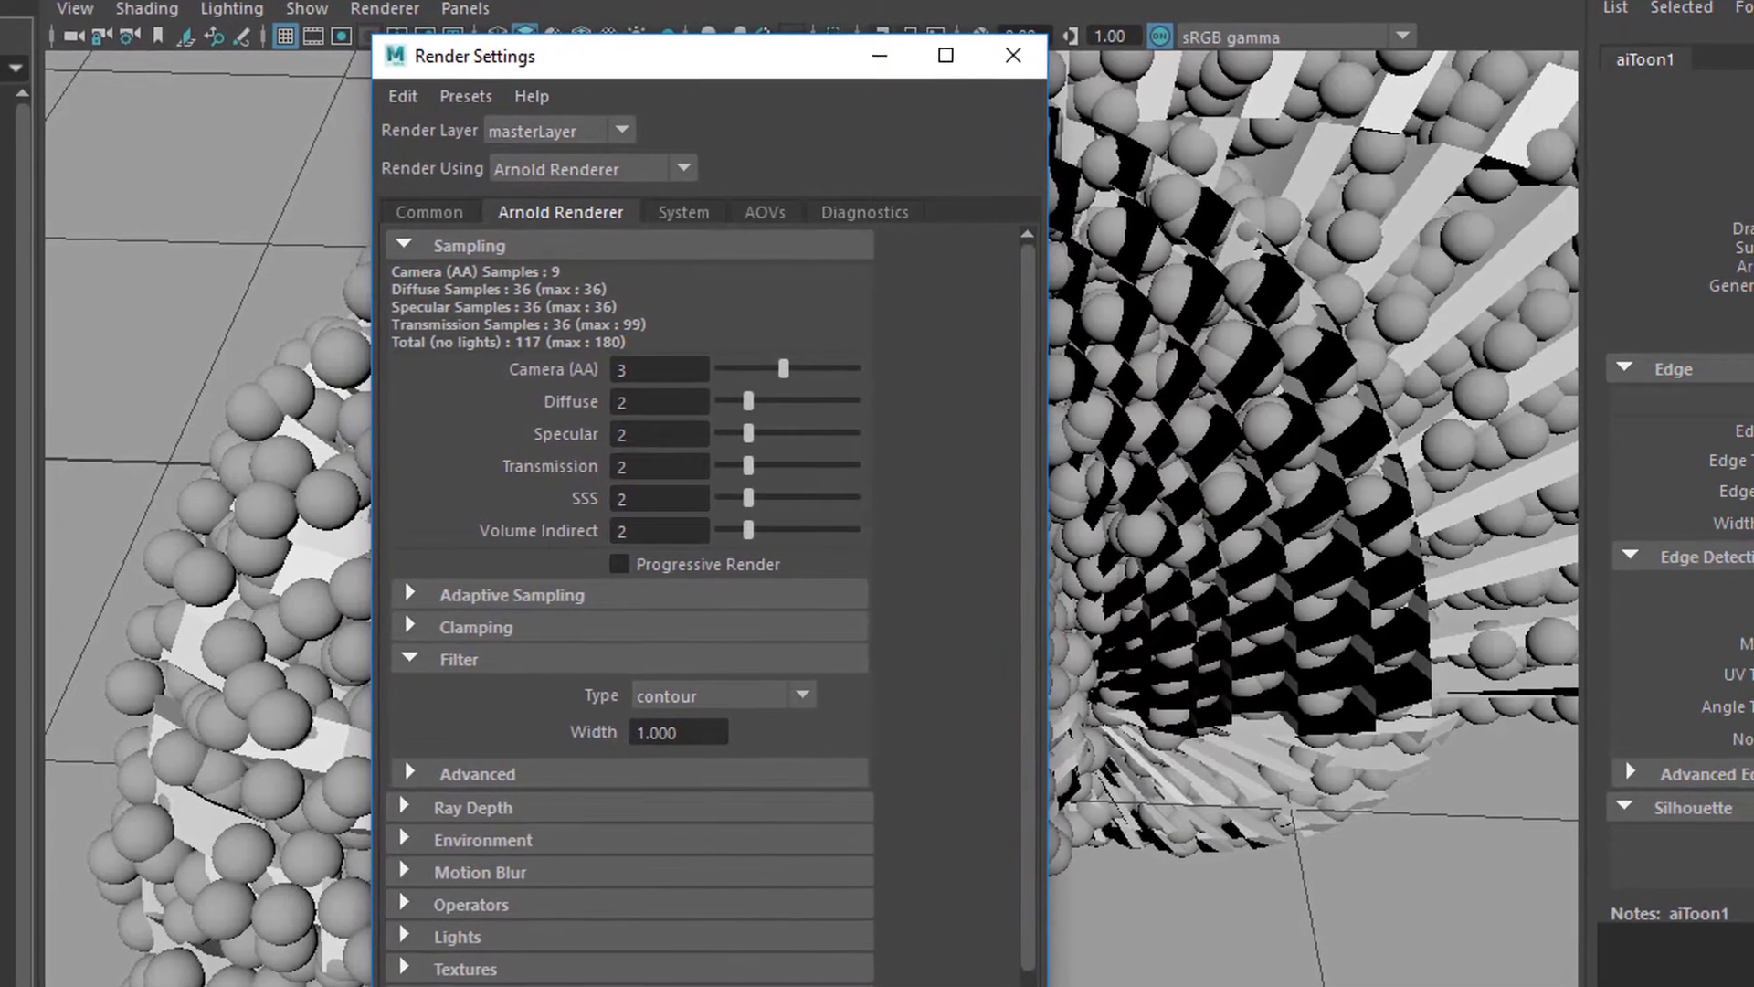
click(1017, 58)
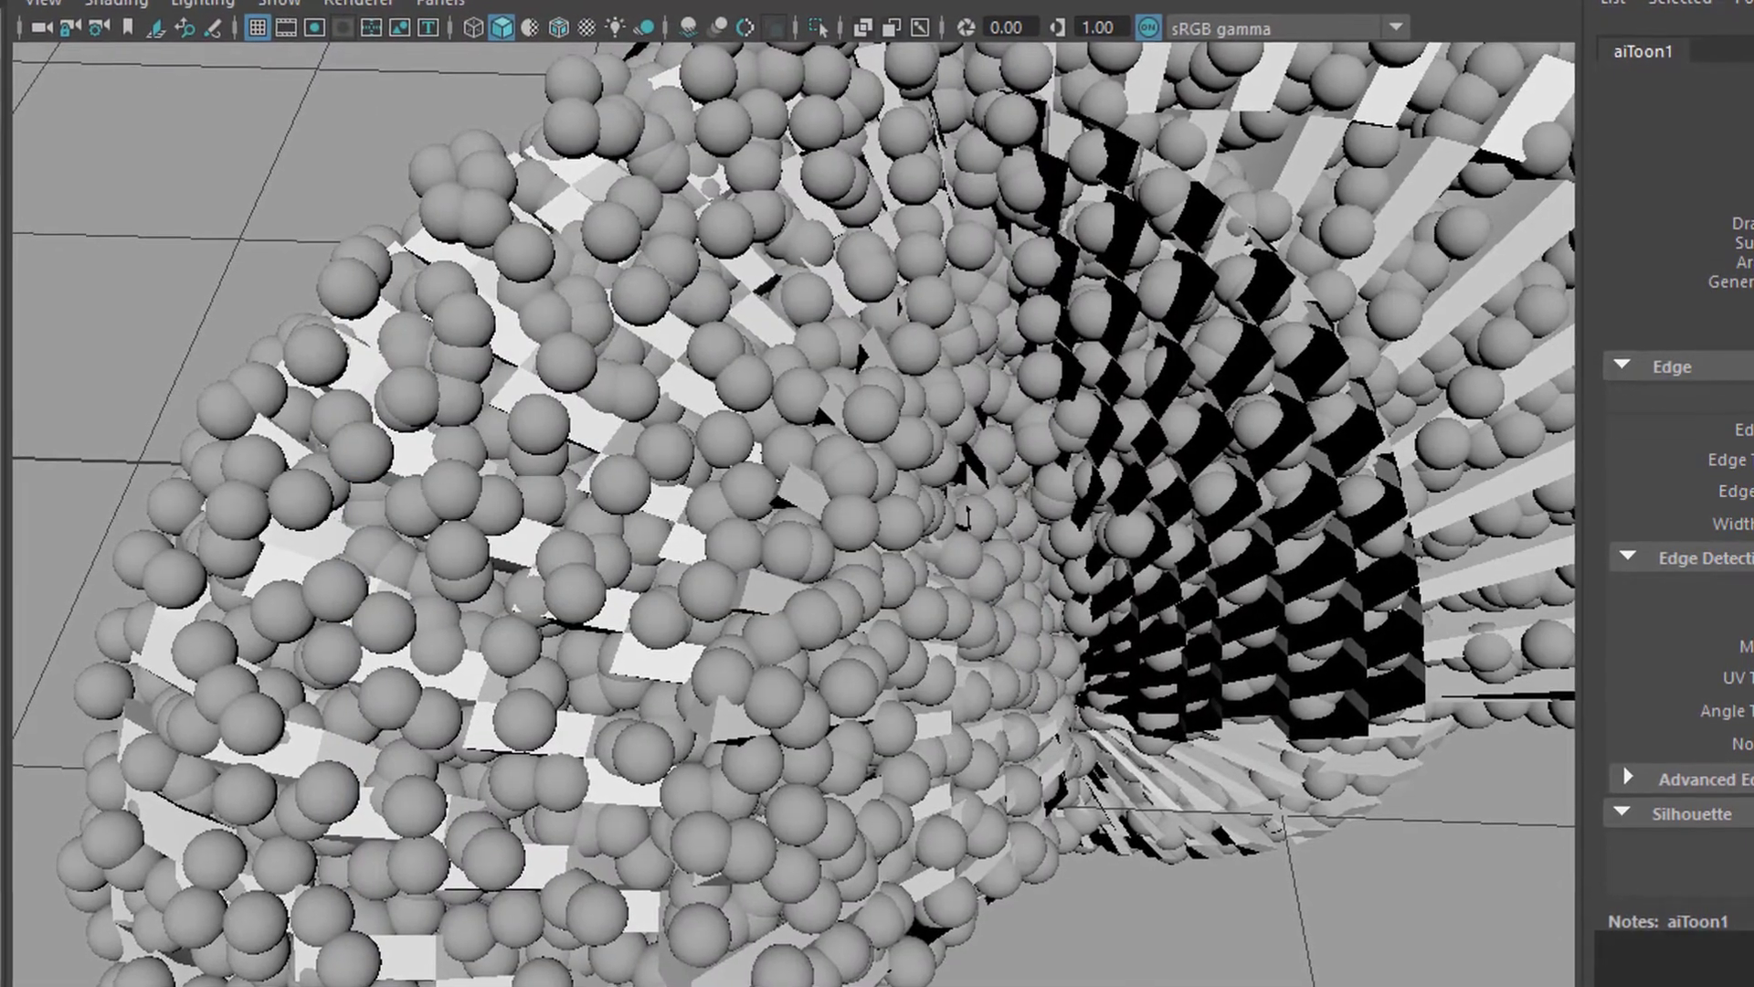
Step: Render the super shape and its toon-shaded XGen spheres with Arnold
click(914, 2)
click(941, 1)
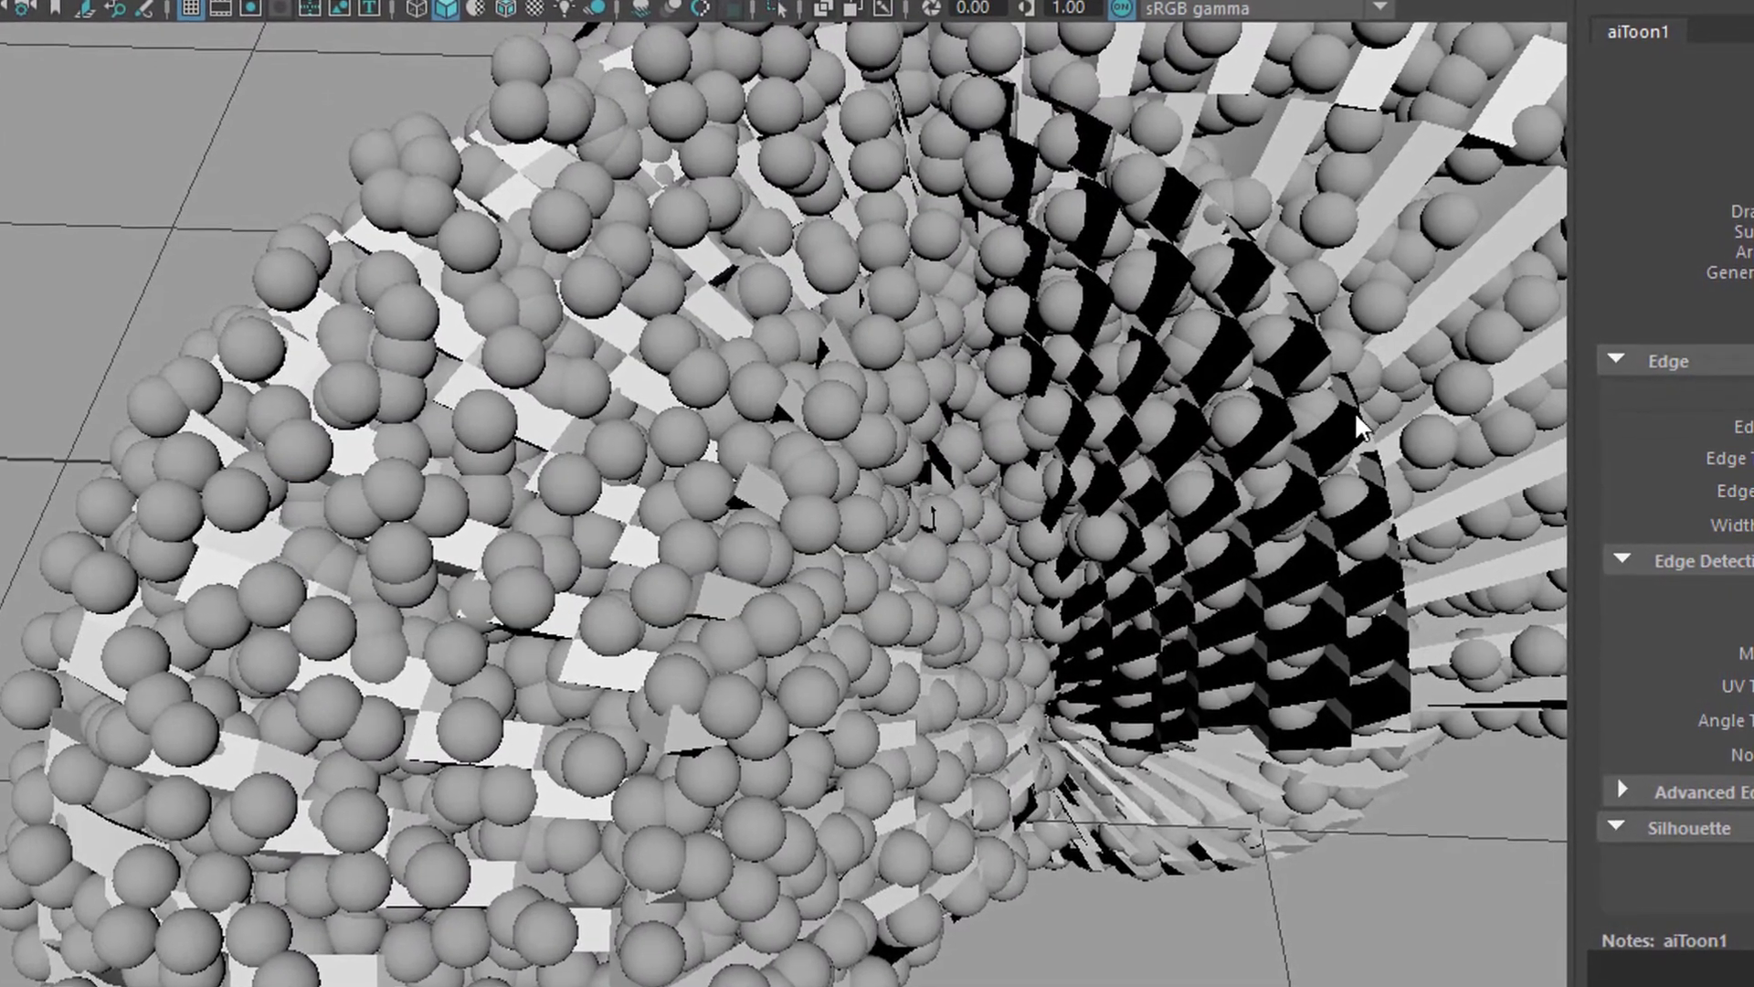
alt+drag(1355, 413, 1318, 432)
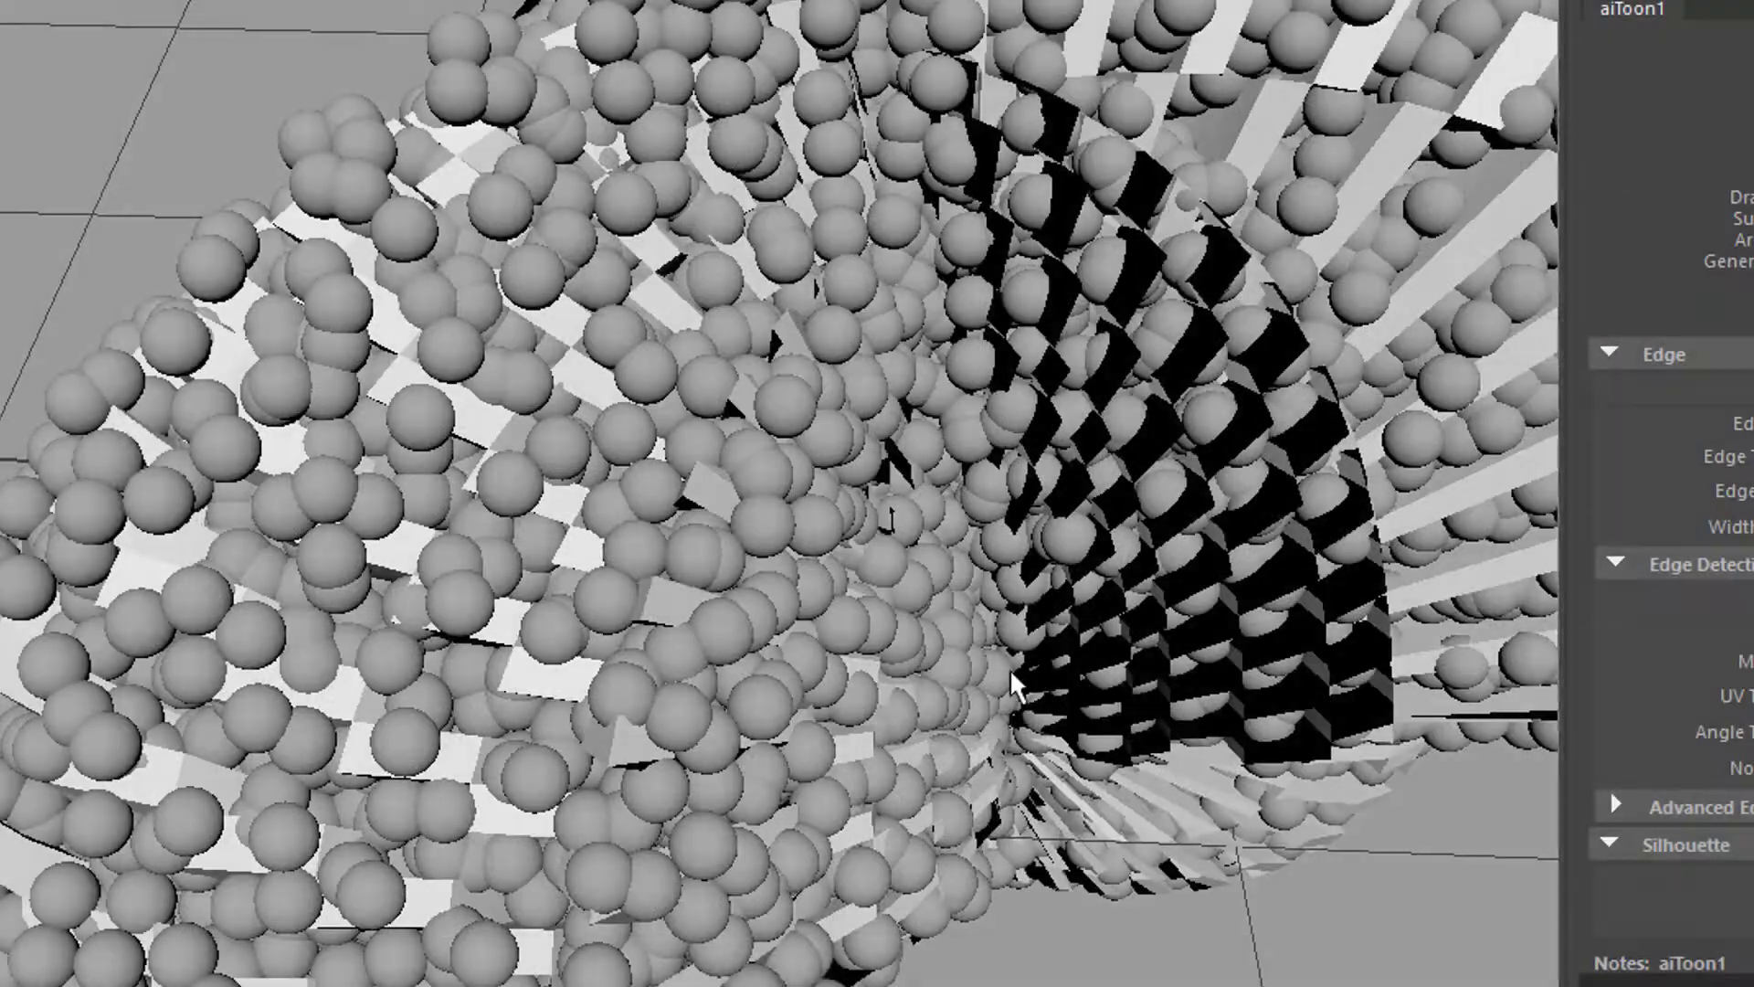
Step: Add an Arnold Area Light to the scene
alt+drag(969, 667, 799, 745)
scroll(902, 667, down, 5)
click(871, 39)
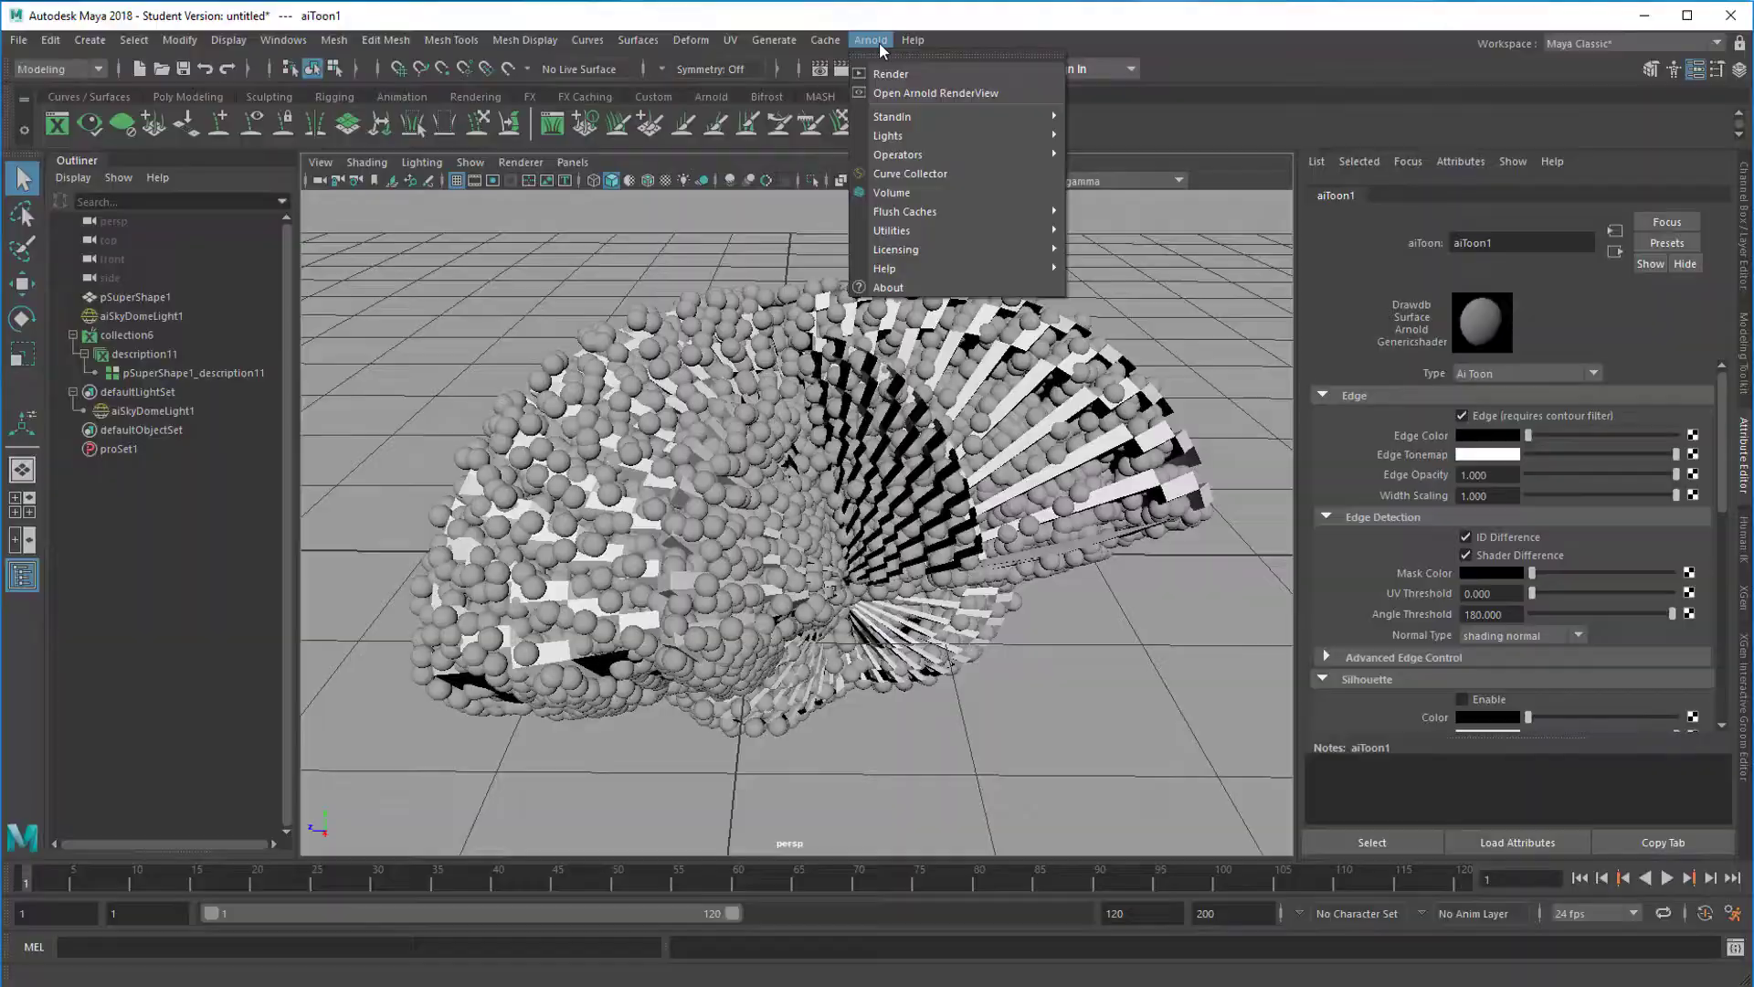
mouse_move(887, 135)
click(1144, 149)
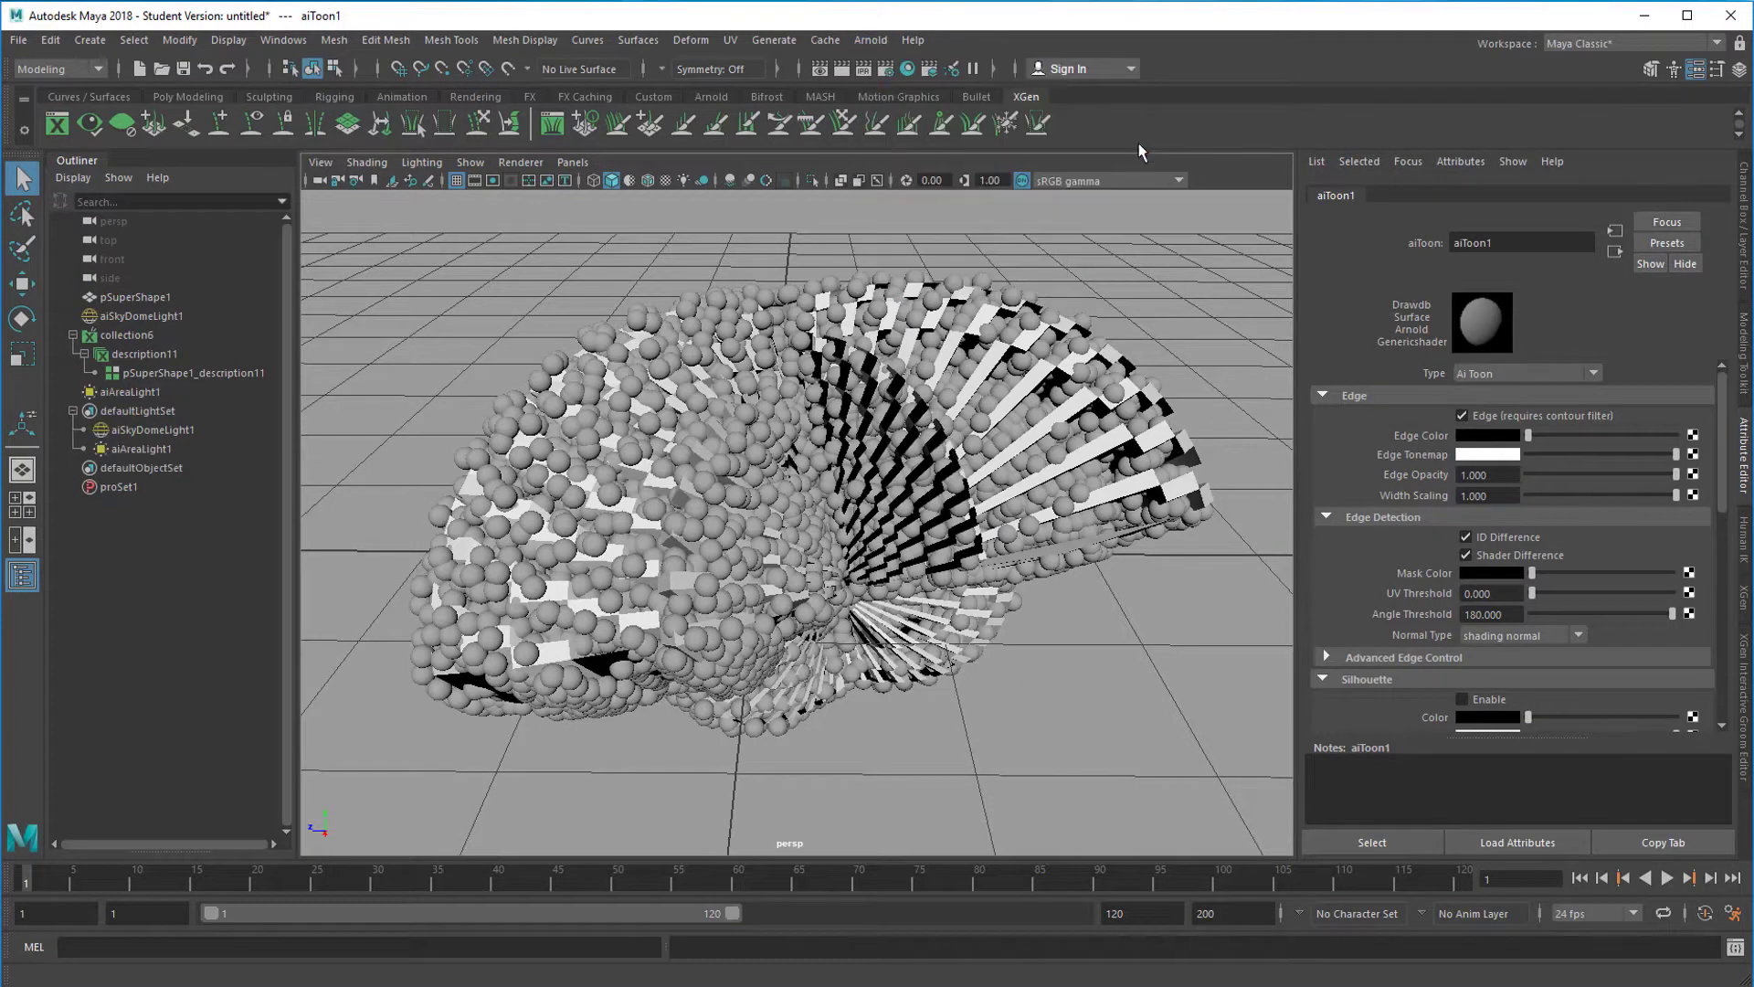
Step: Scale the area light up to taller than the super shape and move it out beside the shape
key(e)
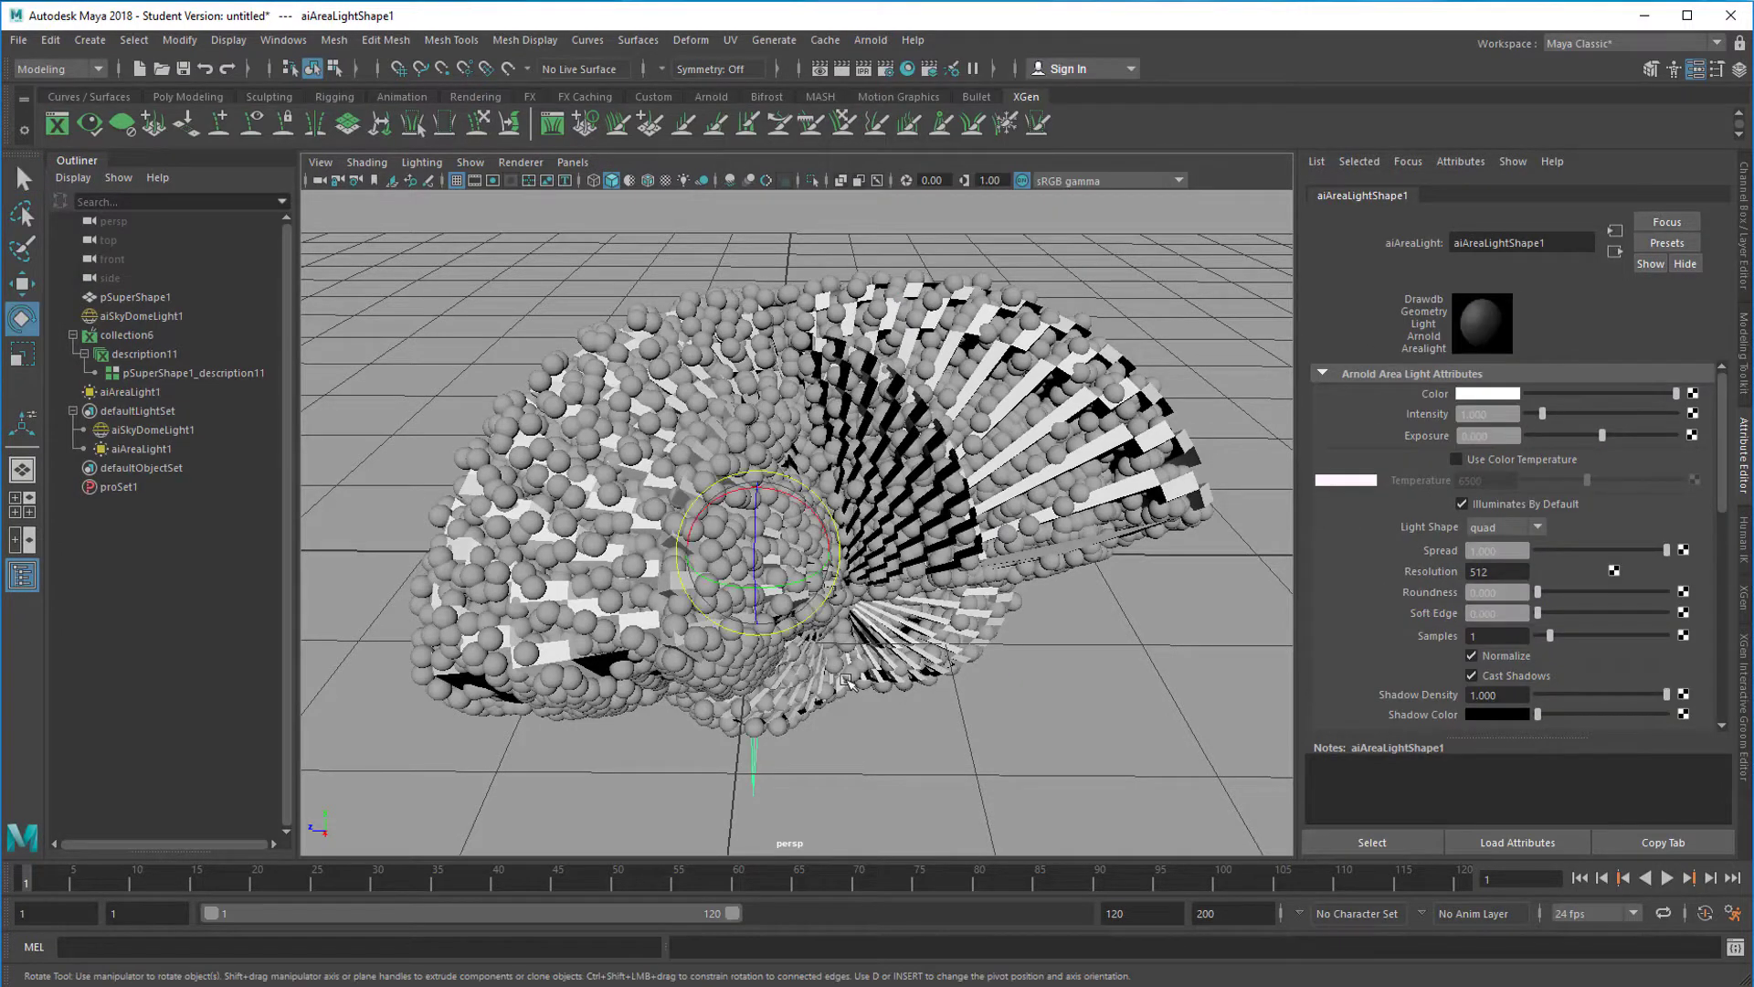
key(r)
drag(754, 555, 811, 636)
key(w)
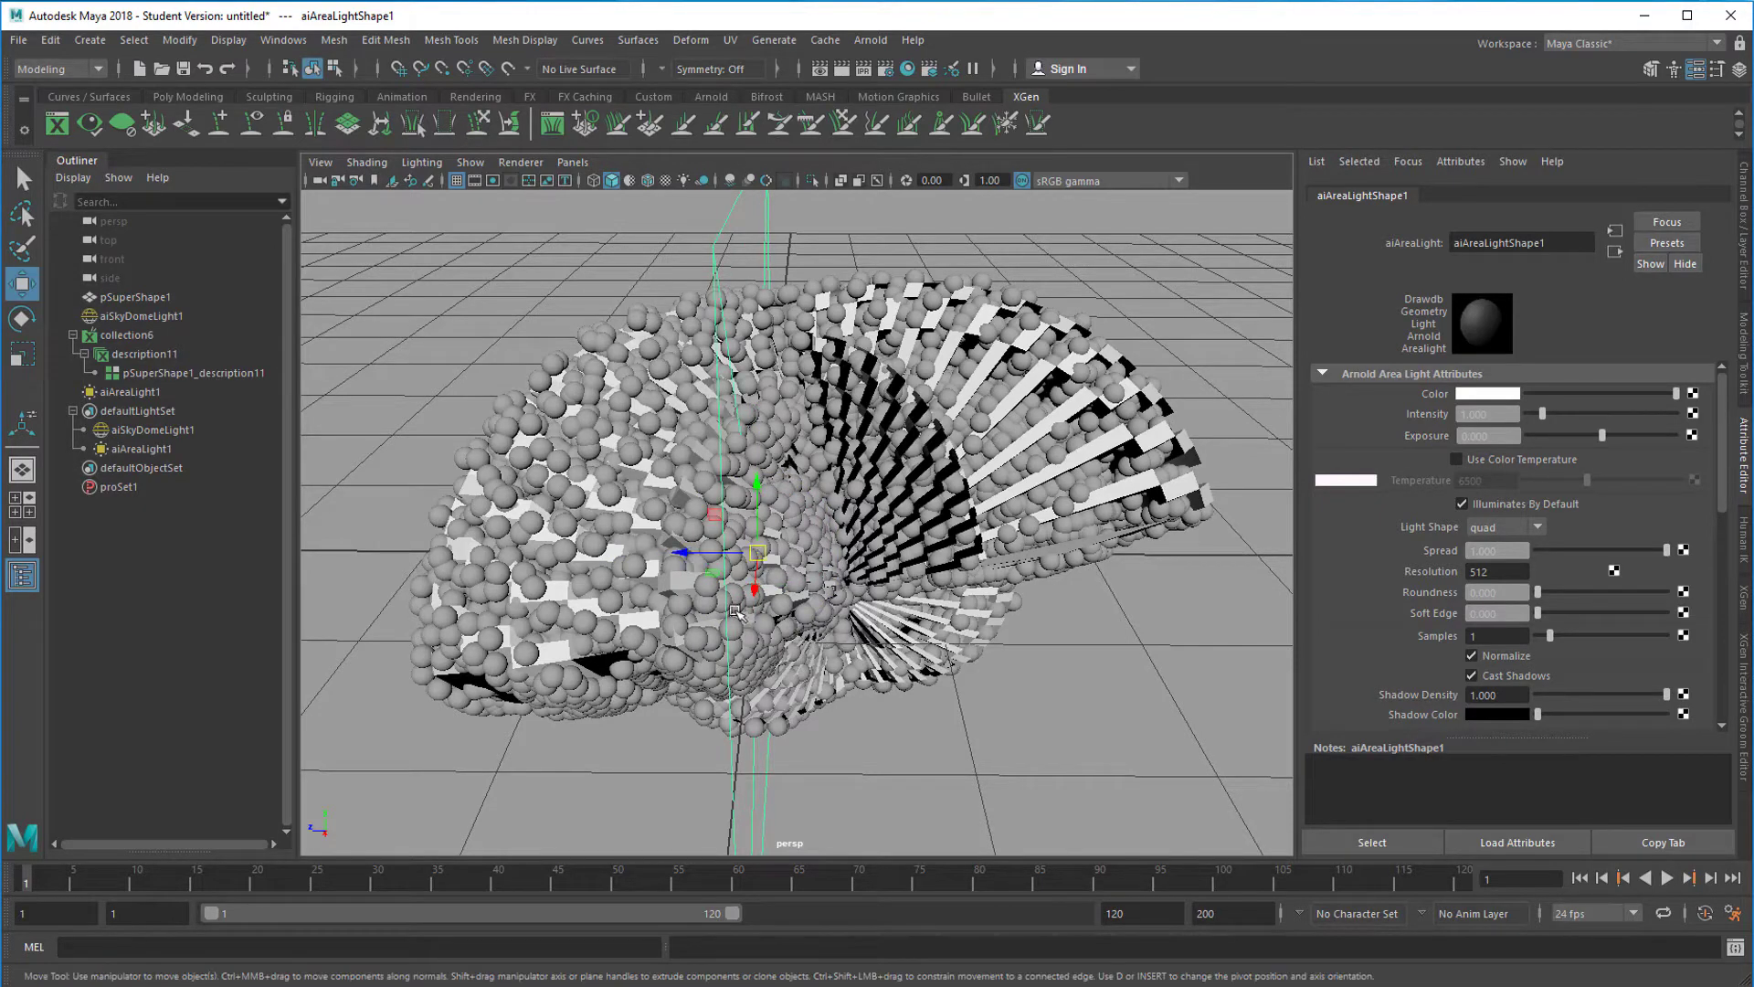
drag(707, 555, 921, 723)
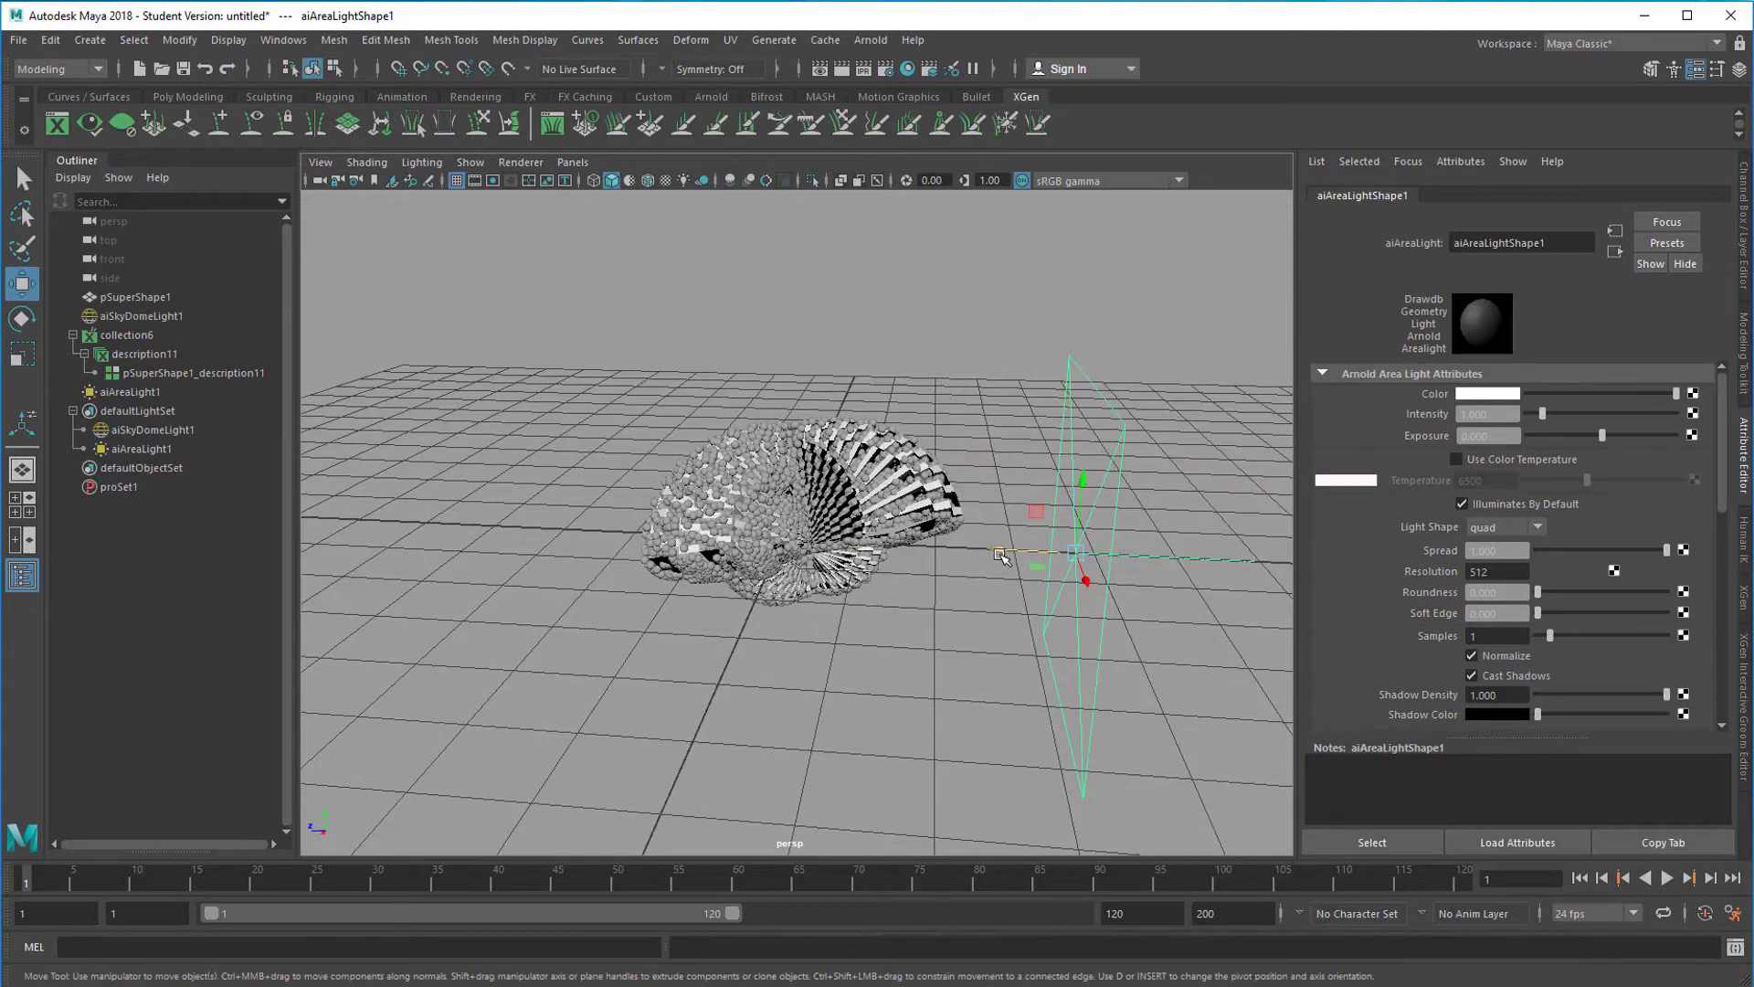
Step: Move the area light to the opposite side of the super shape, raise it, and tilt it down towards the shape
drag(1001, 554, 623, 589)
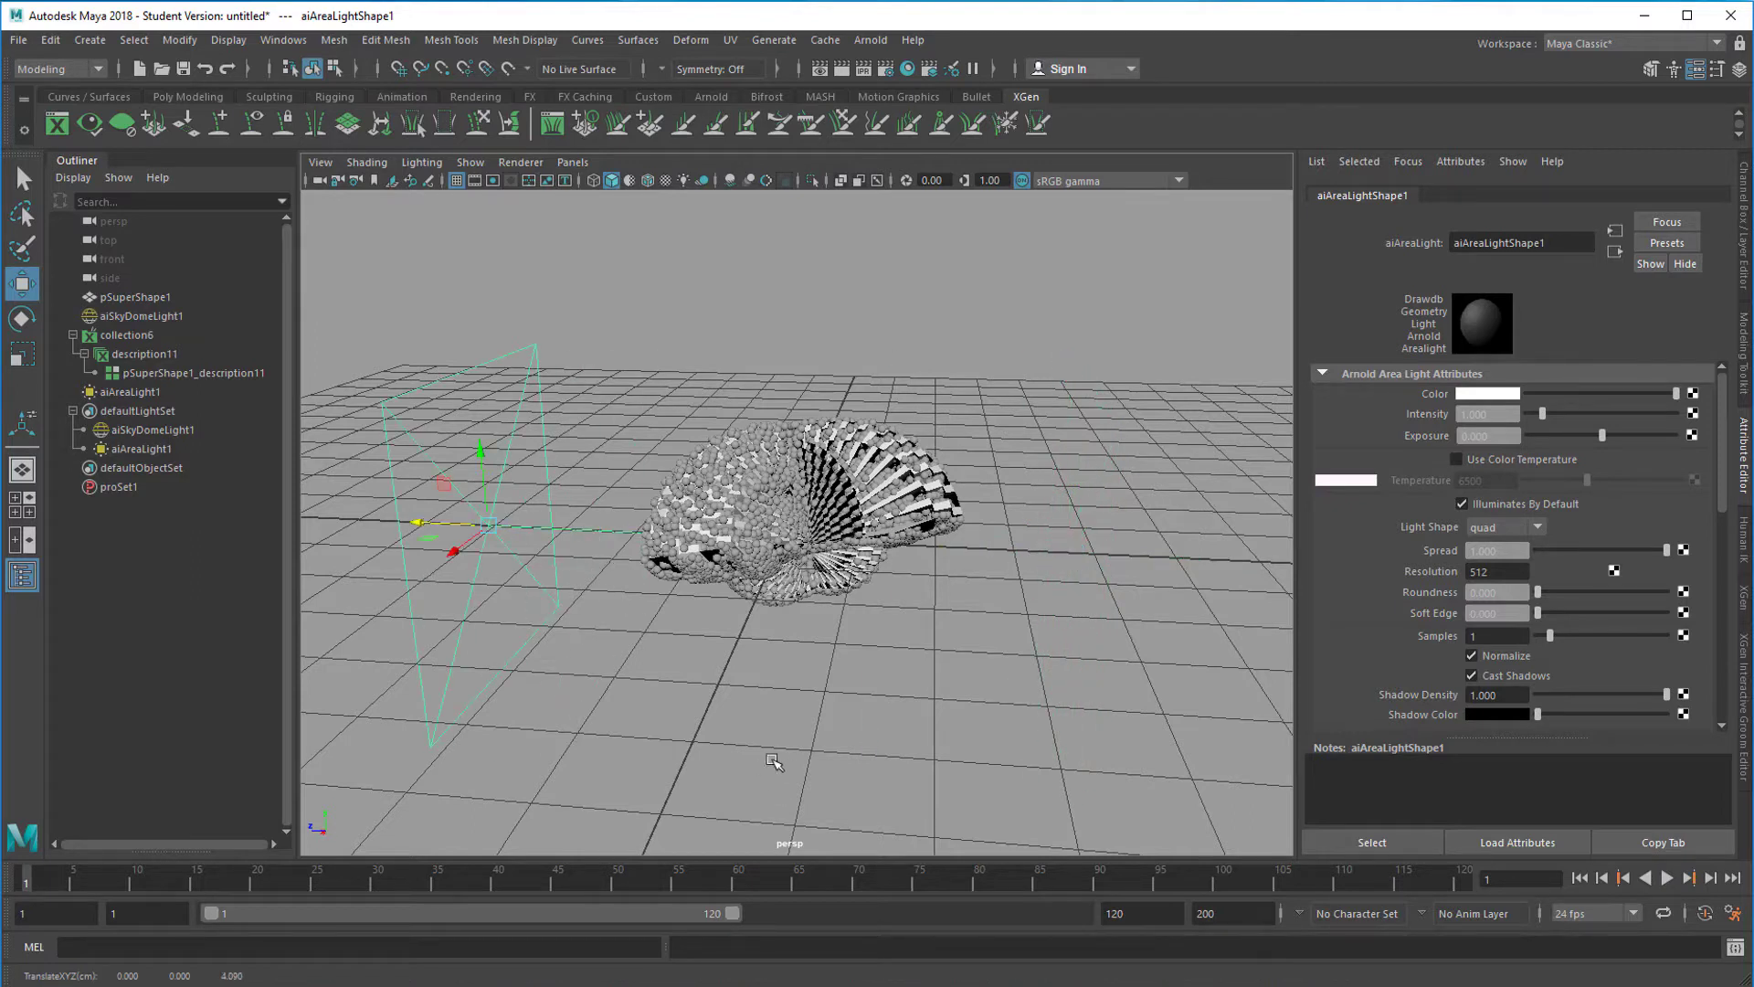
key(e)
drag(584, 513, 567, 557)
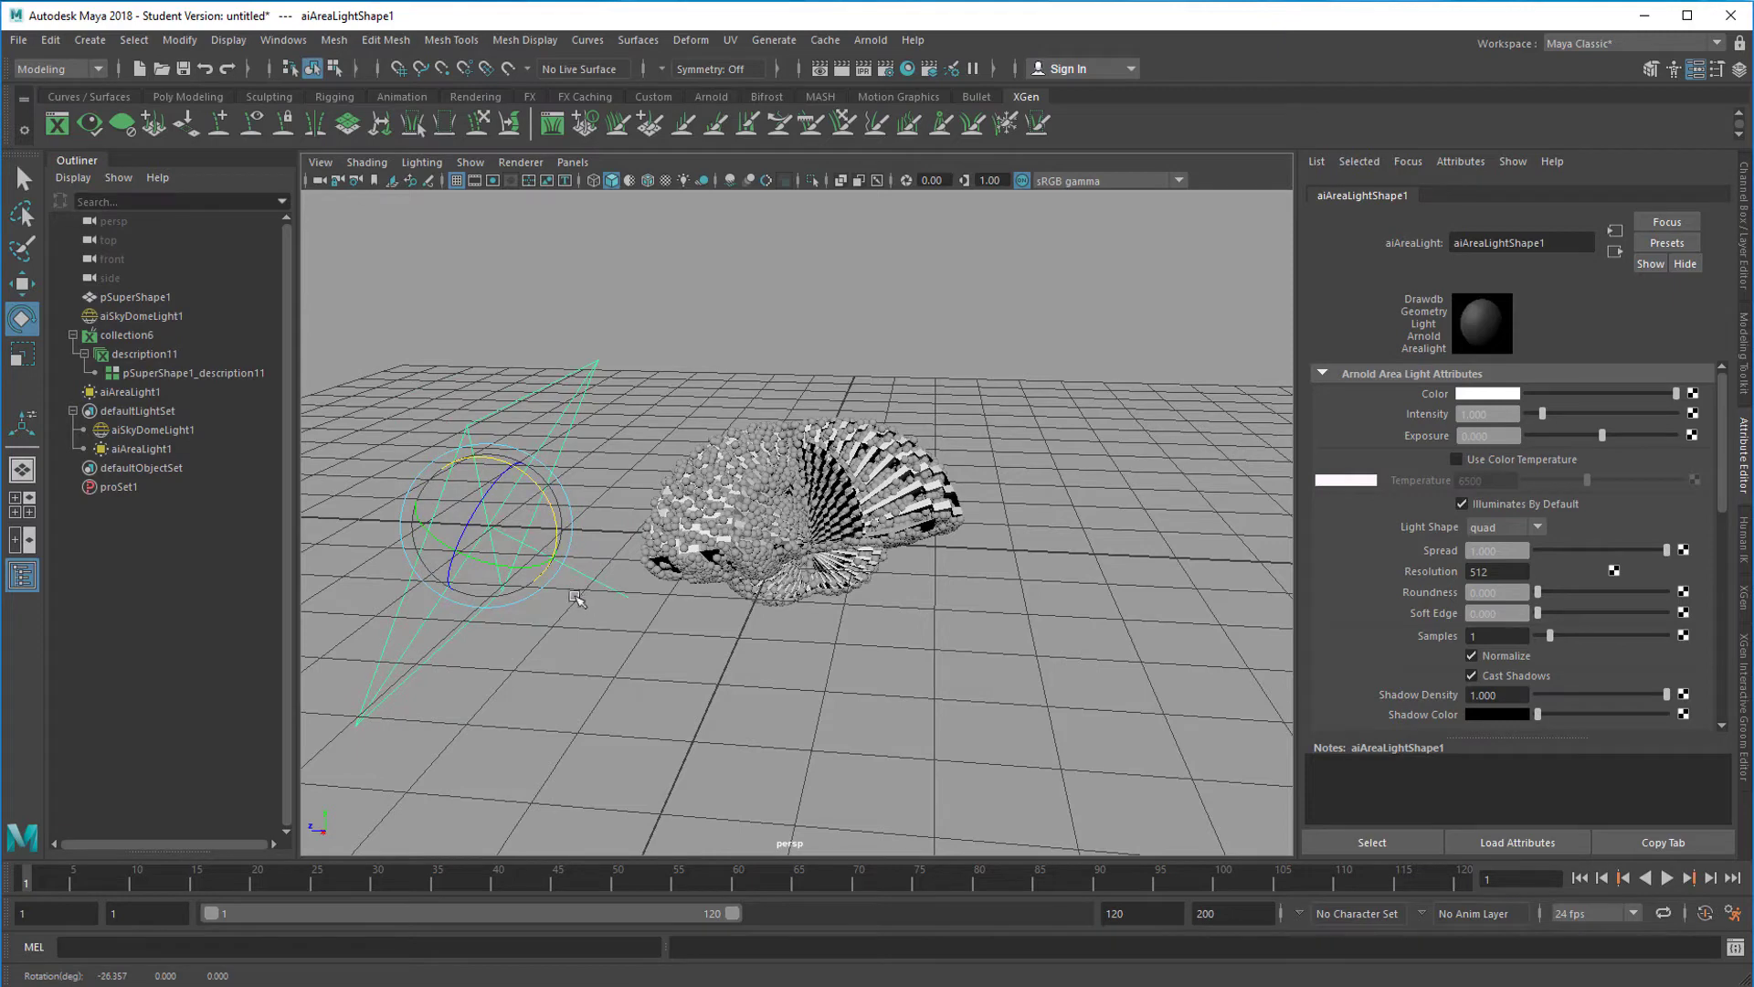
key(w)
drag(487, 459, 518, 327)
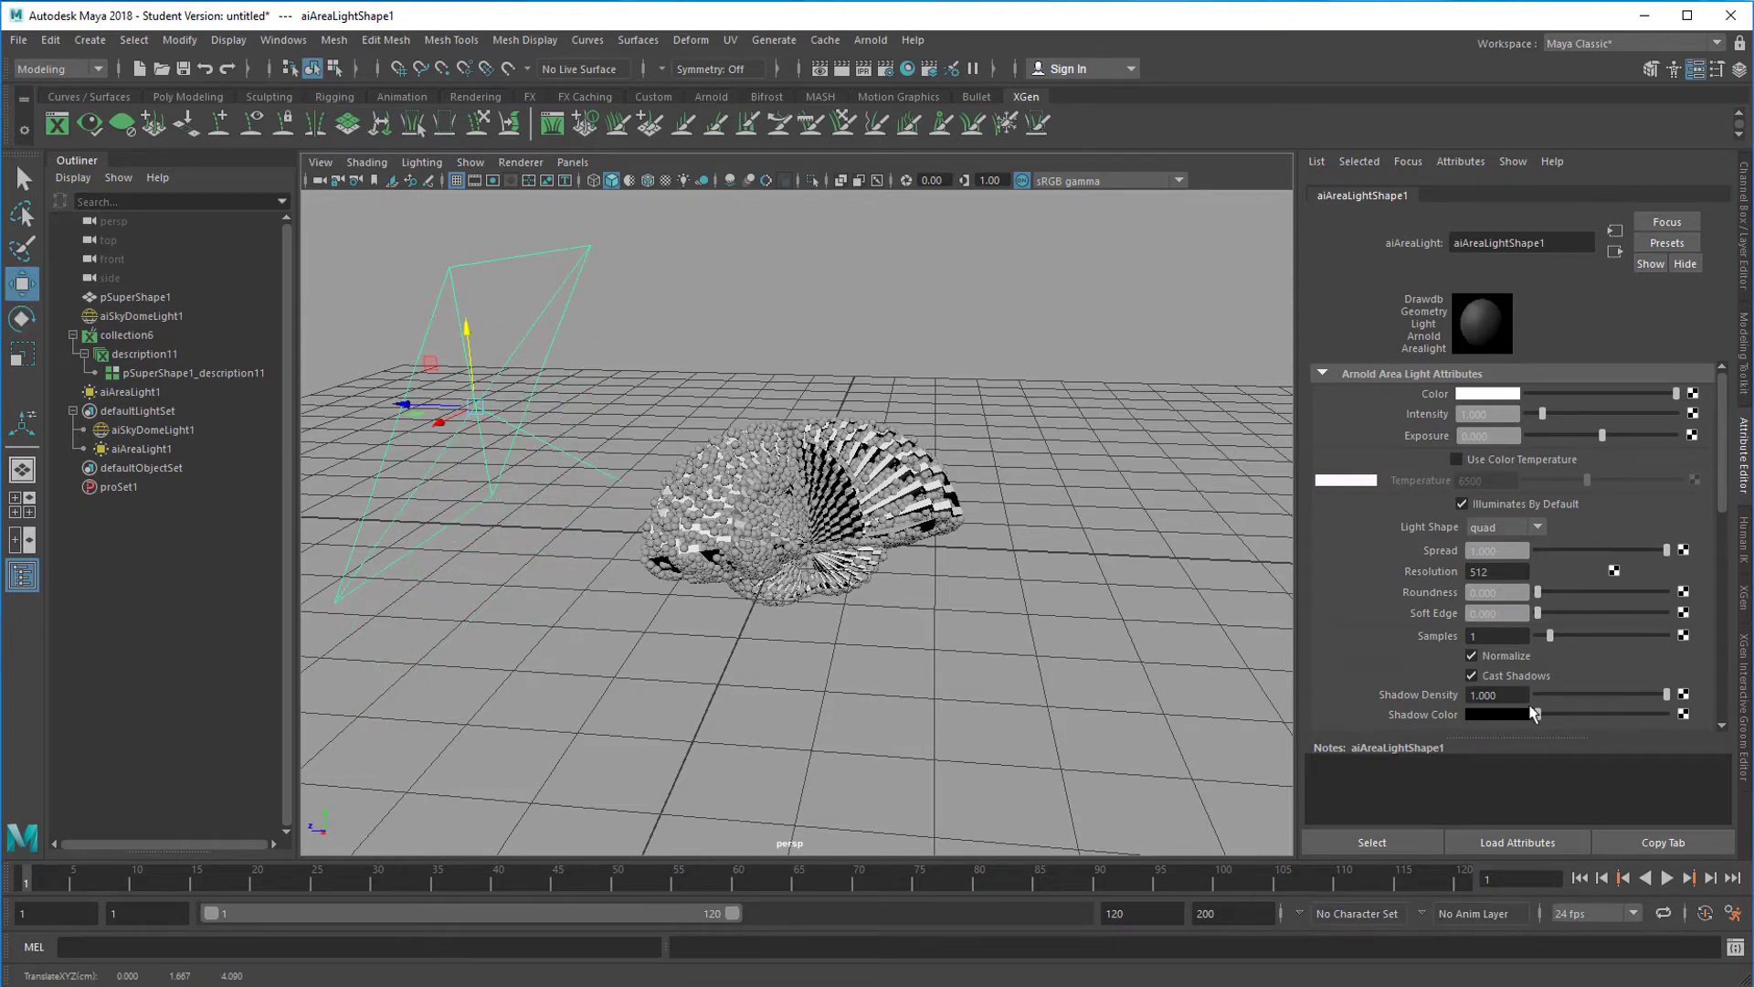
Step: Turn off Normalize on the area light, raise its intensity to about 4.1, and render the scene with Arnold
click(1471, 656)
drag(1546, 413, 1588, 413)
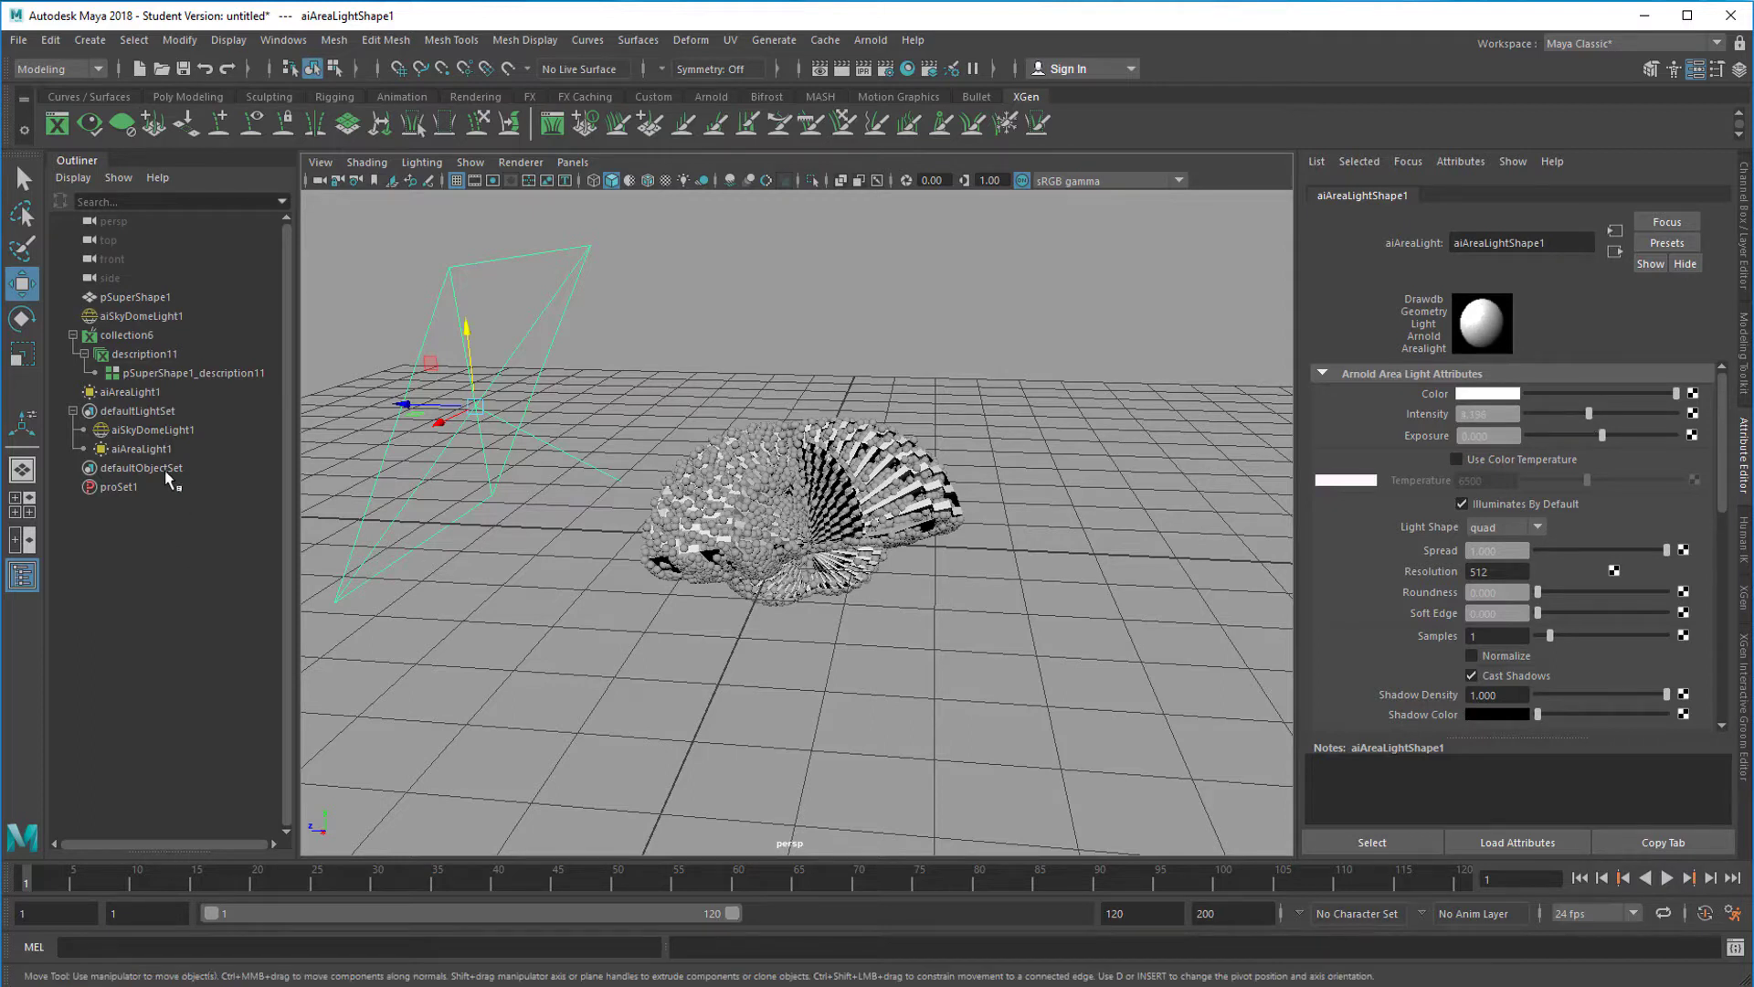
click(870, 40)
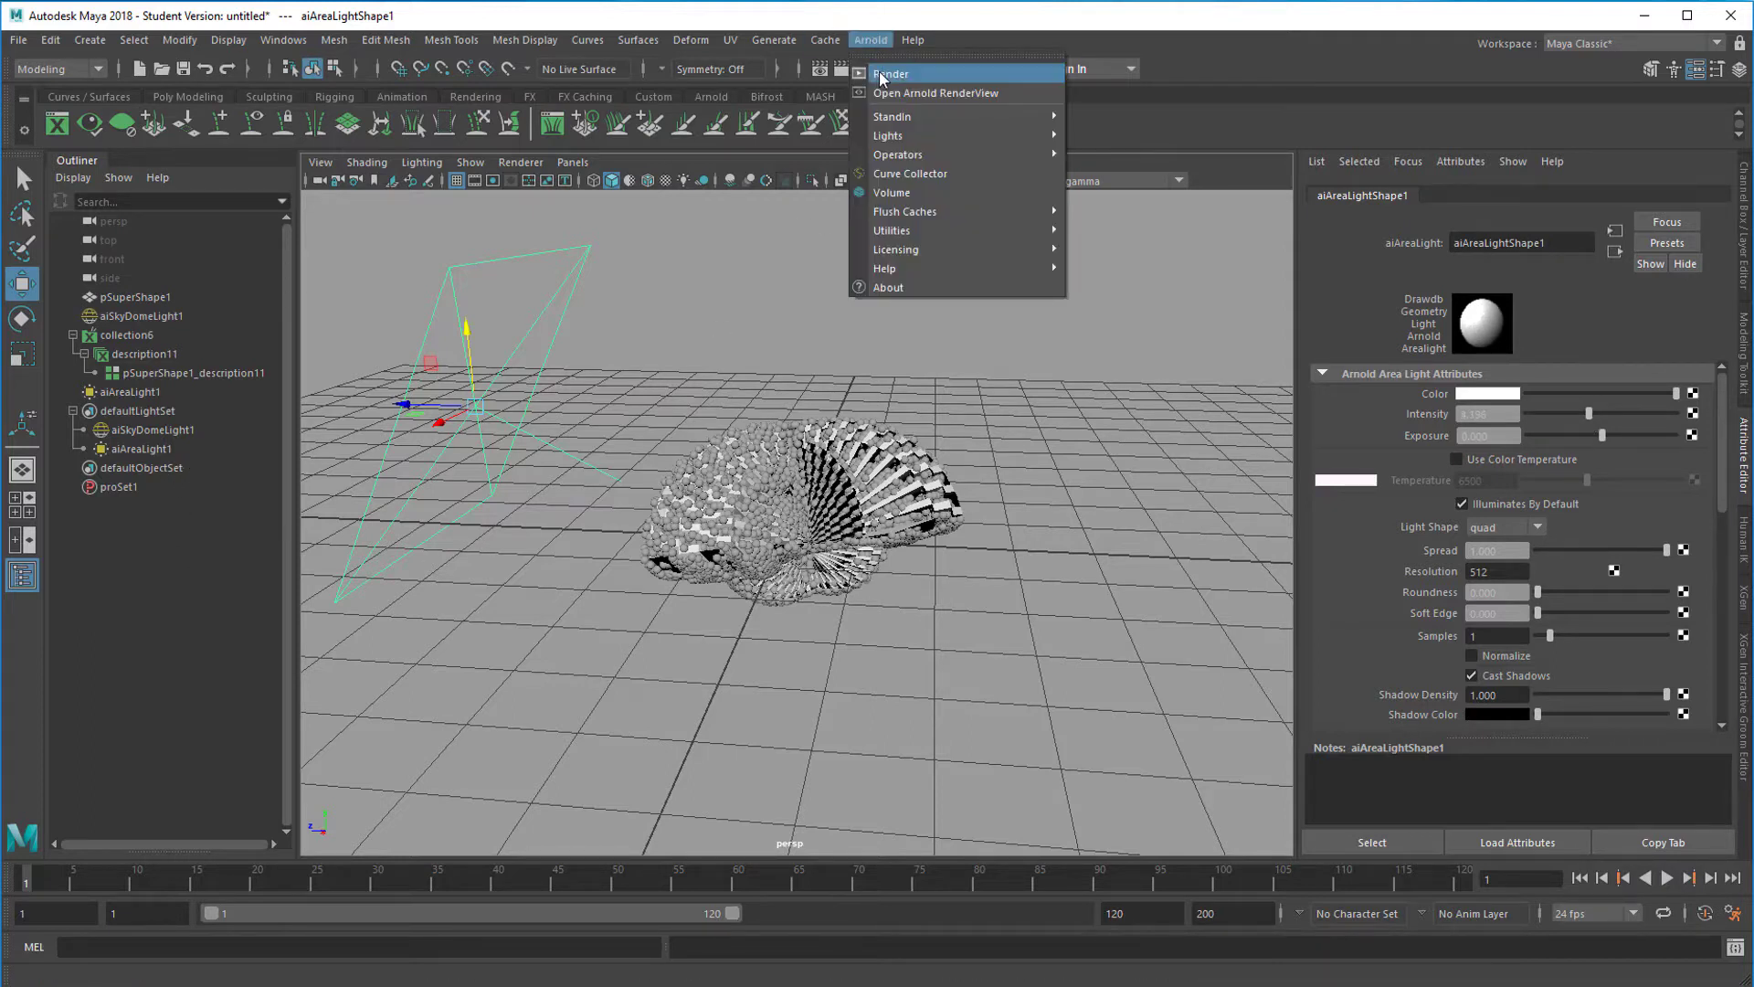
click(883, 74)
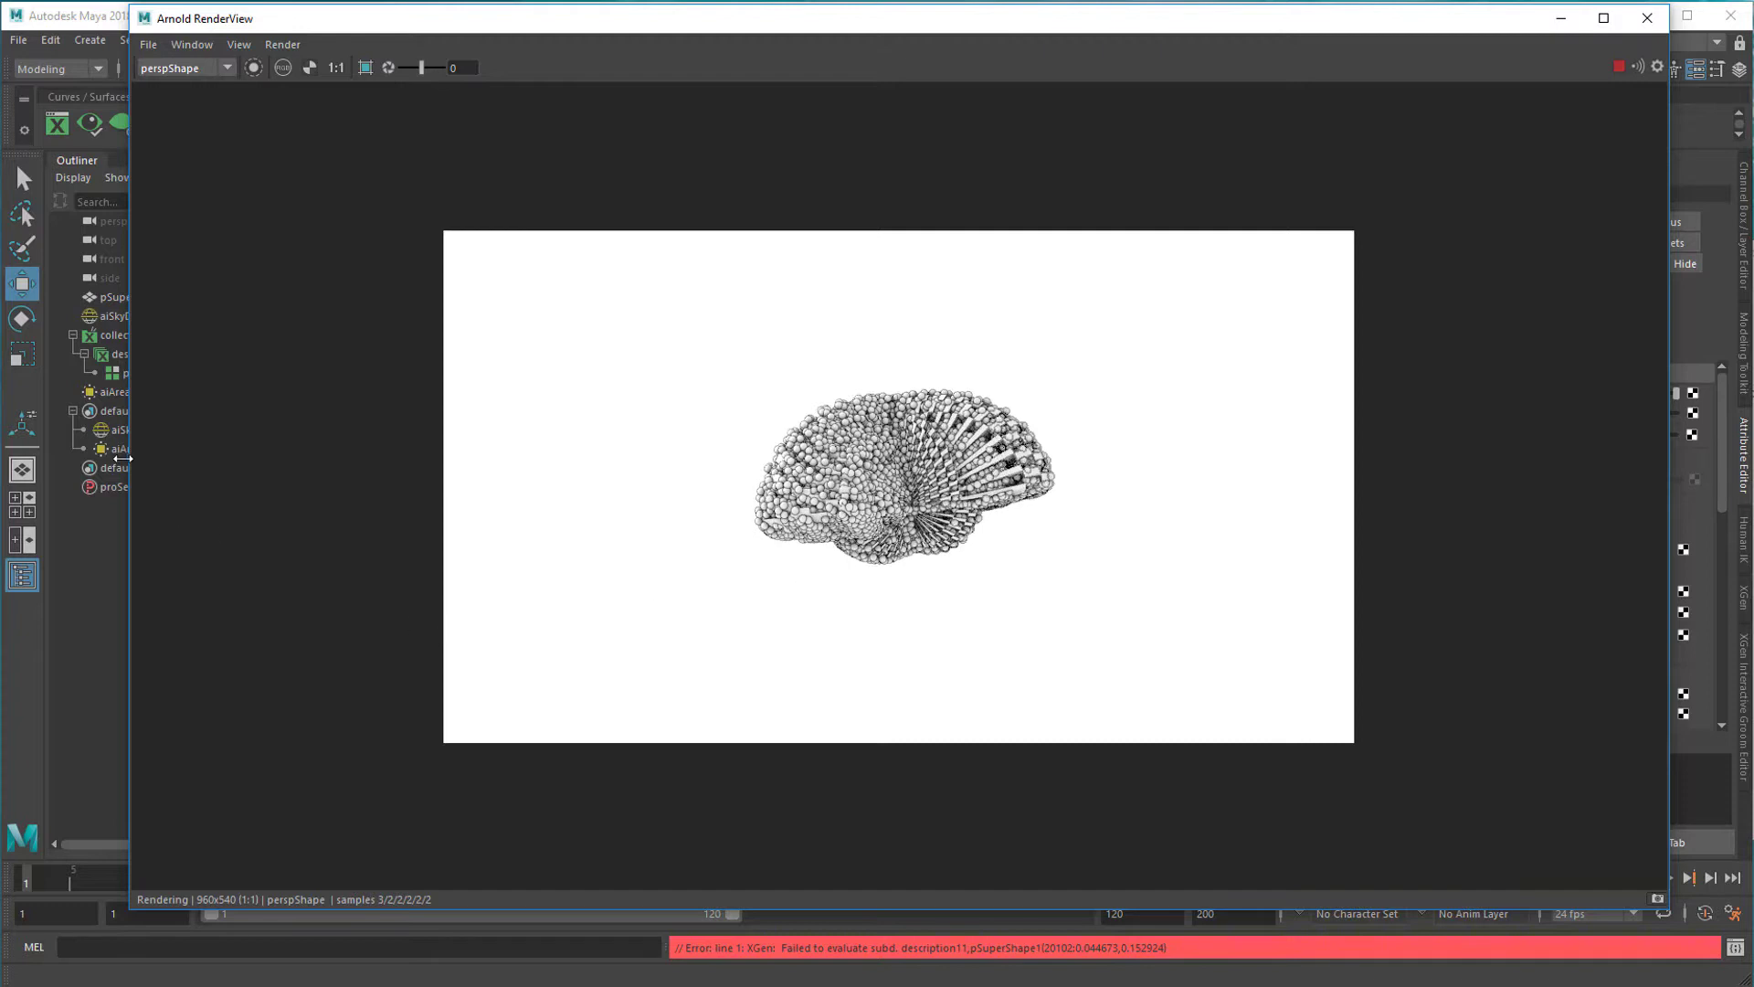
Step: Reduce the sky dome light's intensity to 0 while the Arnold render updates, and close the render view
click(111, 317)
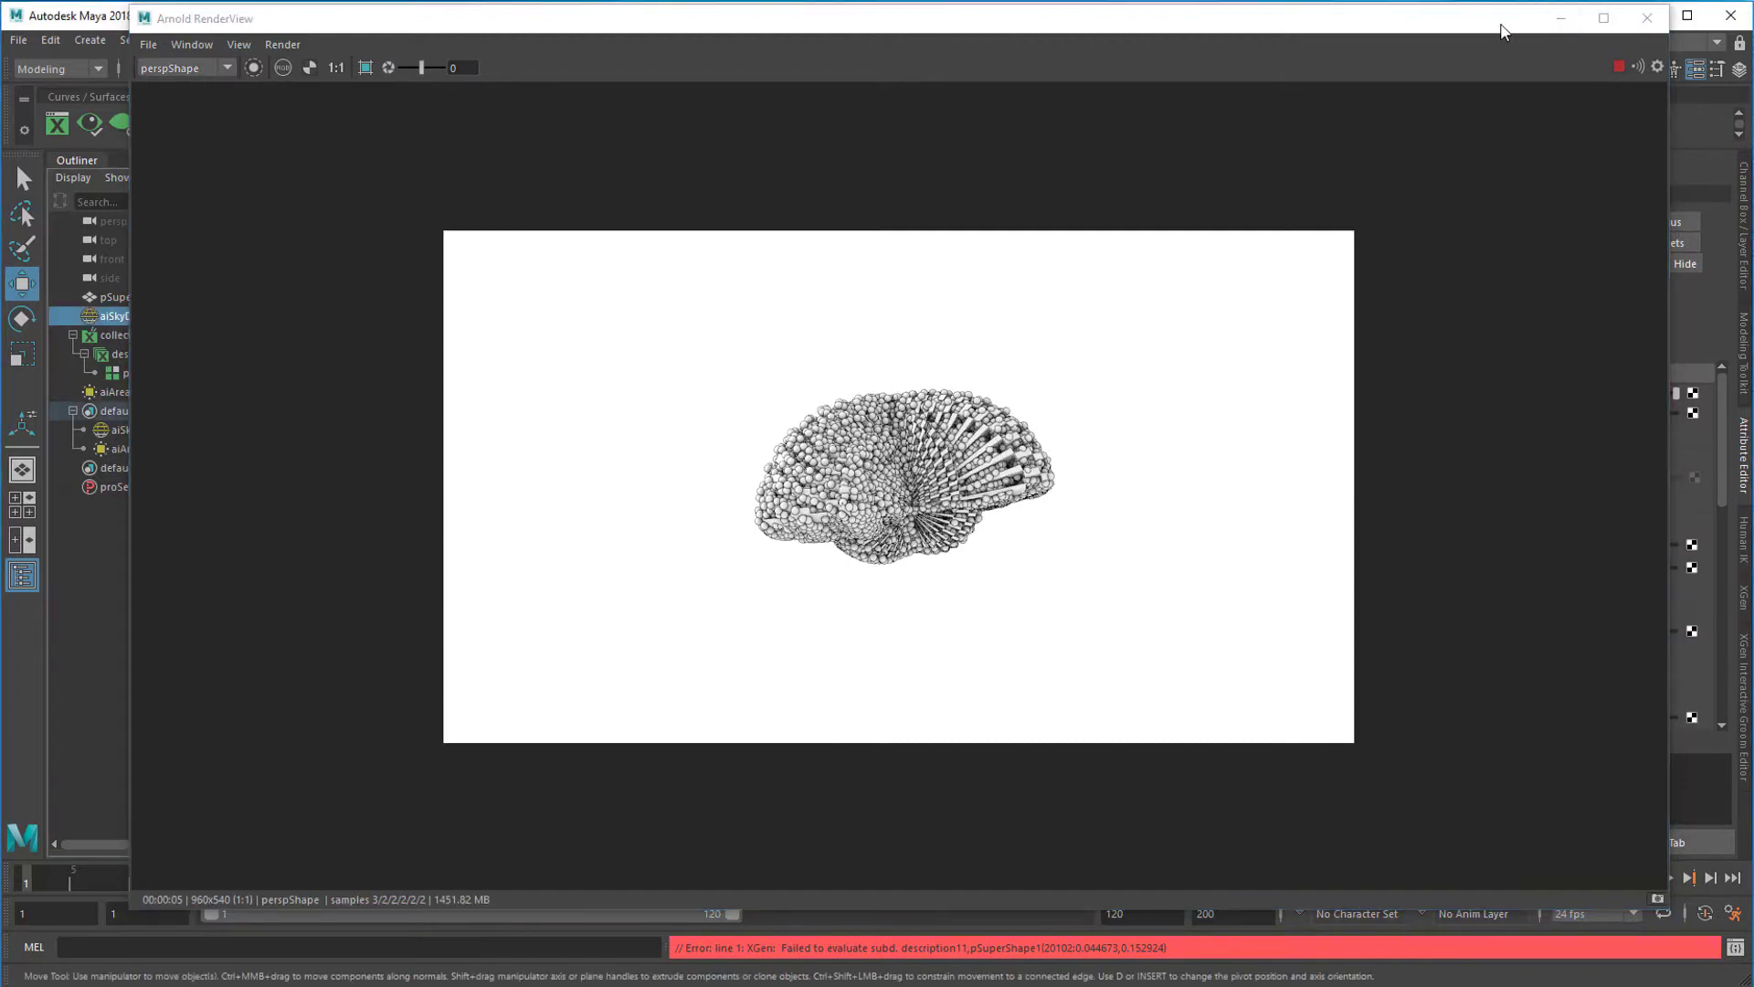
drag(1505, 27, 1202, 71)
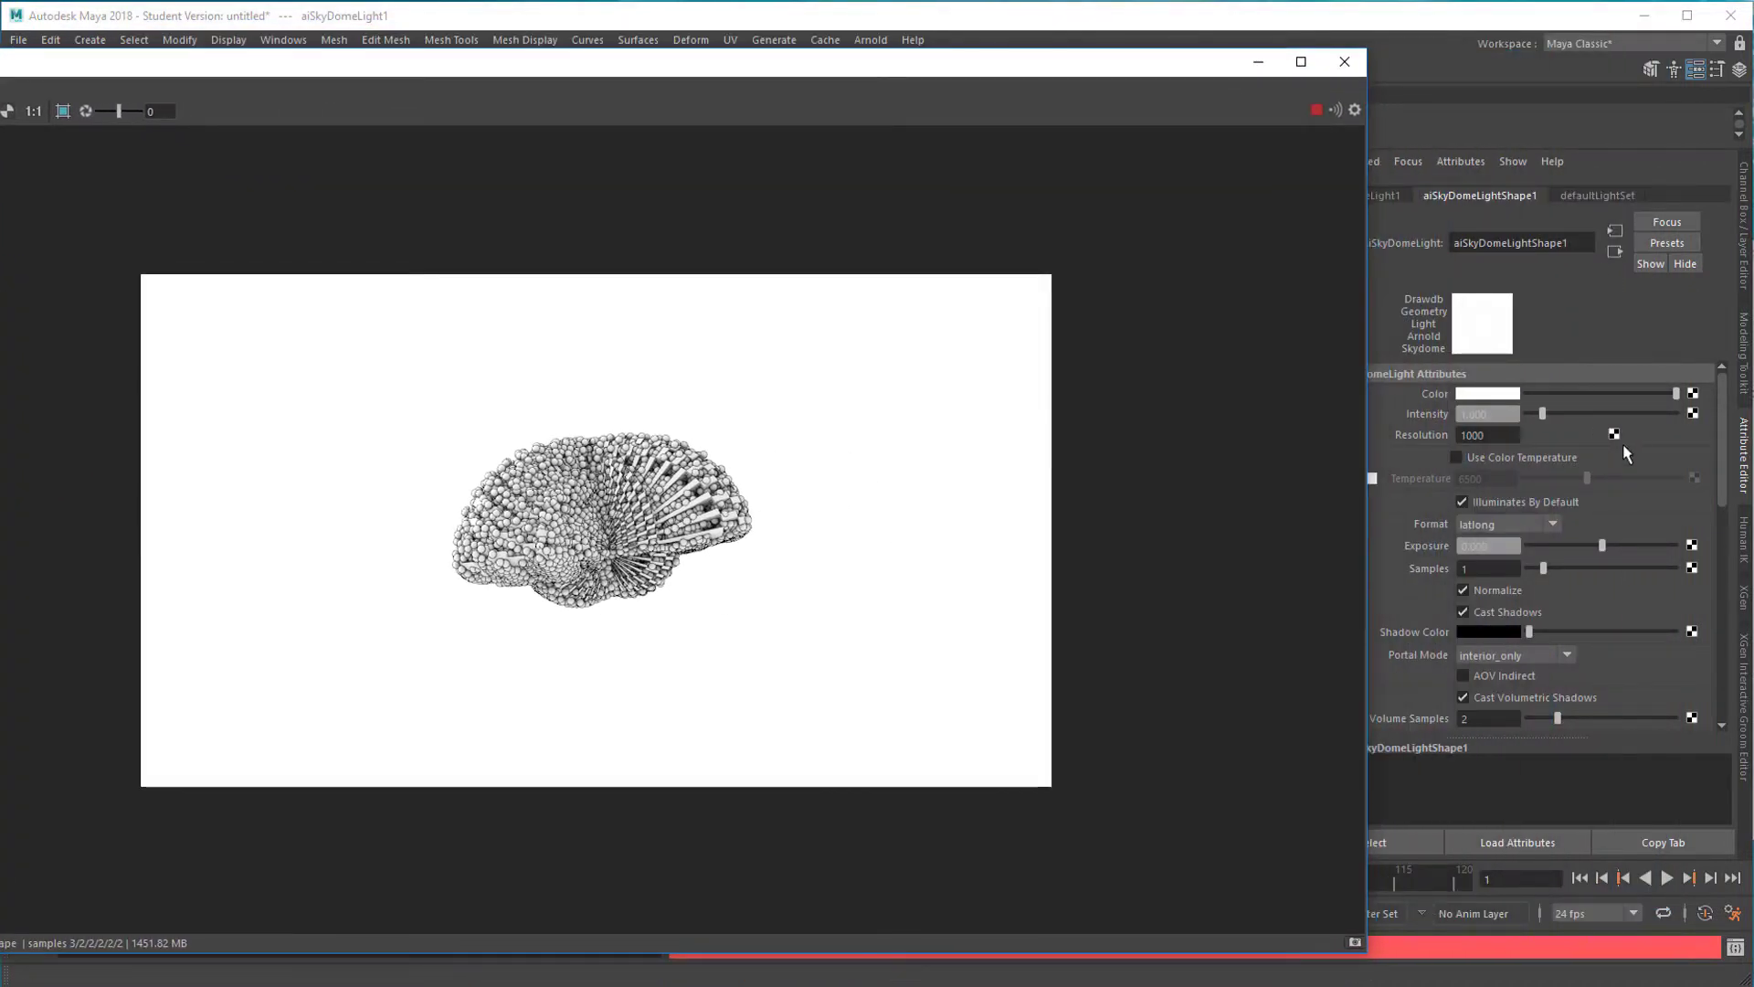
drag(1542, 419, 1527, 414)
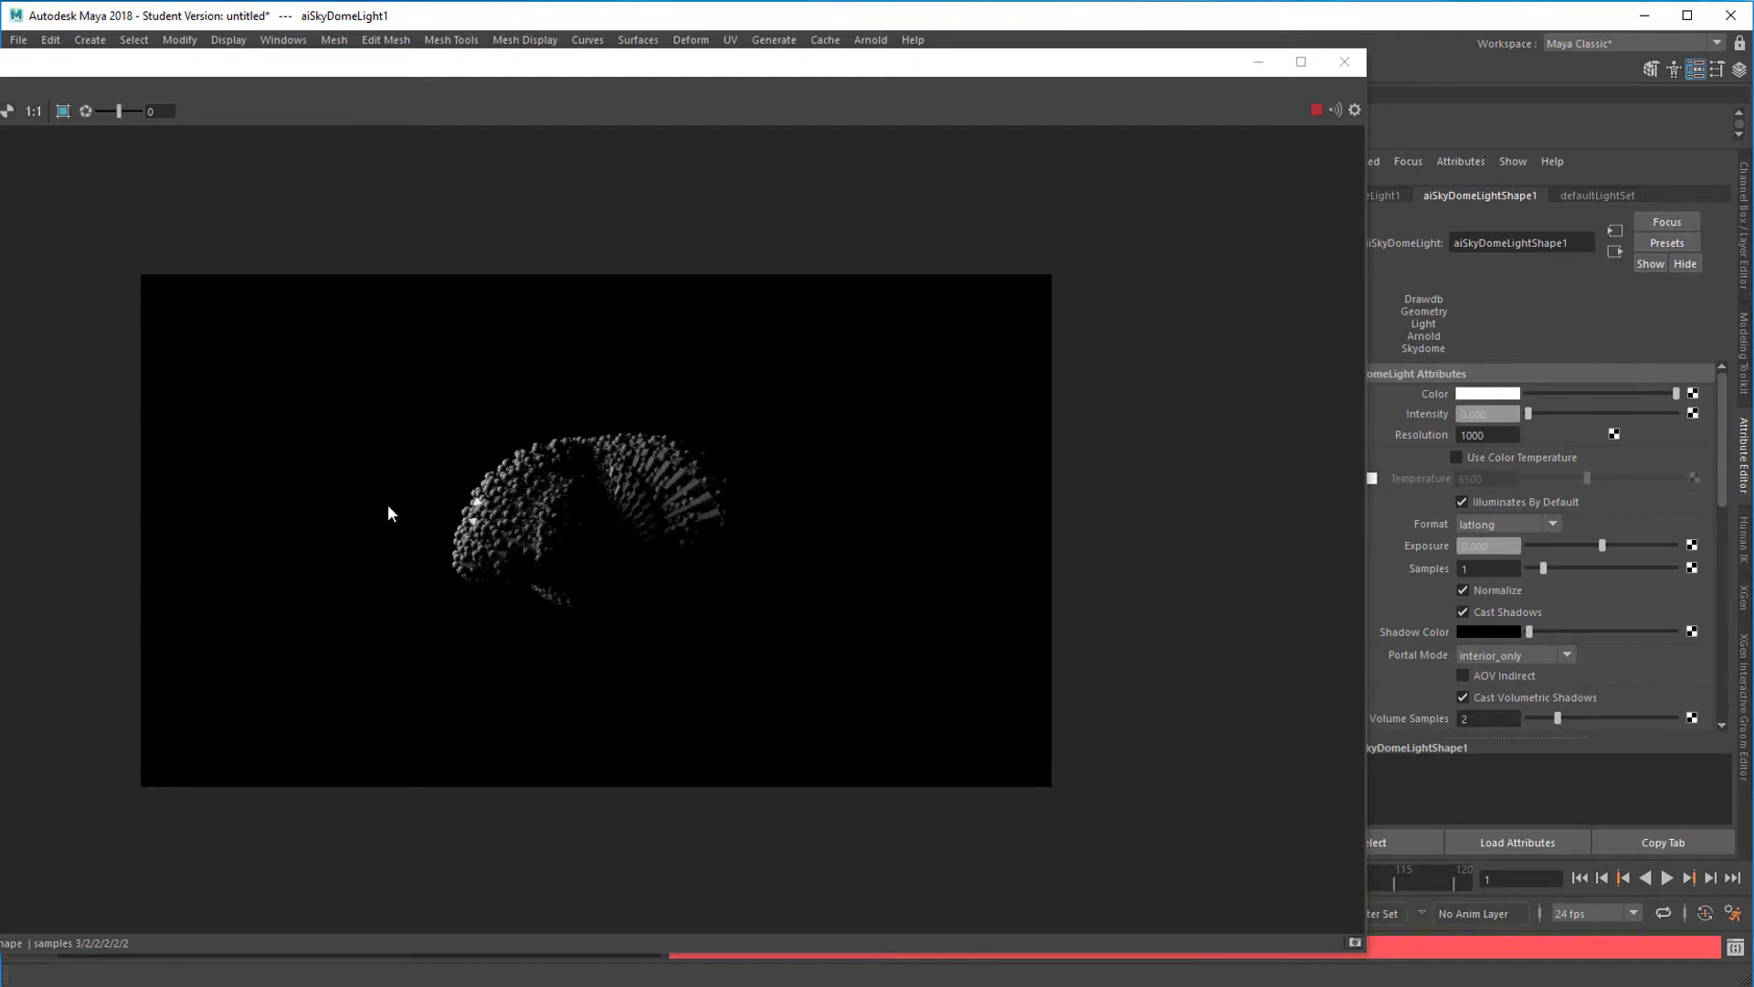
click(1344, 64)
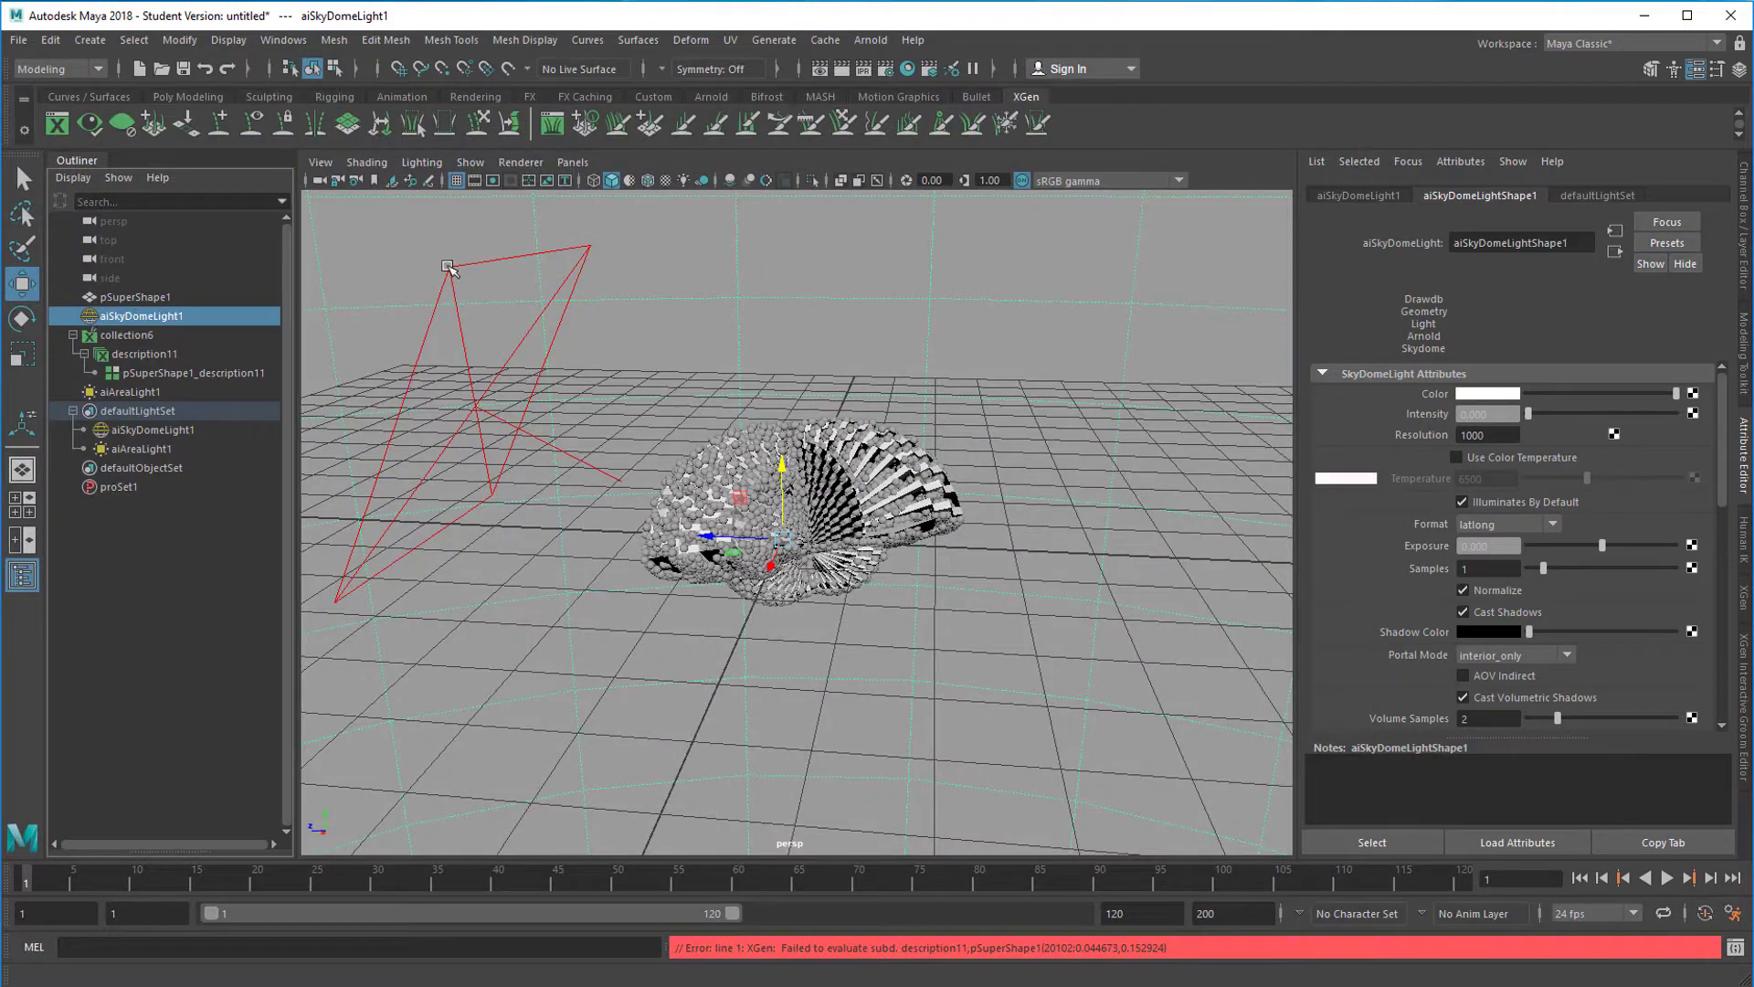
Step: Duplicate the area light and move the copy to the other side of the super shape
click(463, 269)
click(463, 269)
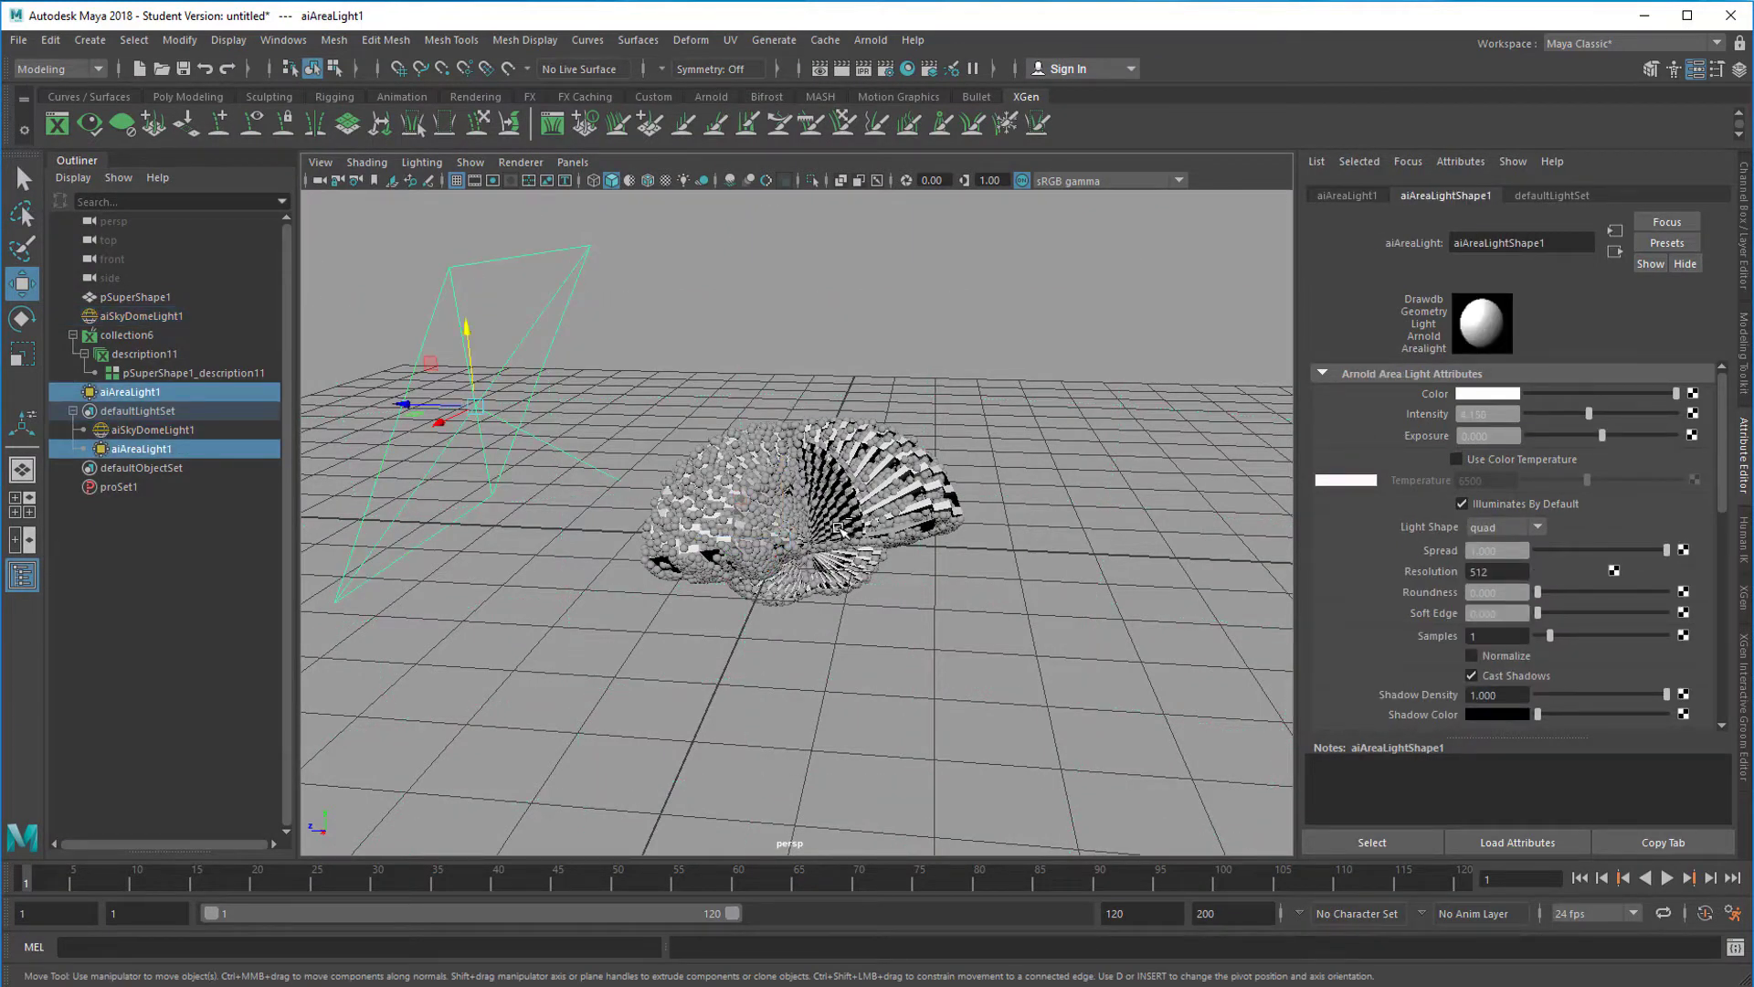
key(ctrl+d)
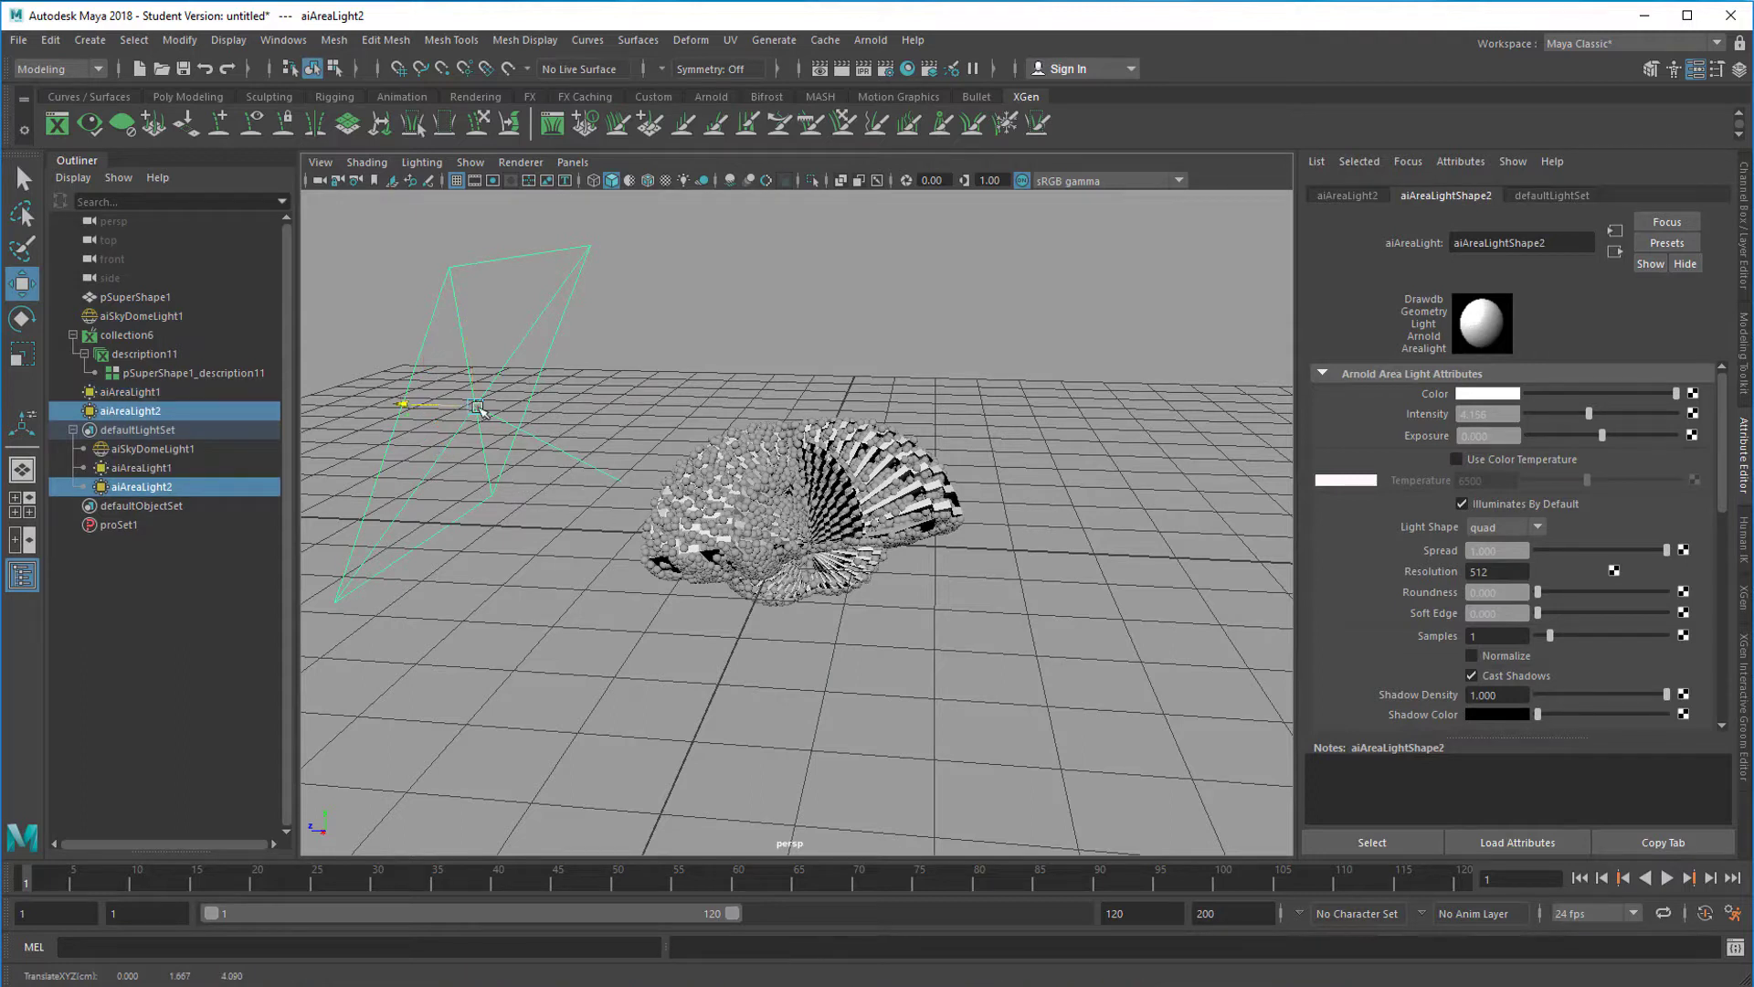
drag(406, 404, 1026, 442)
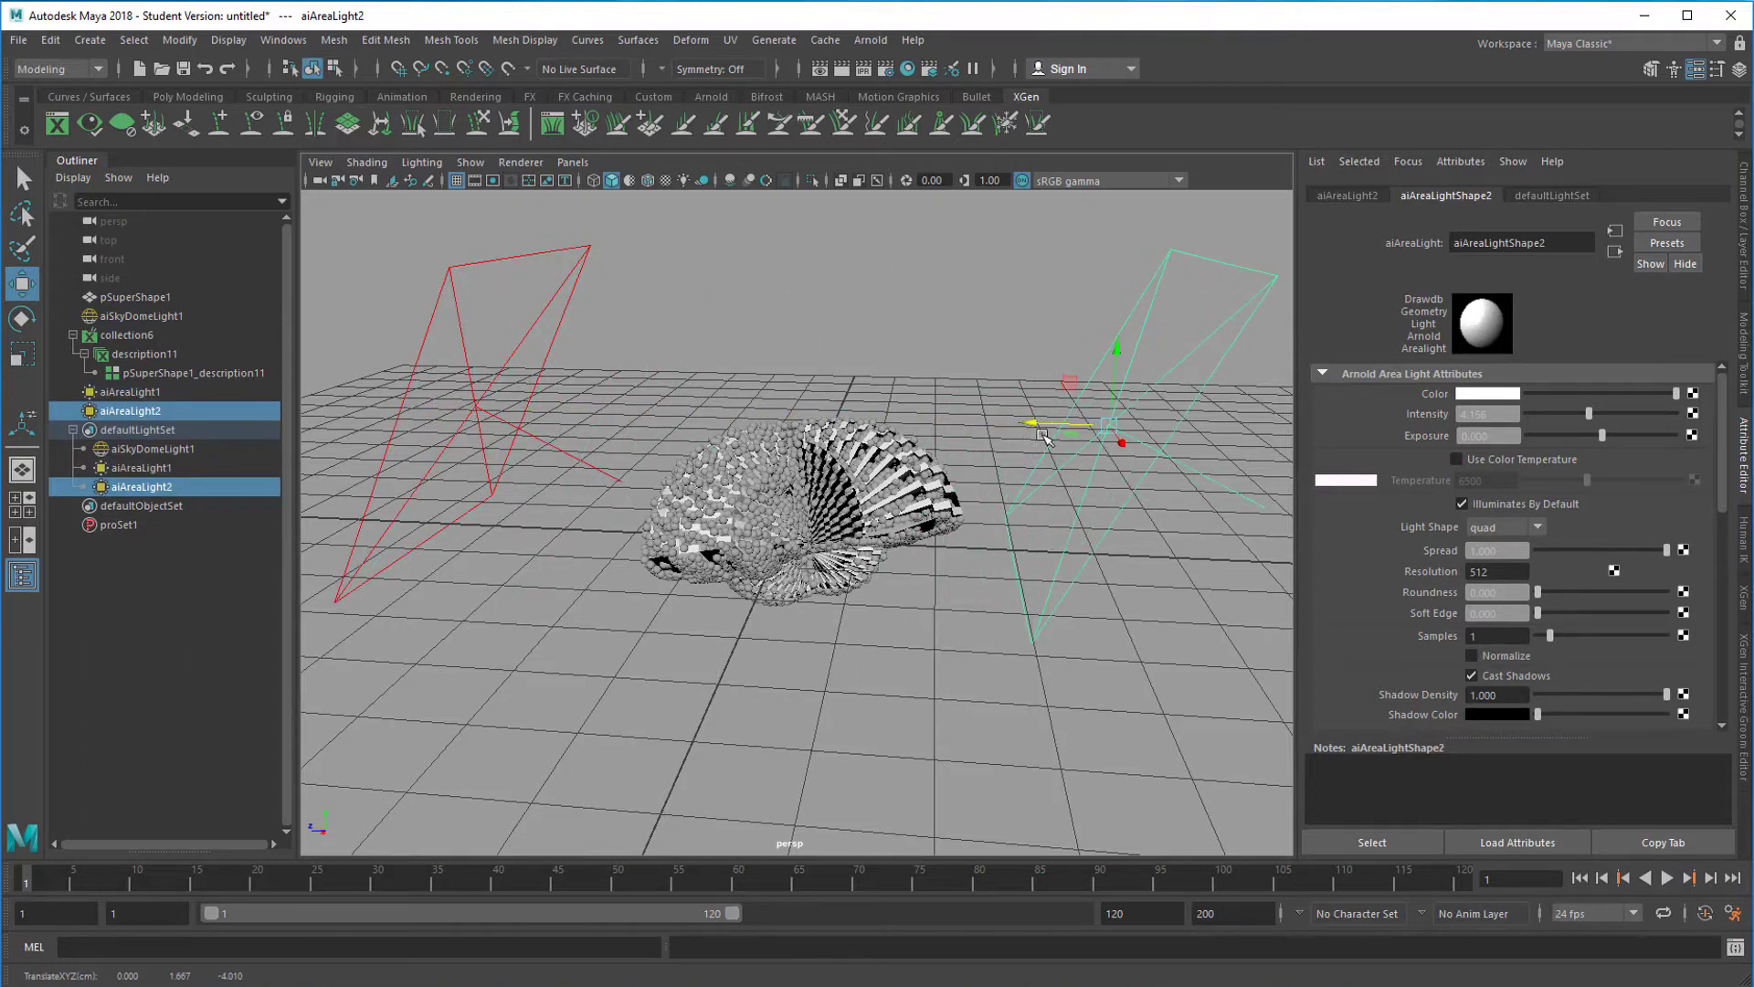
Step: Rotate the duplicated area light to face the super shape from below, and lower it beneath the grid closer to the shape
key(e)
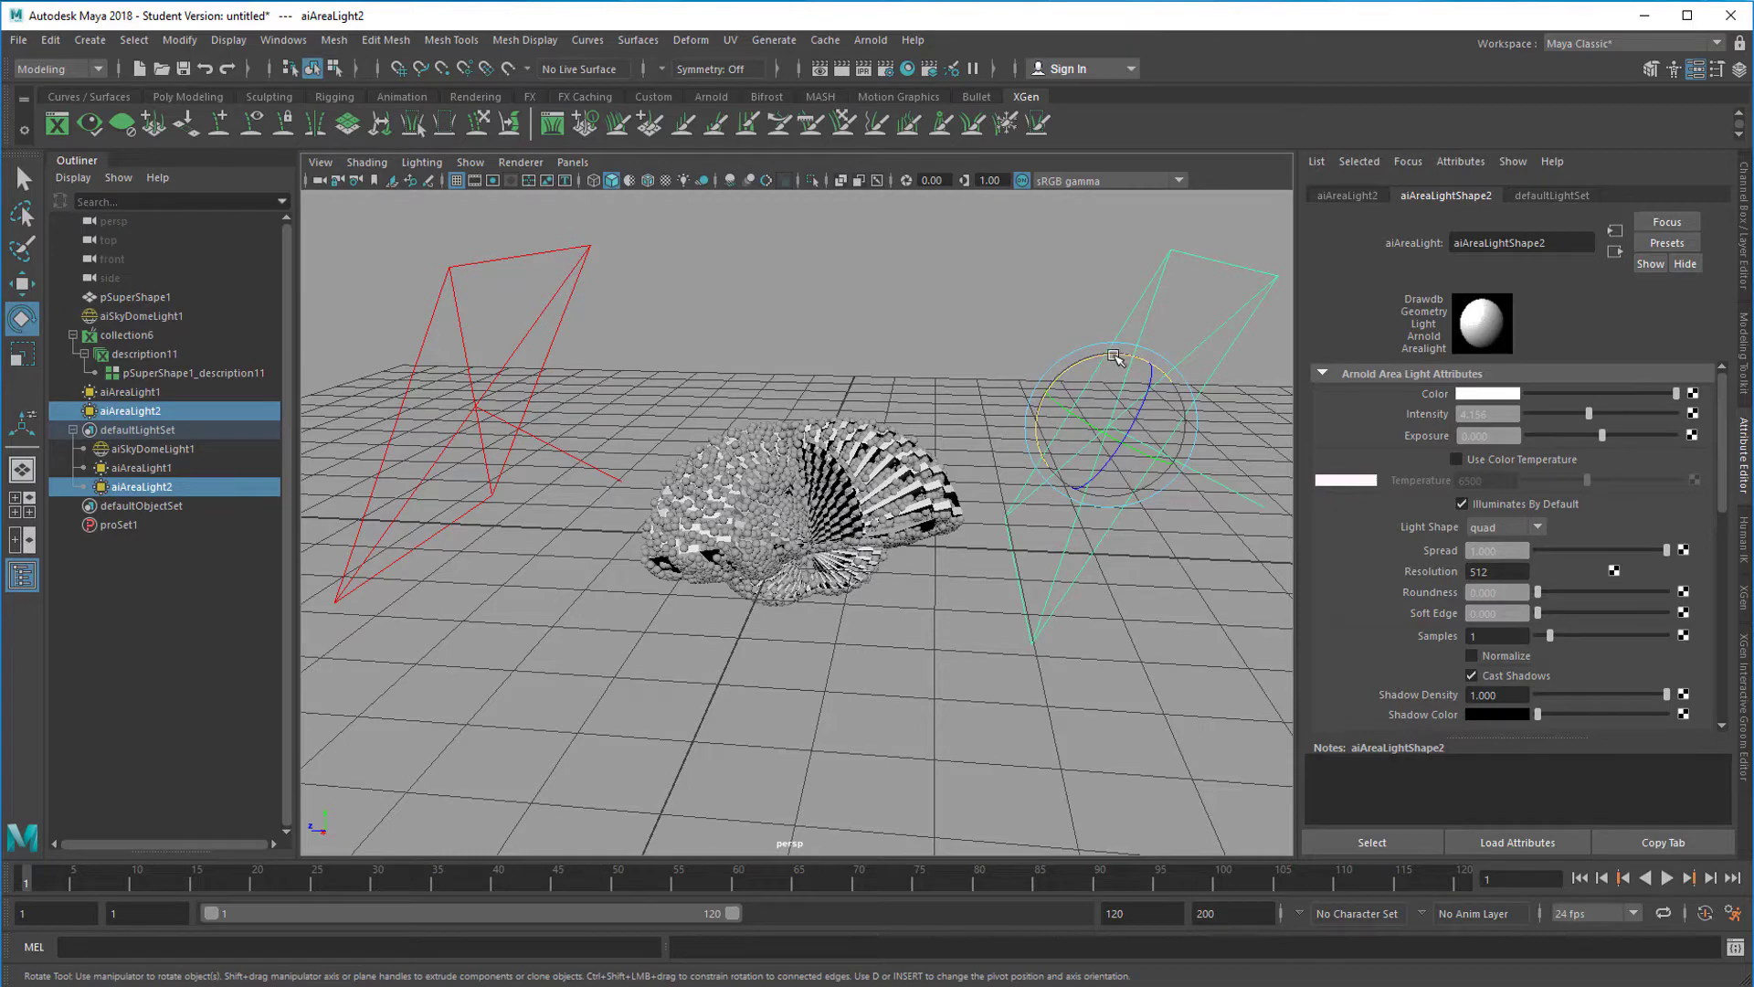
drag(1119, 369, 1135, 569)
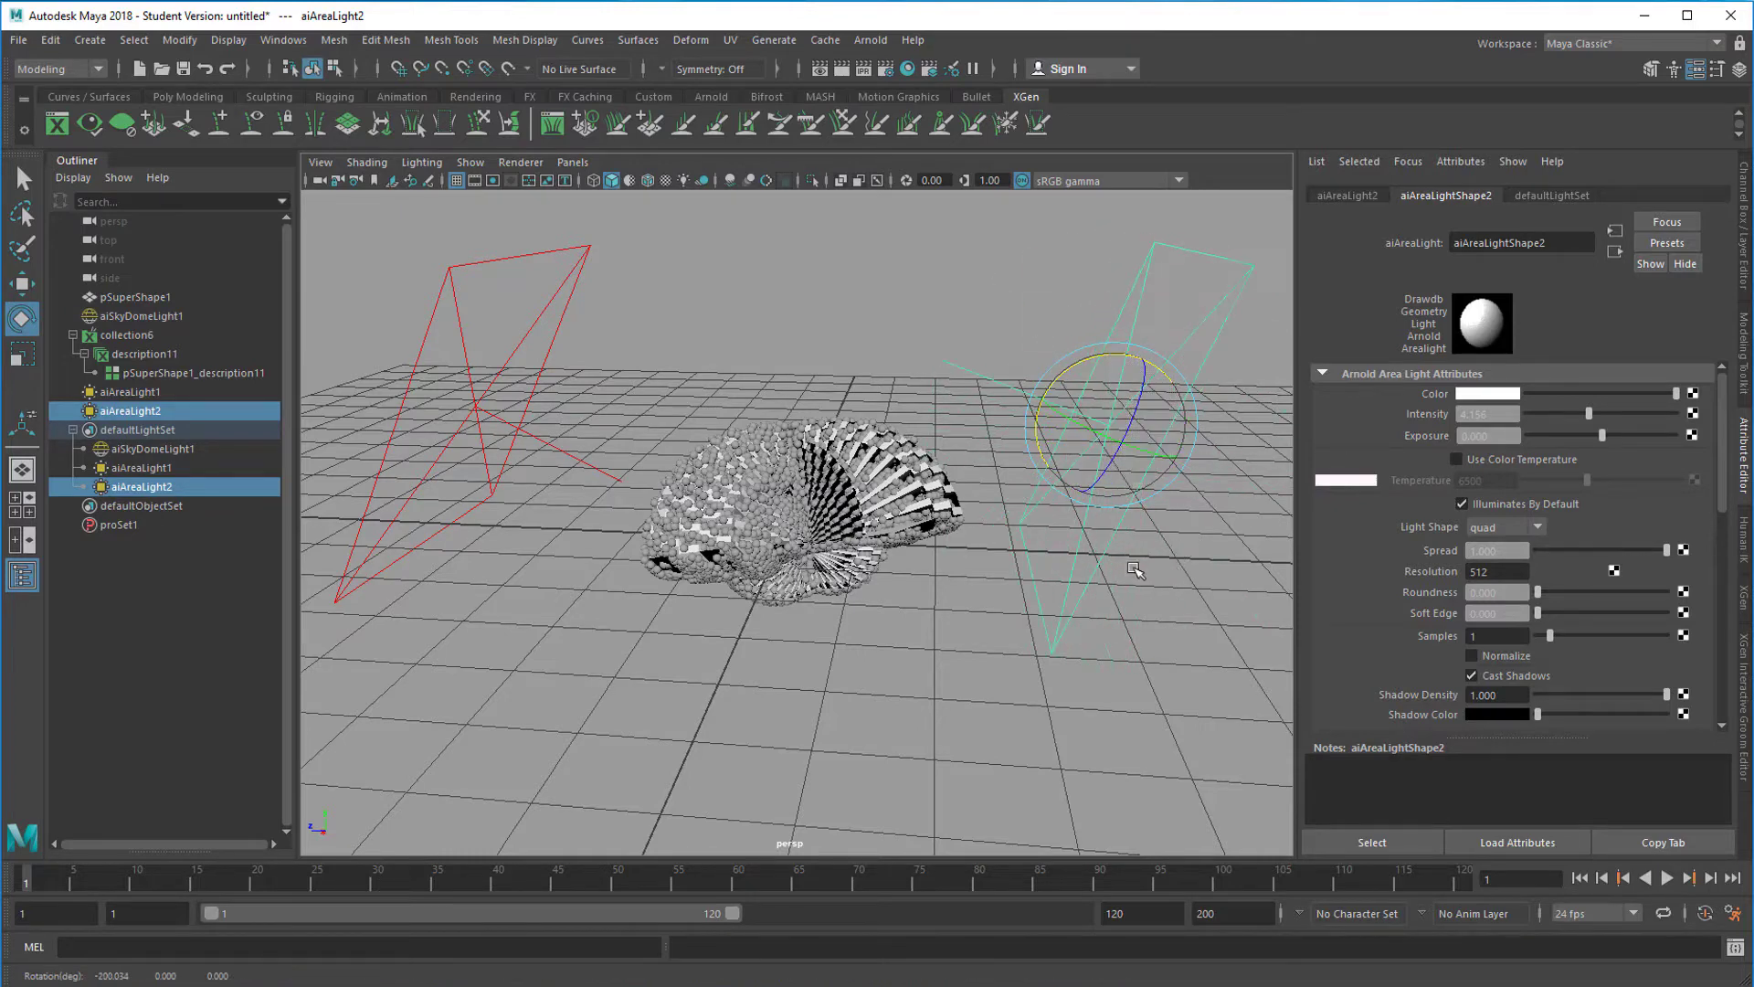
key(w)
drag(1115, 359, 993, 679)
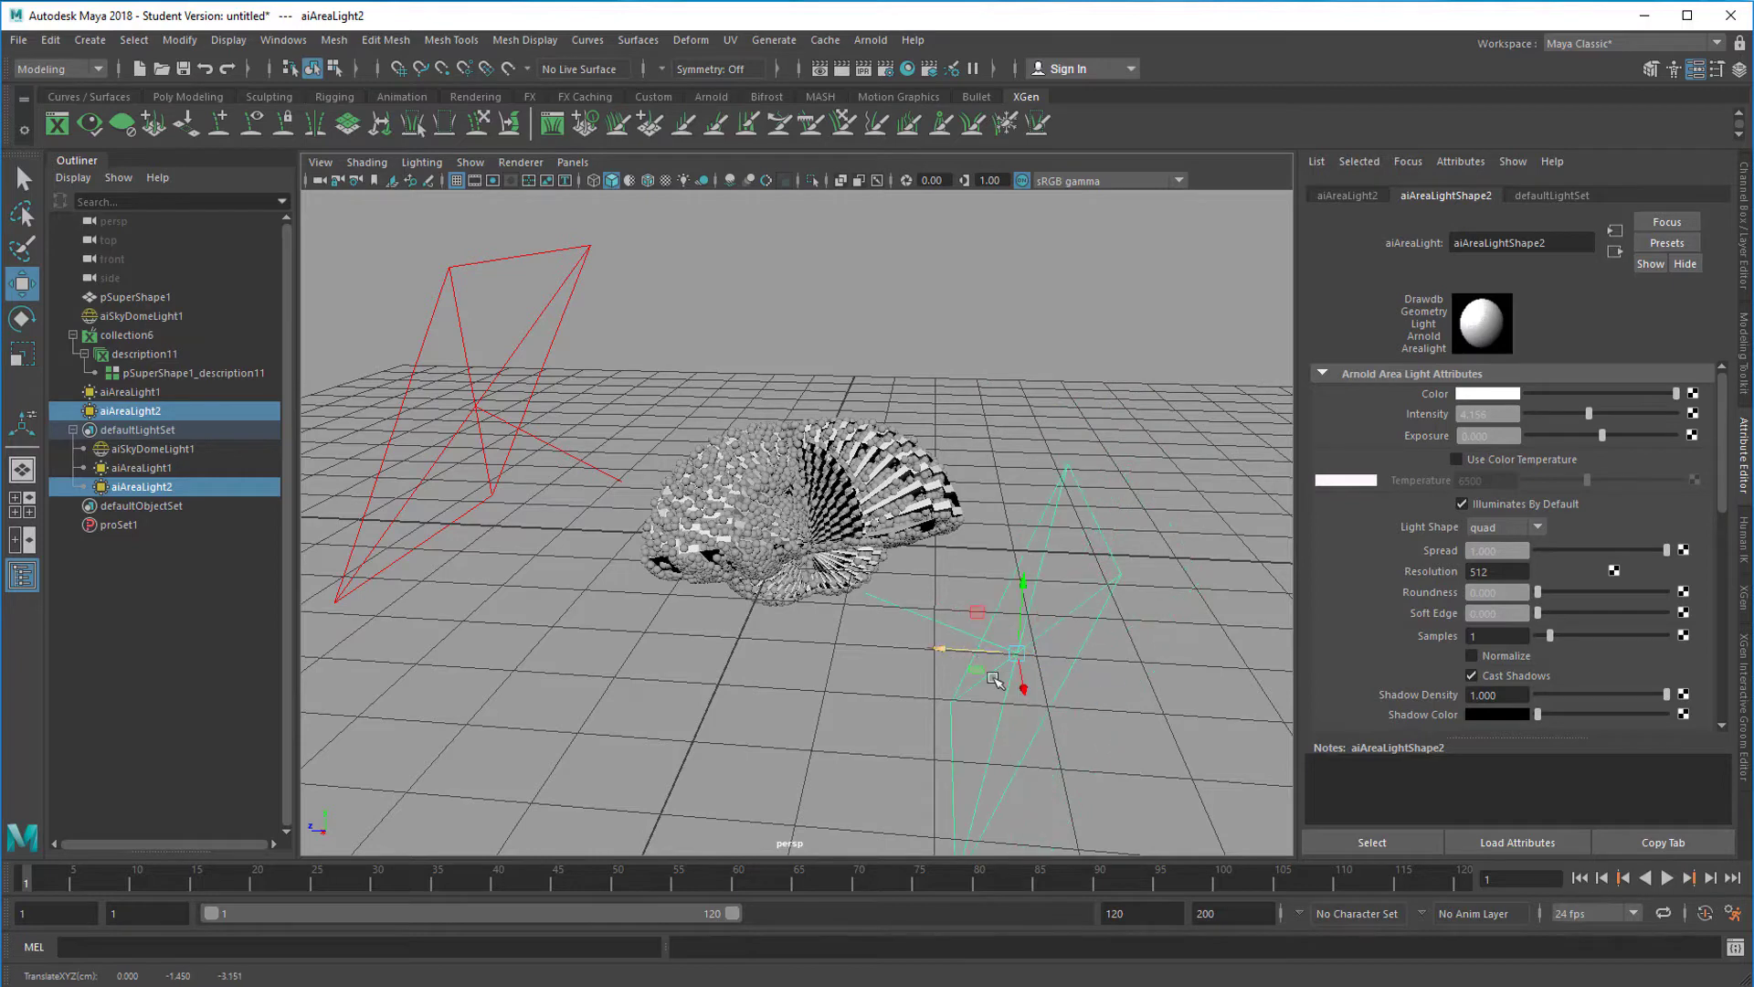
key(e)
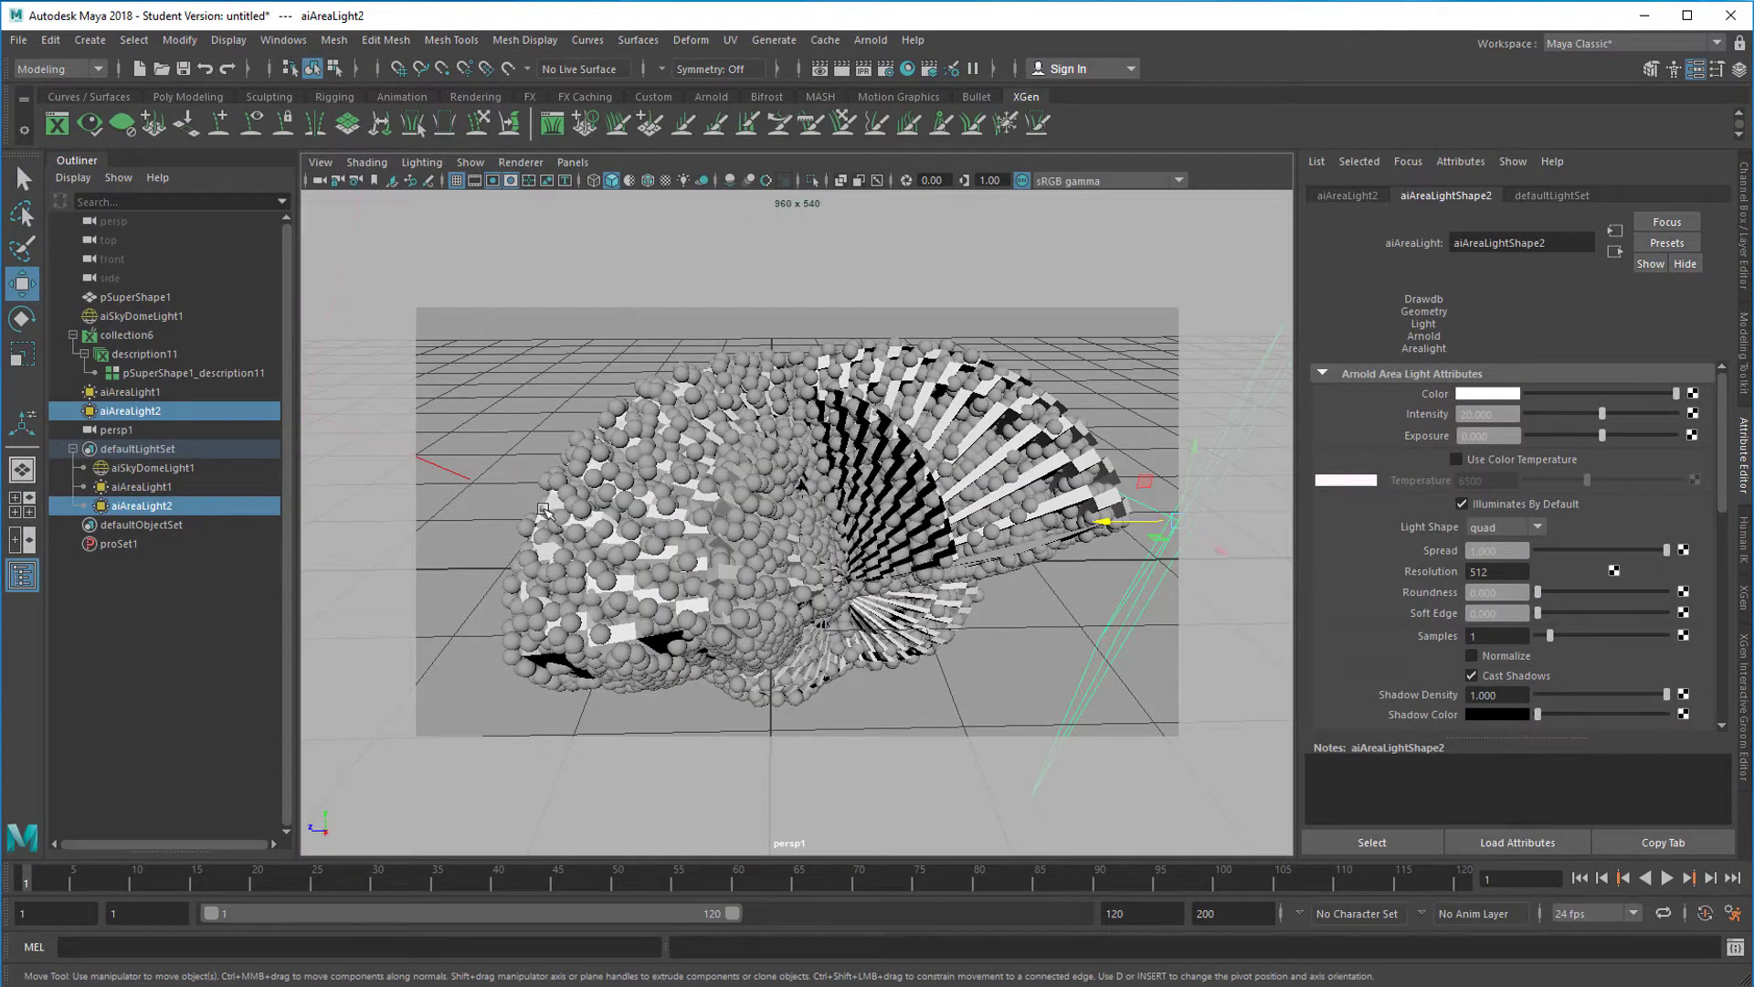
Step: Replace the settings of the super shape's aiStandardSurface1 material with the Clay preset
click(149, 296)
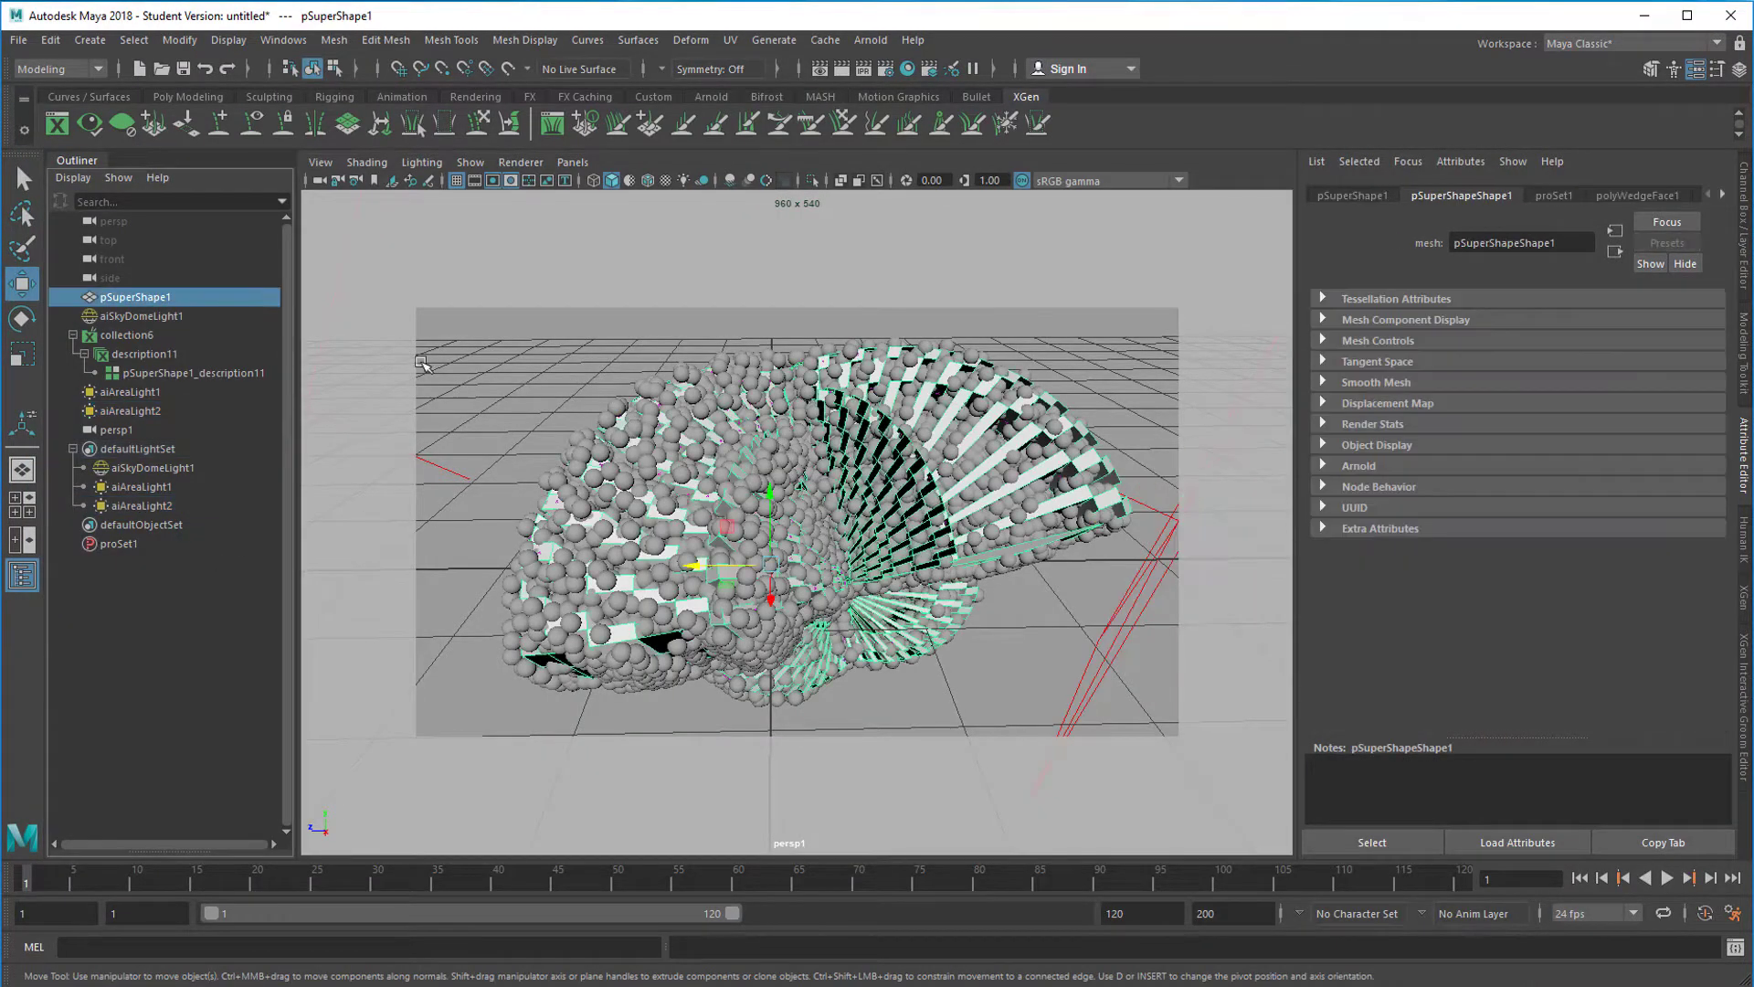
click(1721, 195)
click(1721, 196)
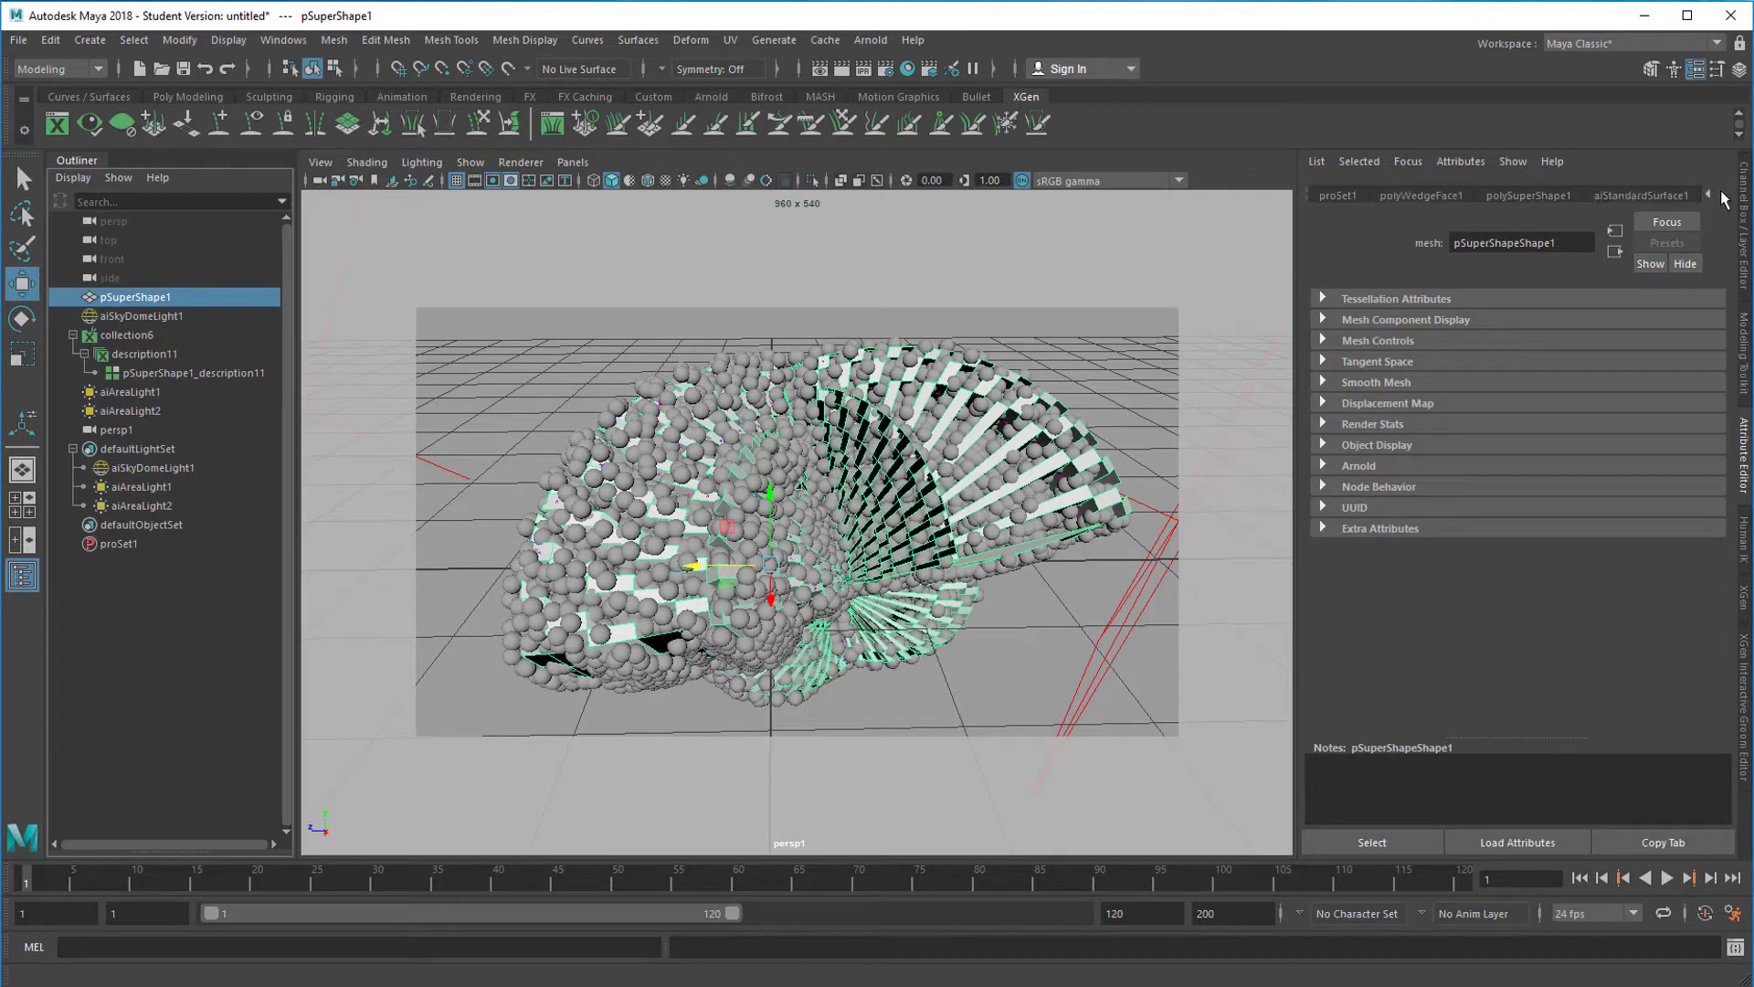
click(1673, 198)
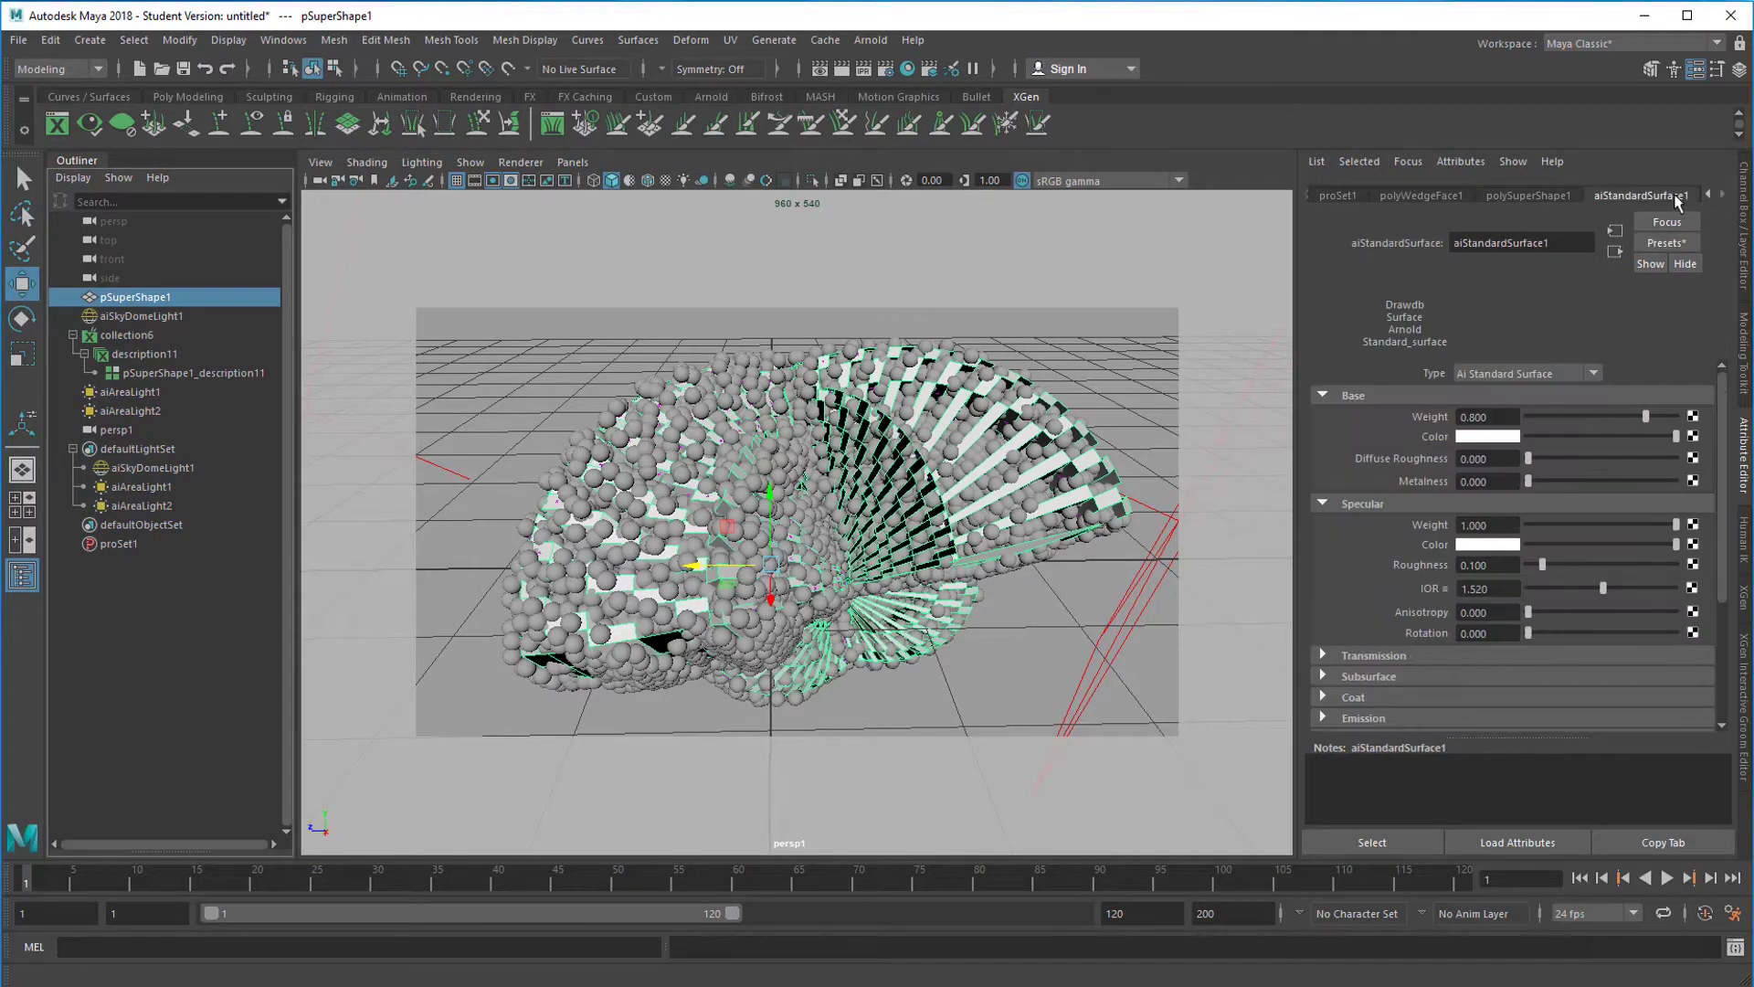
click(1667, 243)
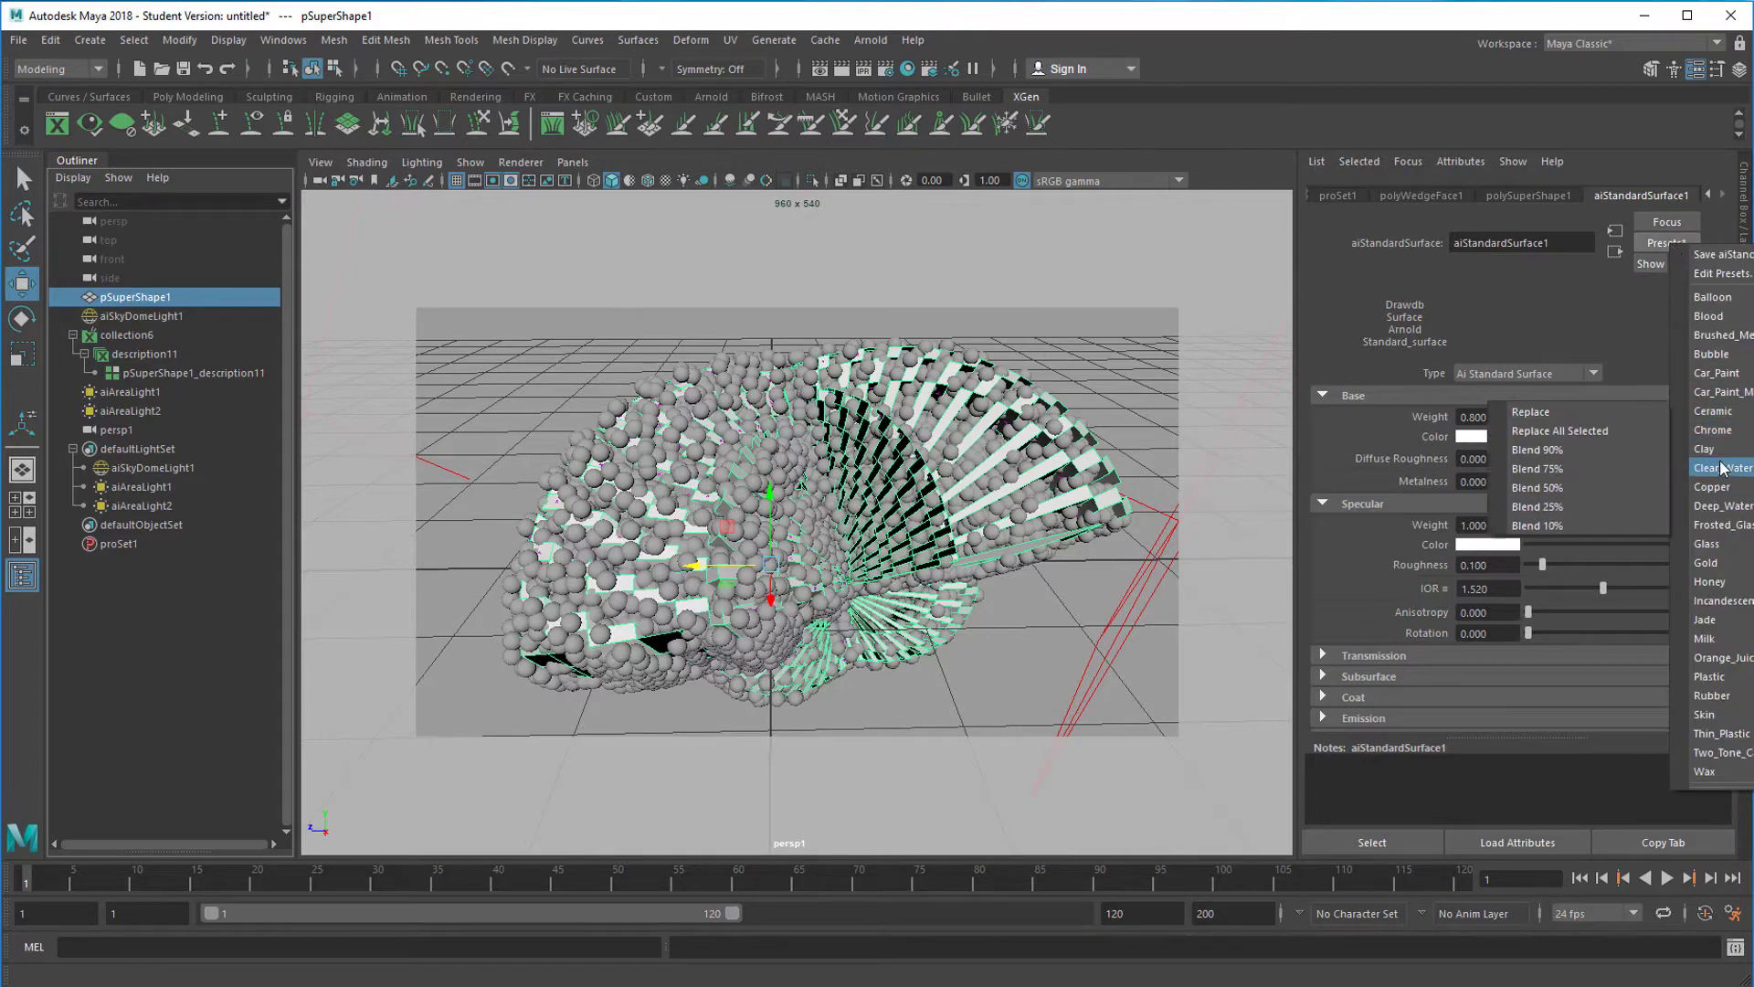
mouse_move(1705, 449)
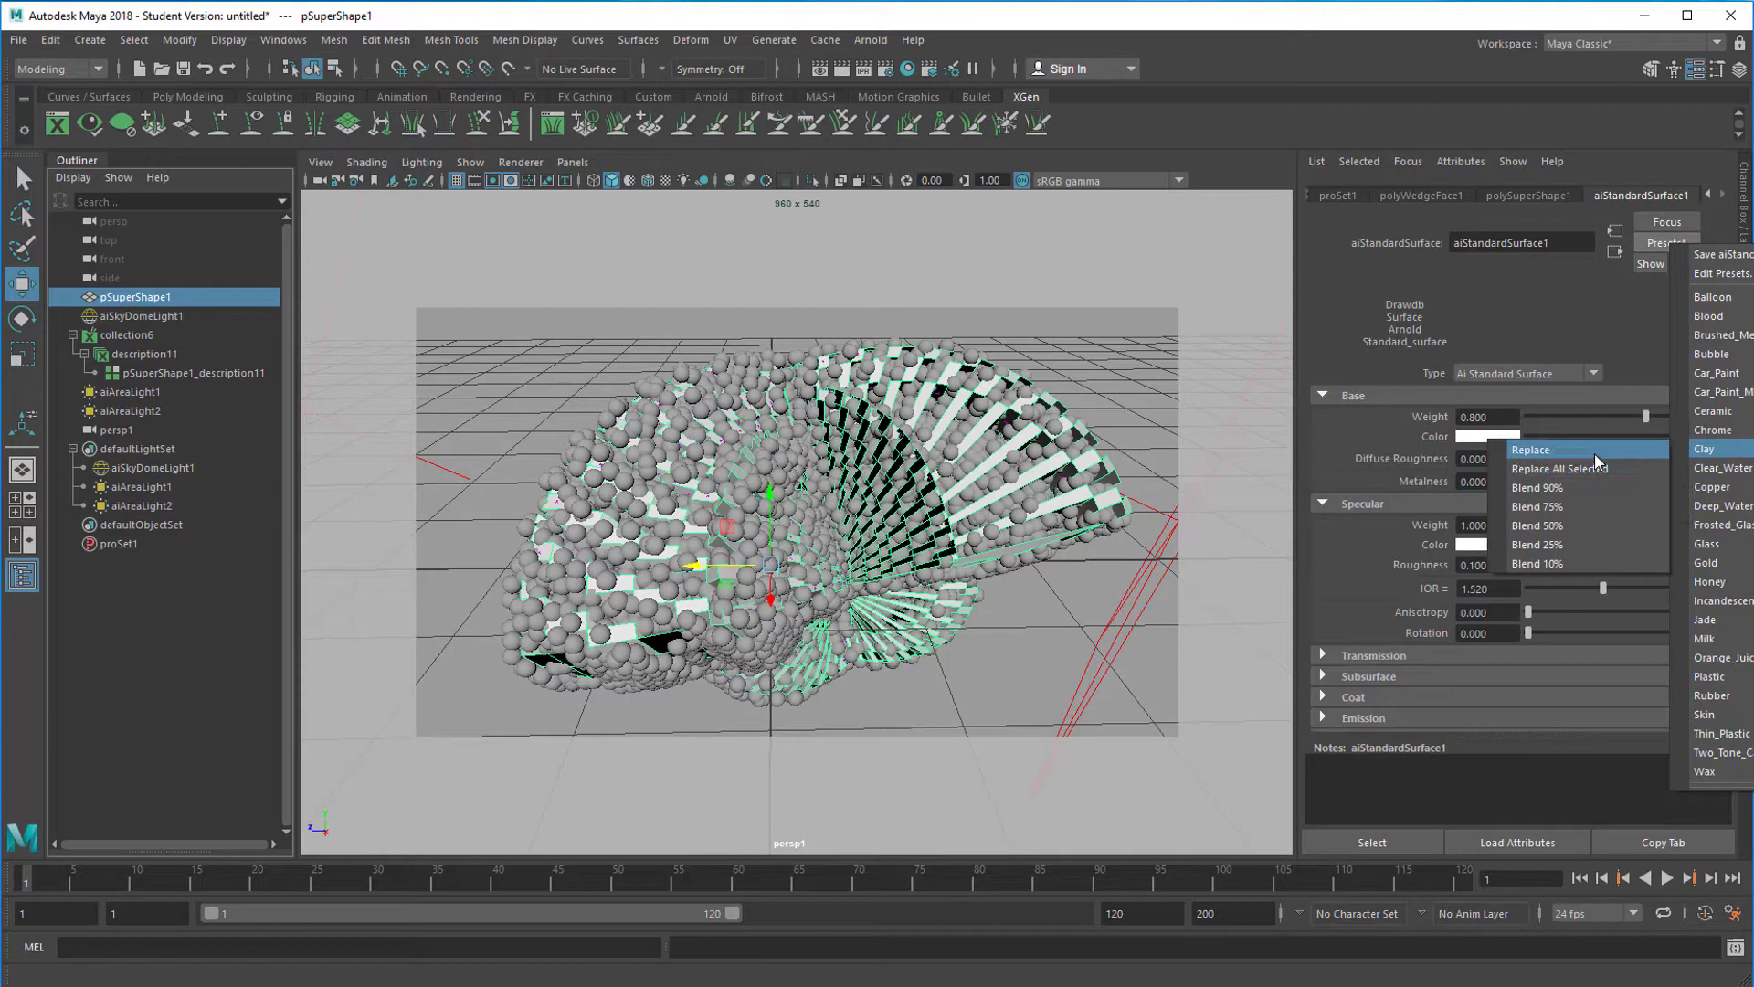
click(1595, 465)
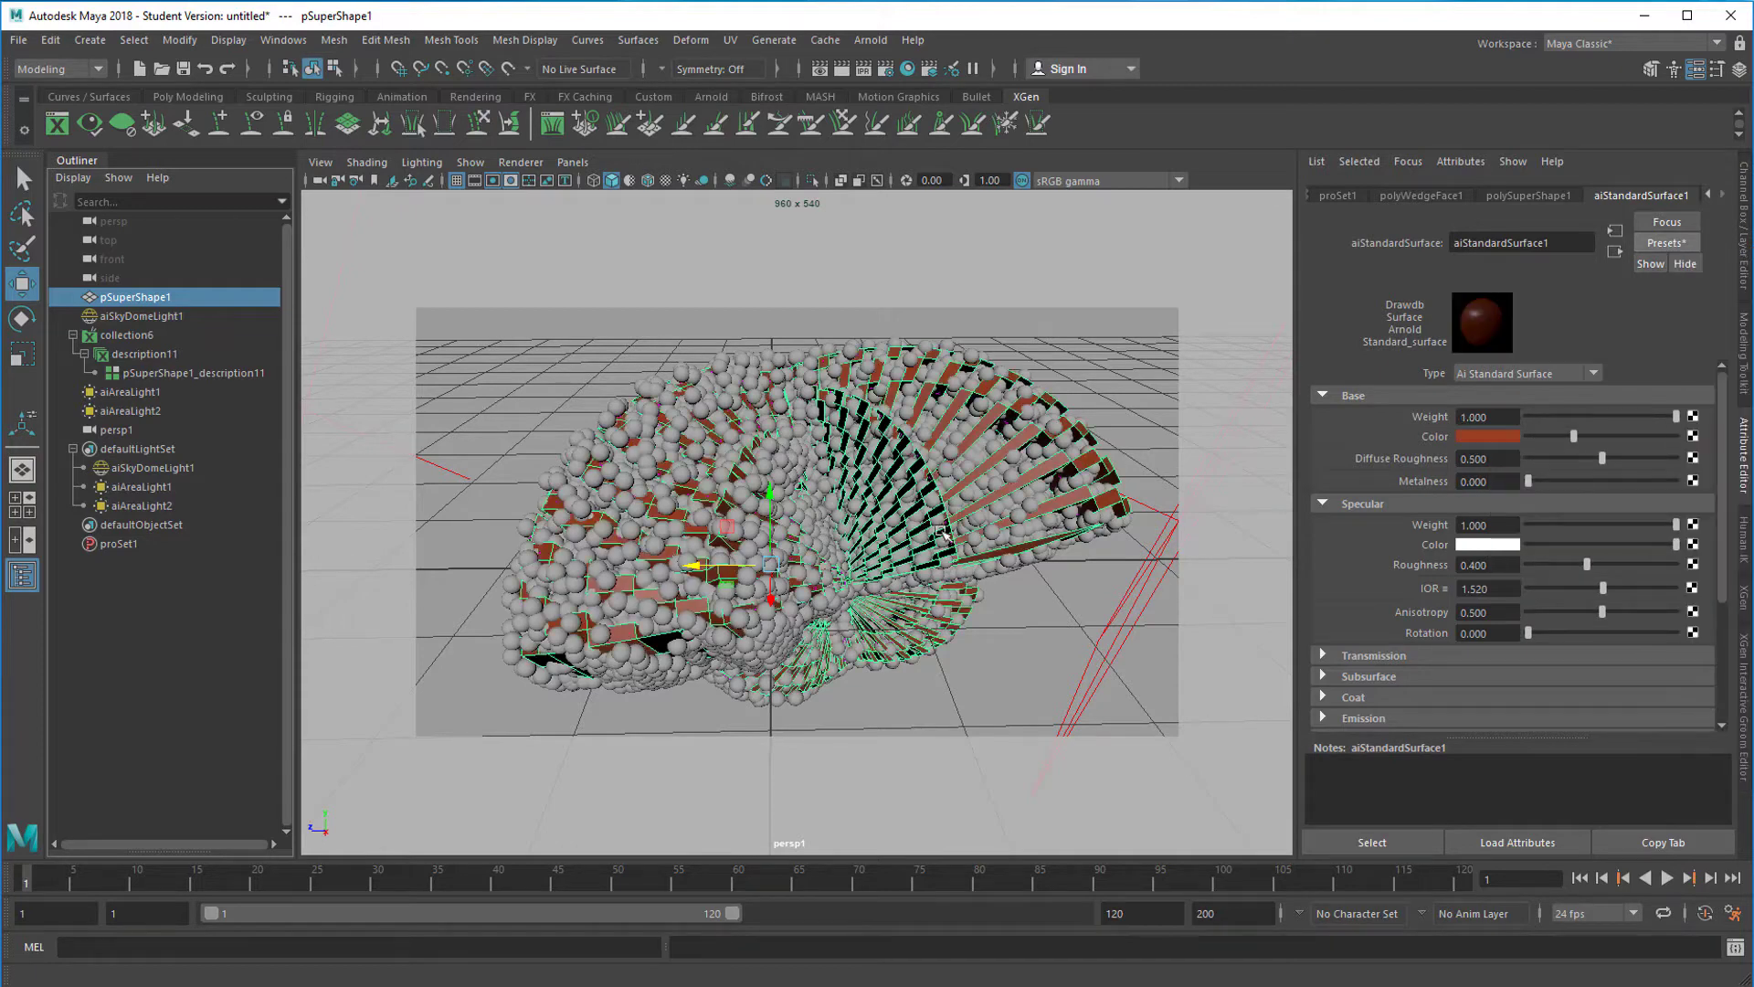
Step: Render the scene with Arnold through the persp1 camera, and move the render view clear of the material attributes
click(868, 39)
click(890, 72)
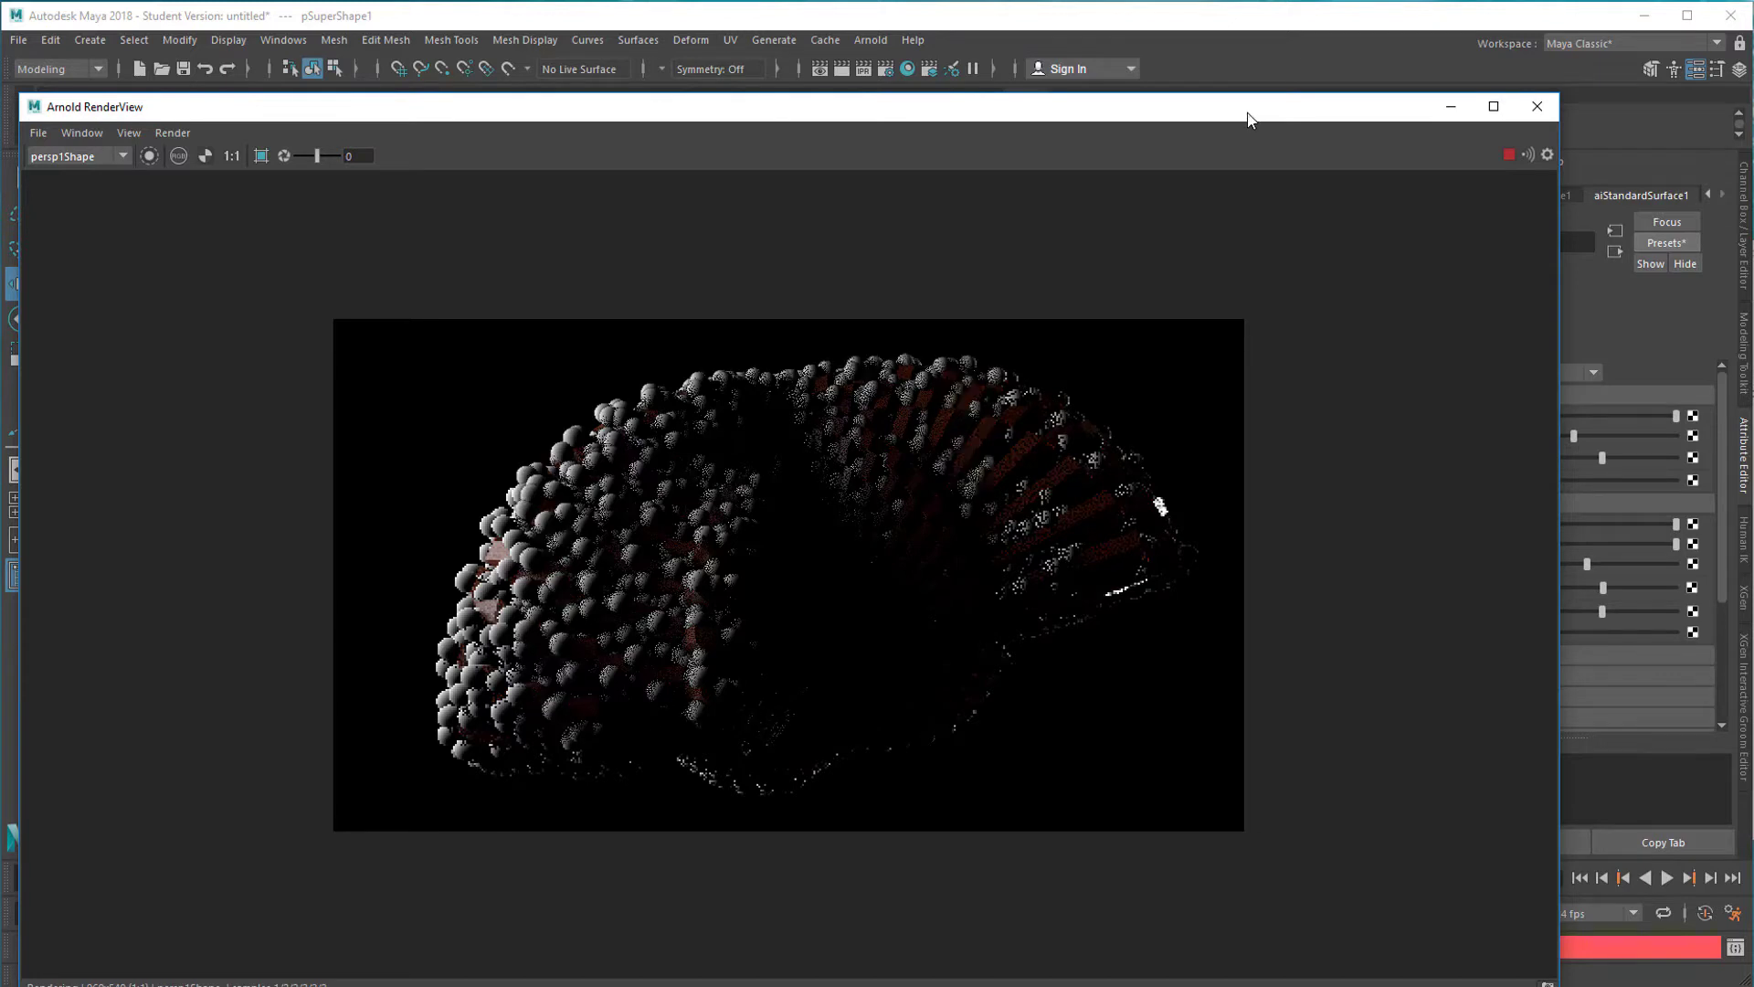
drag(1249, 119, 835, 221)
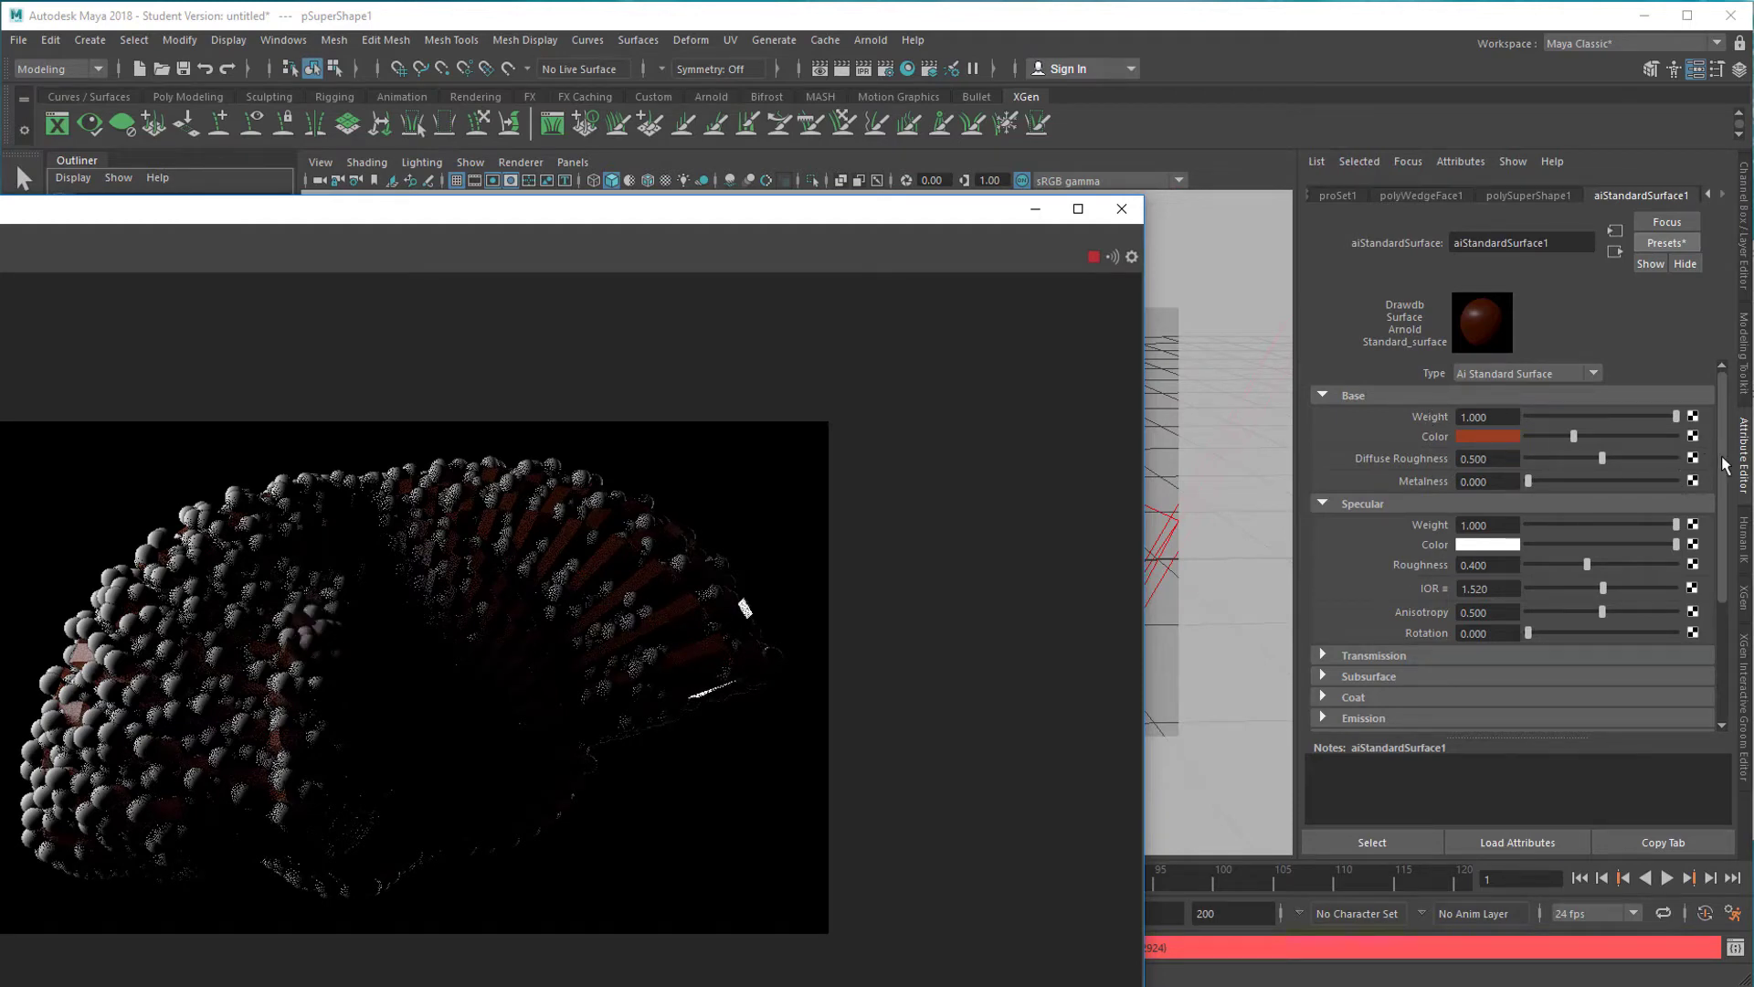
Step: Give the aiStandardSurface1 material a red emission with a weight of 0.240, and check it in the Arnold render
drag(1724, 466, 1727, 607)
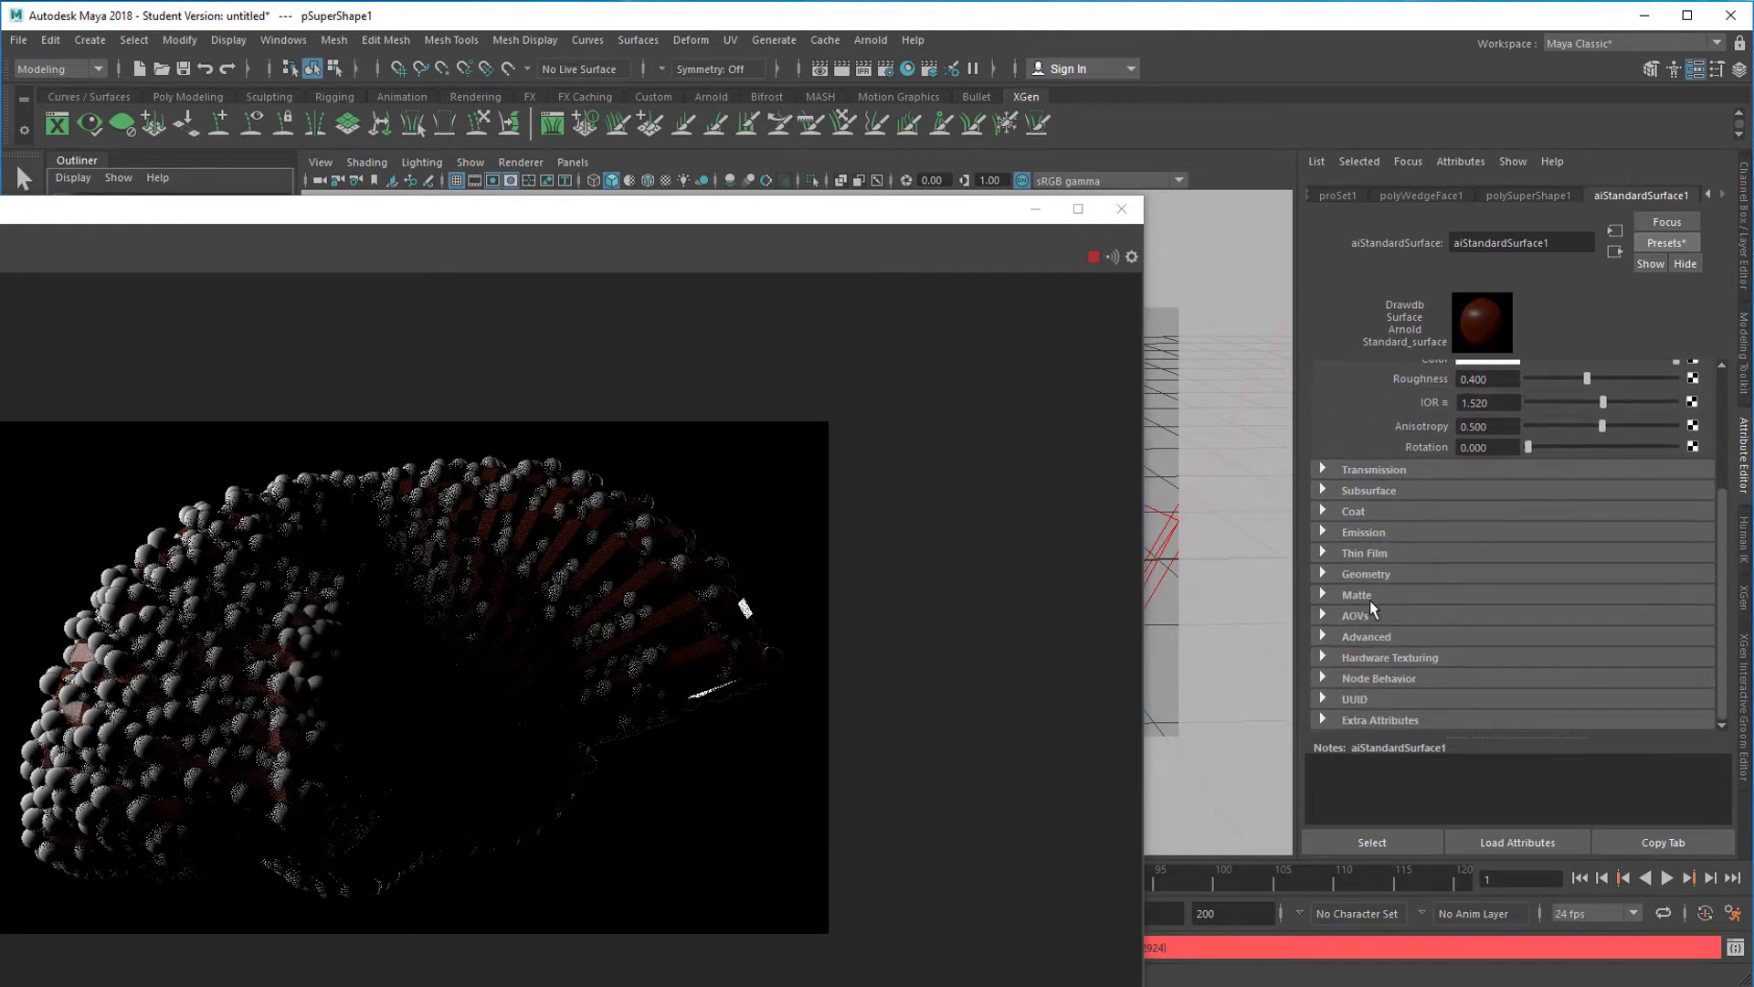
click(1324, 530)
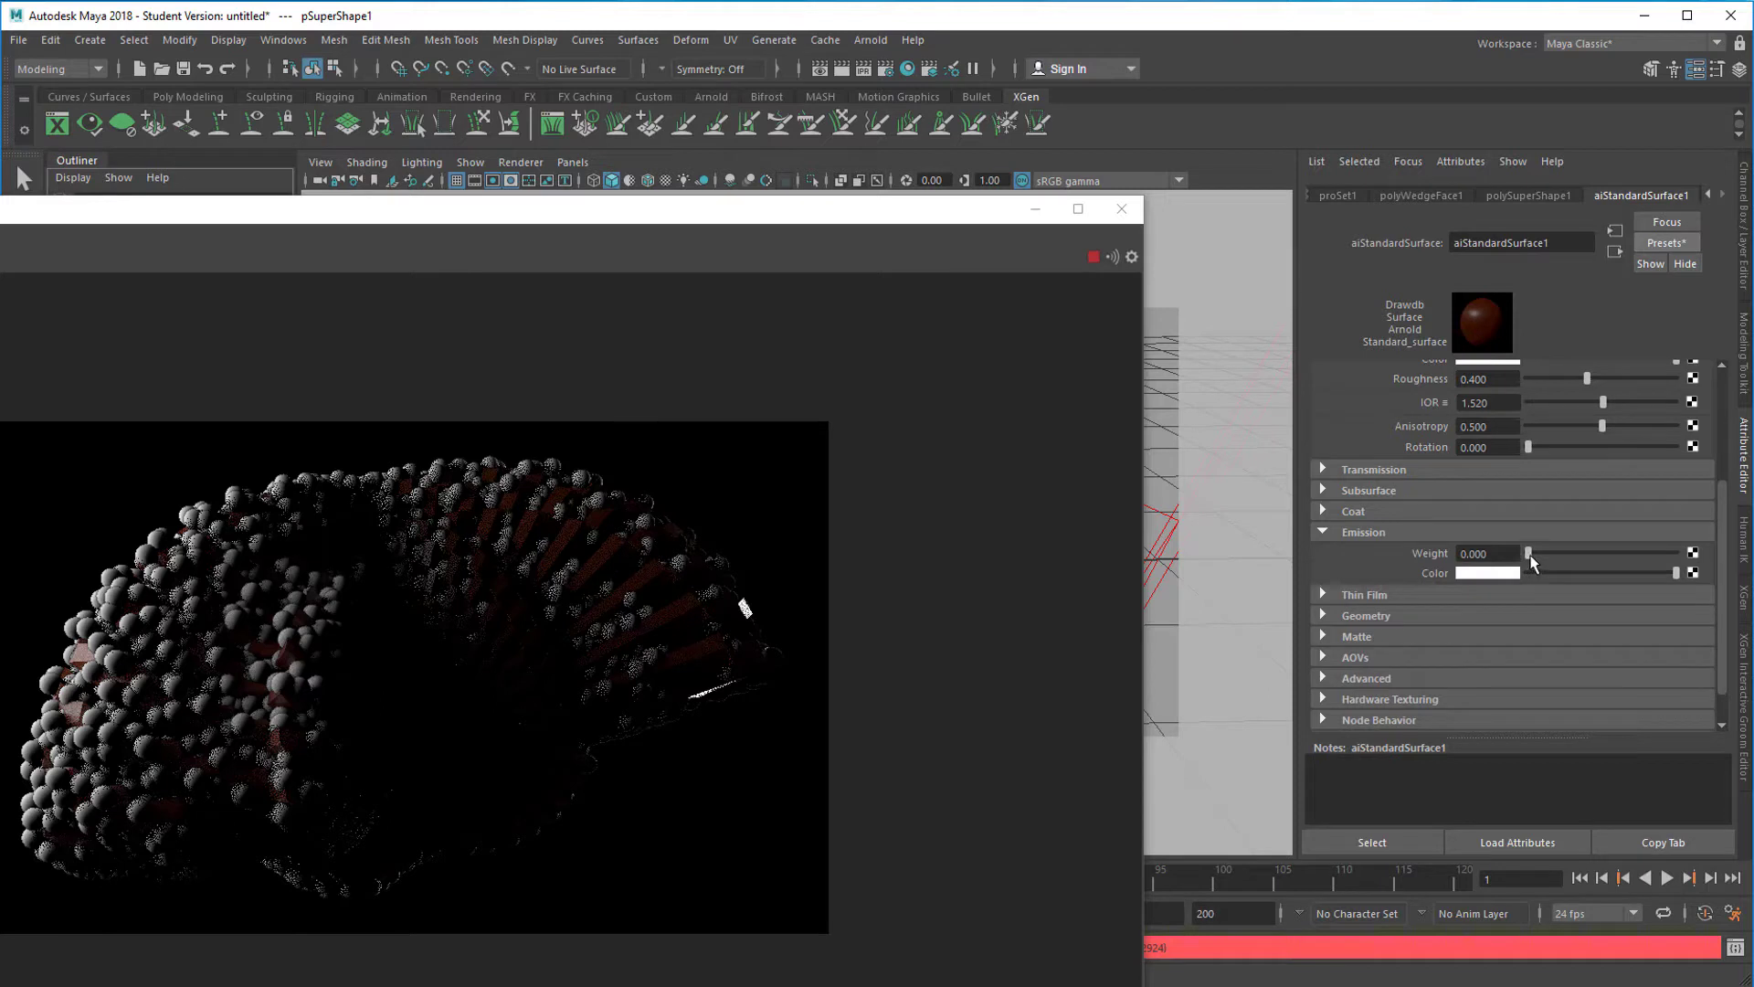
drag(1532, 556, 1562, 553)
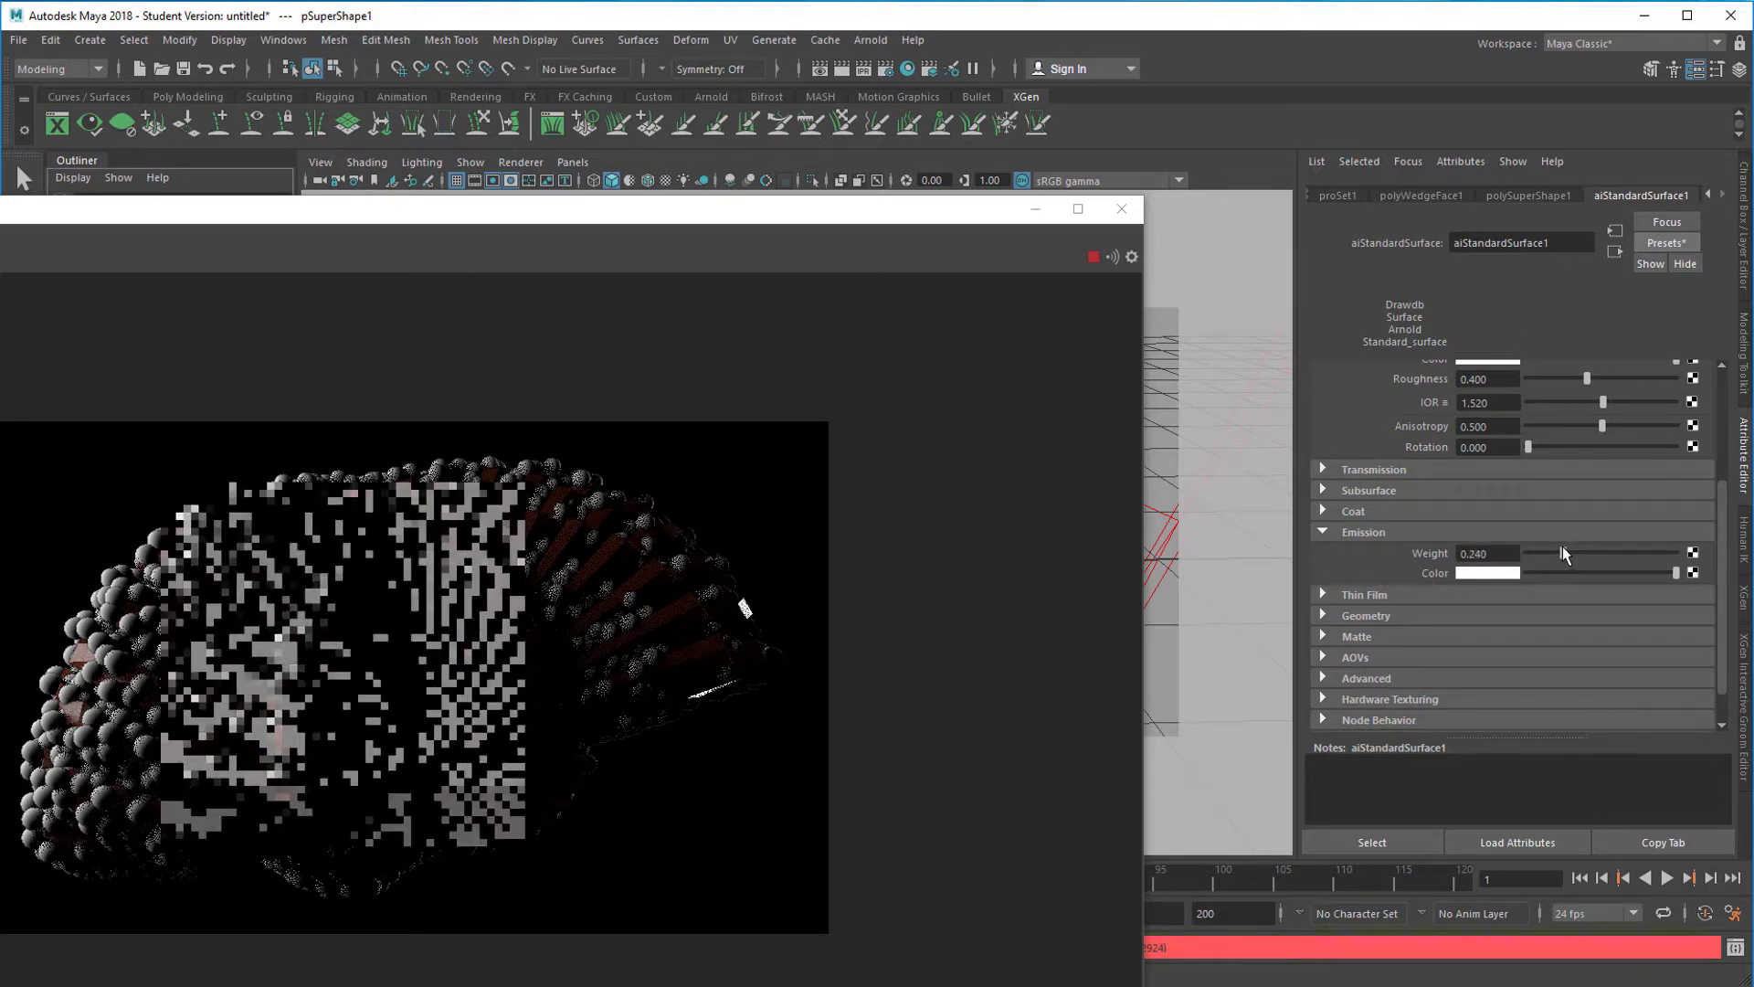
click(1511, 578)
click(1678, 629)
drag(1677, 628, 1679, 608)
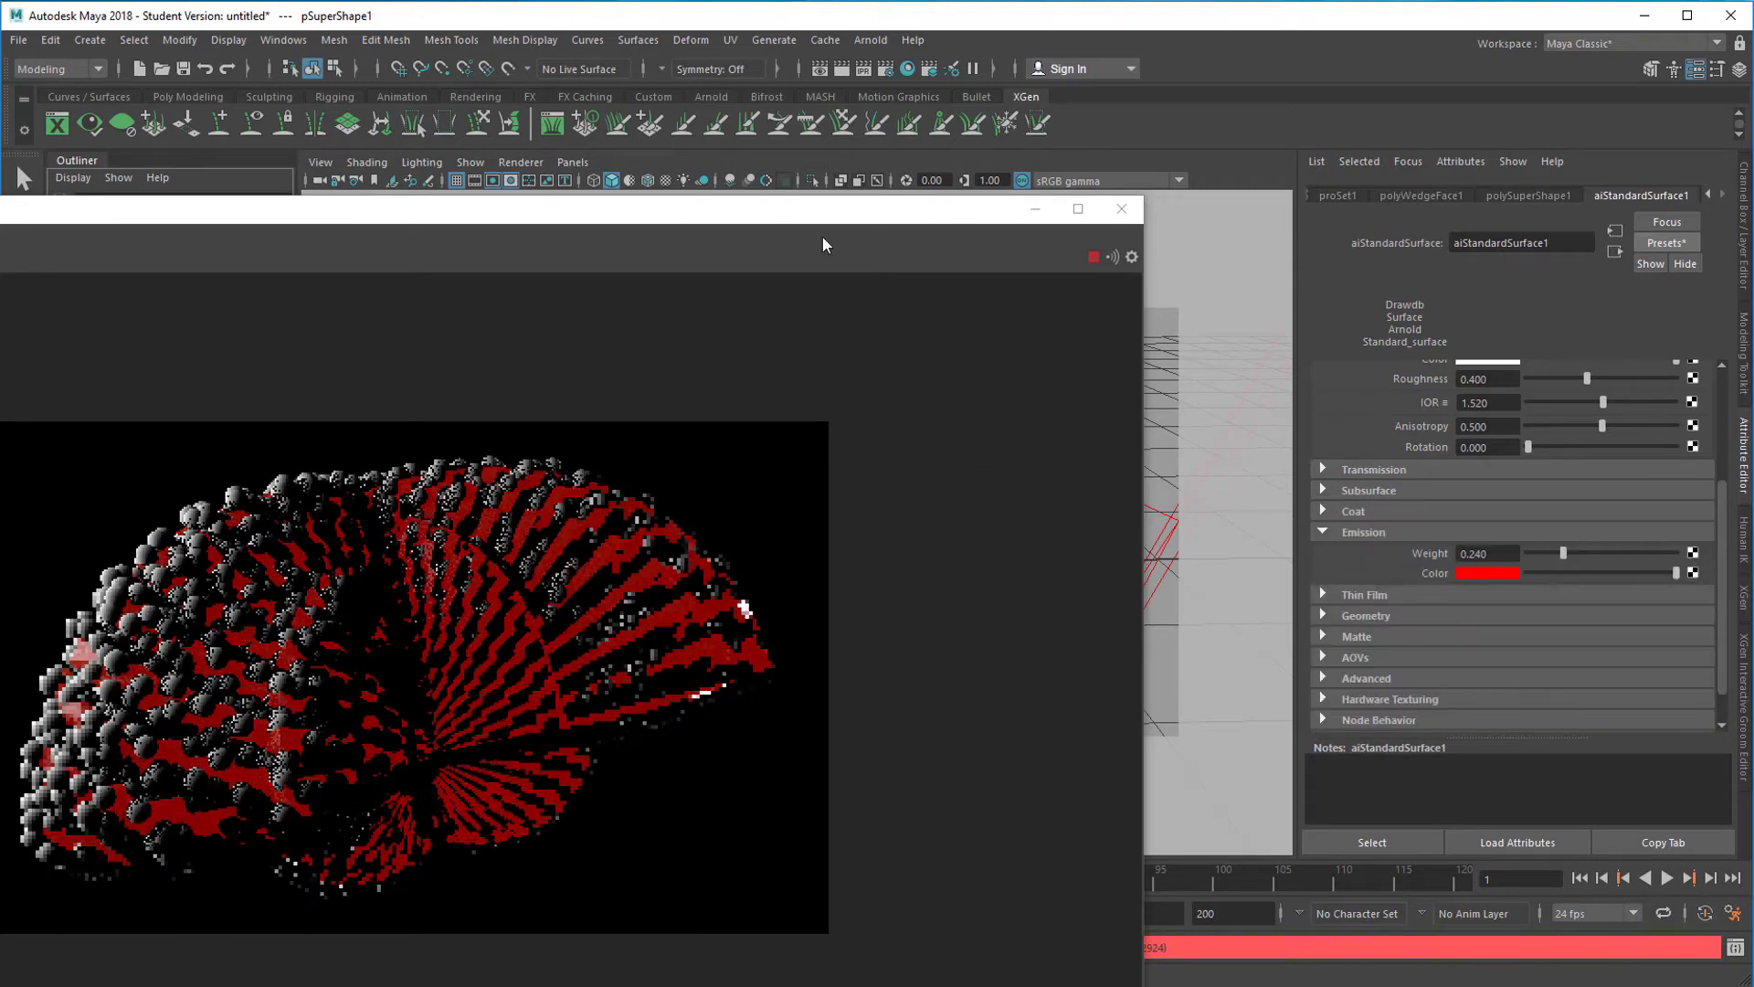
drag(803, 216, 1290, 113)
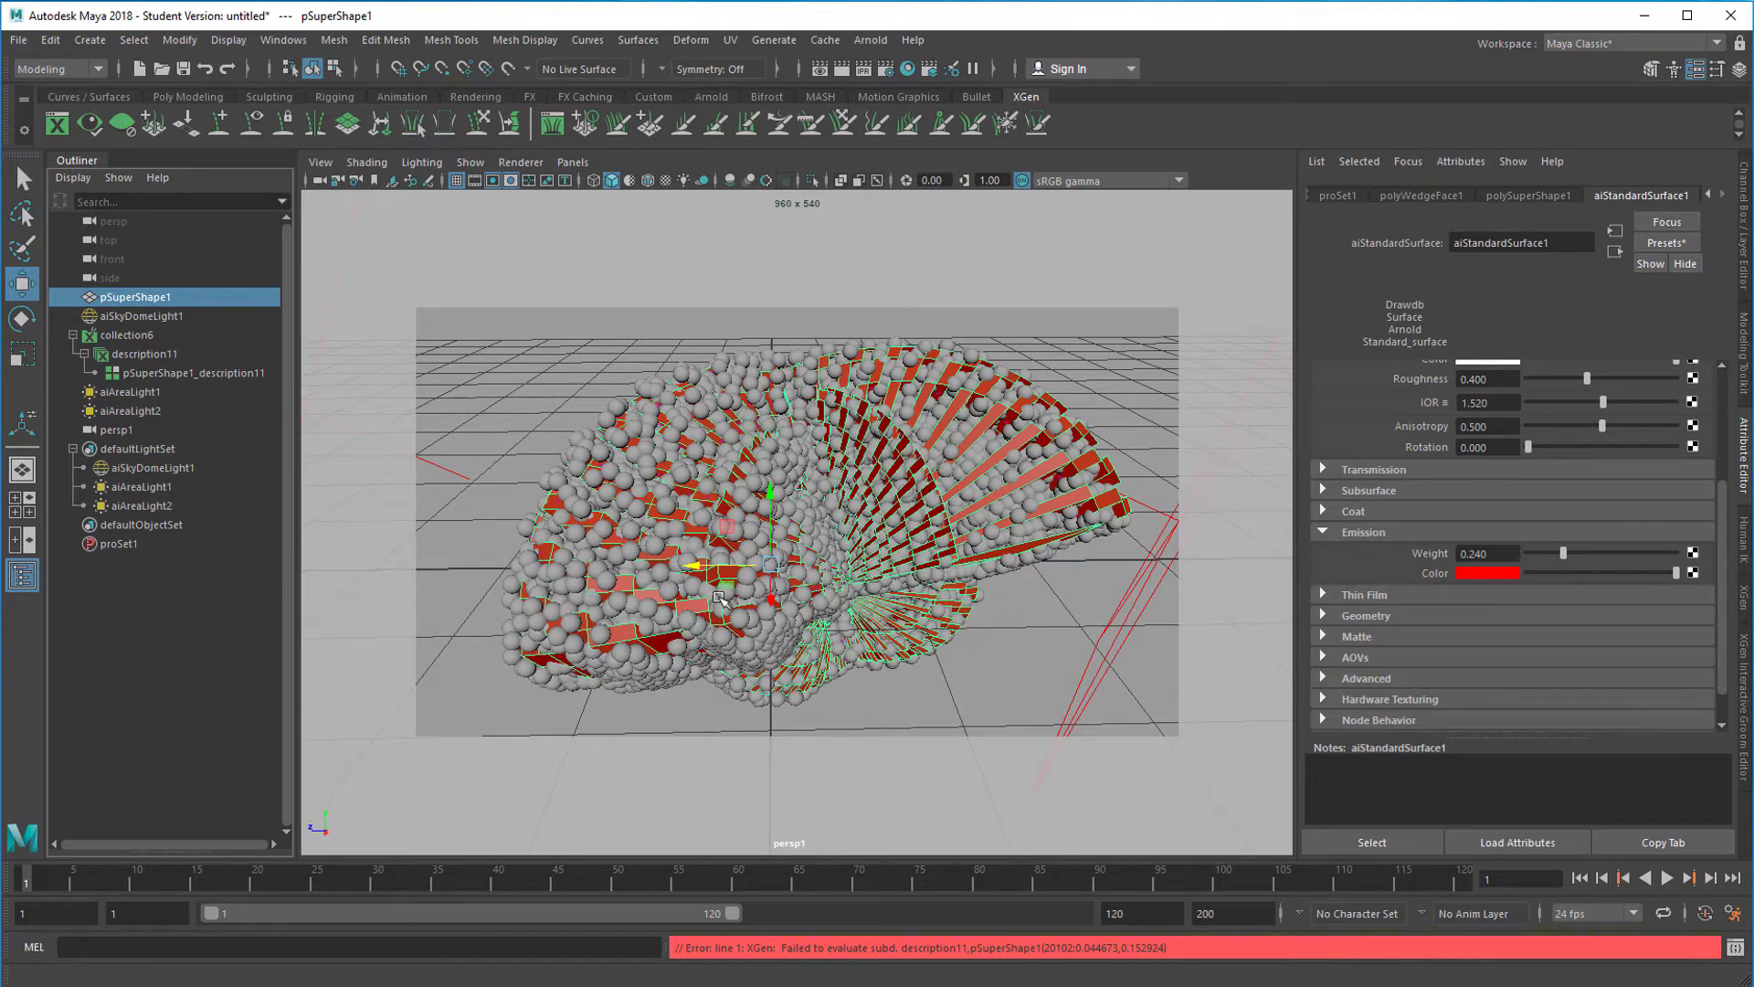
Step: Switch to the Animation menu set and create a clockwise turntable animation of the super shape with 400 frames
click(97, 68)
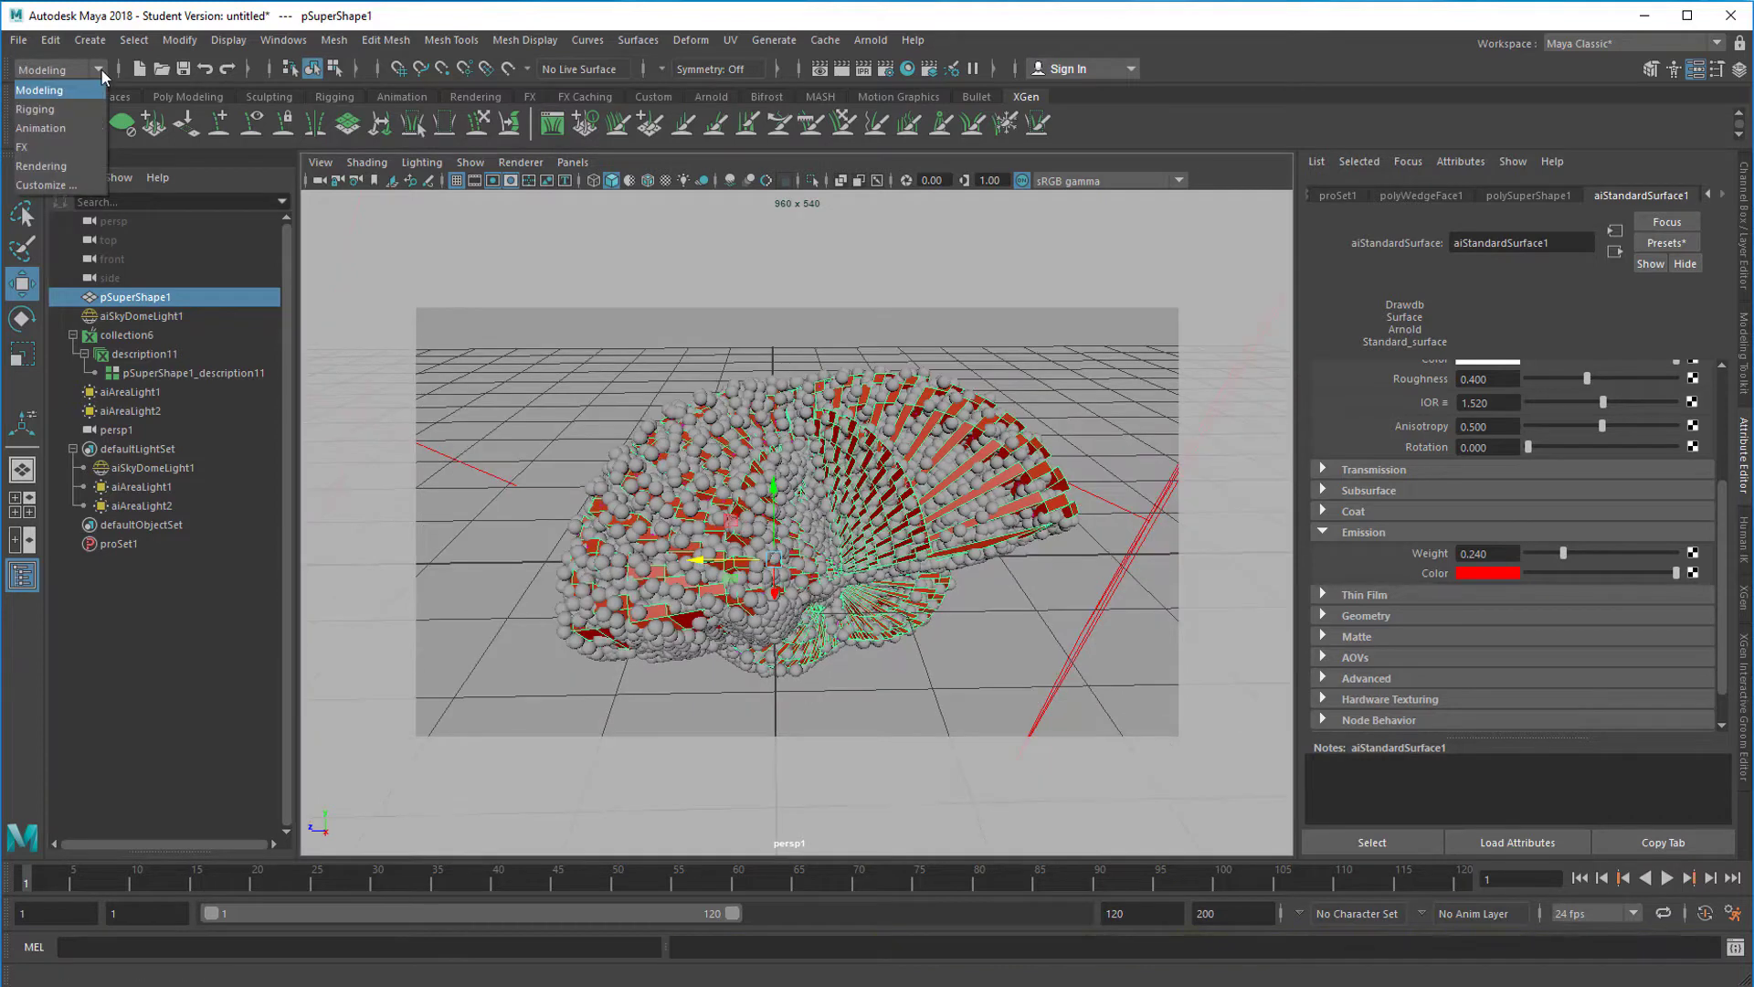
click(68, 128)
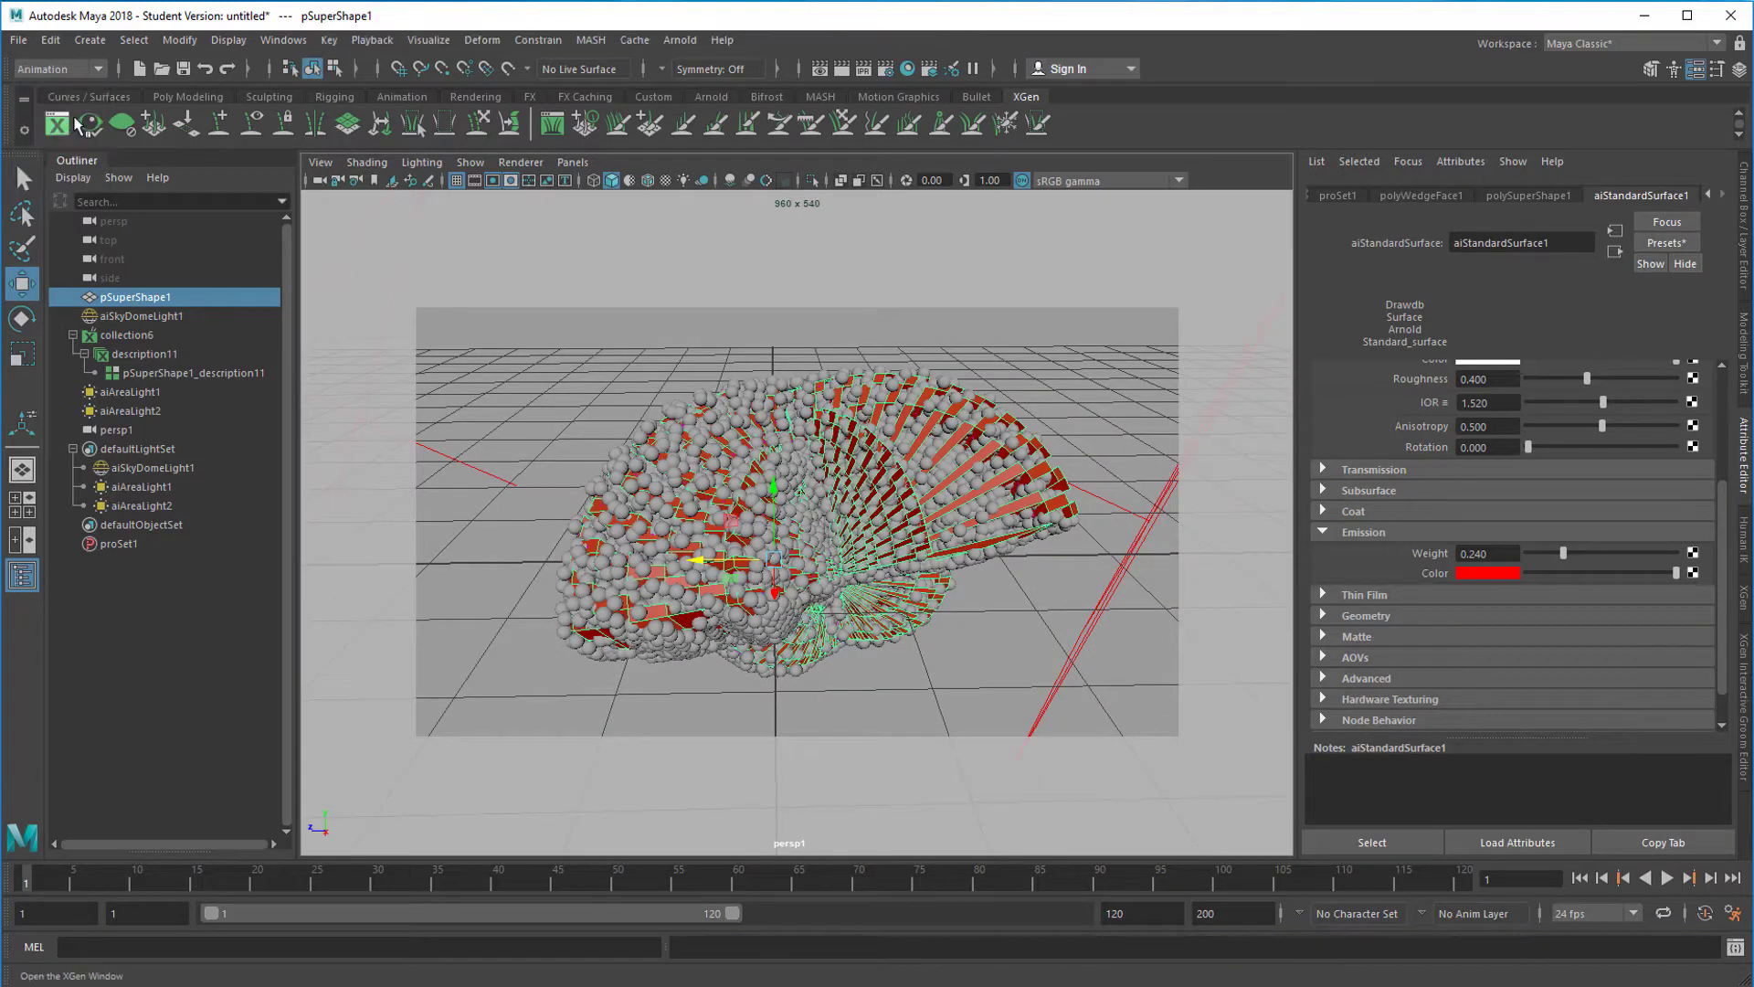
click(433, 43)
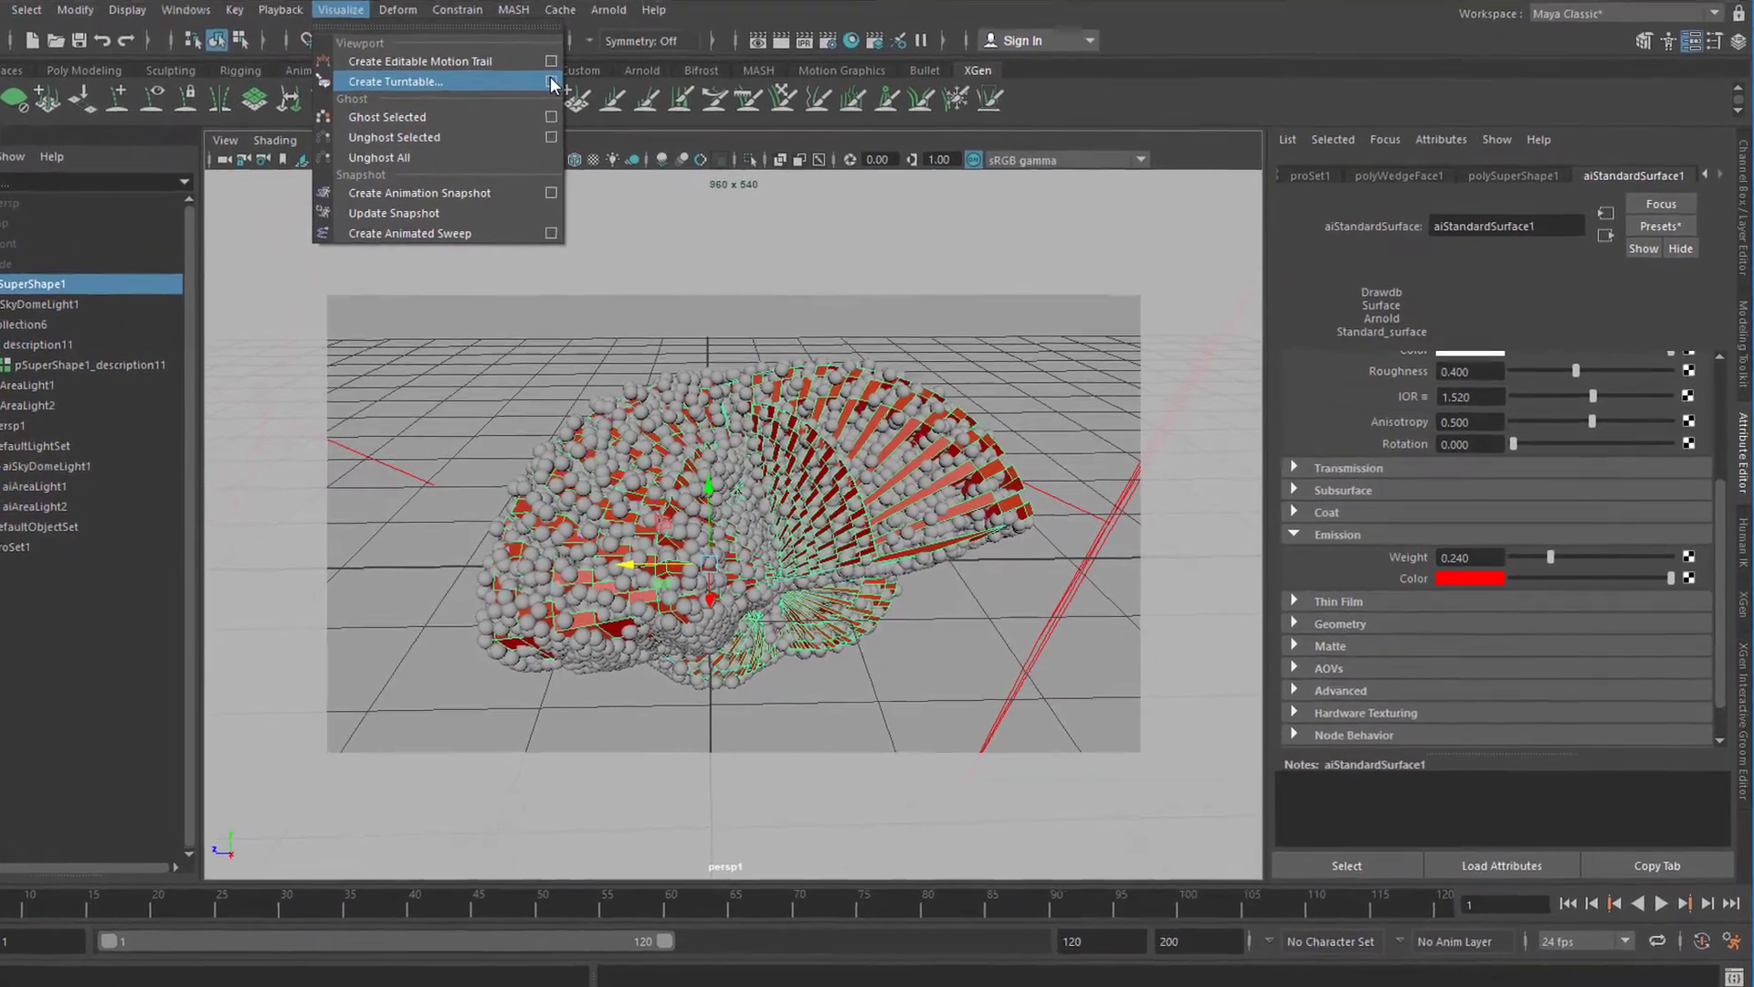
click(600, 109)
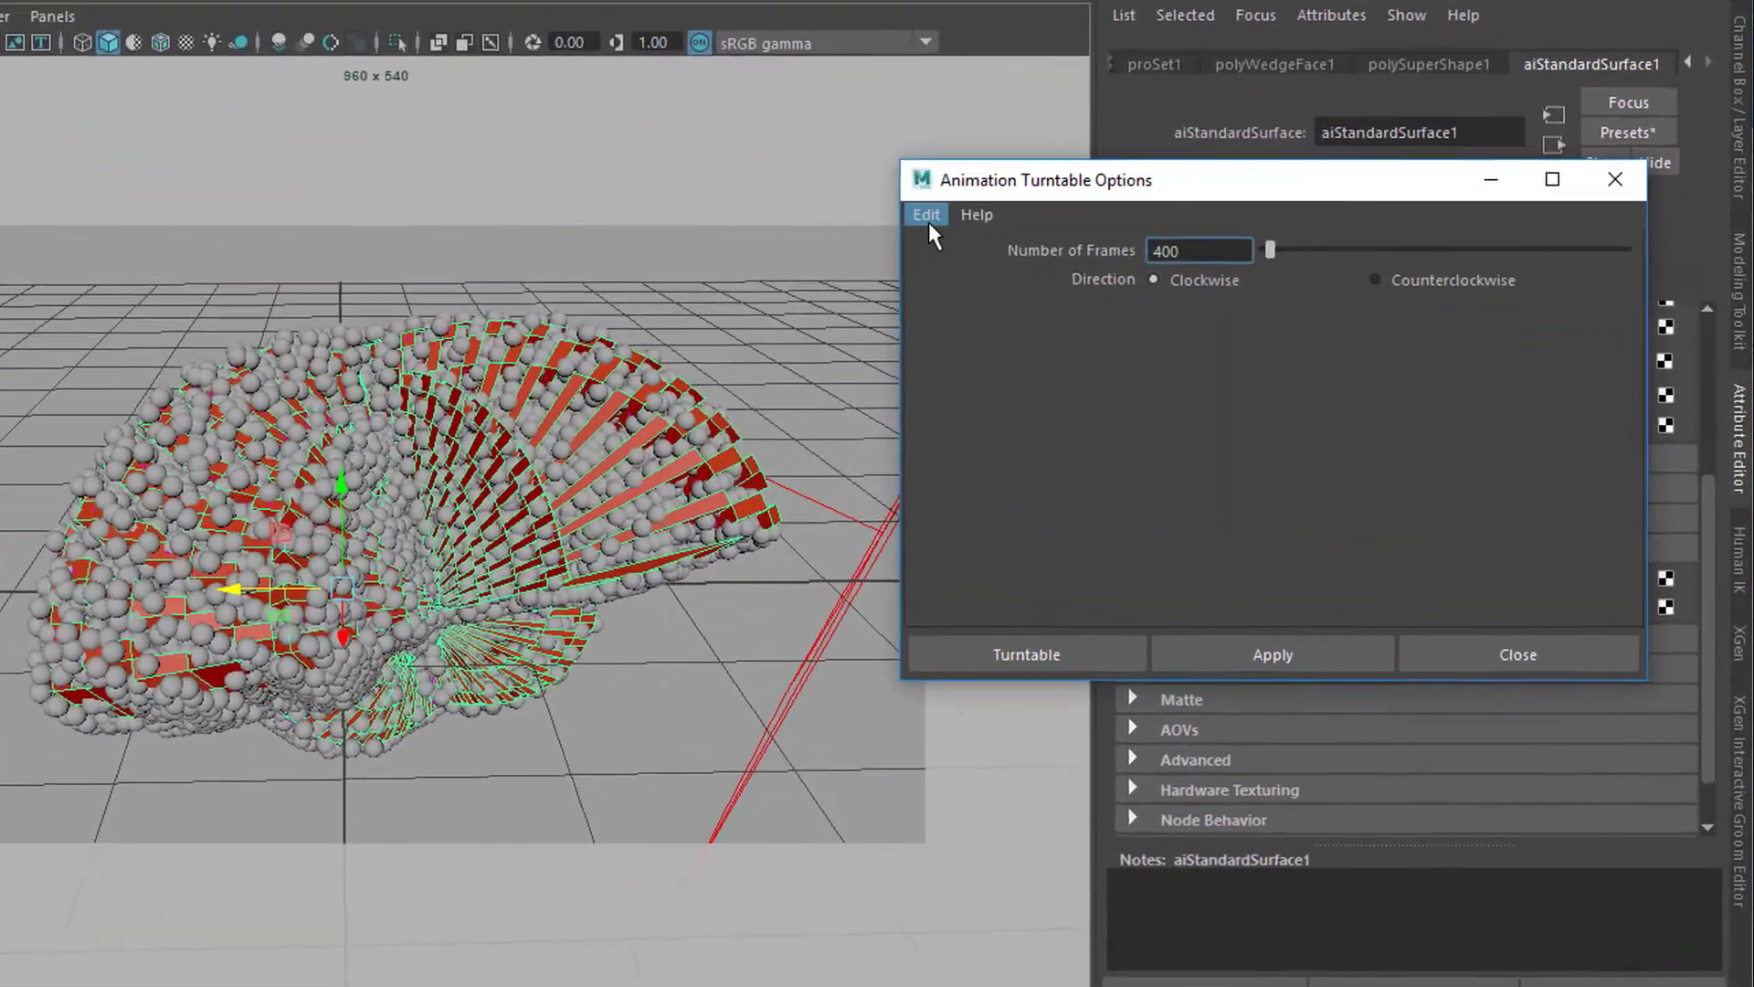
click(1106, 277)
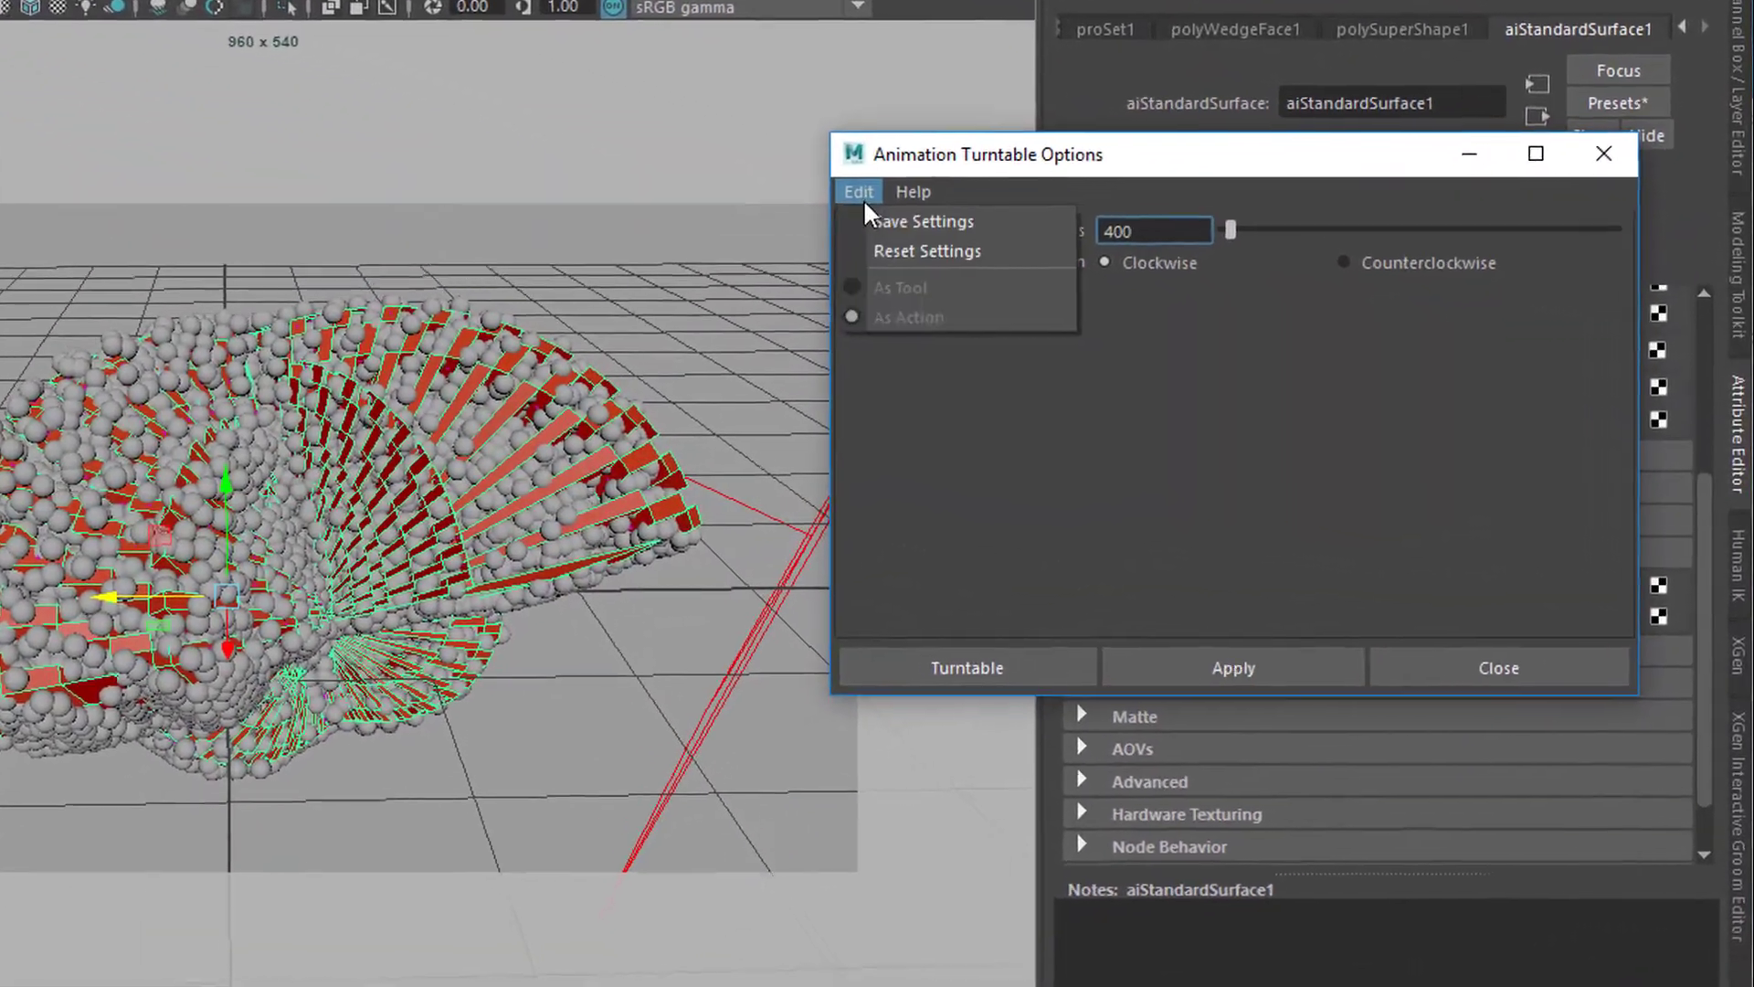
click(890, 250)
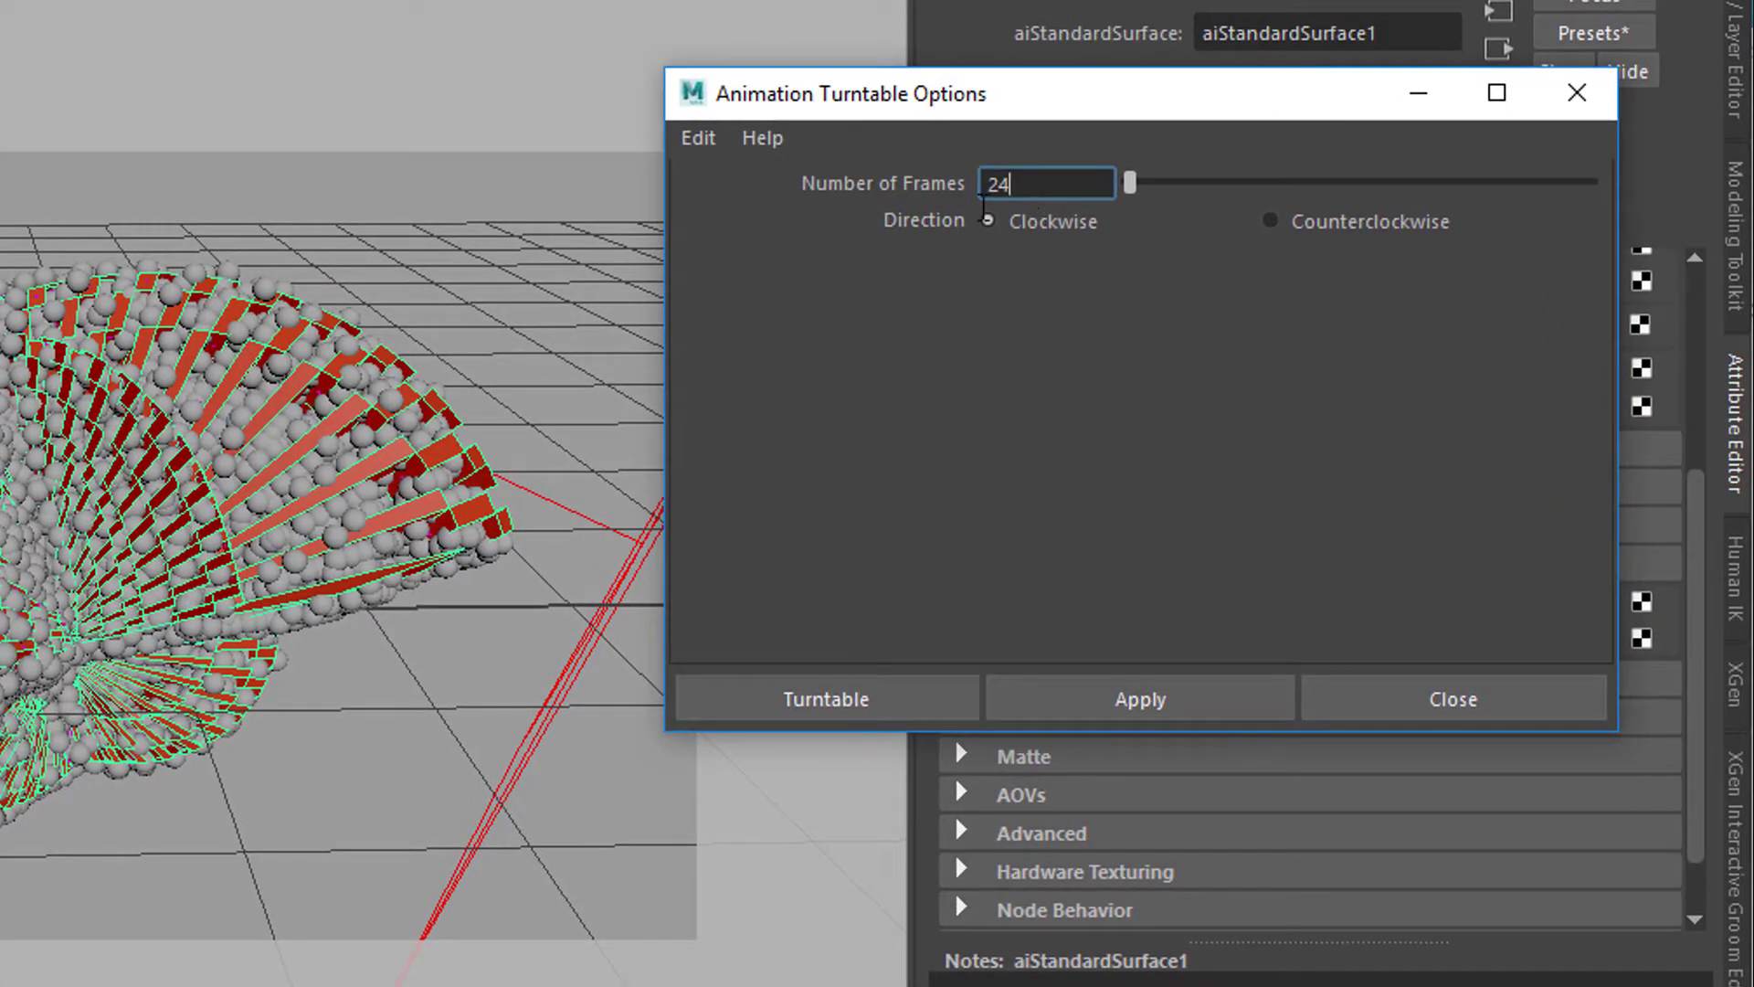
double_click(987, 196)
text(4)
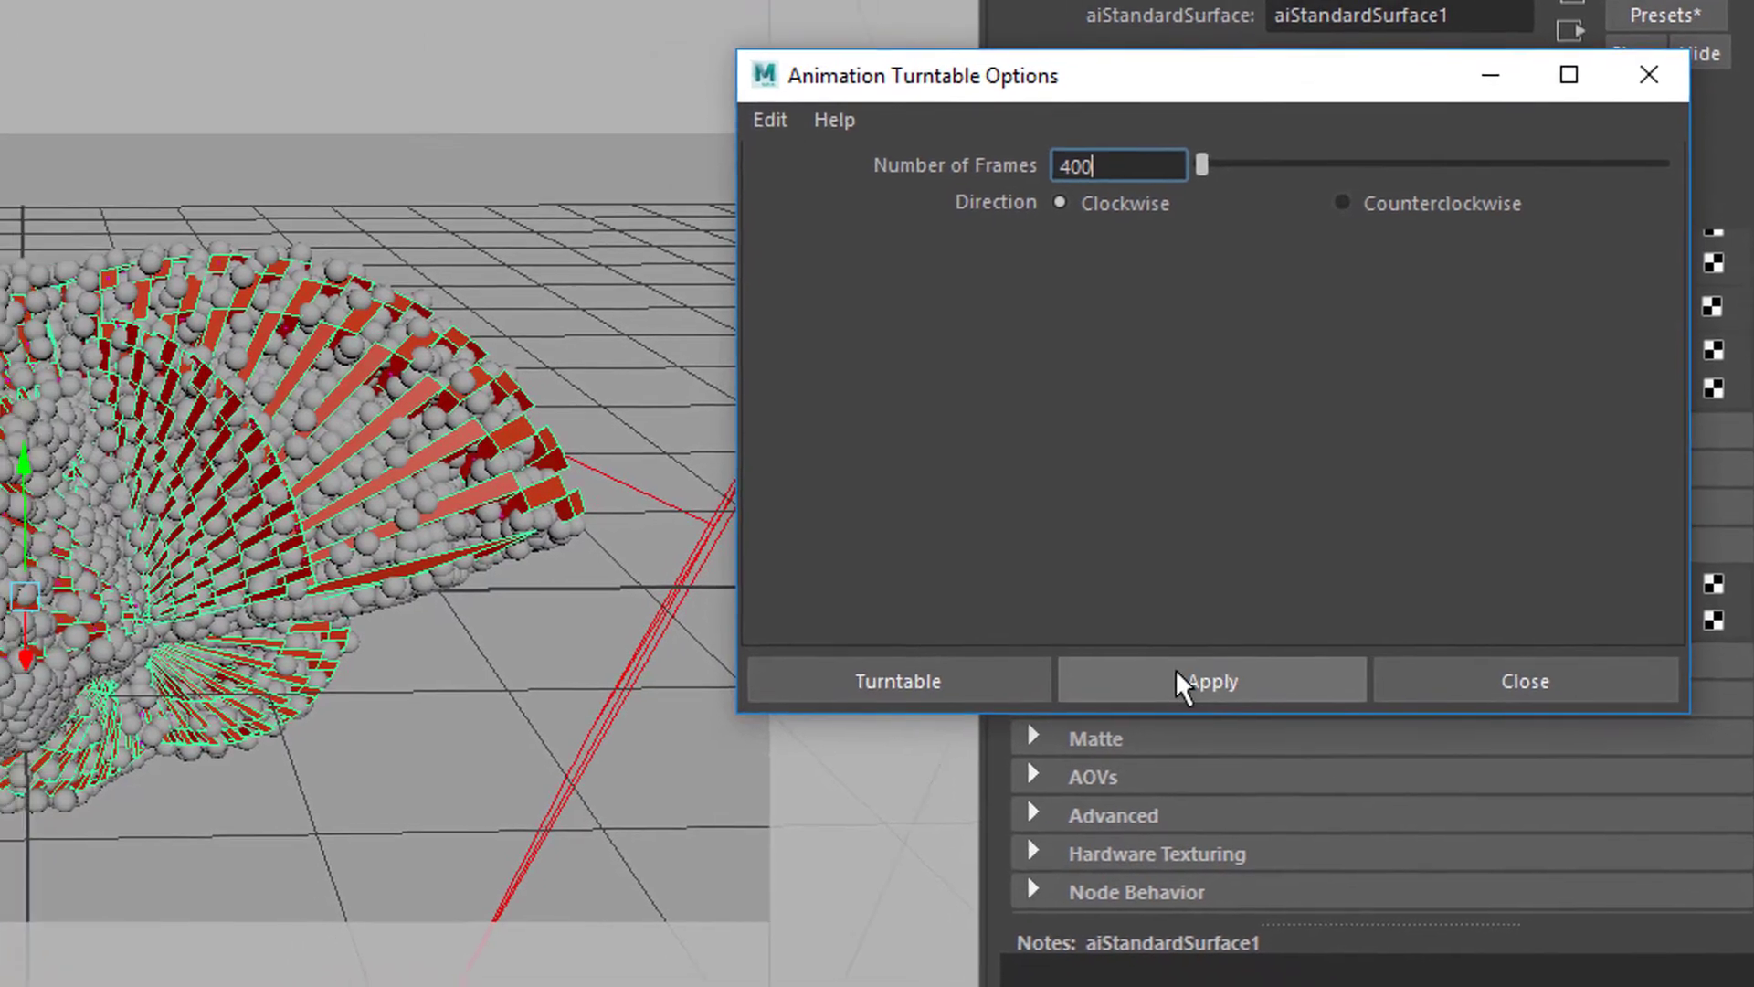
click(1176, 672)
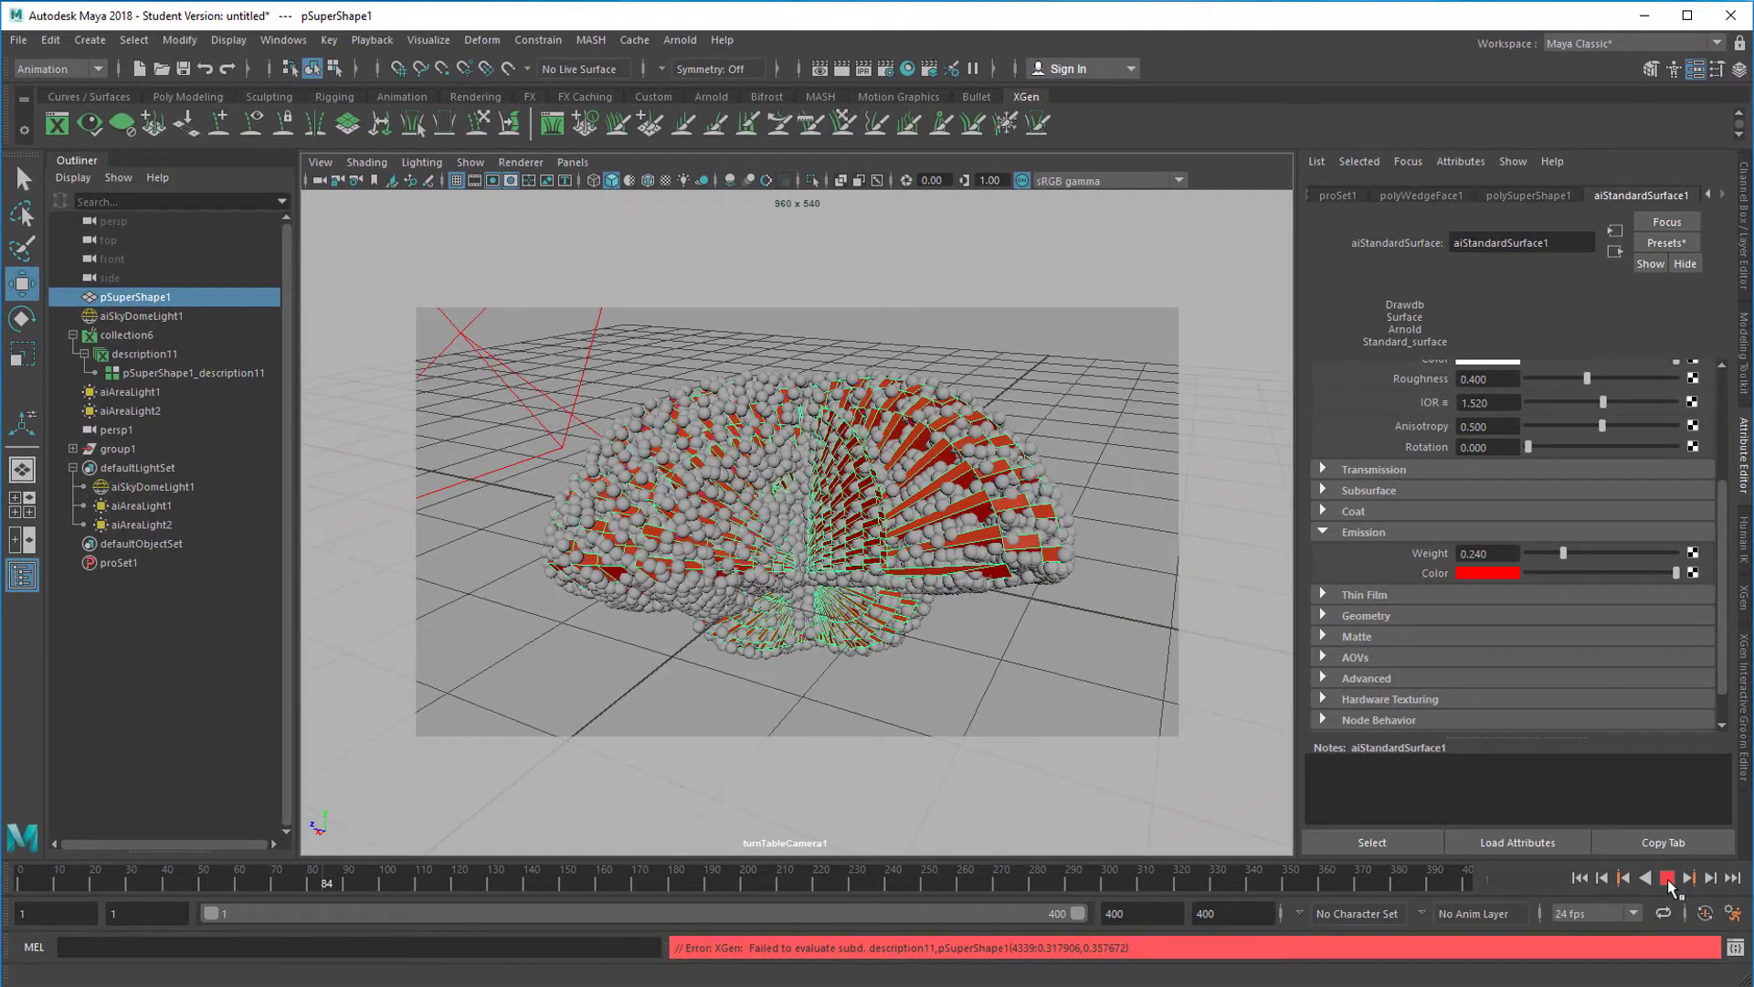
Step: Stop the turntable playback and set the playback speed to Play Every Frame, Free
click(1669, 886)
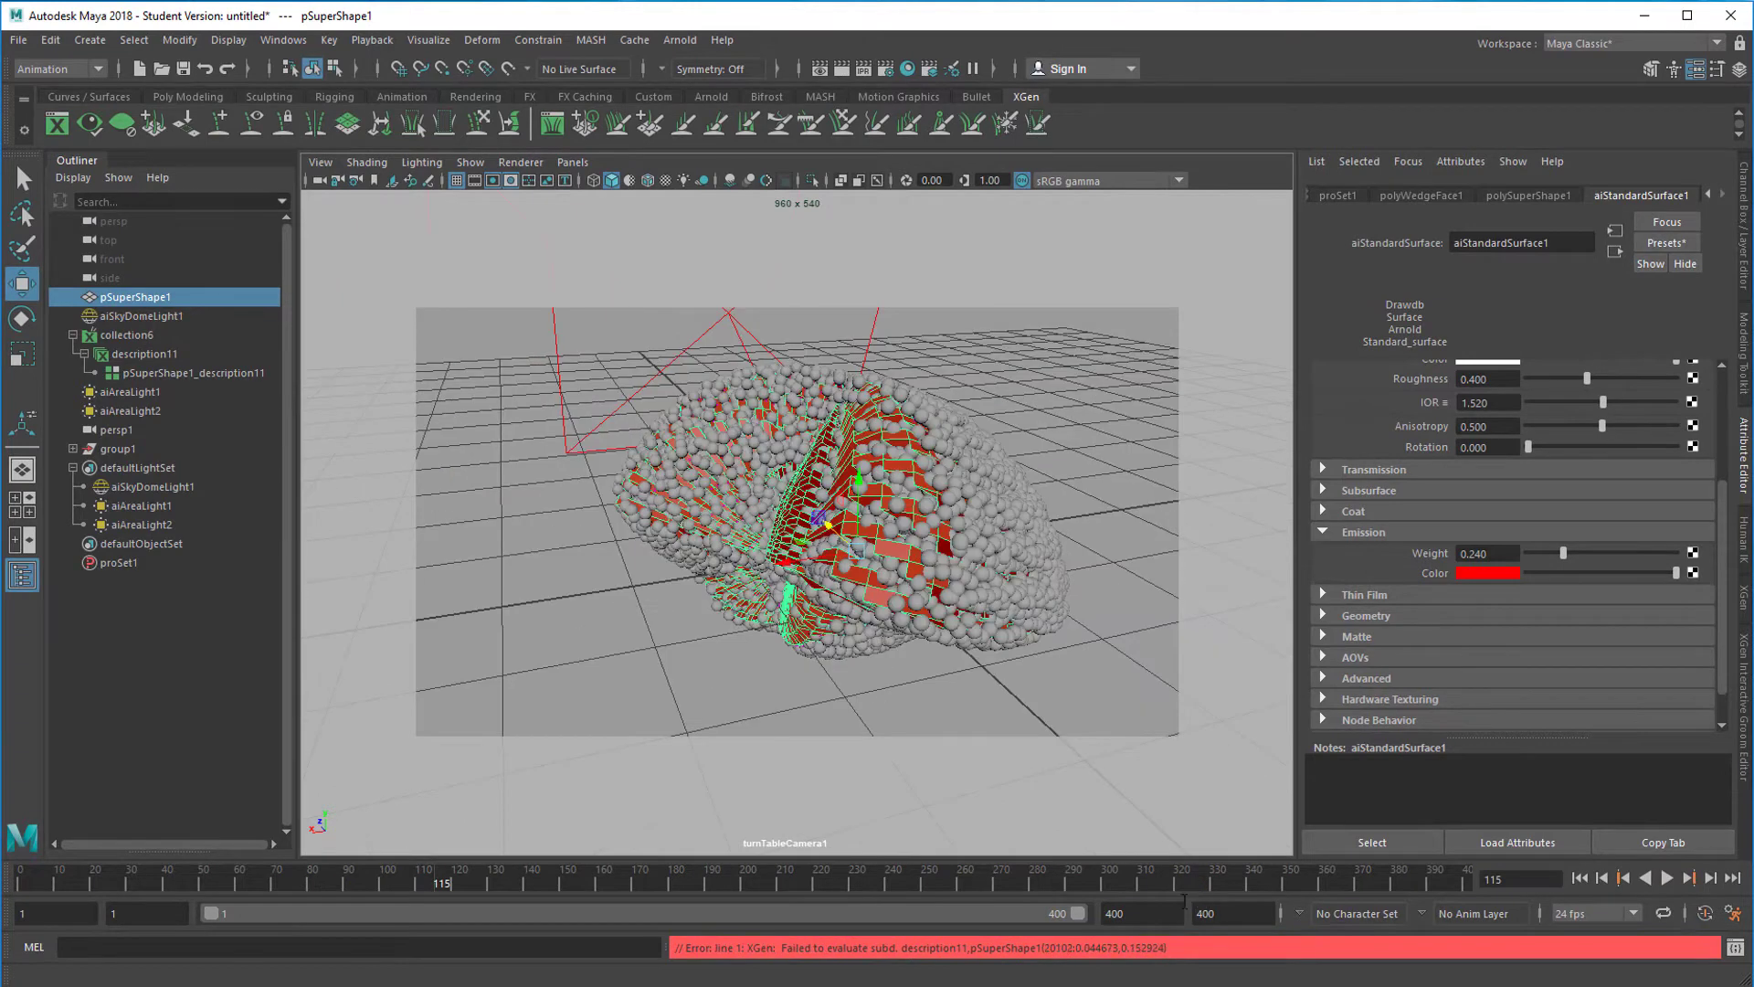
right_click(1204, 880)
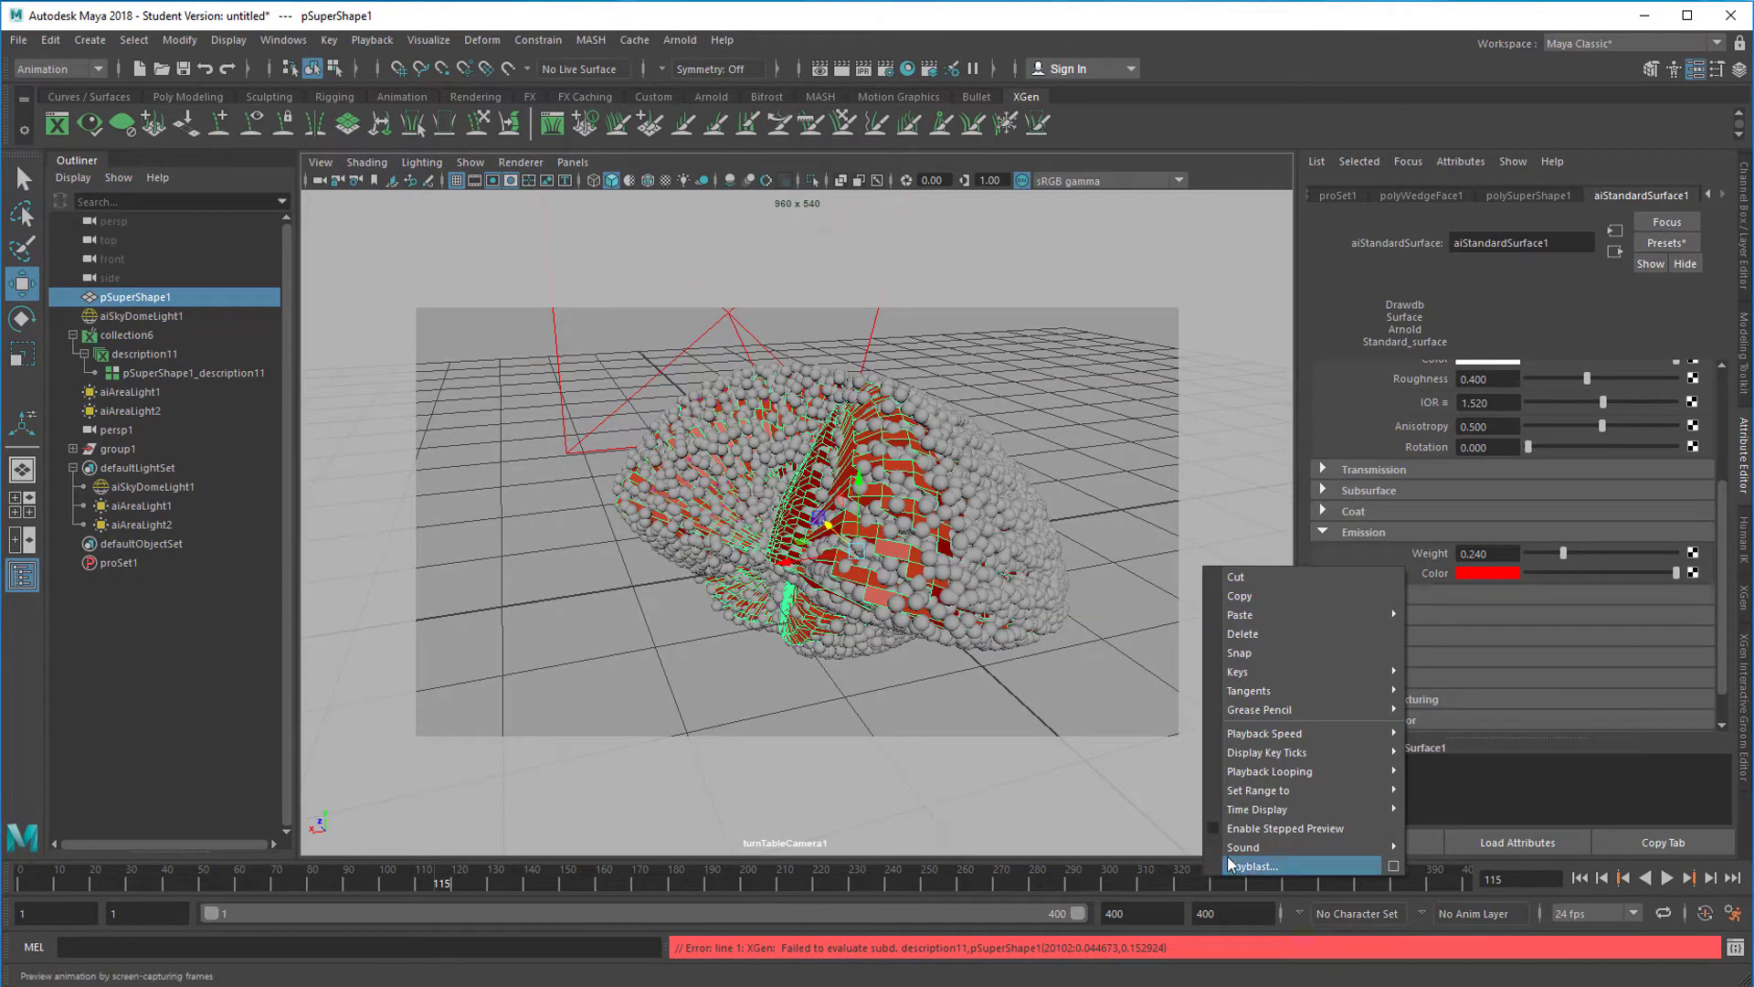
mouse_move(1261, 761)
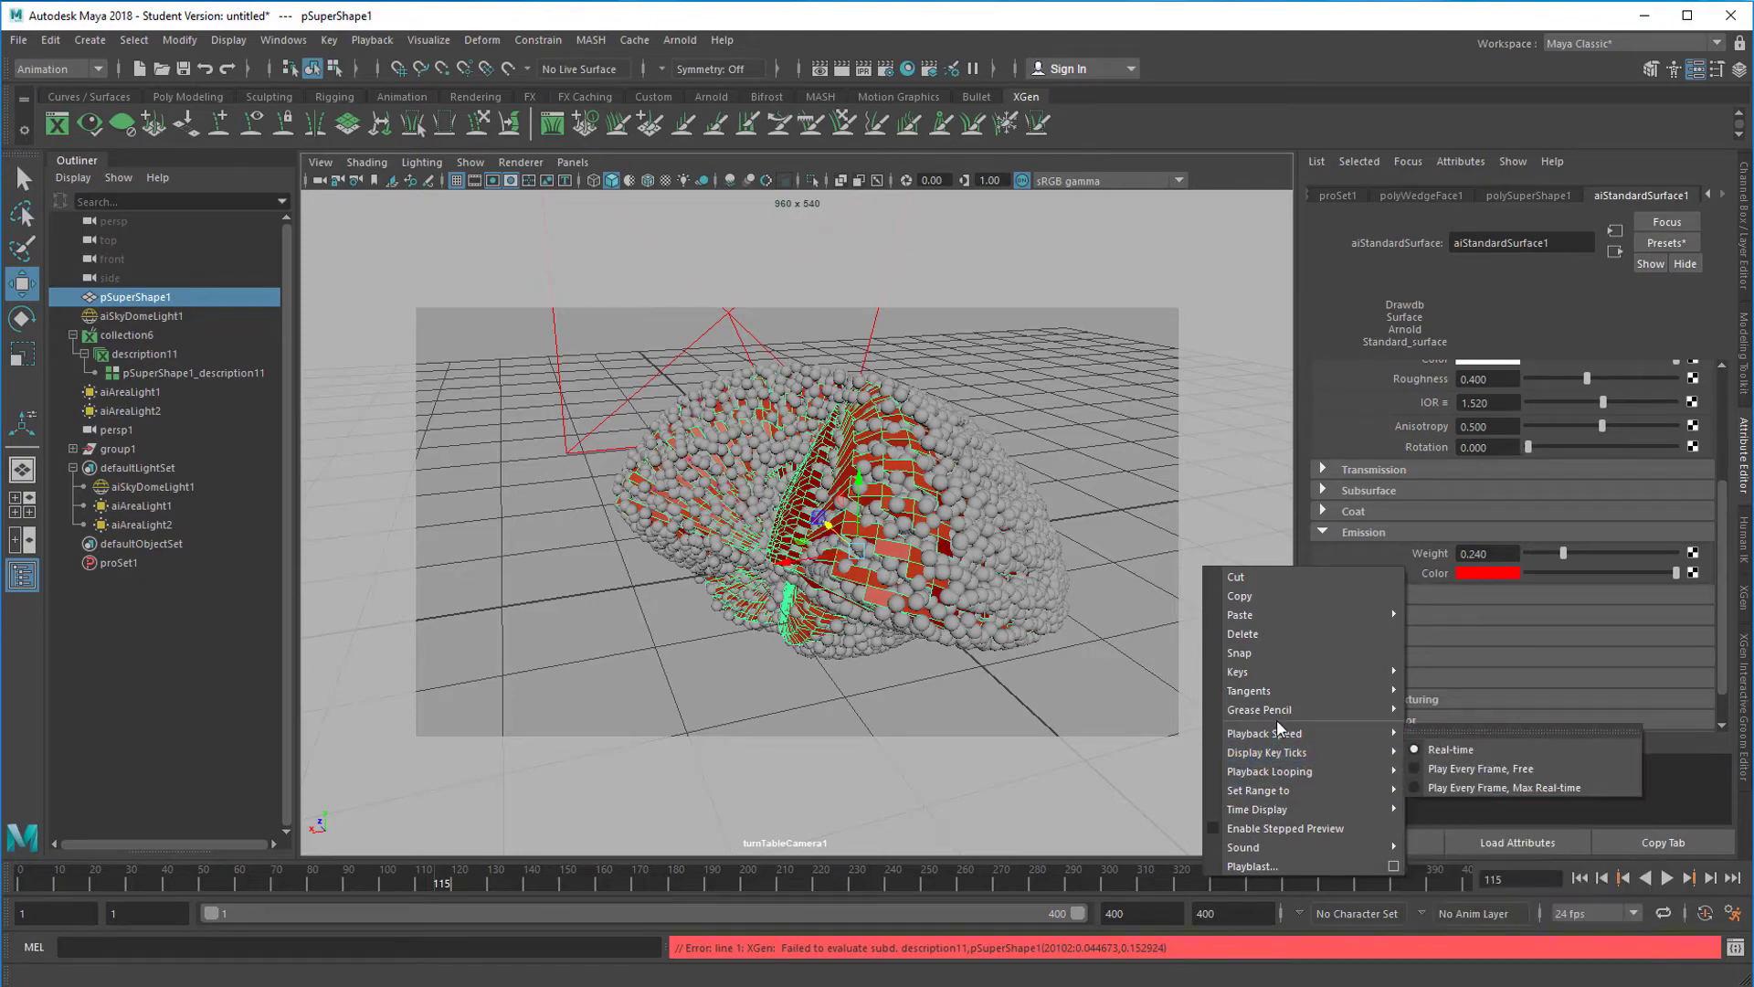
mouse_move(1417, 738)
click(1461, 767)
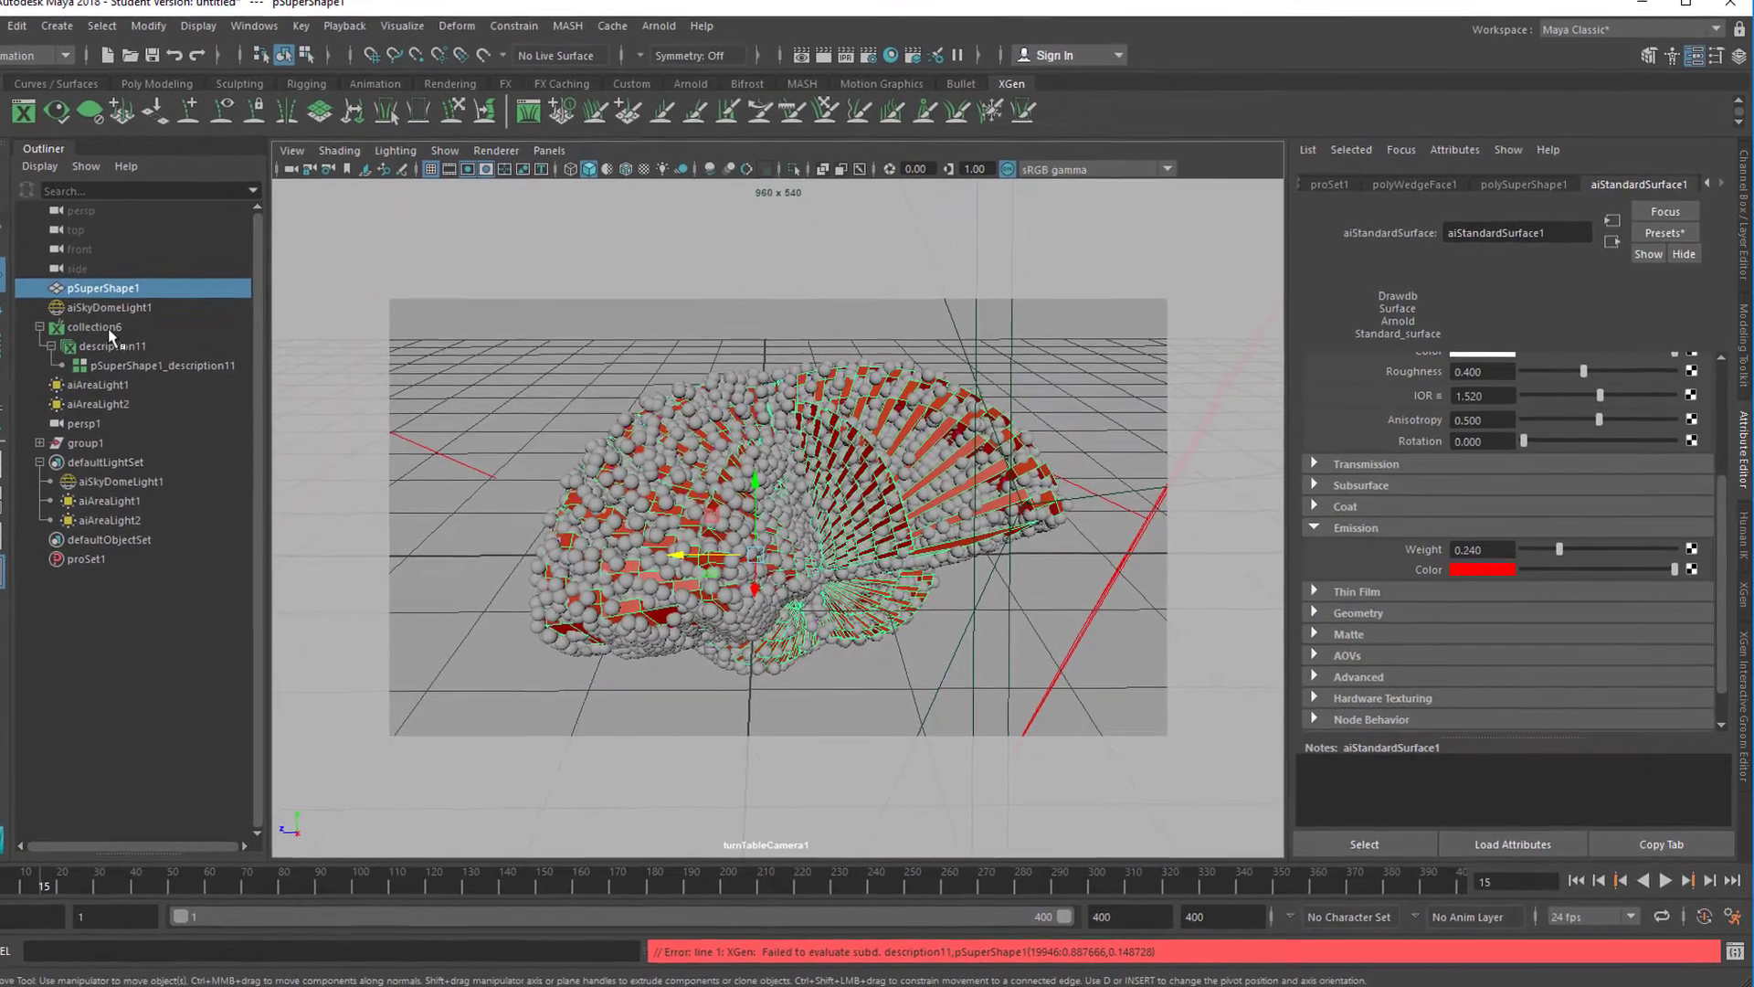
Step: Show the XGen settings of collection6 and key the sphere description's displacement at 0 on frame 15
click(126, 334)
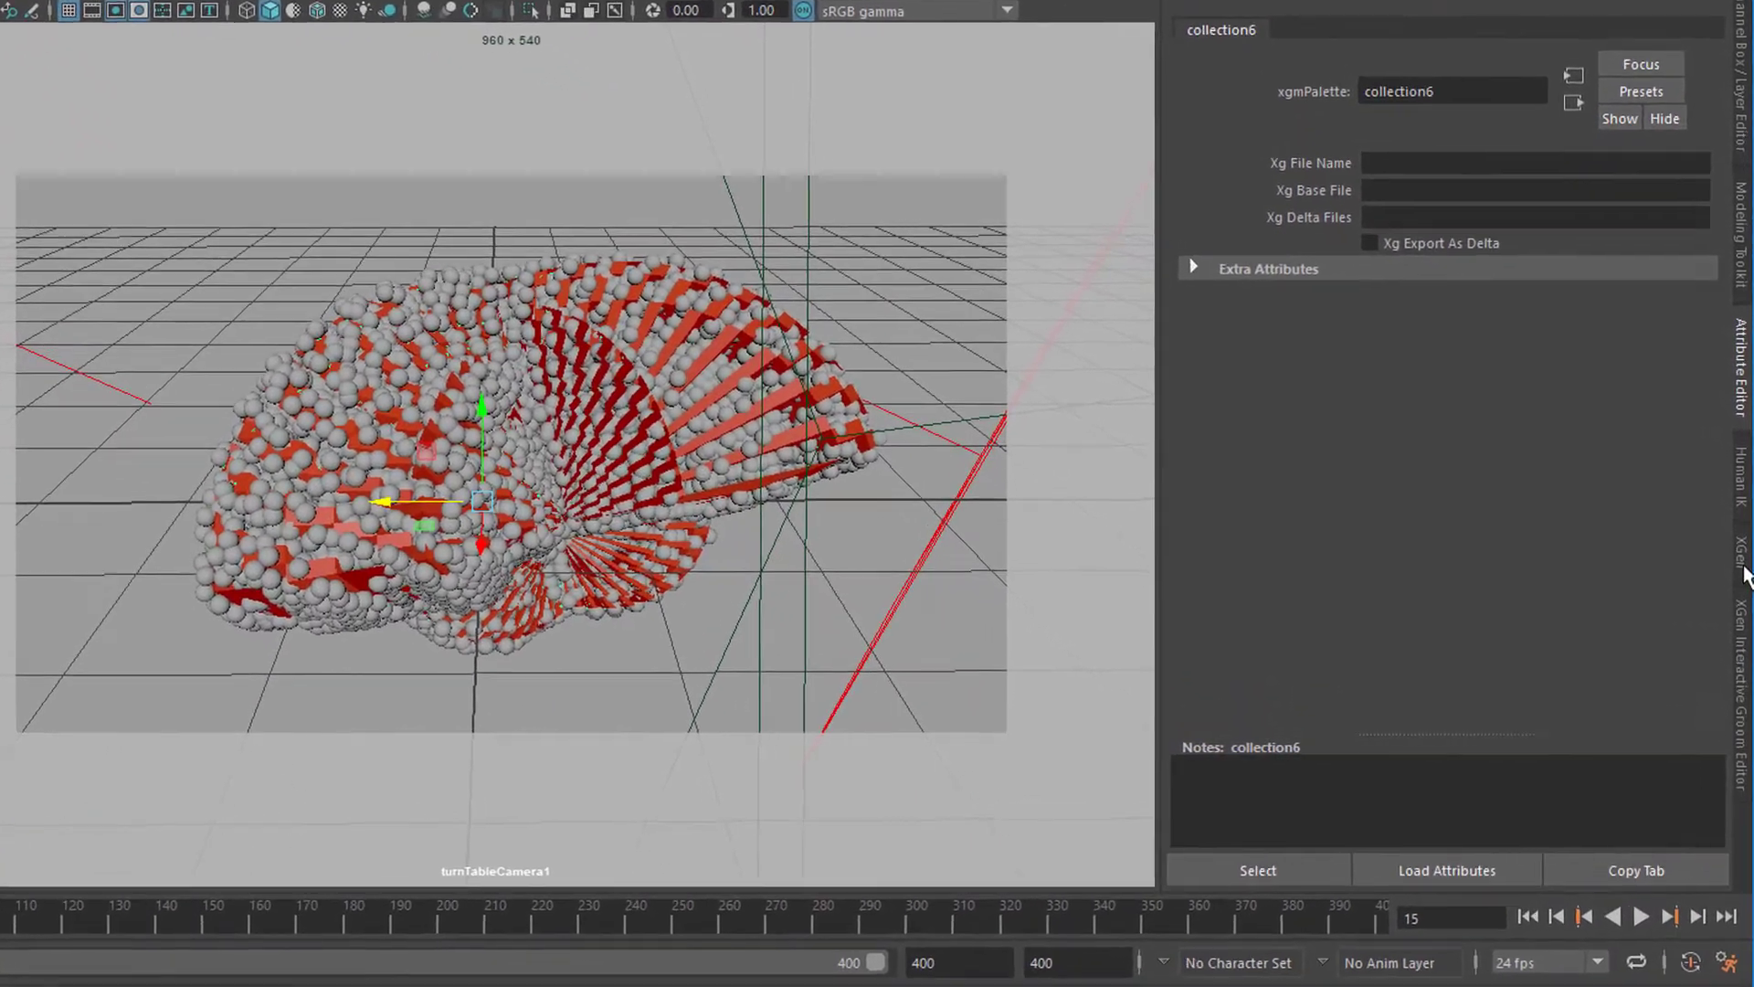
click(1742, 560)
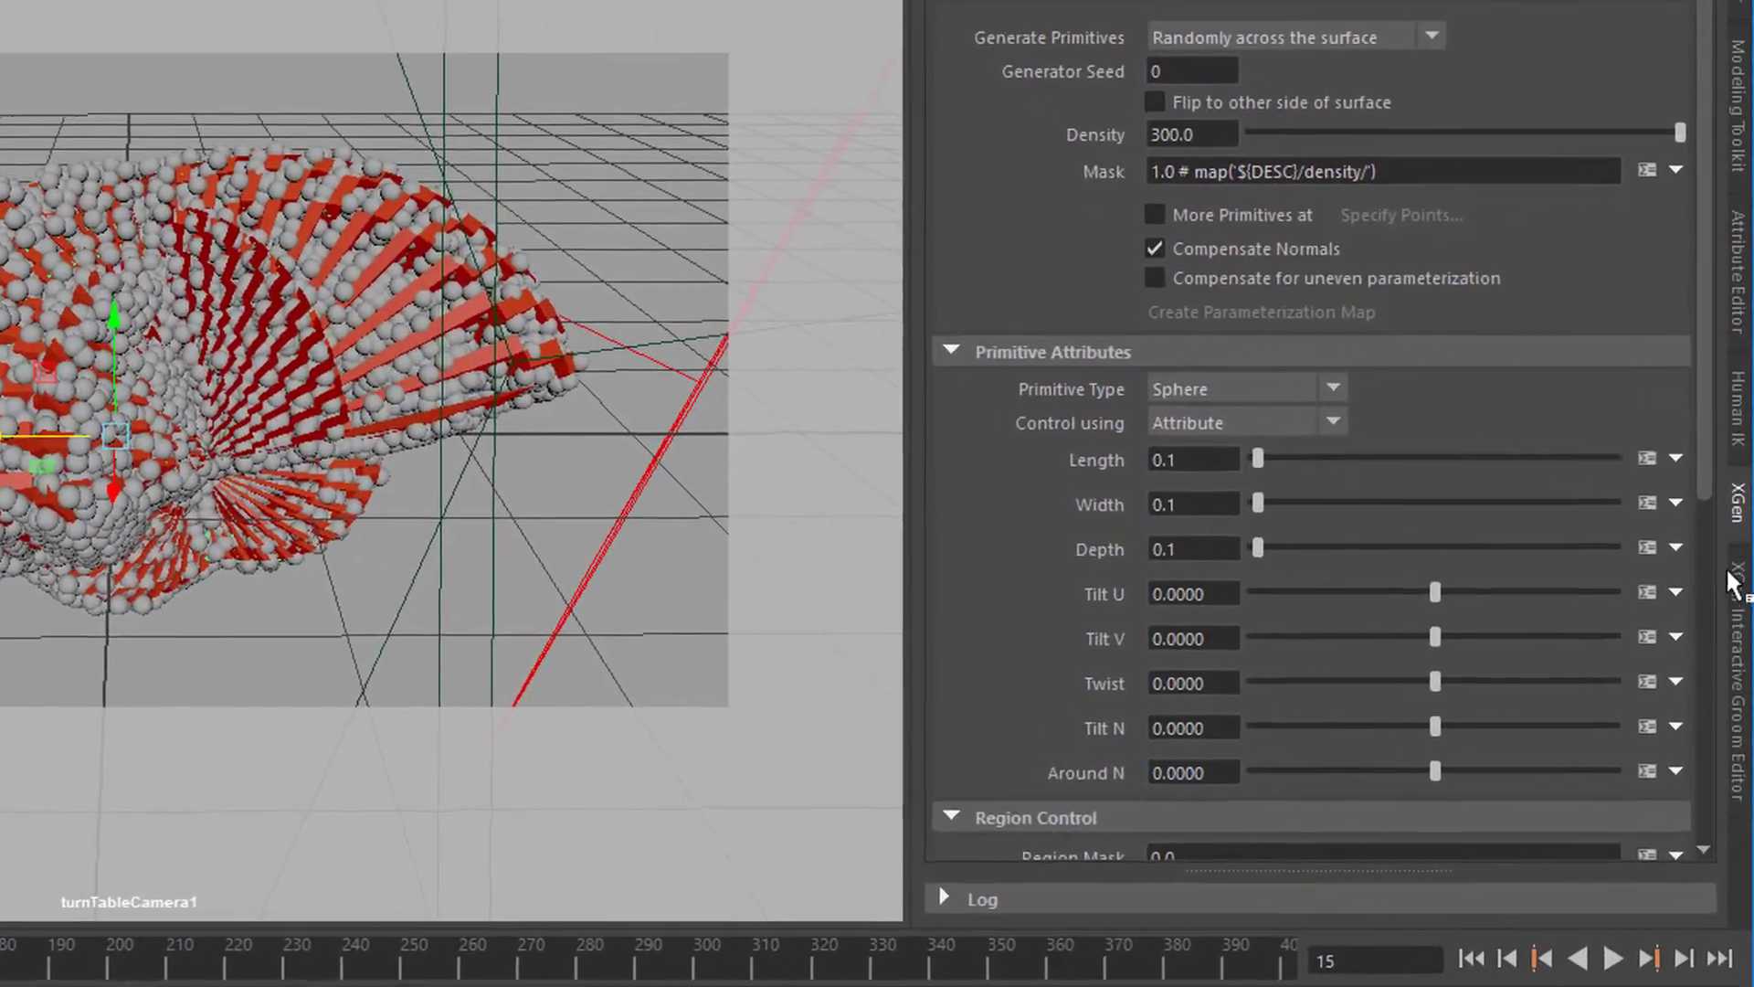
scroll(1694, 528, down, 5)
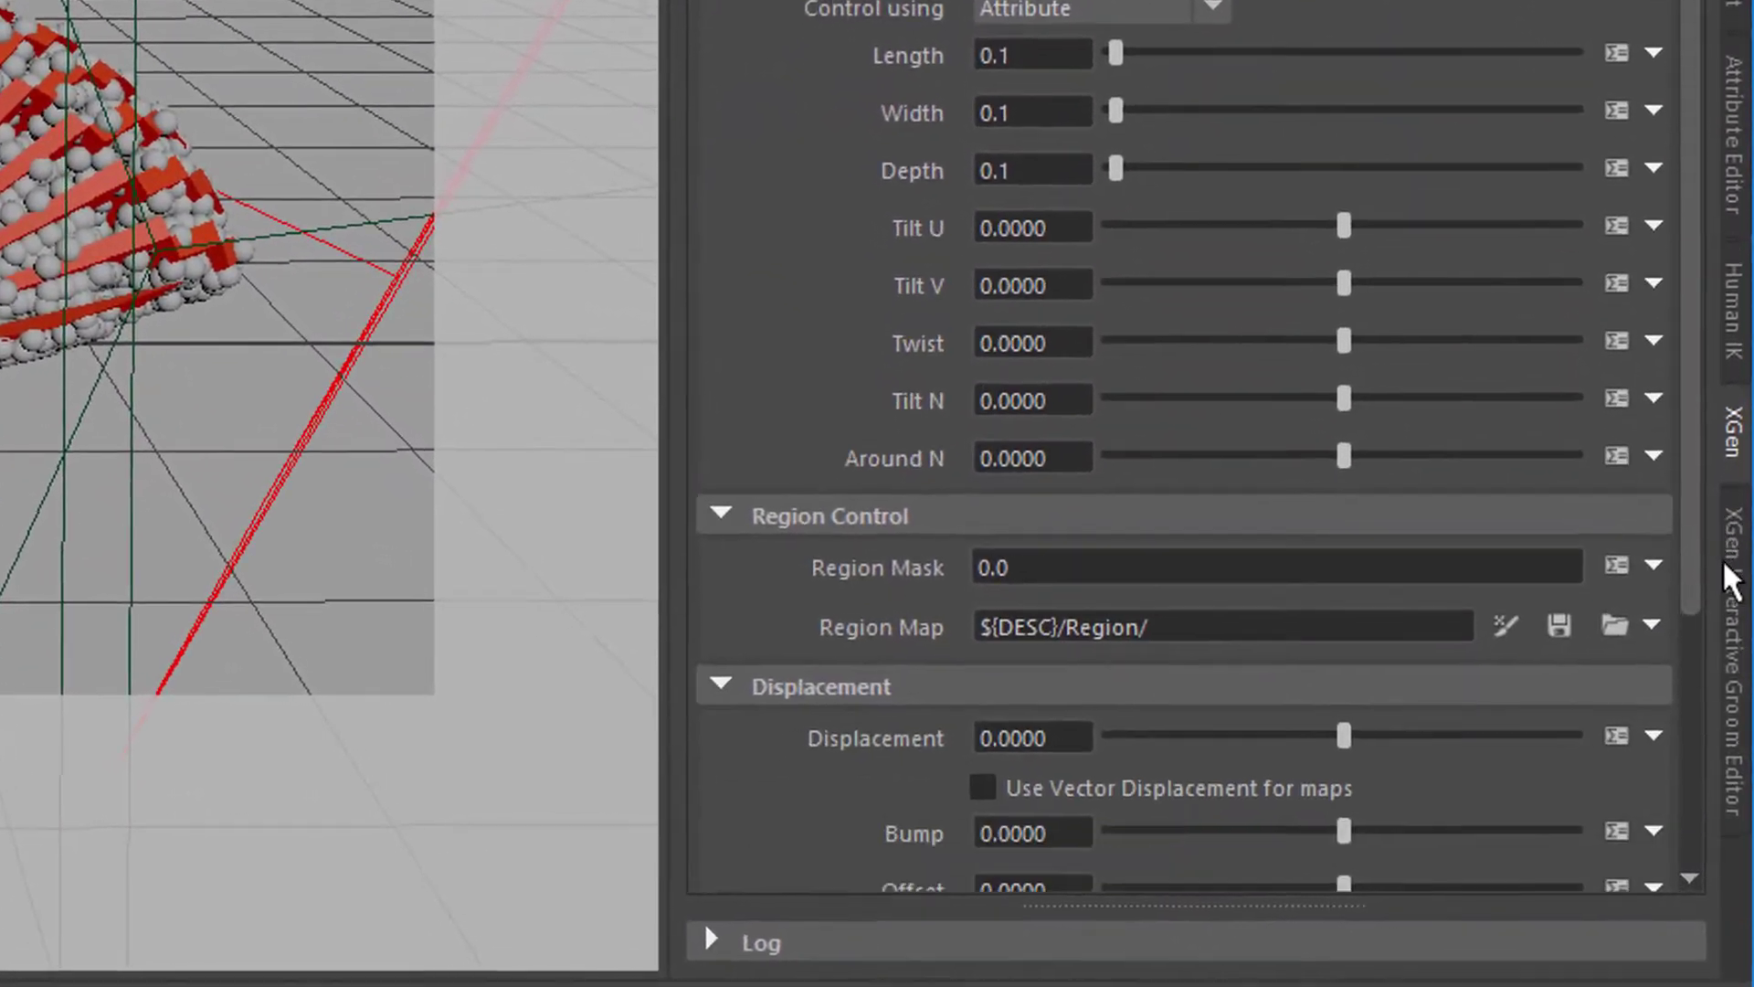
scroll(1695, 658, down, 2)
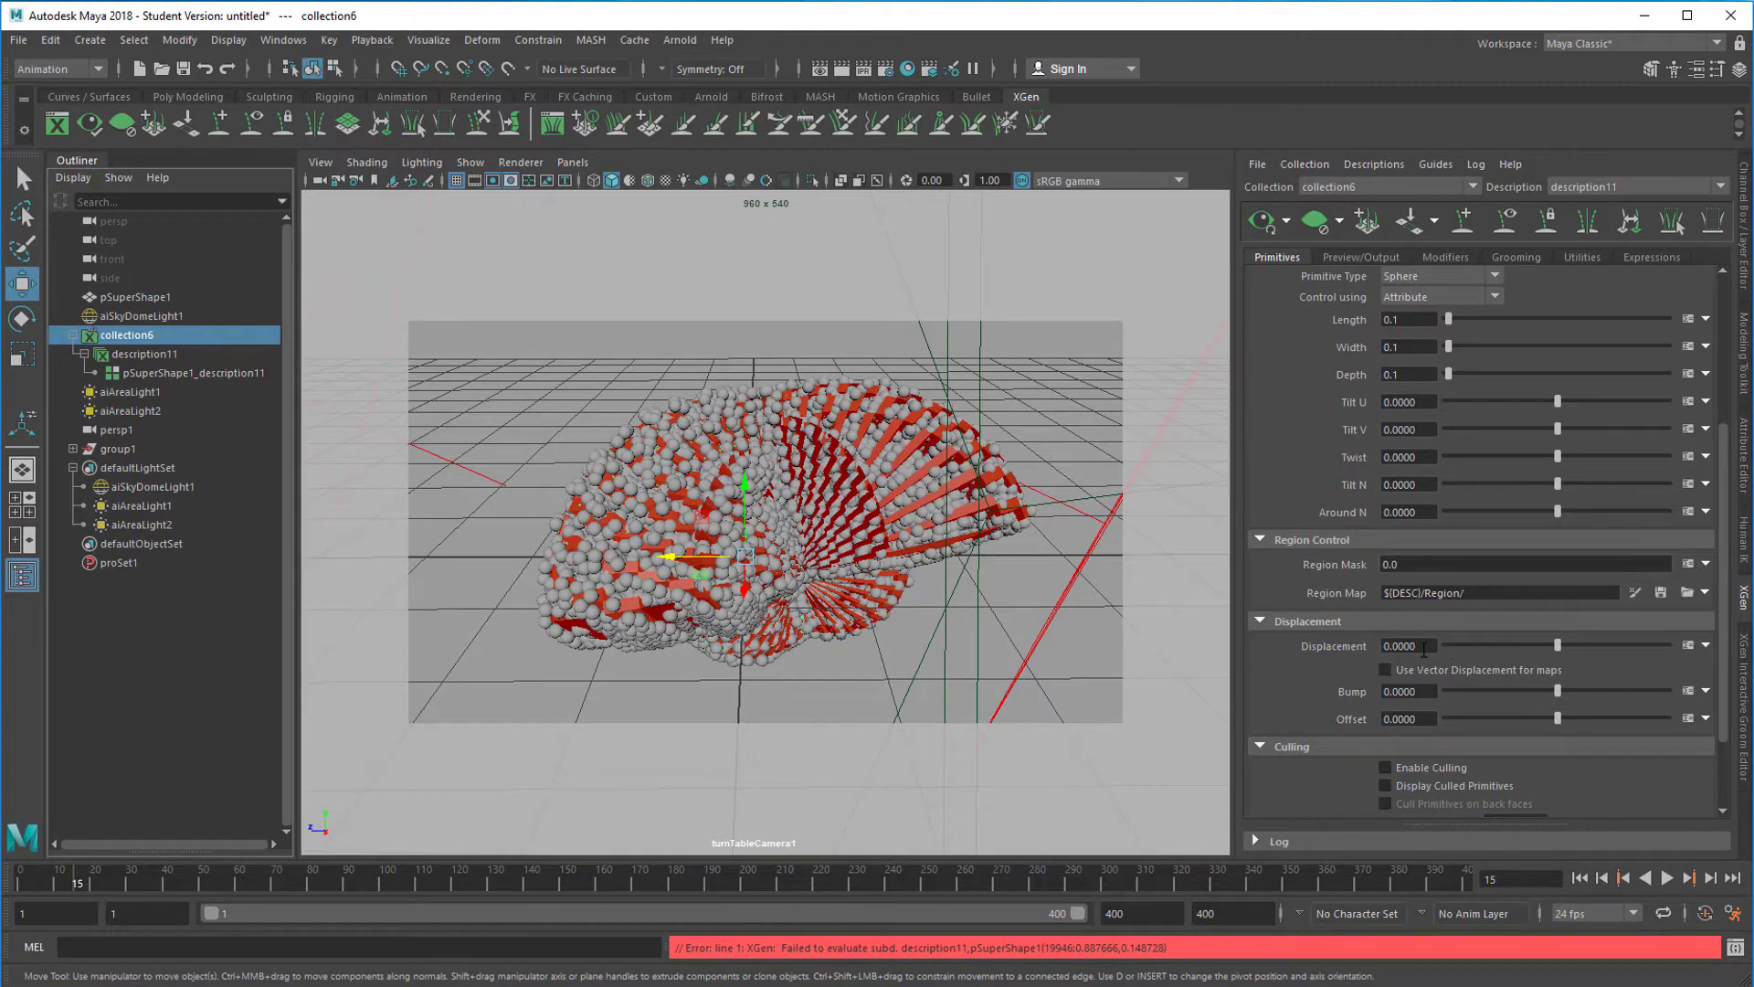
drag(1423, 649, 1380, 649)
right_click(1347, 645)
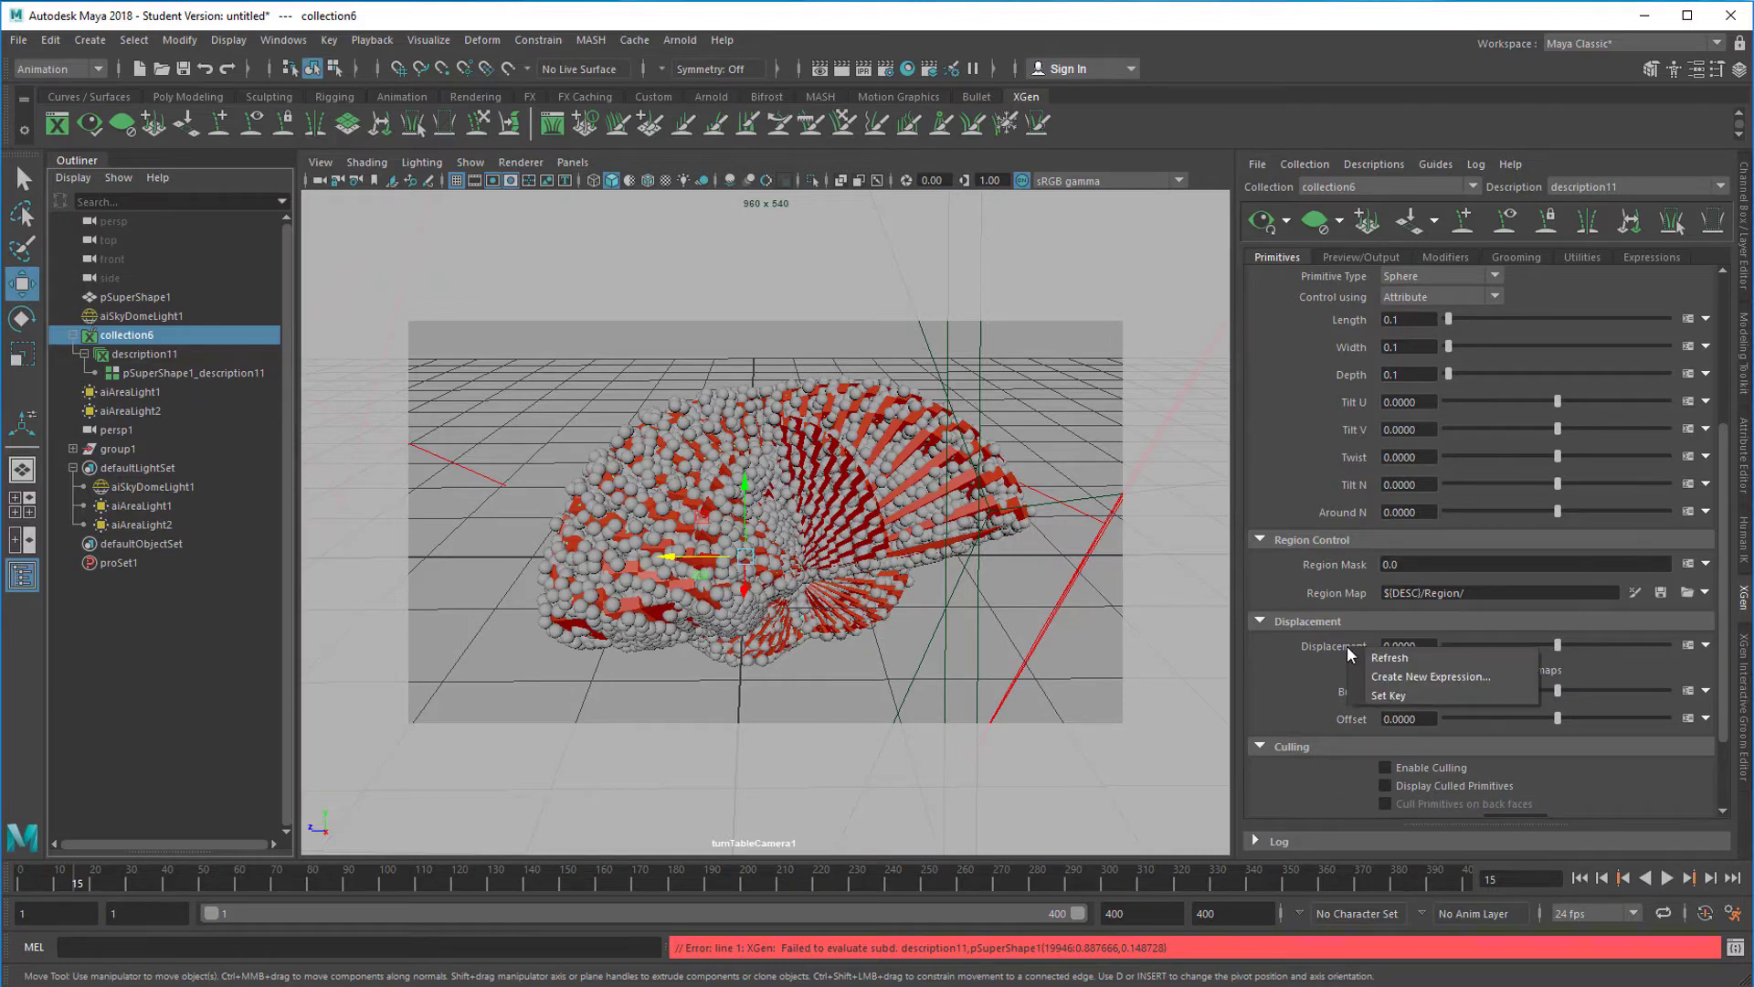
click(1388, 696)
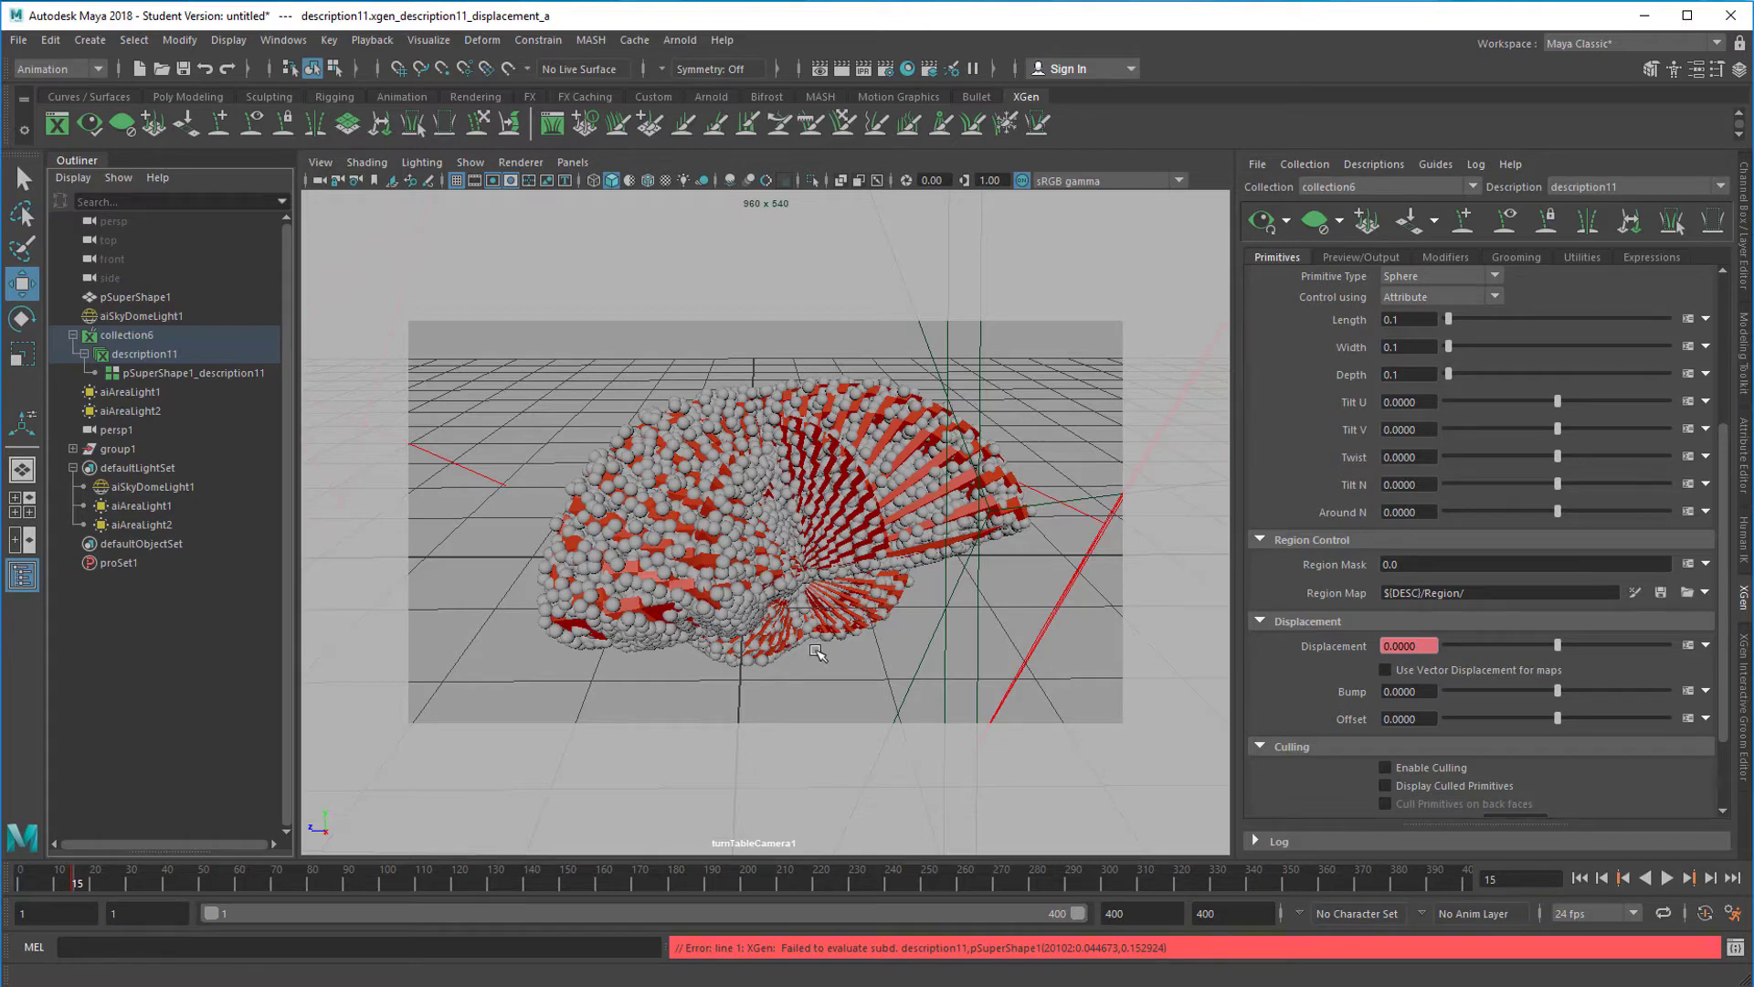
Step: Set the XGen displacement to 20 at frame 243 and key it there
click(899, 880)
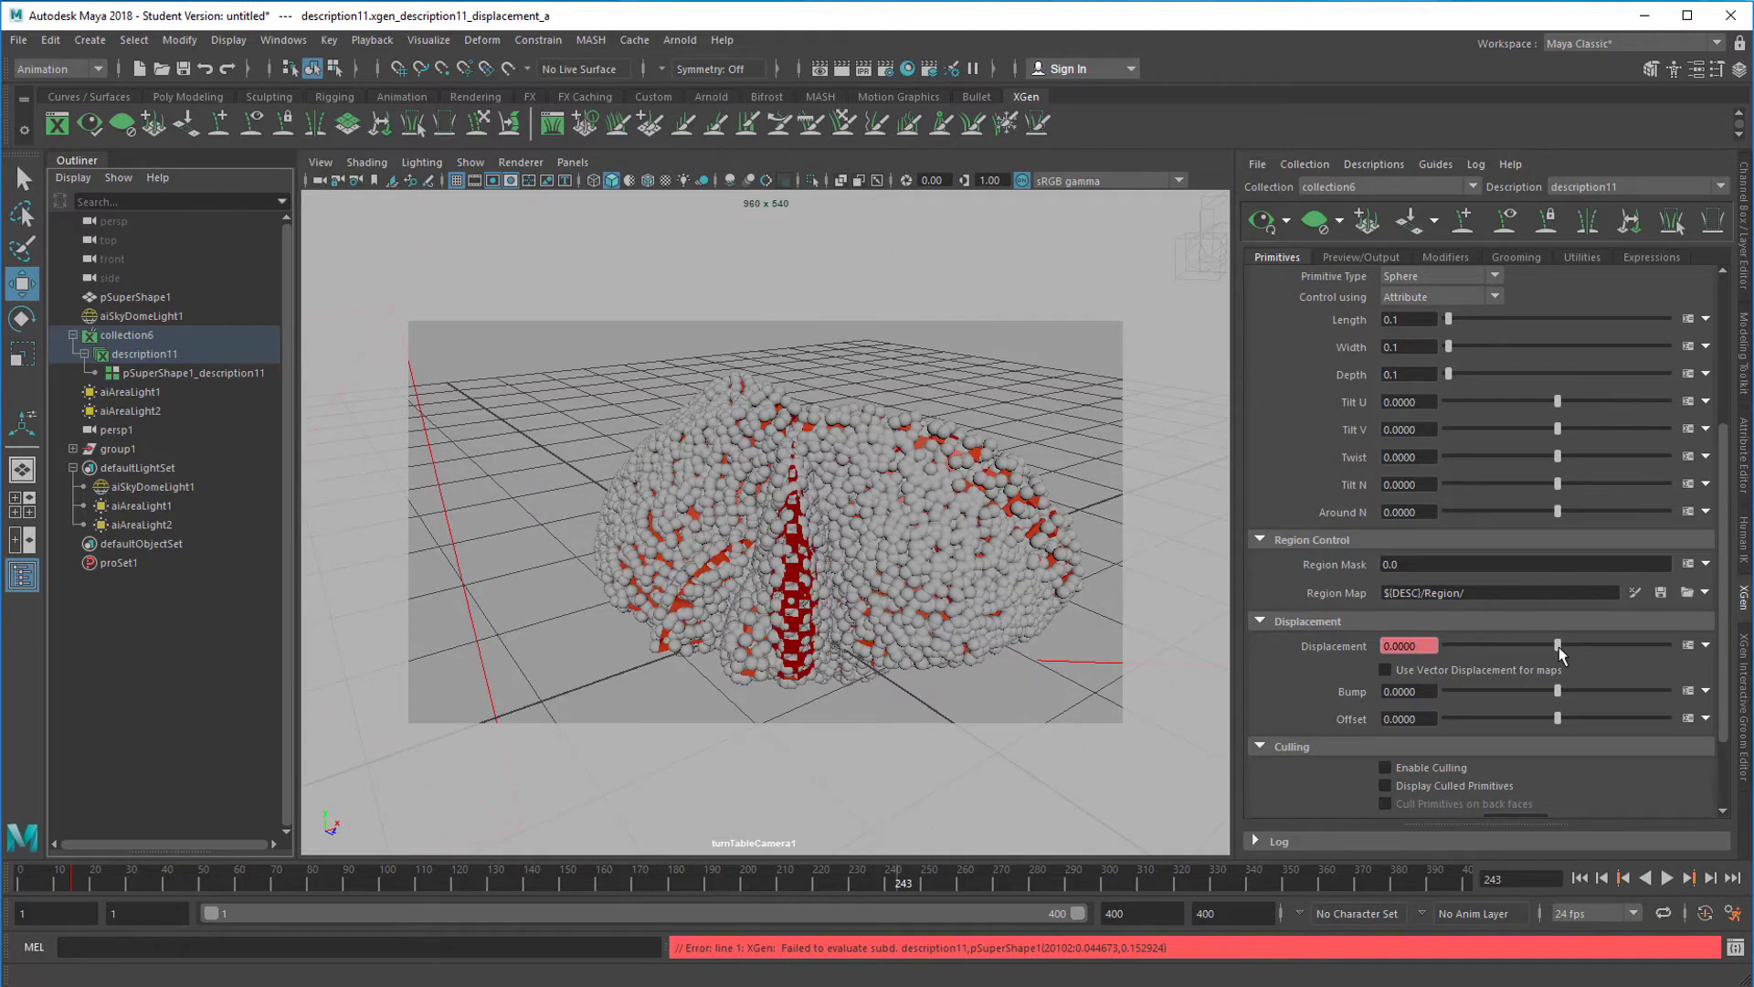
drag(1560, 645, 1621, 643)
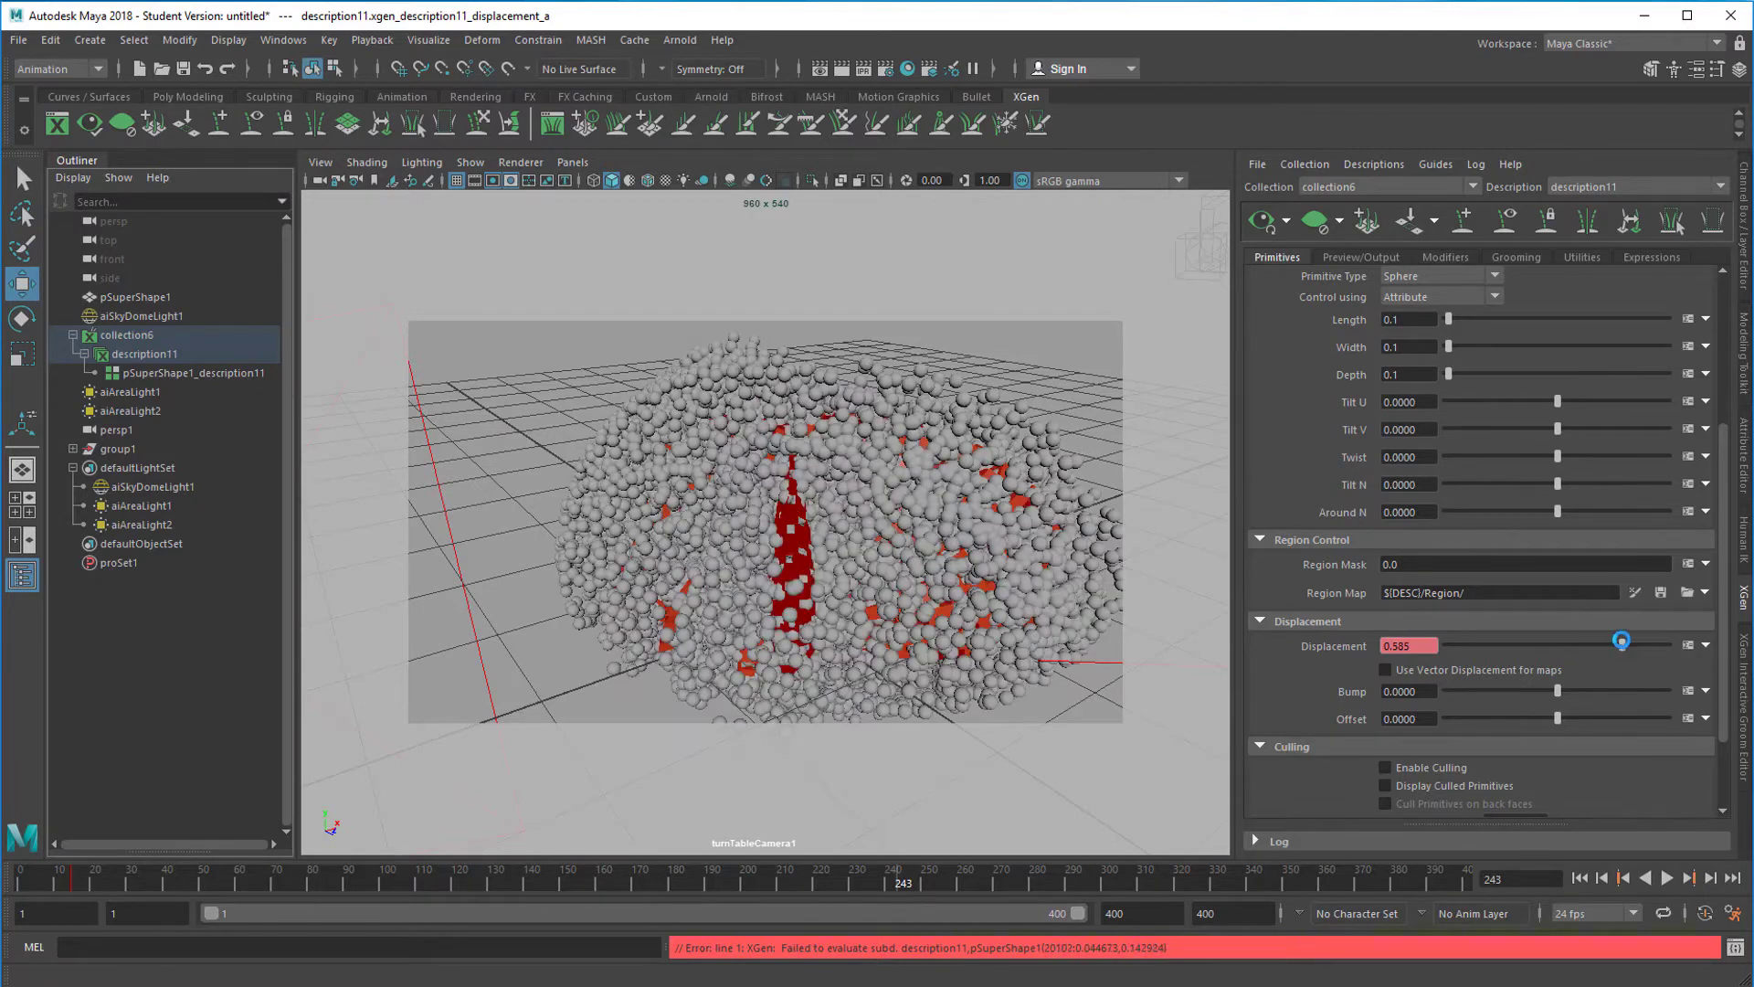
double_click(1407, 646)
text(1.0)
key(Return)
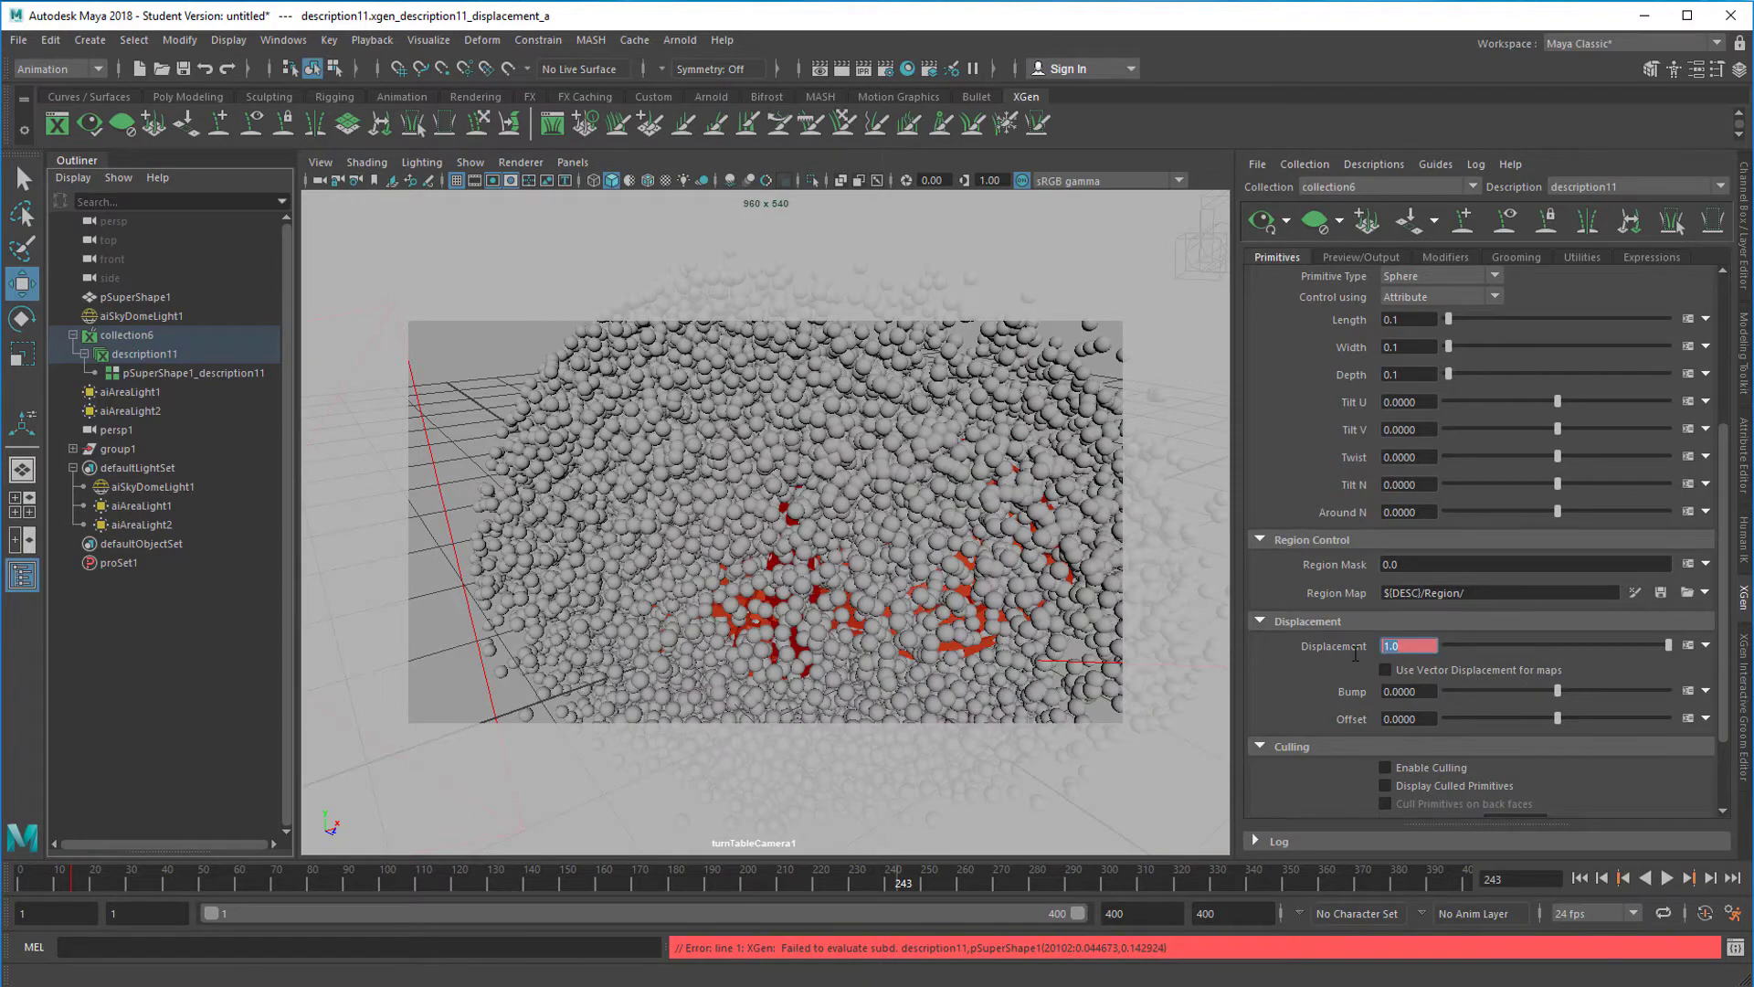
text(20)
key(Return)
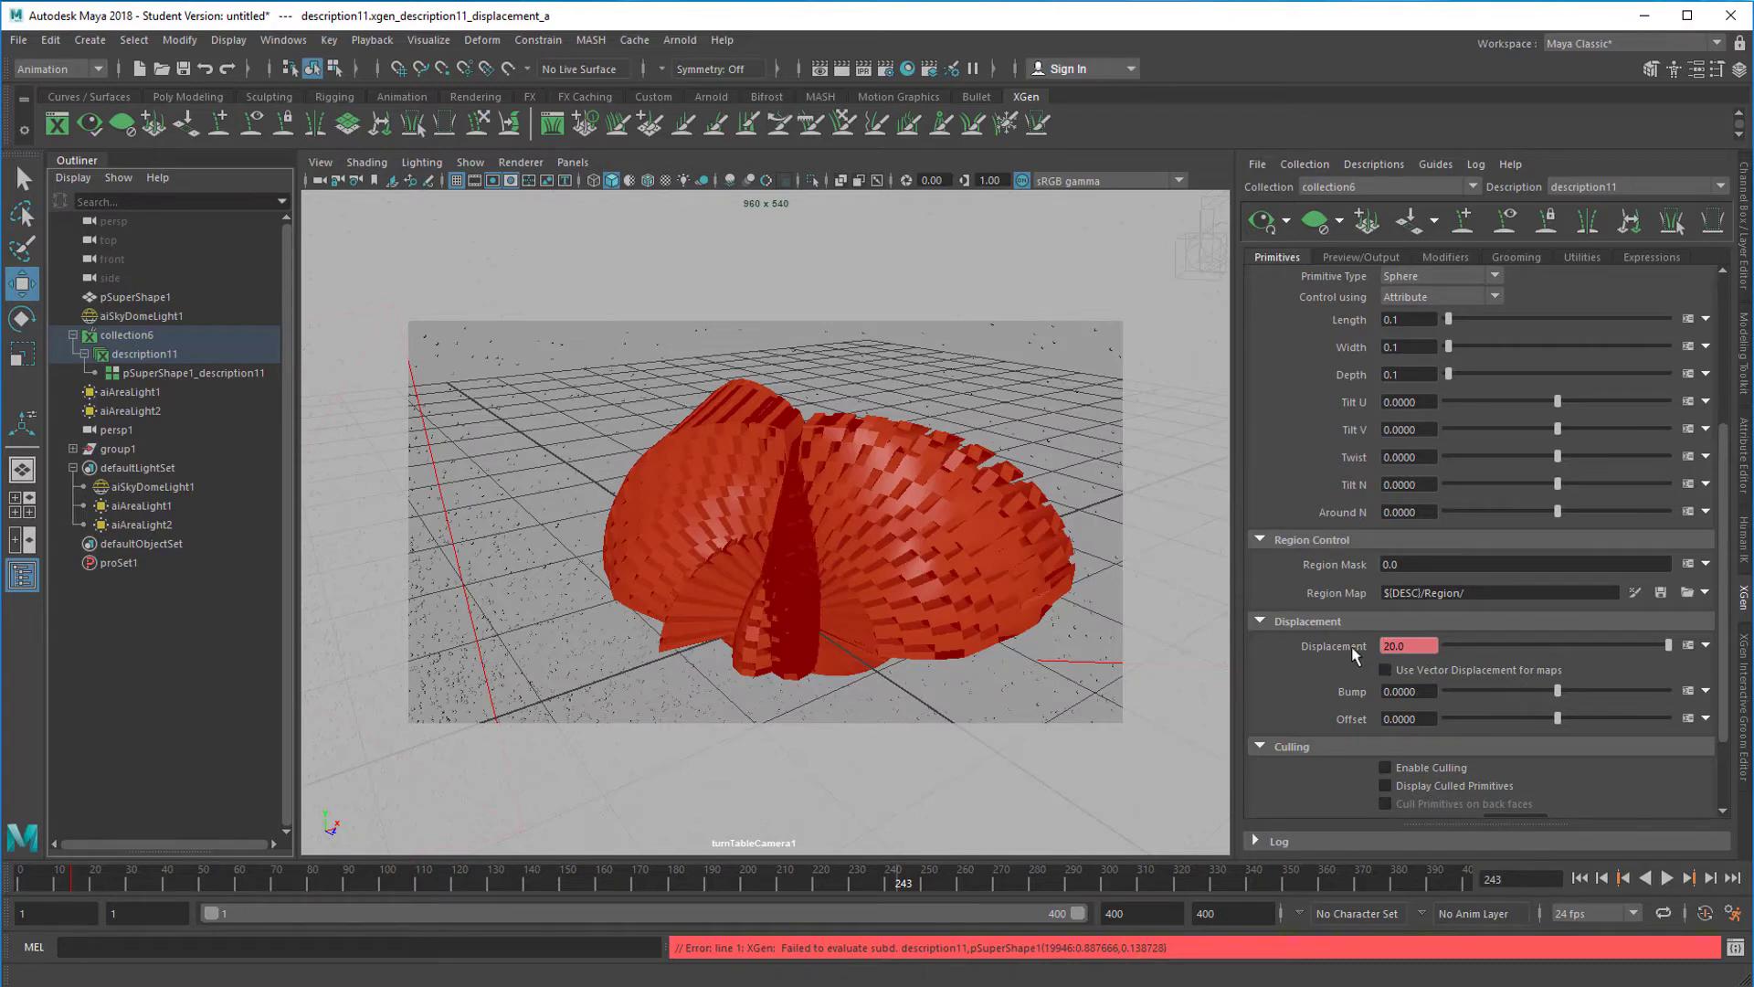
right_click(1354, 652)
click(1394, 677)
Step: Check the displaced spheres in the Arnold RenderView, and close the render
click(677, 41)
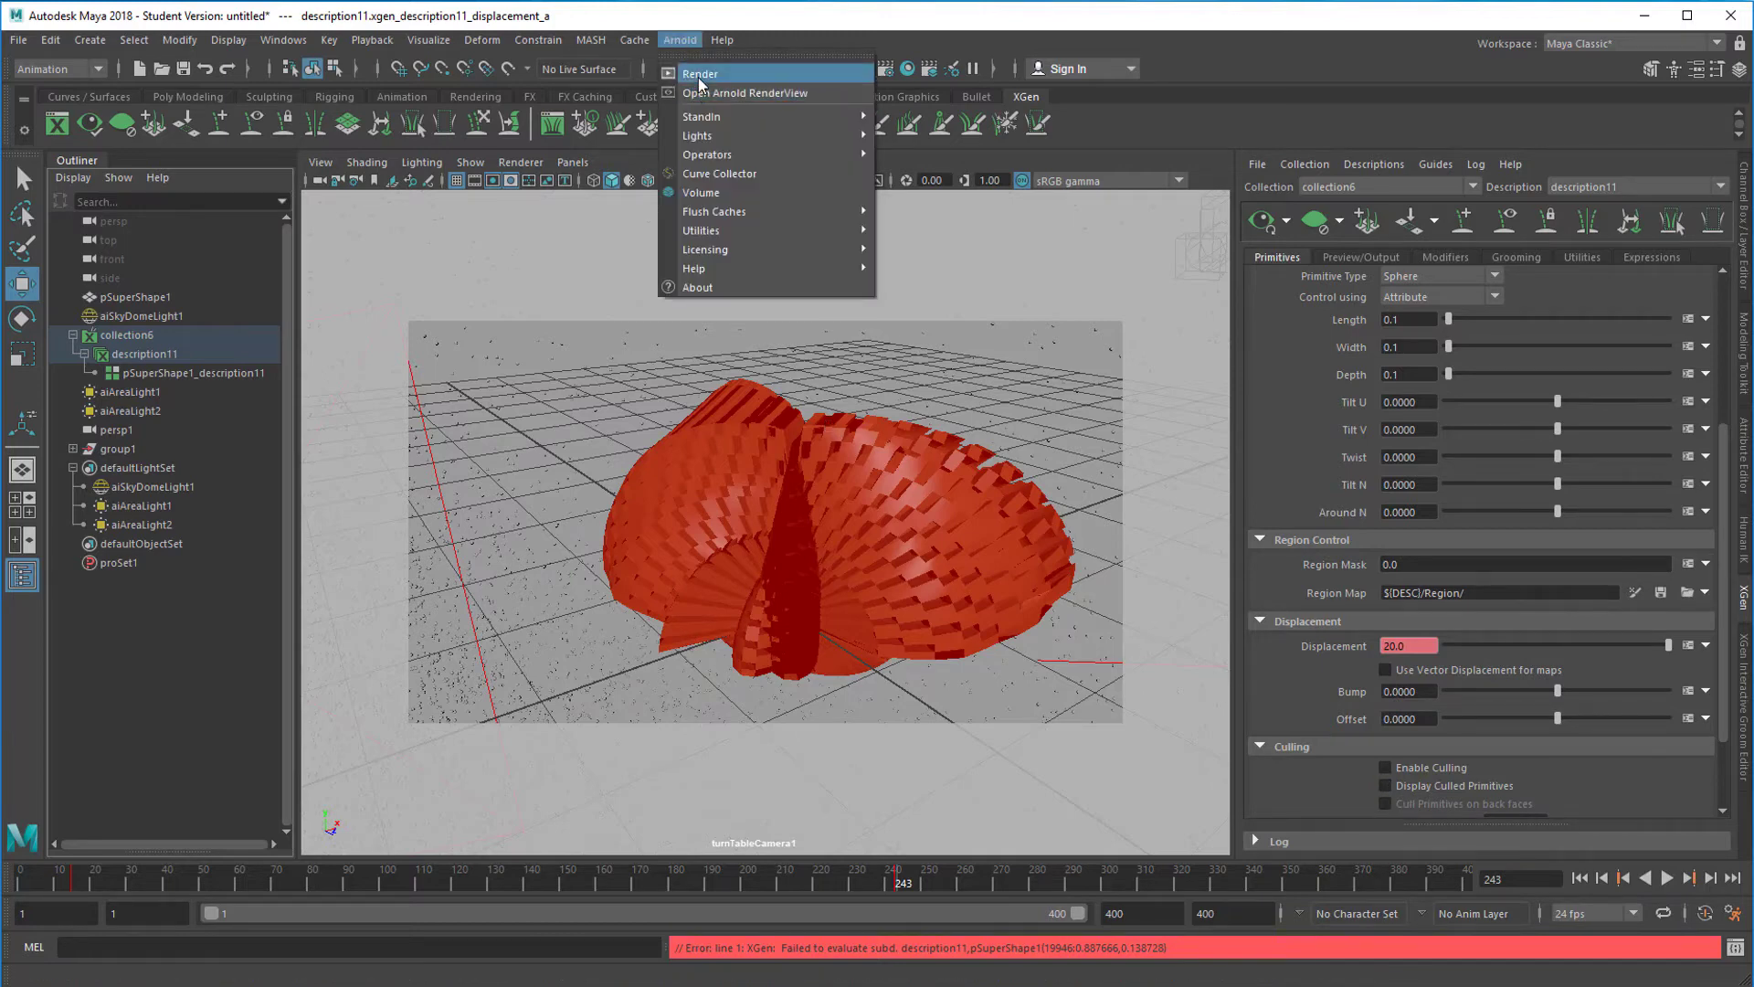
click(722, 92)
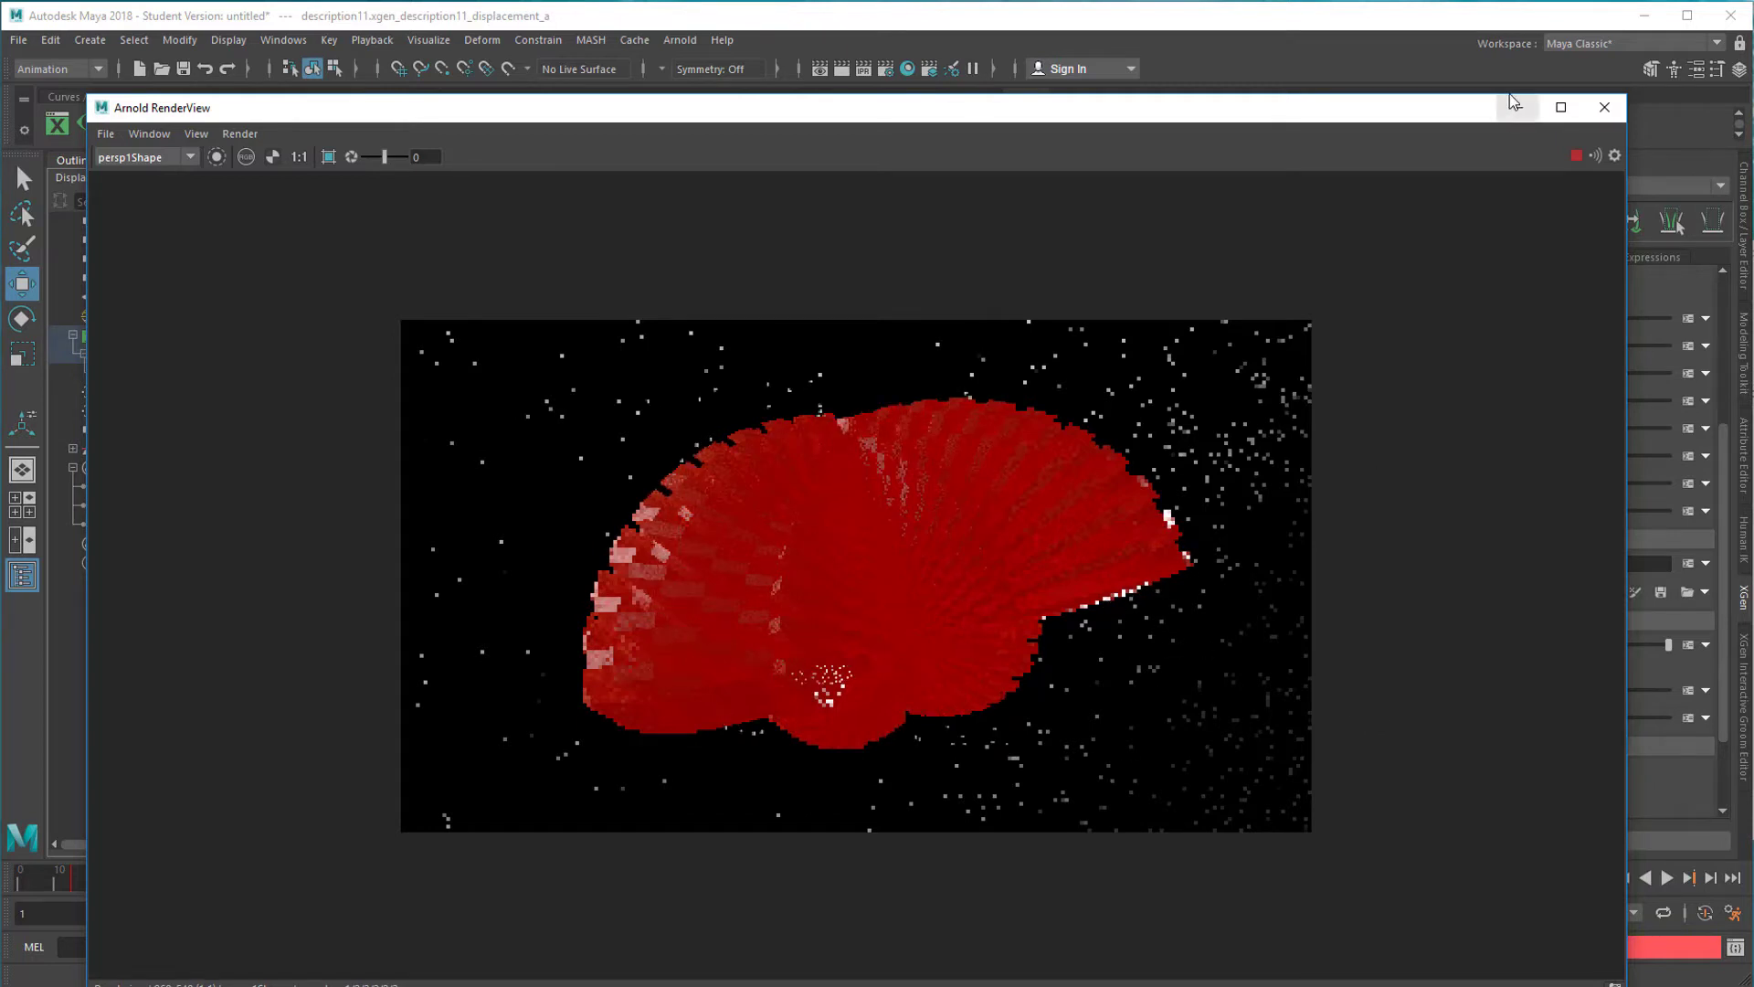
click(1605, 108)
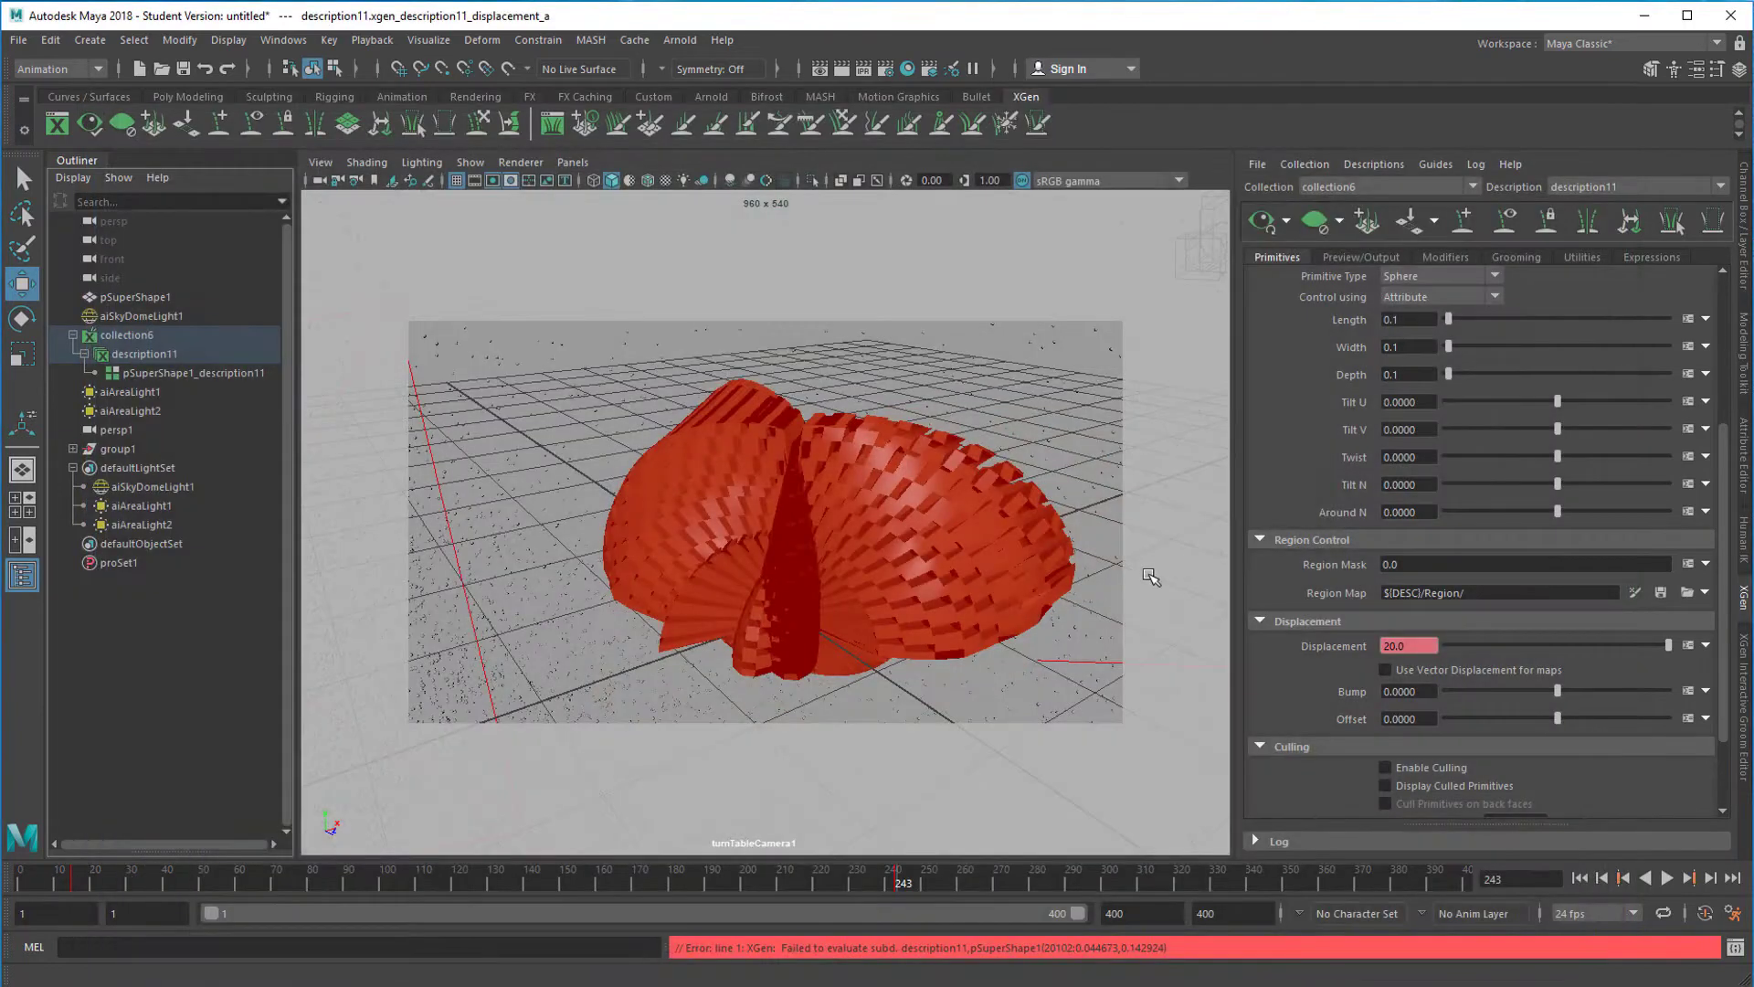
Step: Show the super shape's aiStandardSurface1 attributes, step through the turntable to frame 161, and key the current emission weight there
click(882, 535)
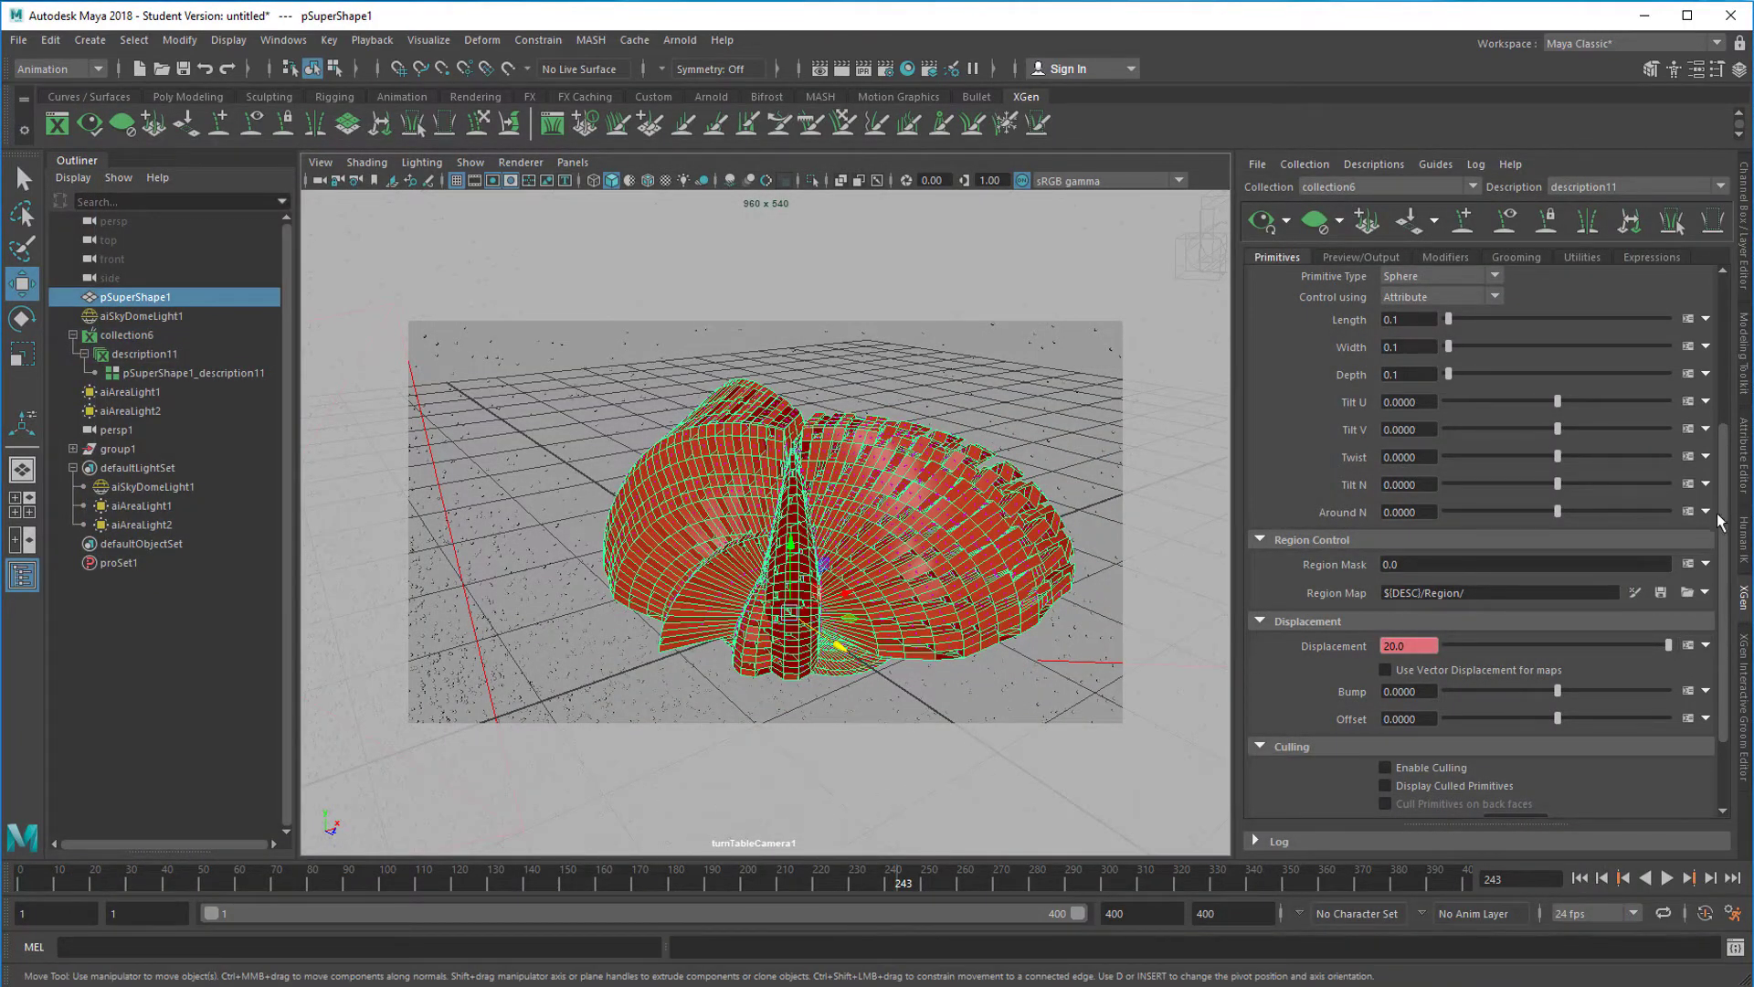
click(1745, 473)
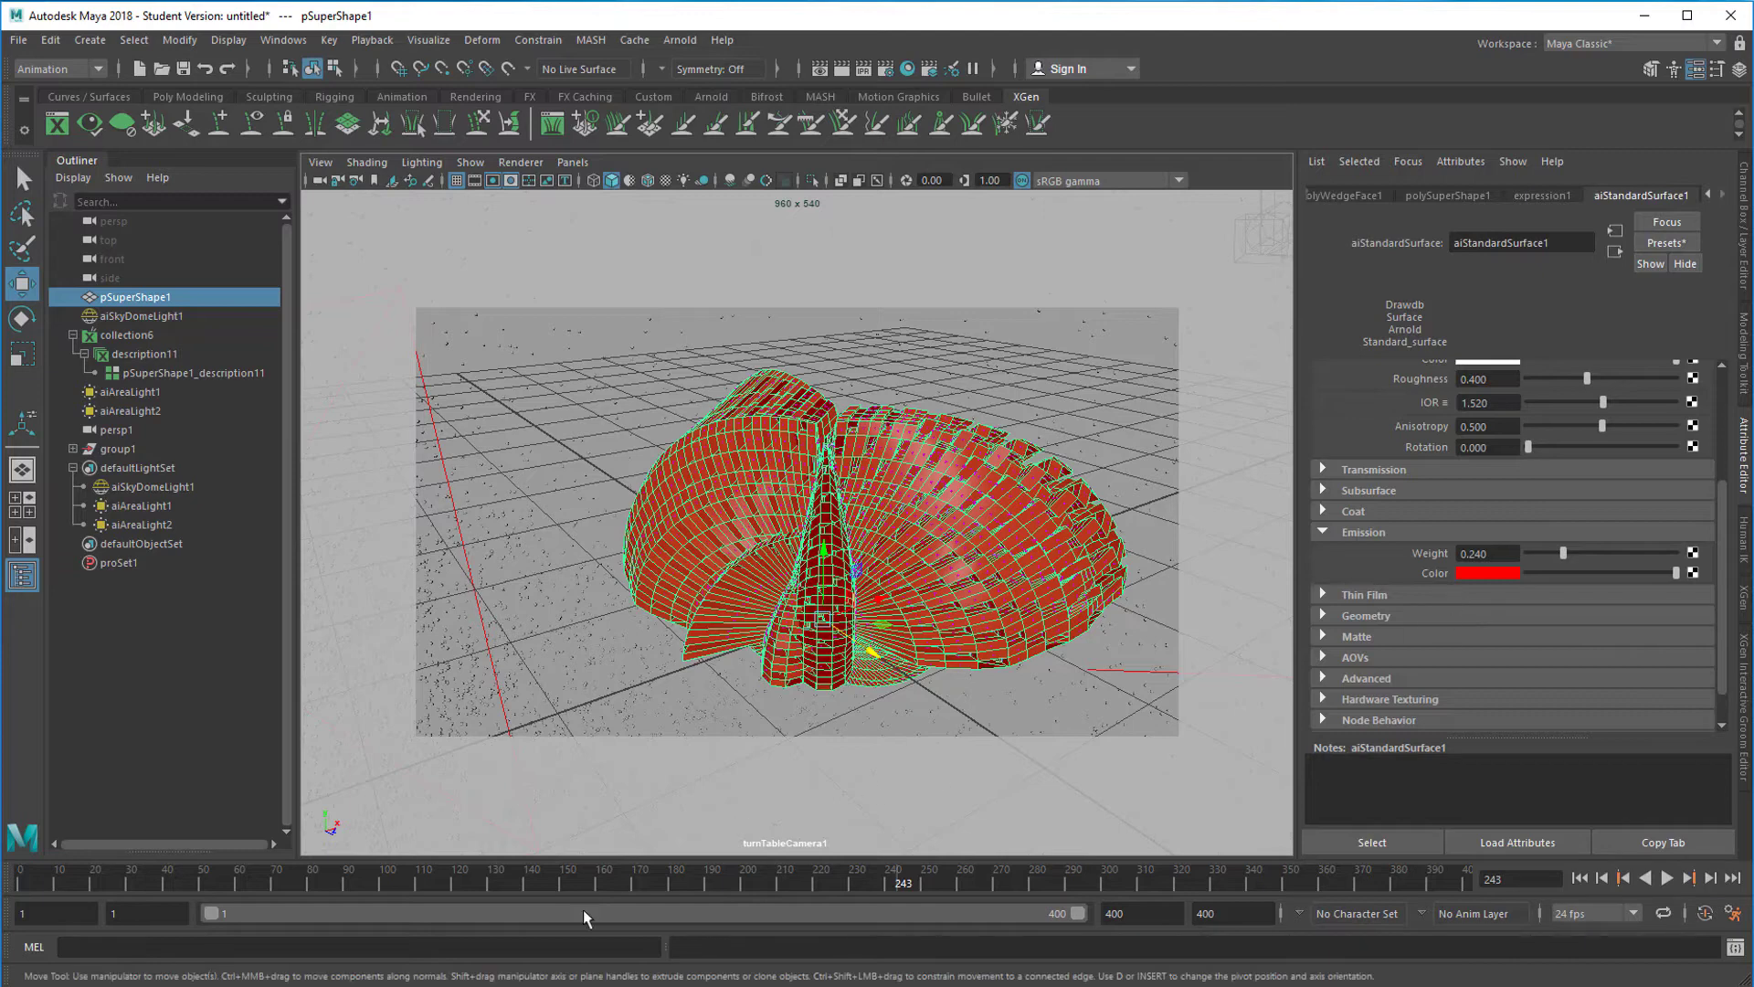
click(346, 879)
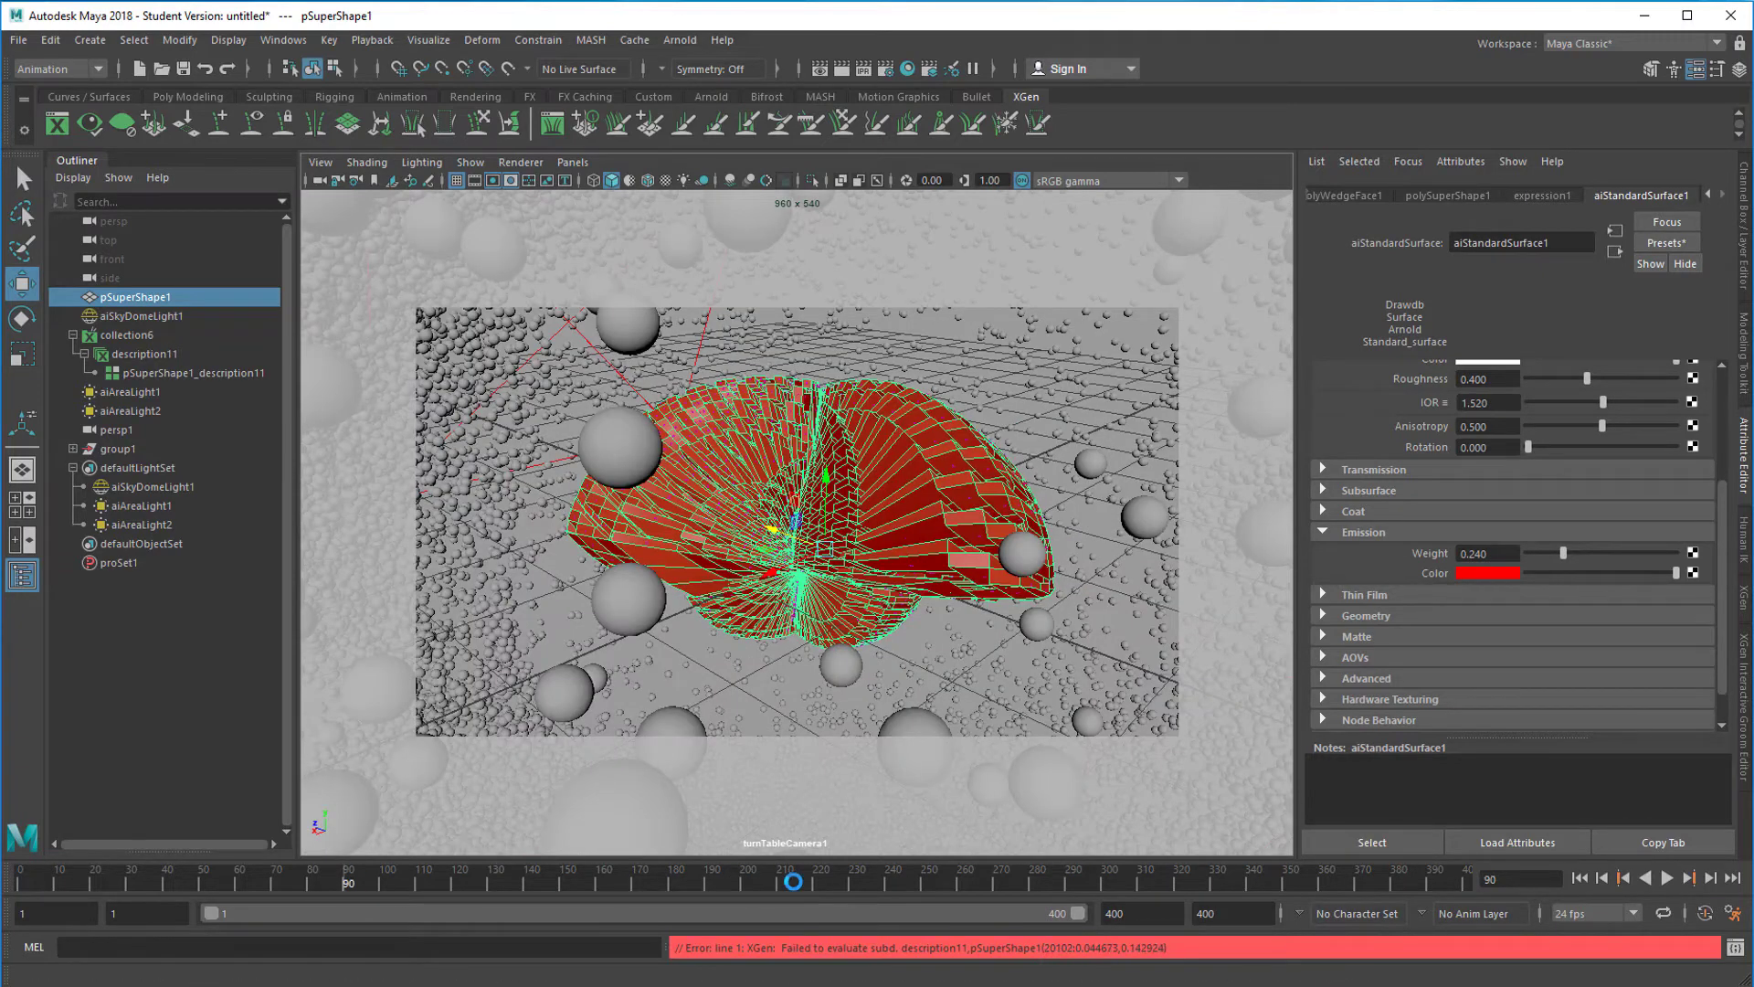
click(795, 880)
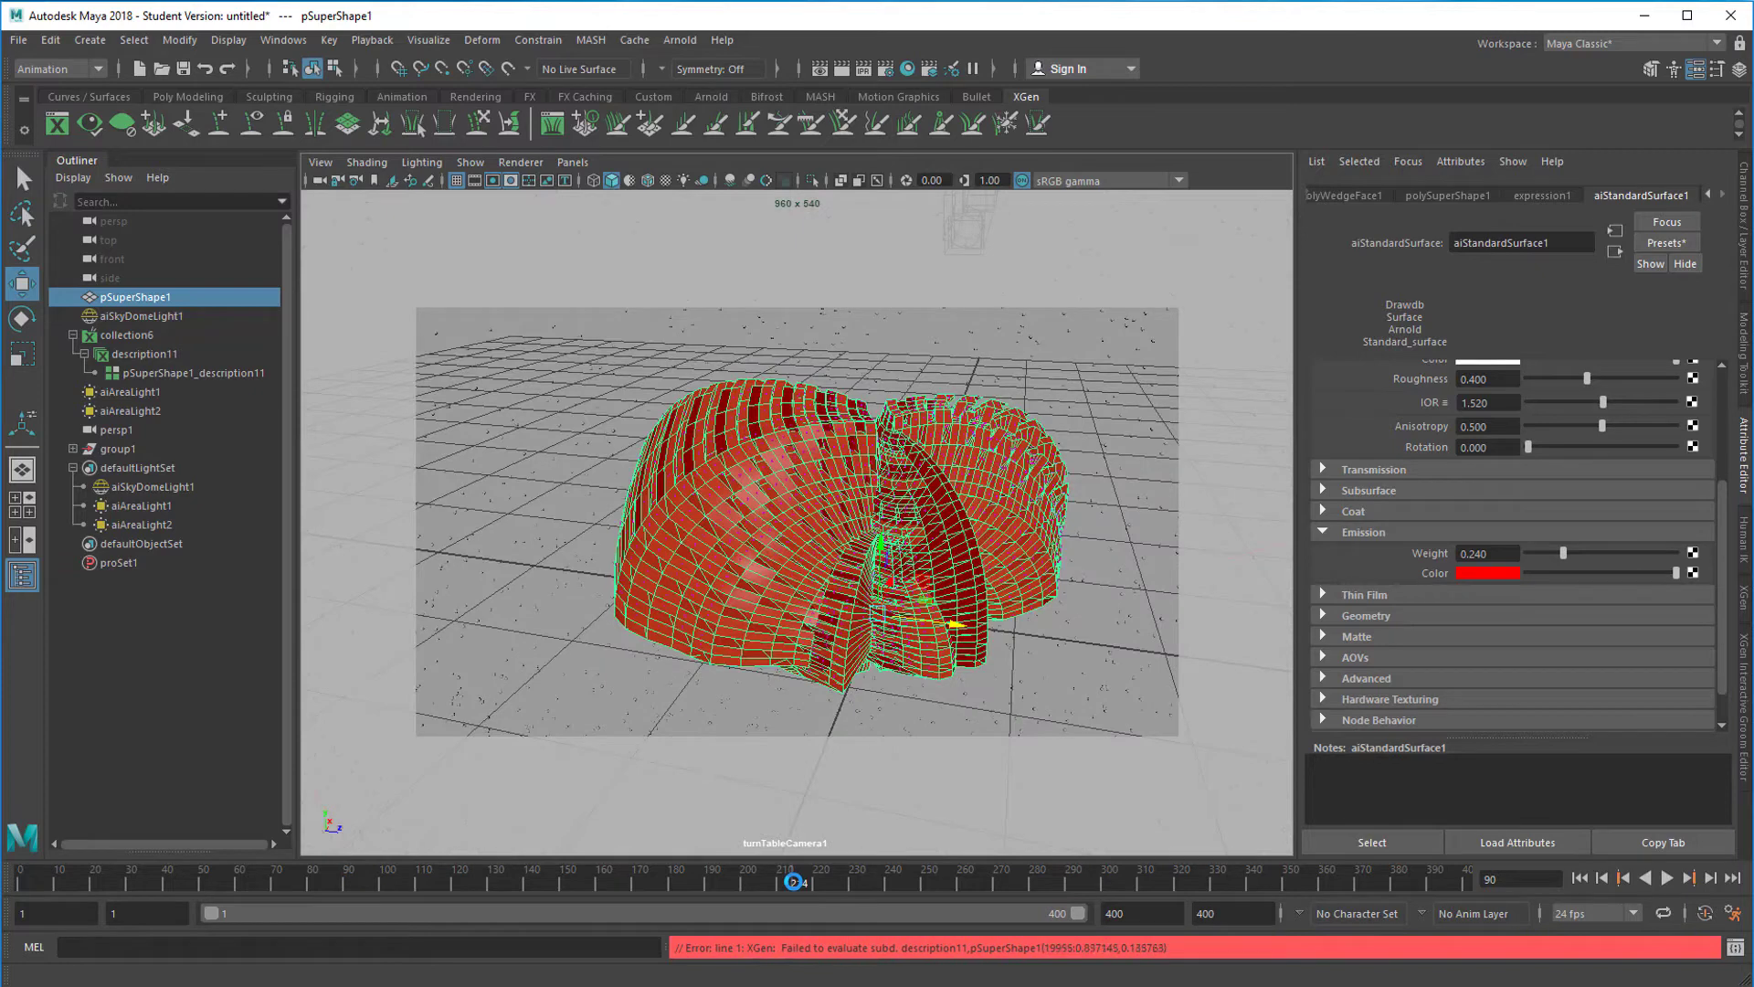
click(731, 884)
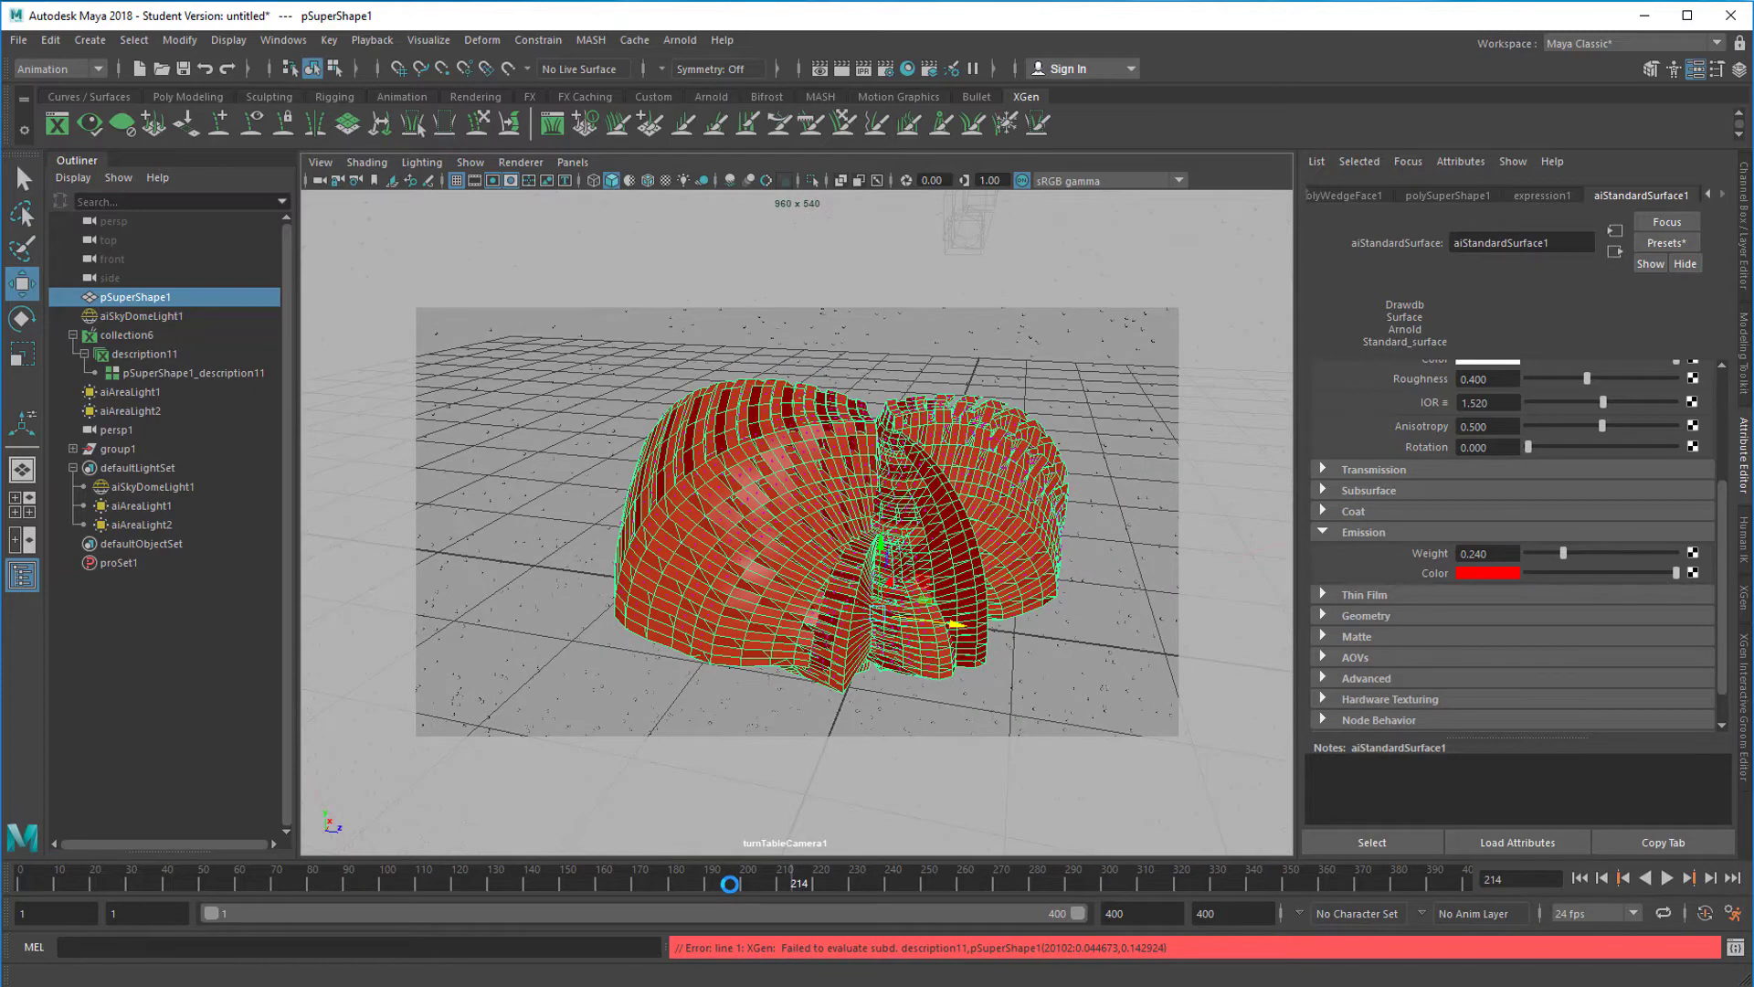
click(600, 884)
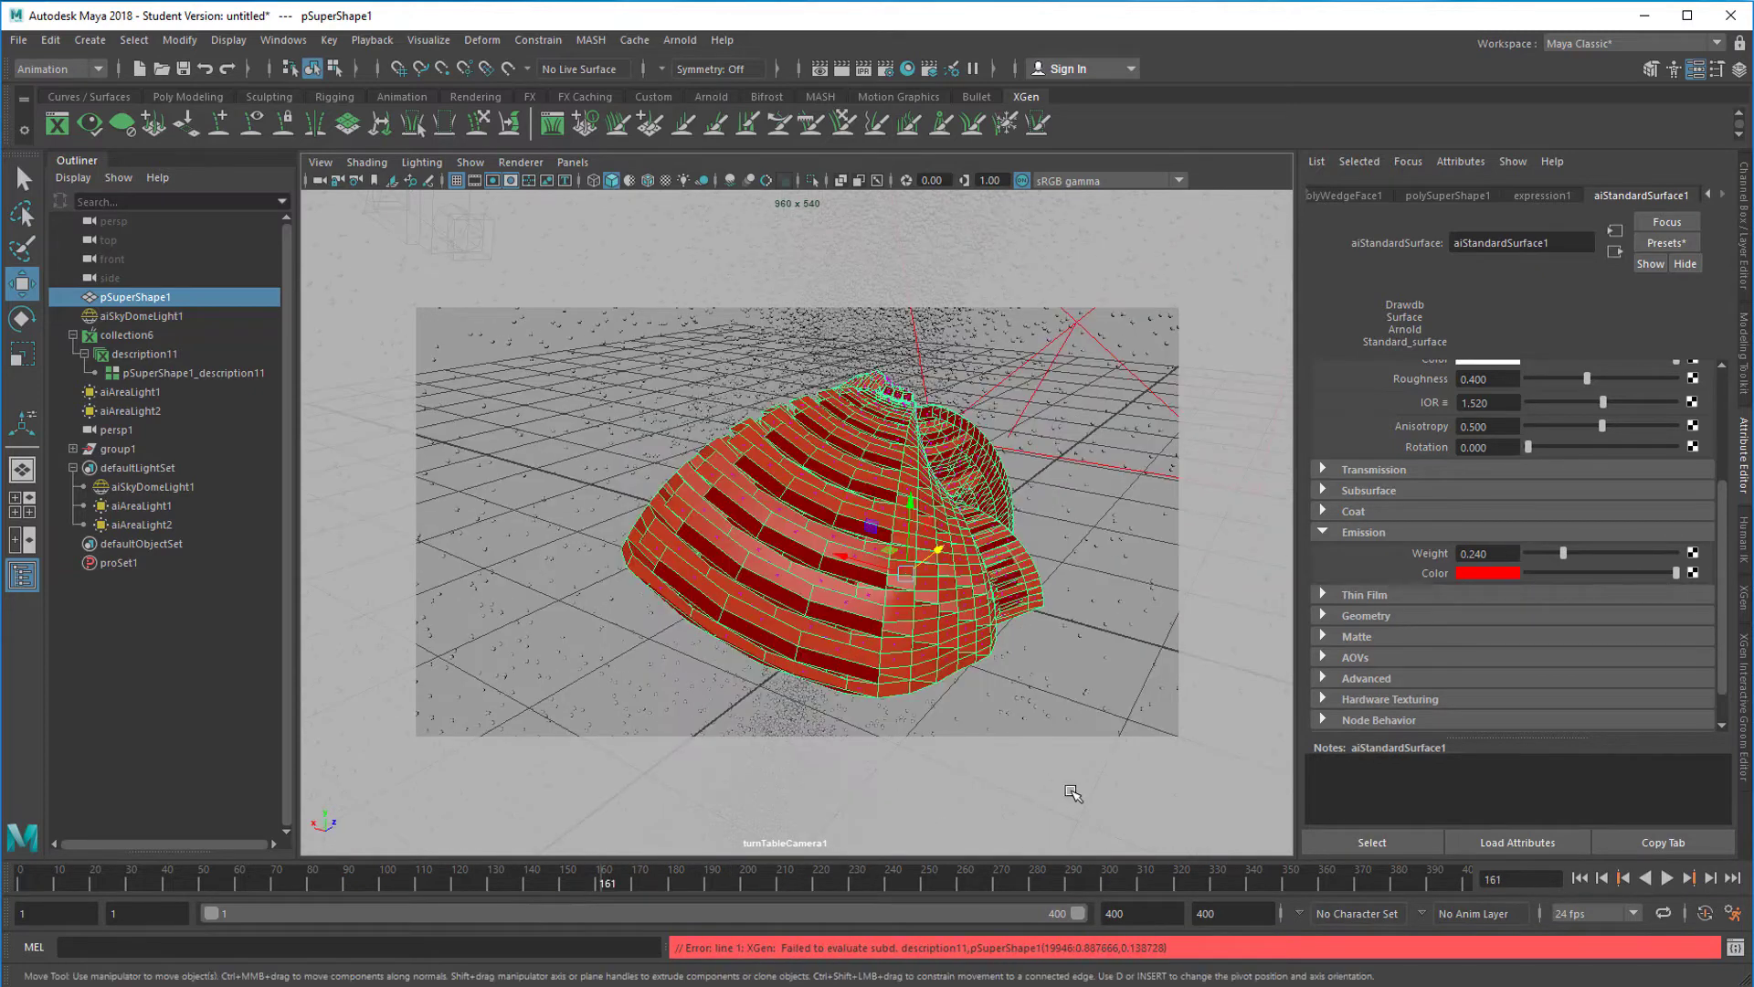
right_click(1439, 557)
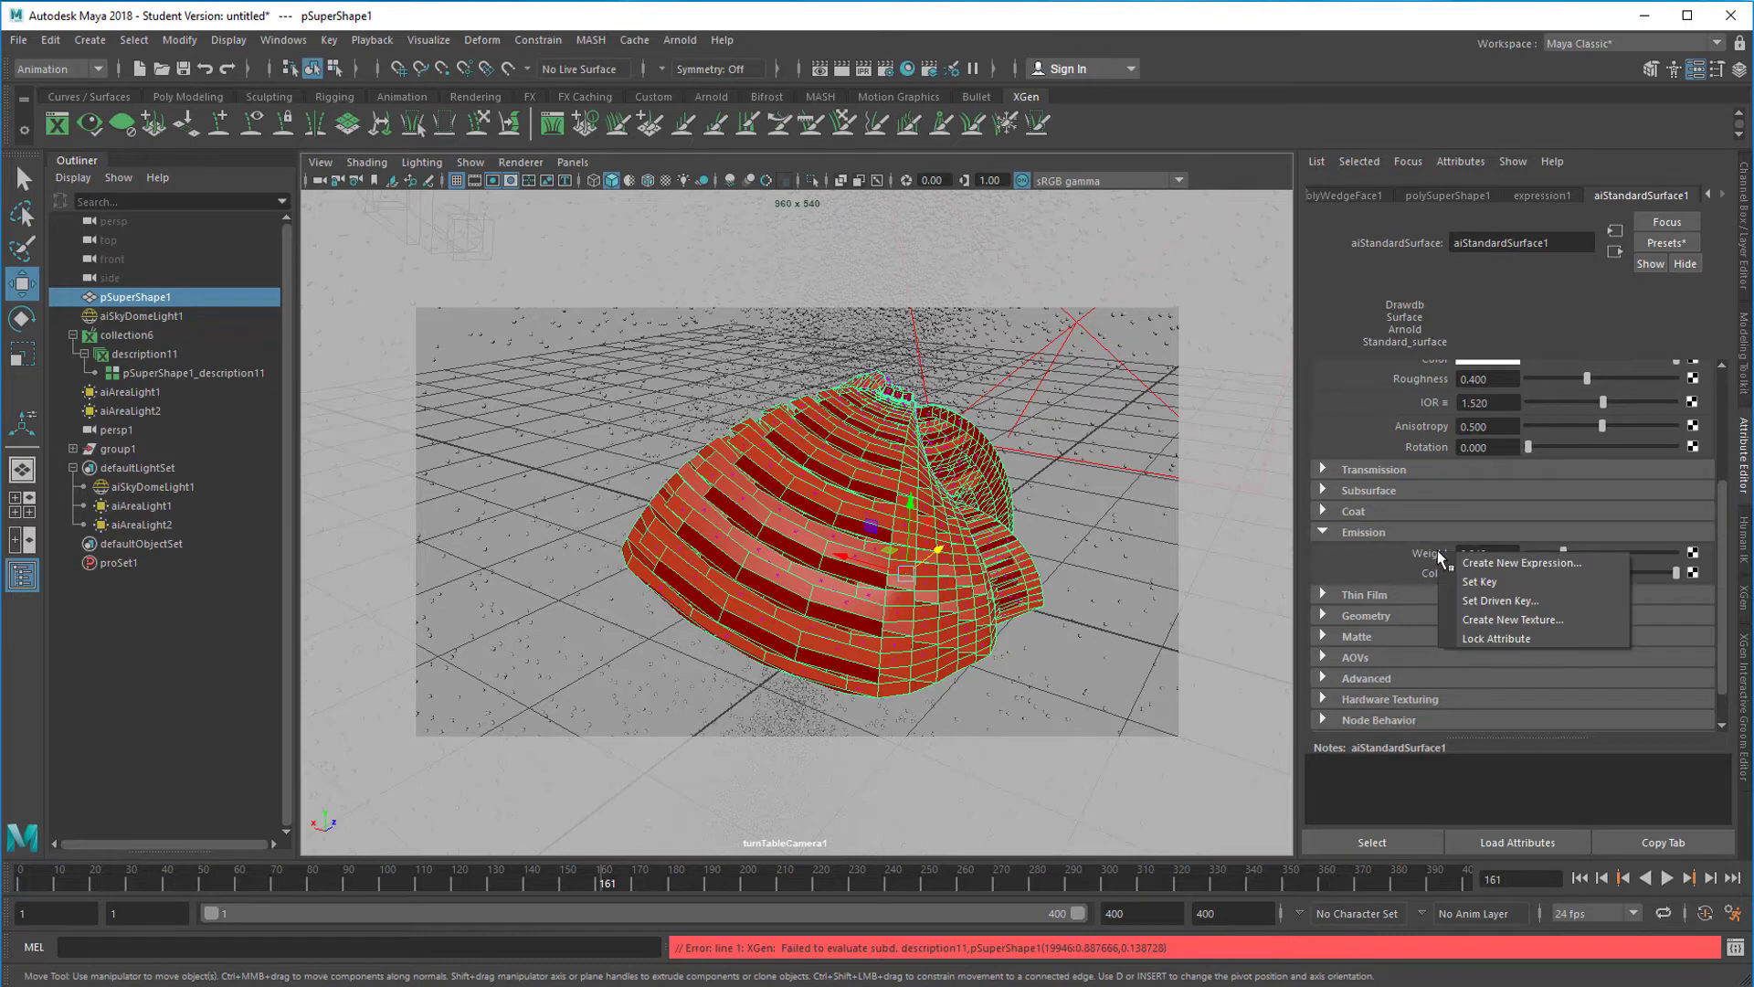
click(1477, 574)
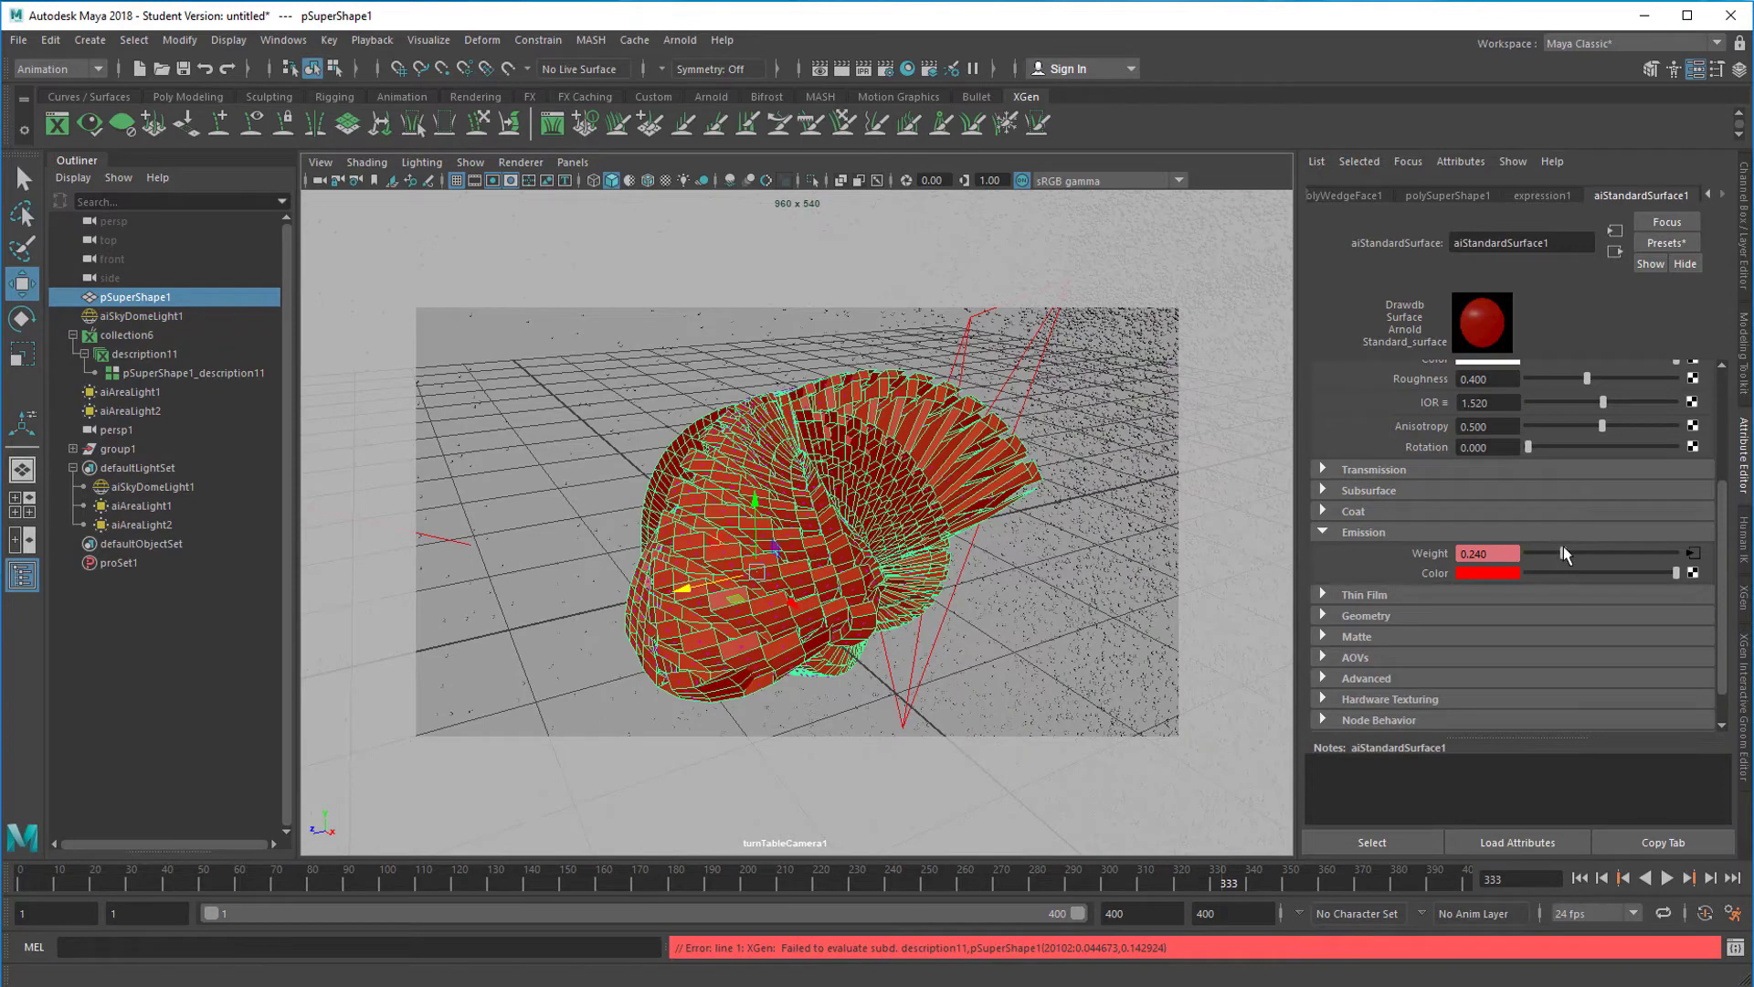
Step: Set the emission weight of aiStandardSurface1 to 0 at frame 333 and key it there
drag(1562, 549, 1496, 566)
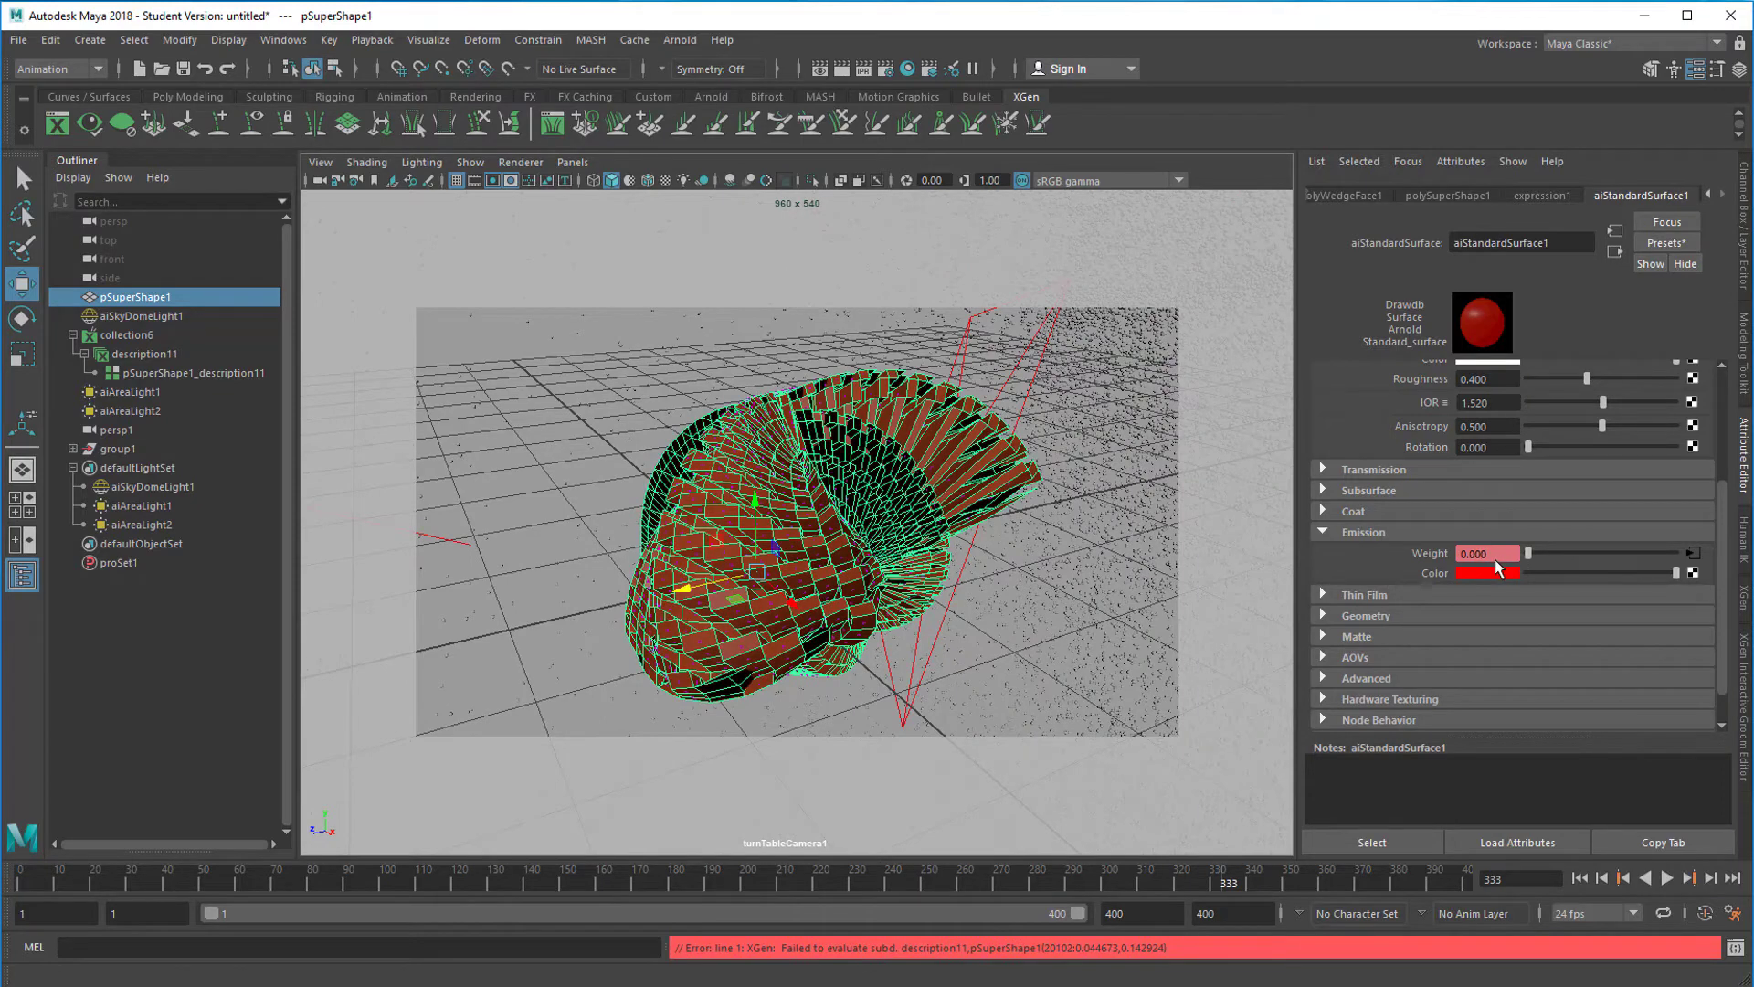
right_click(1429, 561)
click(1443, 577)
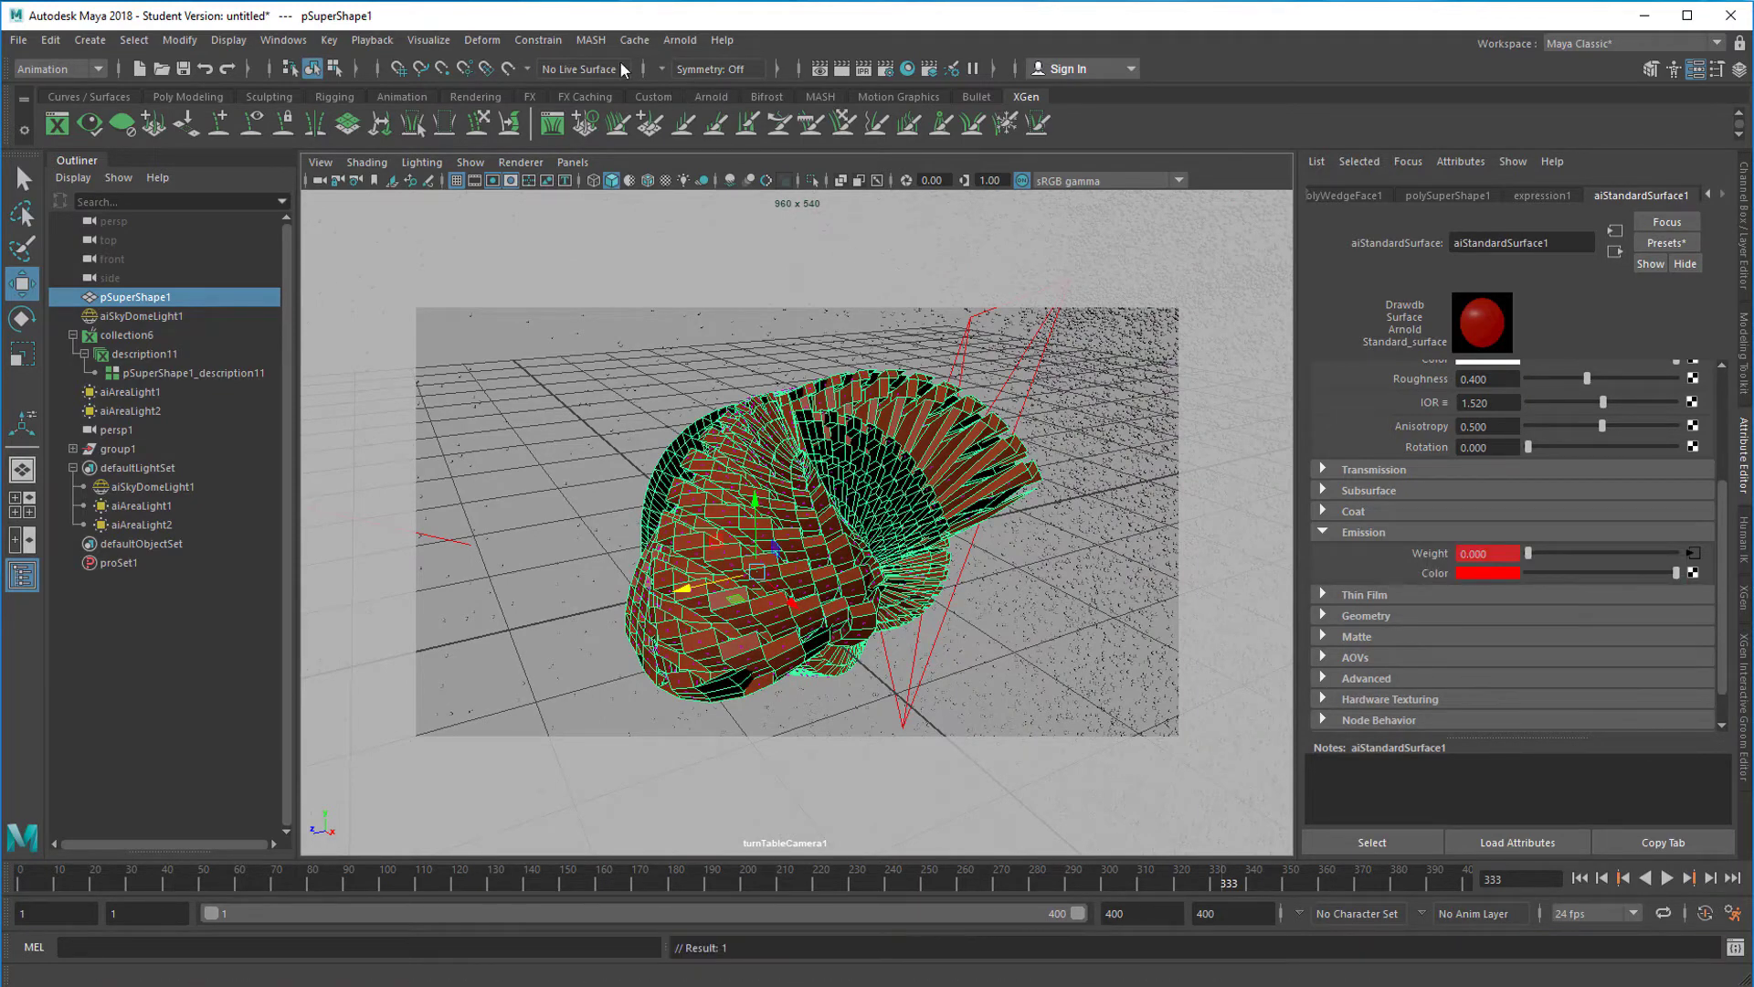
Step: Check the scene at frame 333 in the Arnold RenderView, and close the render
click(676, 40)
click(694, 72)
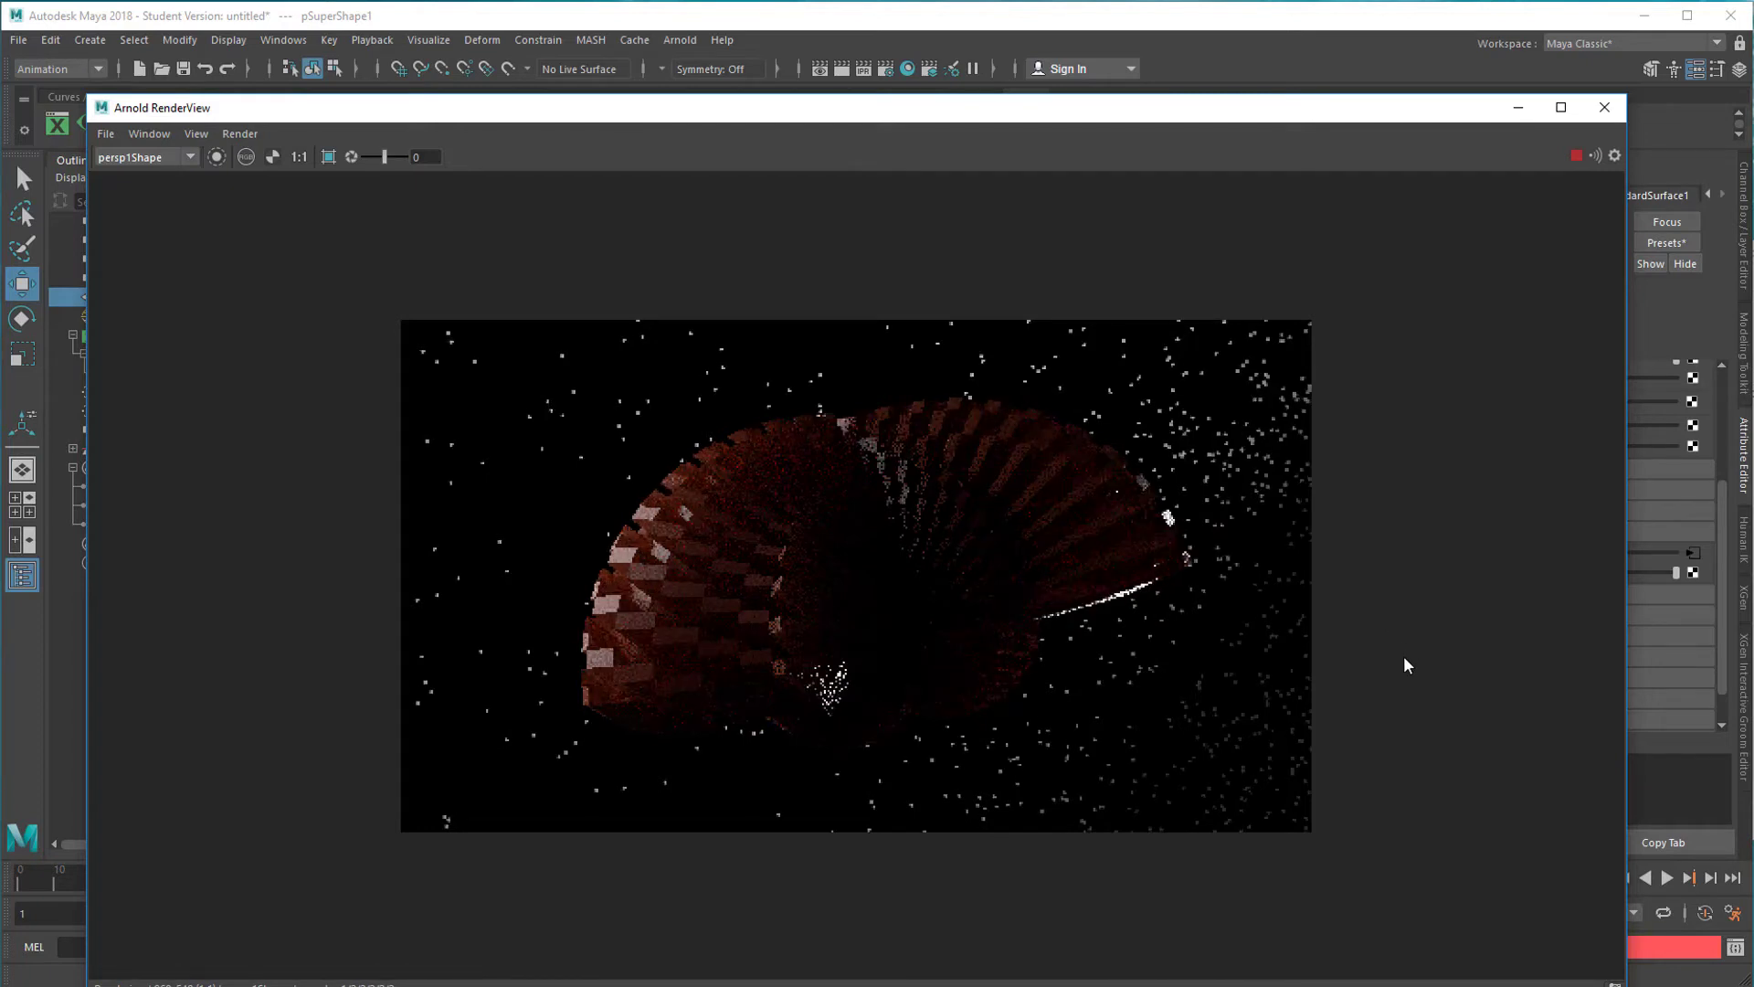
click(1604, 106)
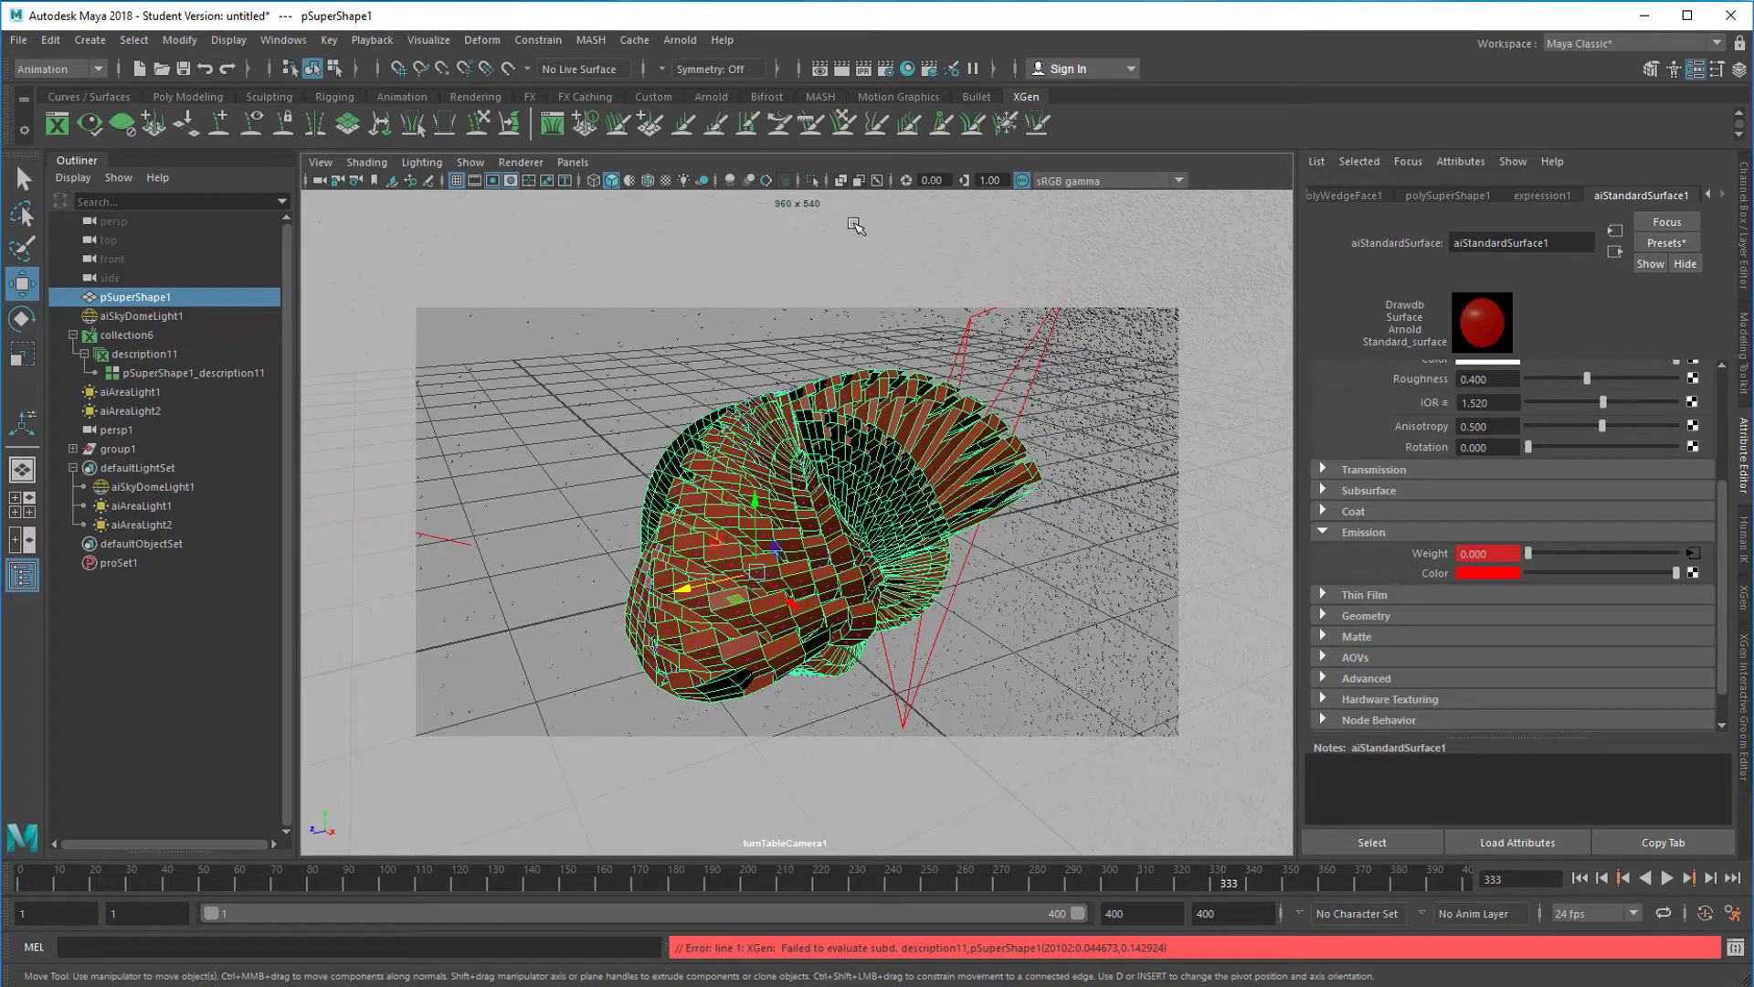
Step: Set the file name prefix for the render output to redDworf in the common render settings
click(884, 71)
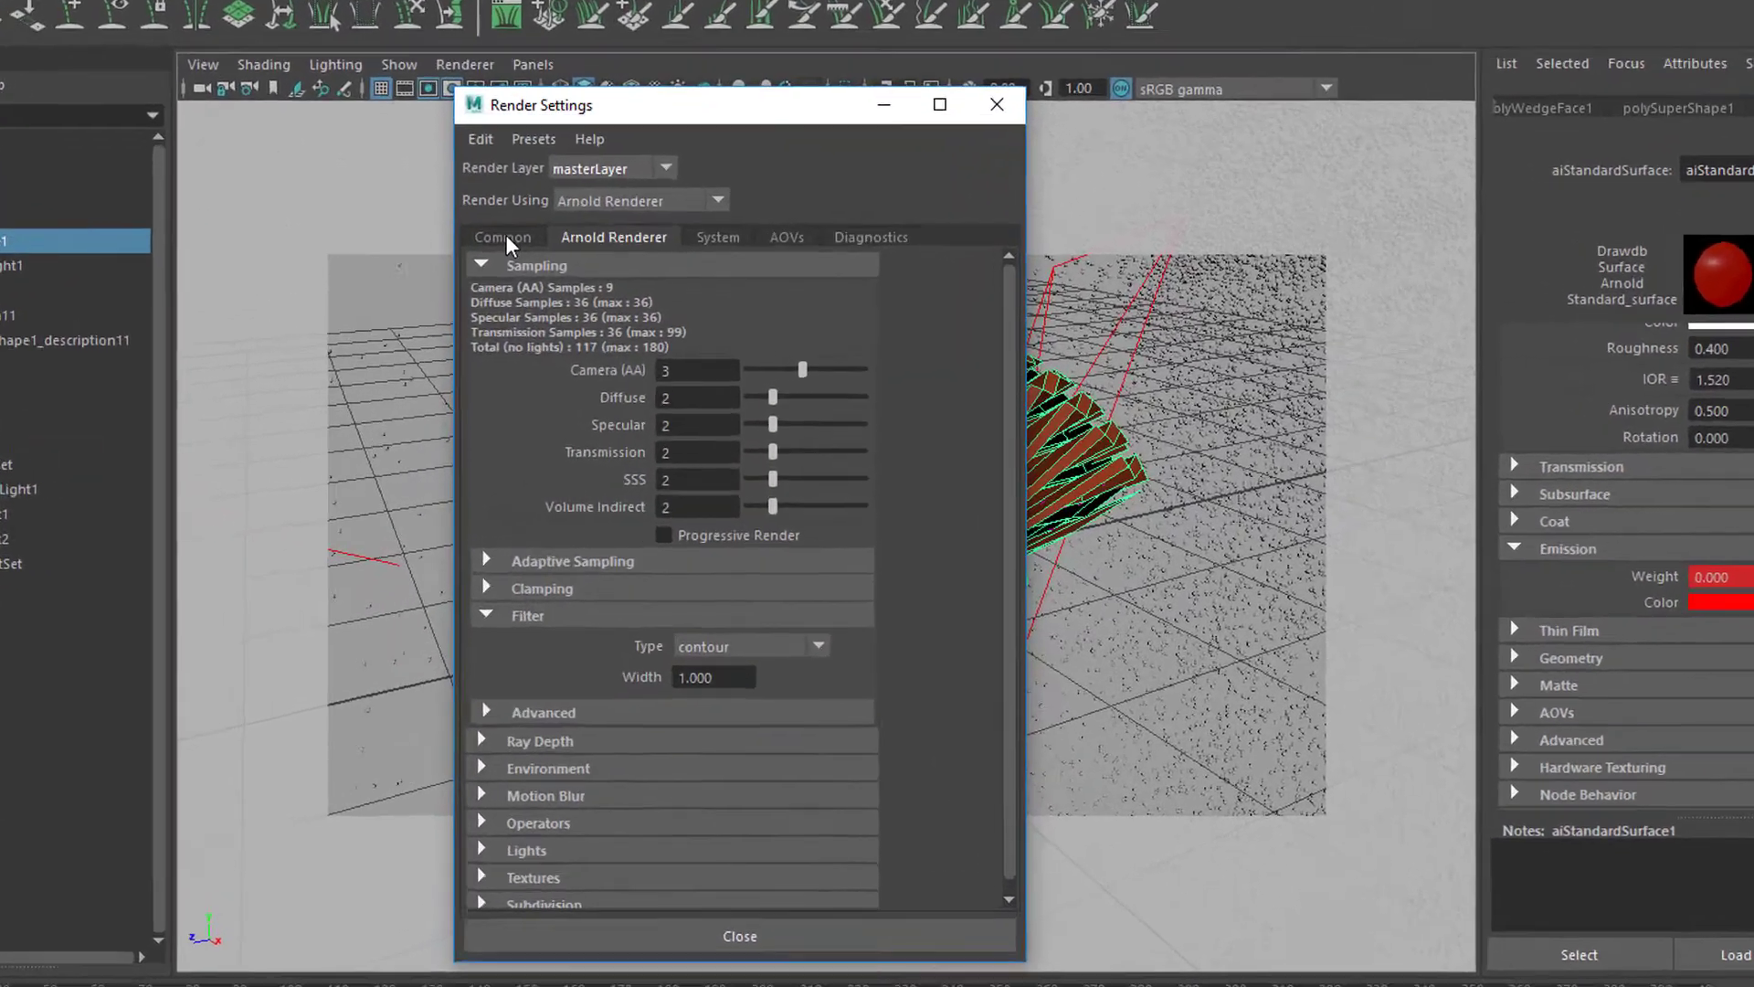
click(506, 239)
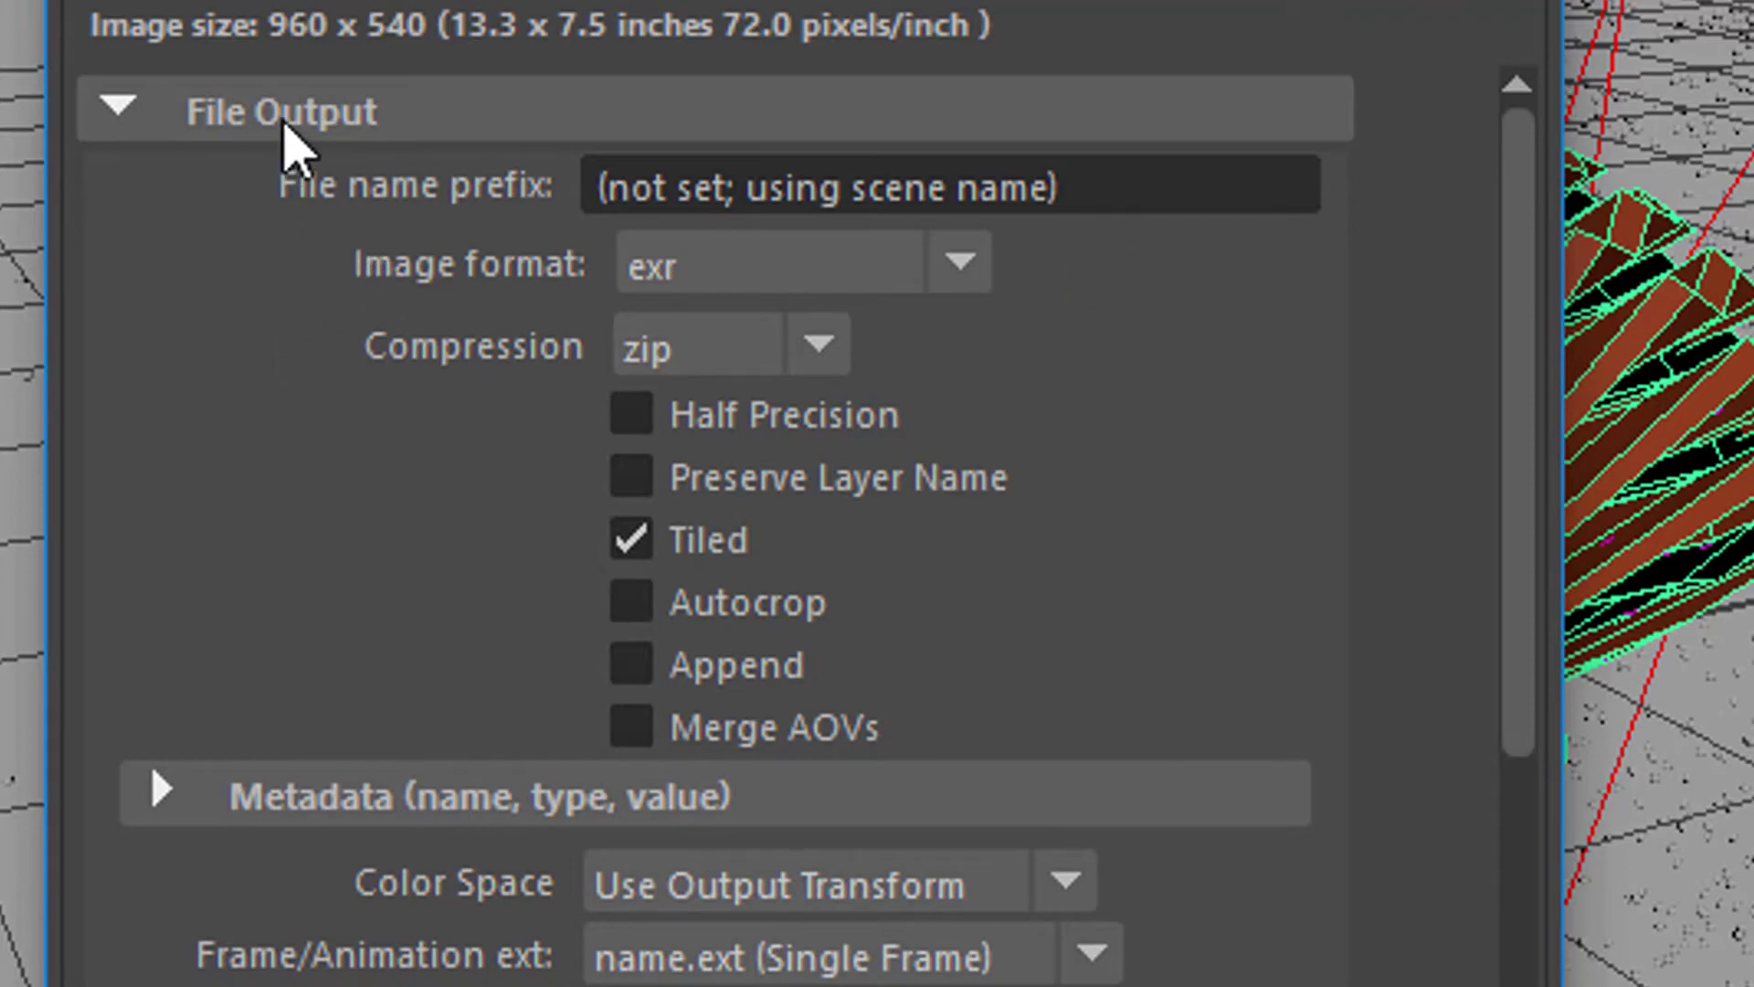
click(1088, 188)
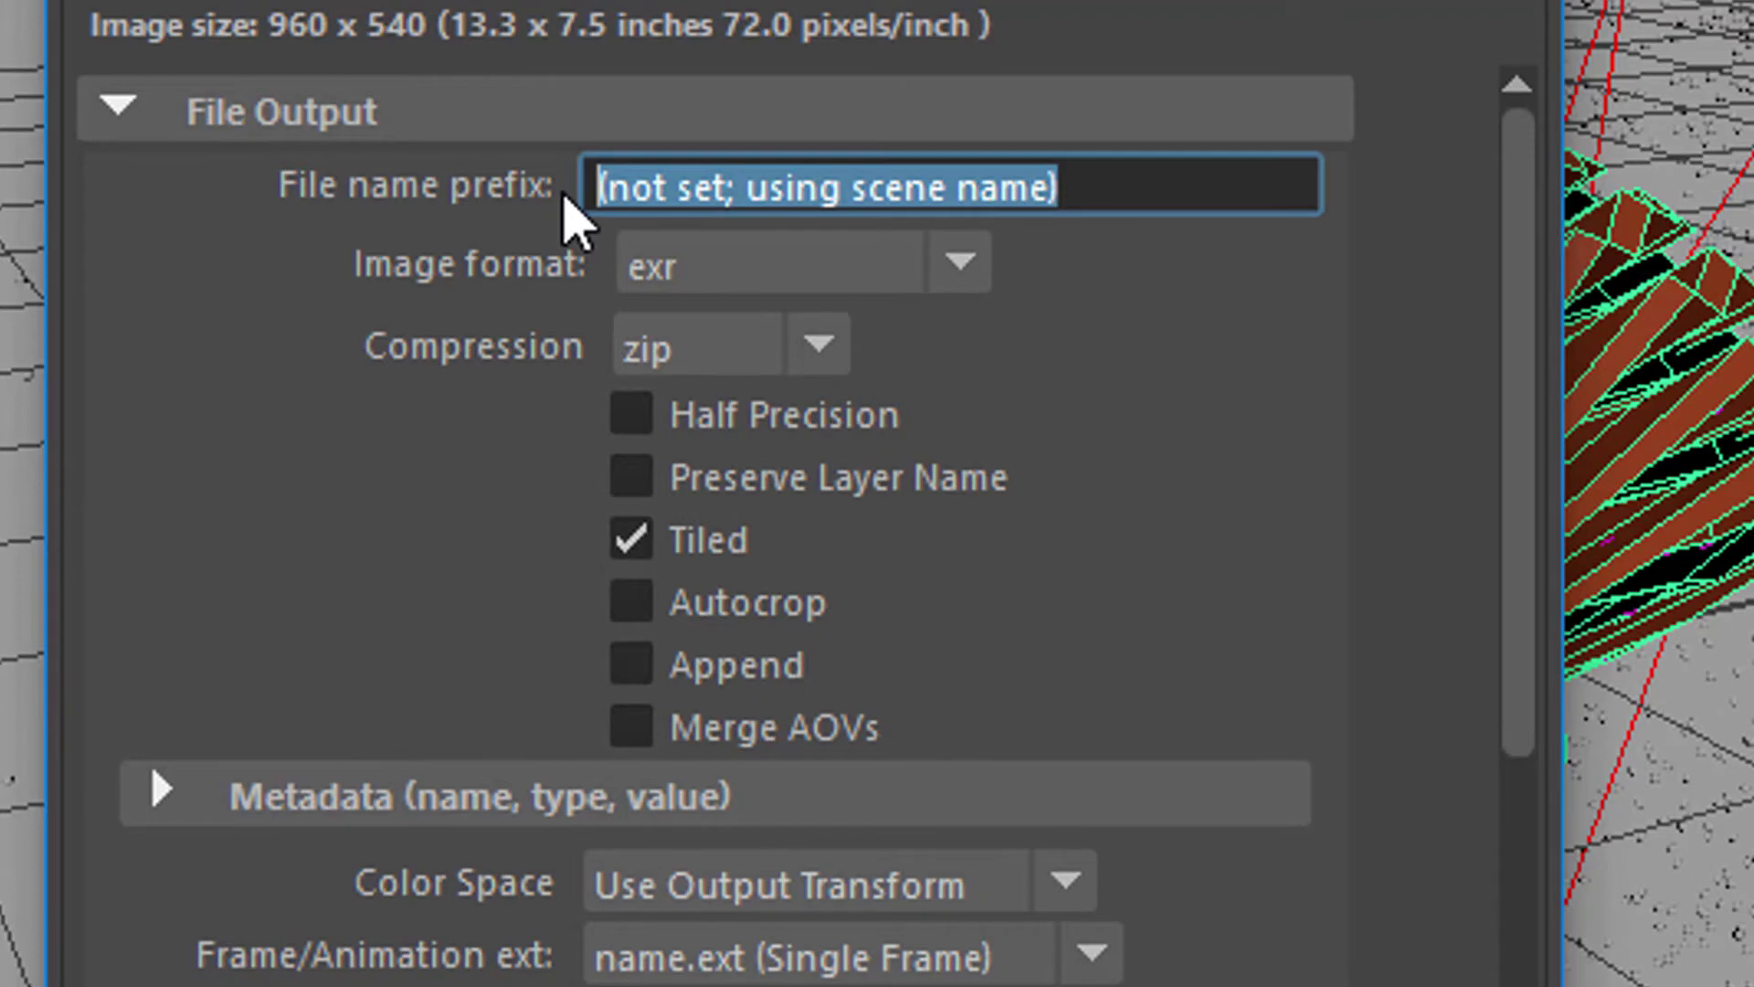
text(redDwor)
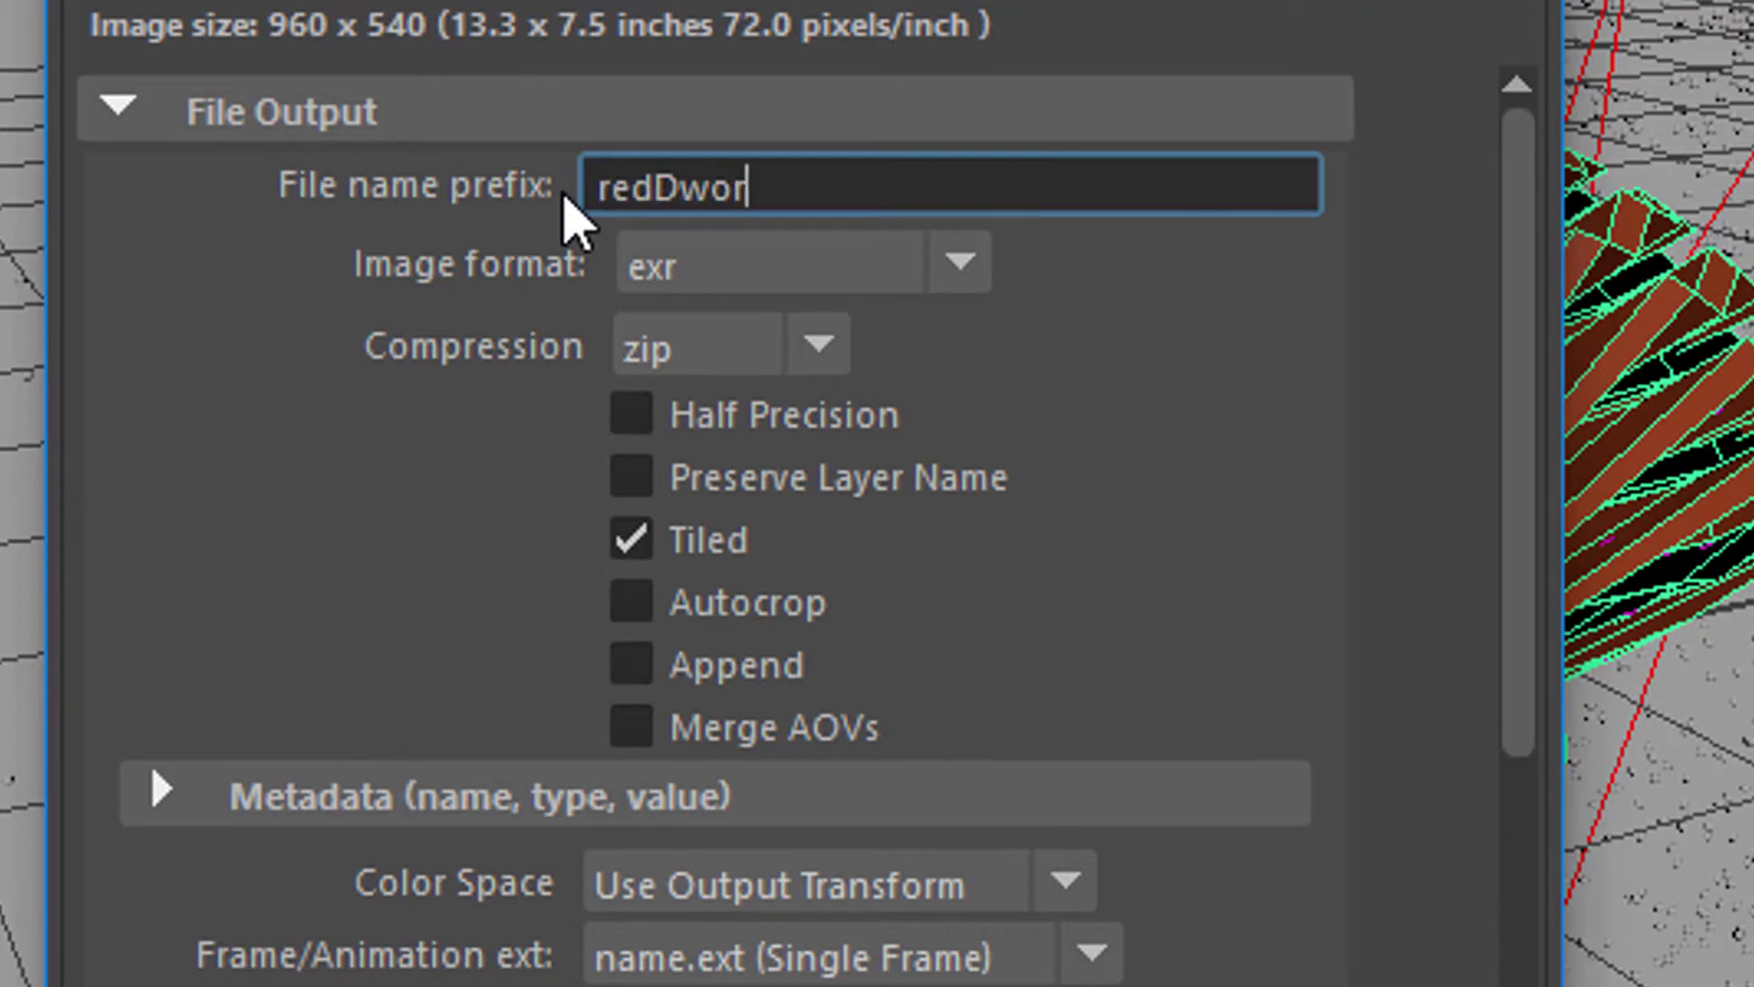
text(f)
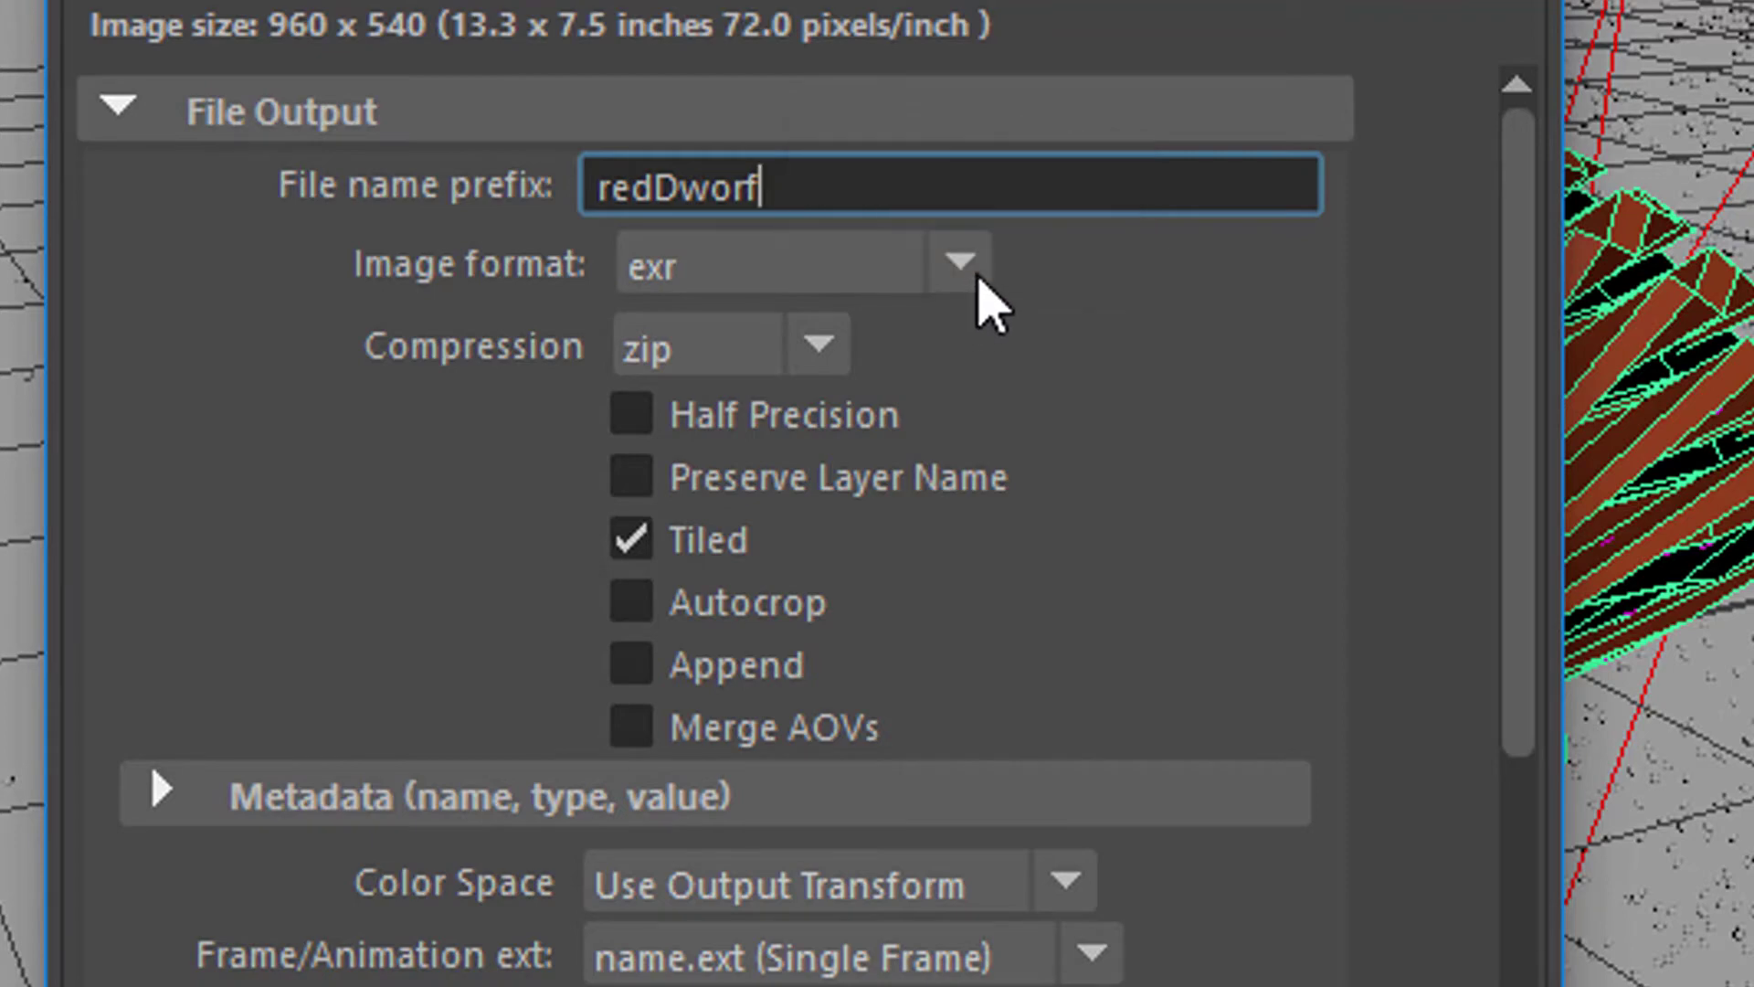
Step: Set the output image format to png and the frame/animation extension to name.#.ext
click(980, 279)
click(850, 406)
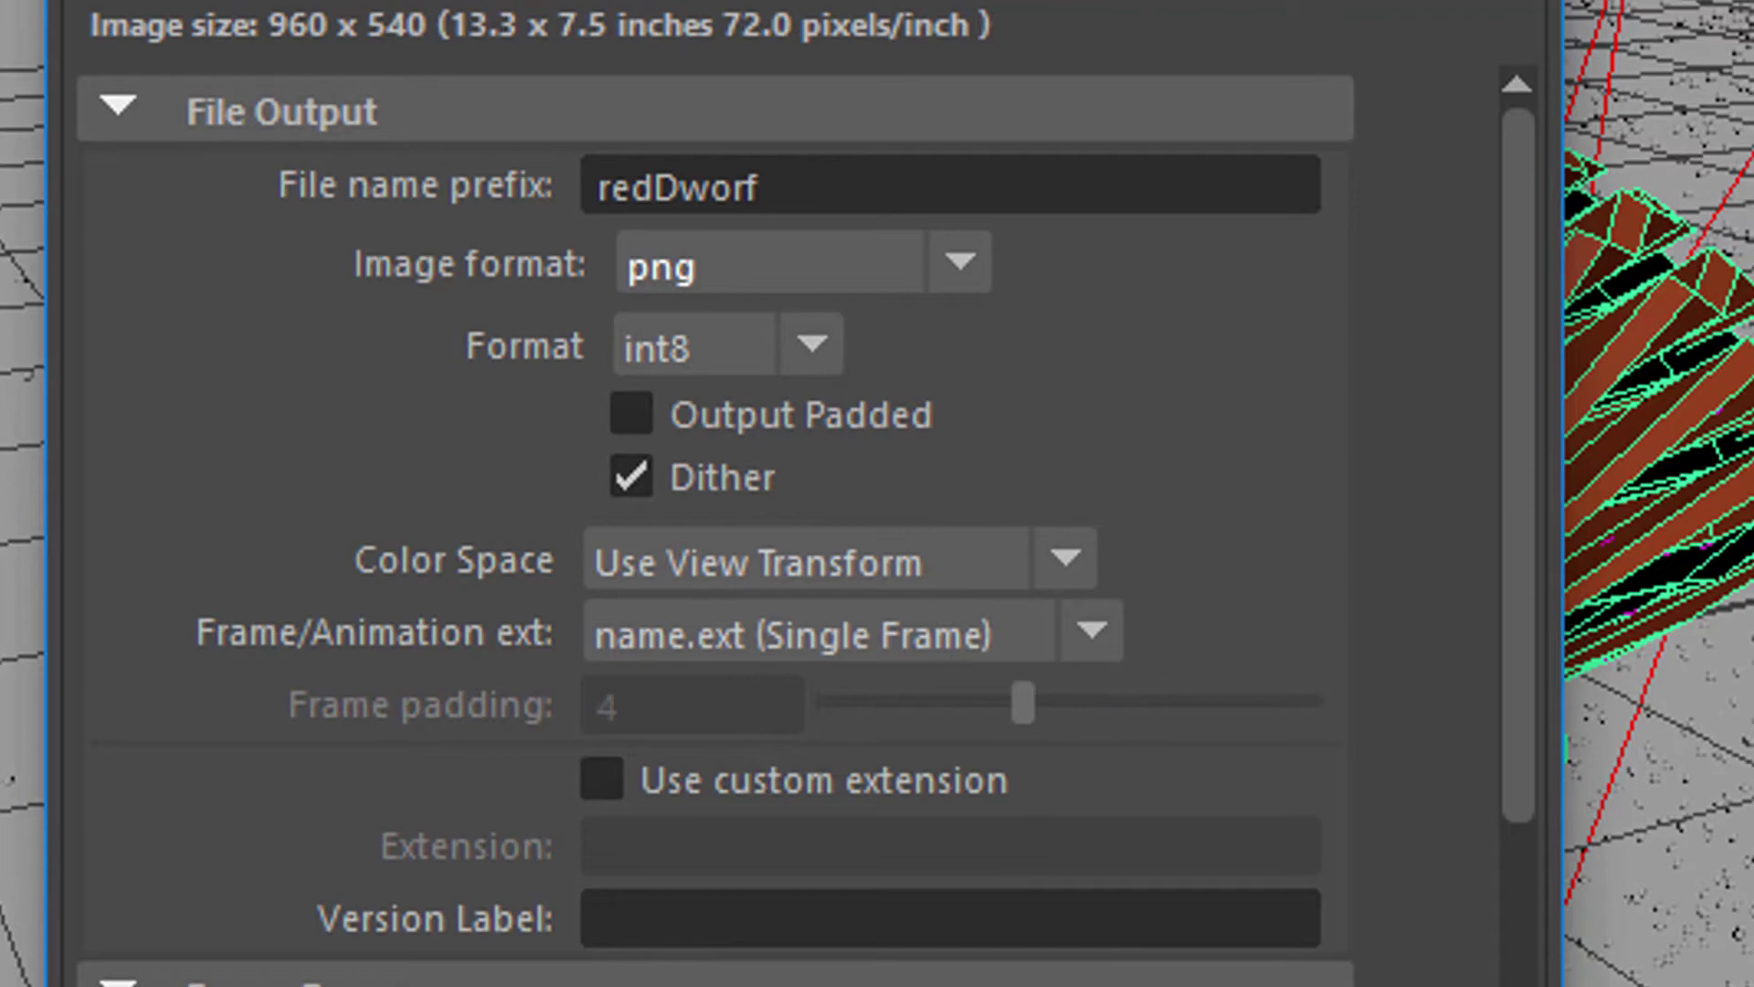
click(1094, 644)
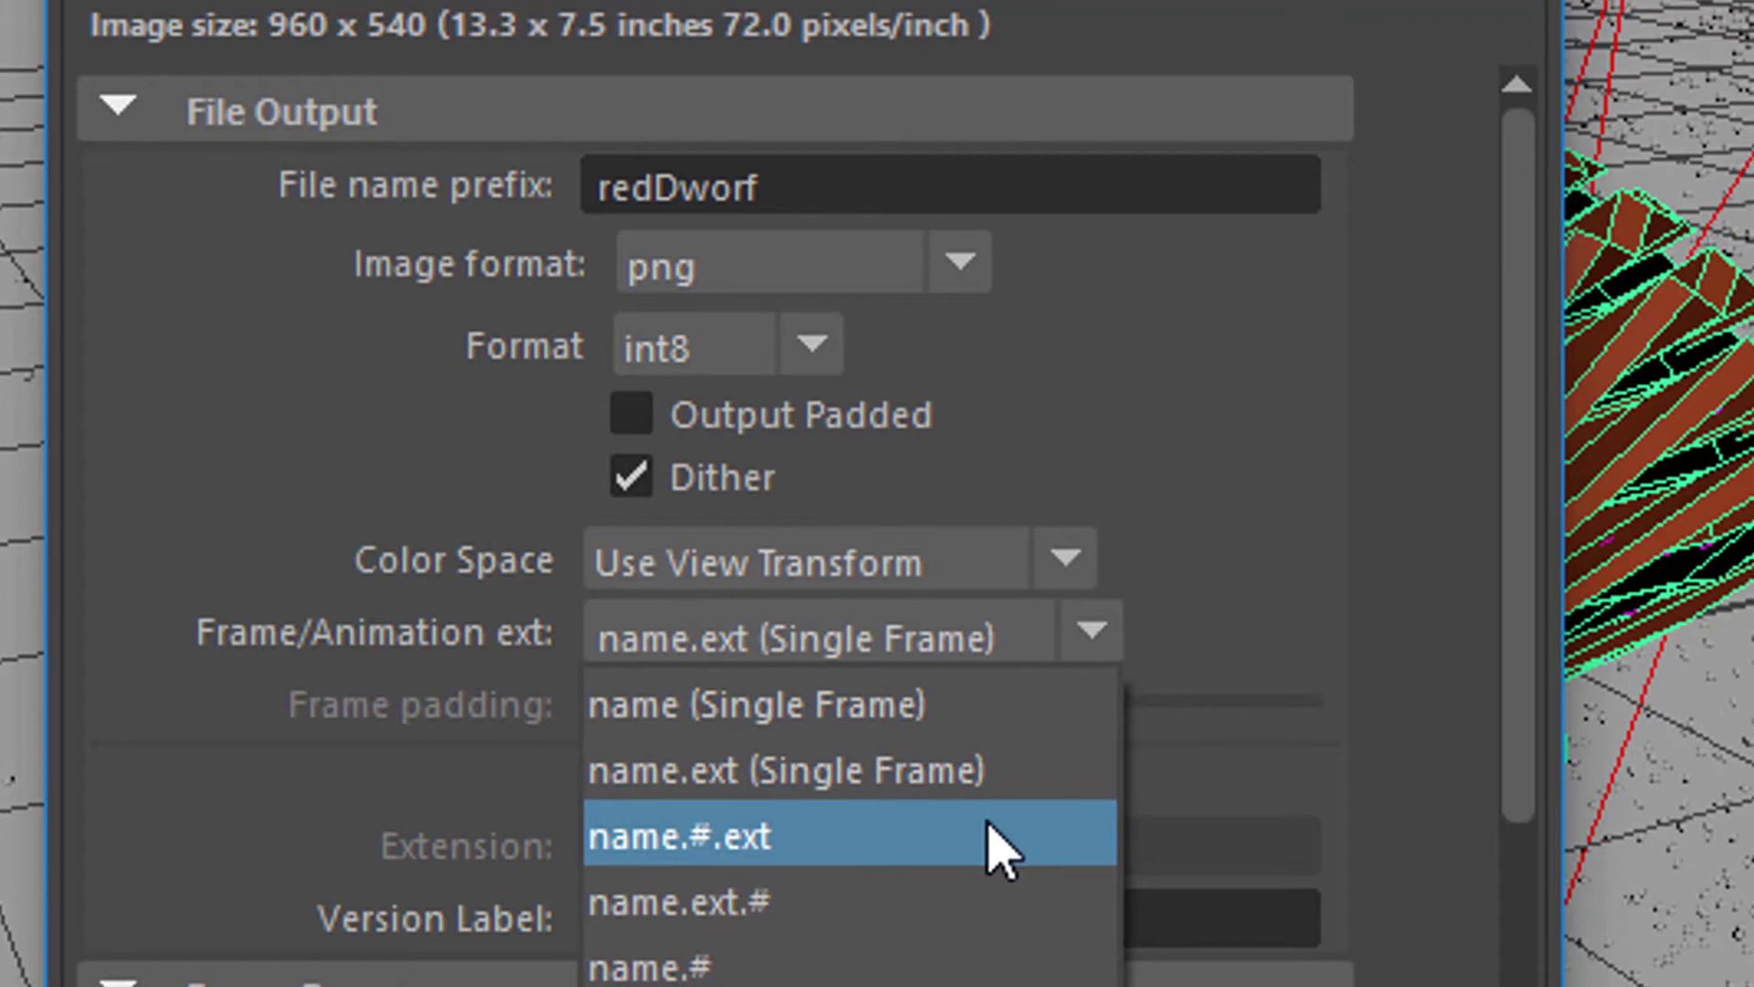
click(1003, 850)
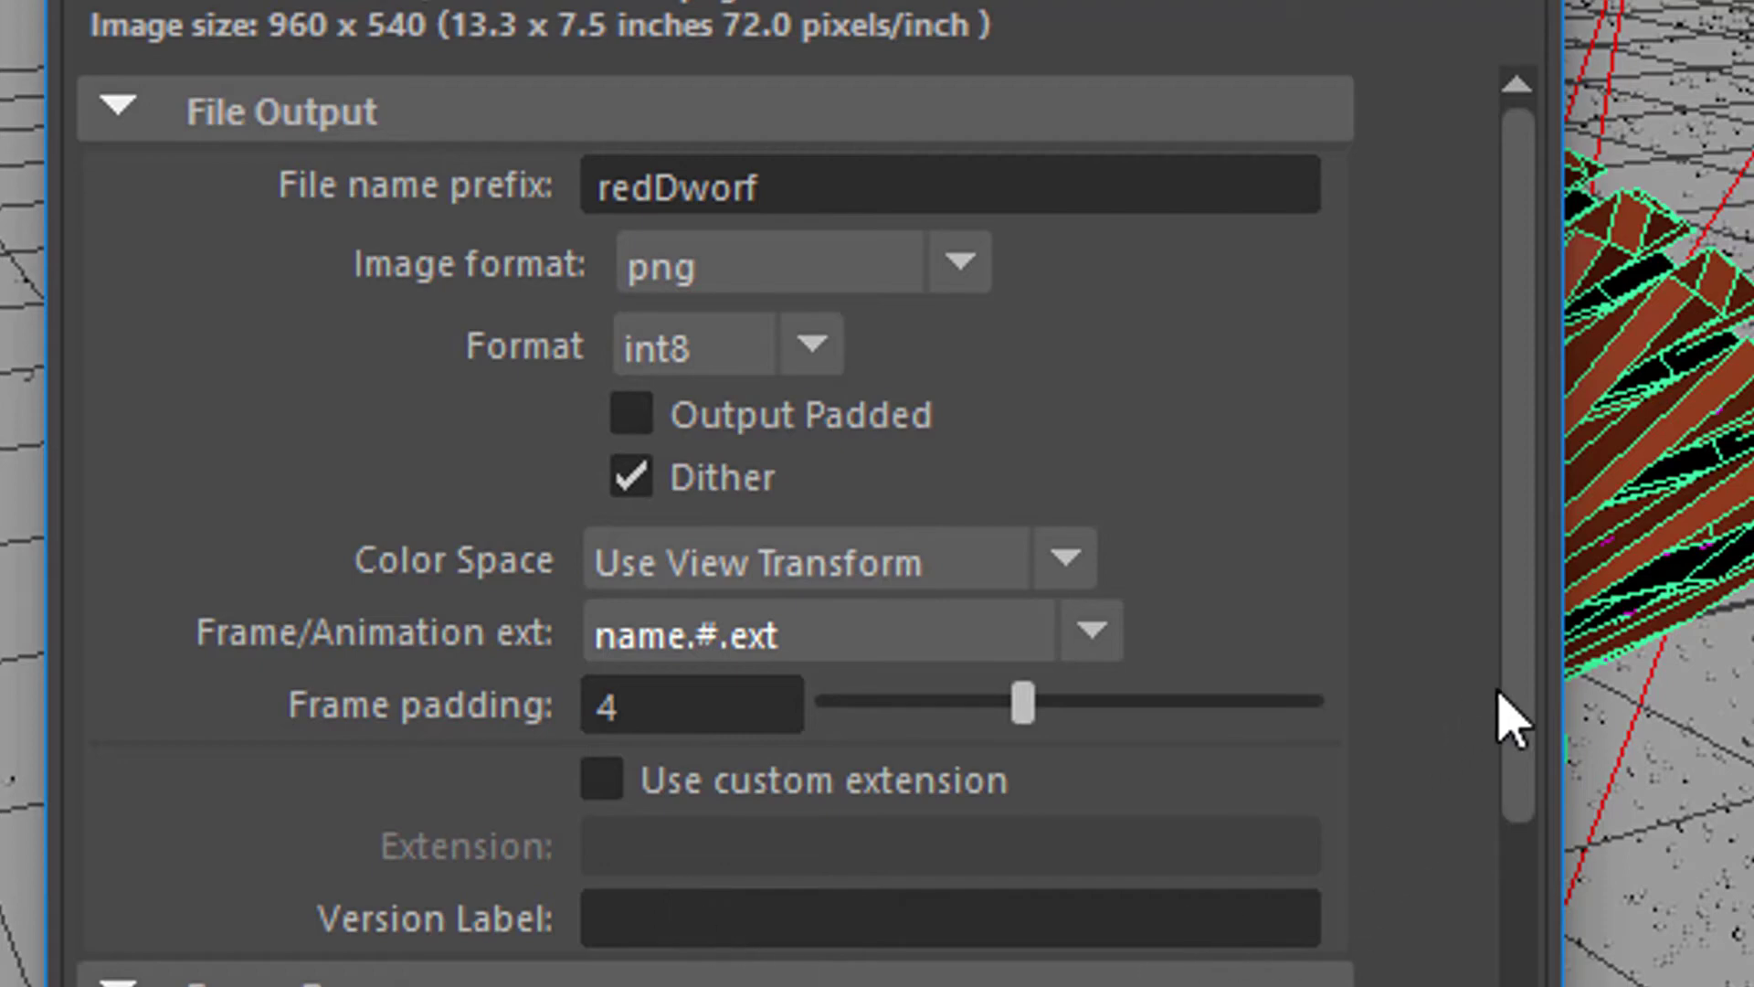
Step: Set the end frame of the render's frame range to 400
drag(1524, 737, 1480, 932)
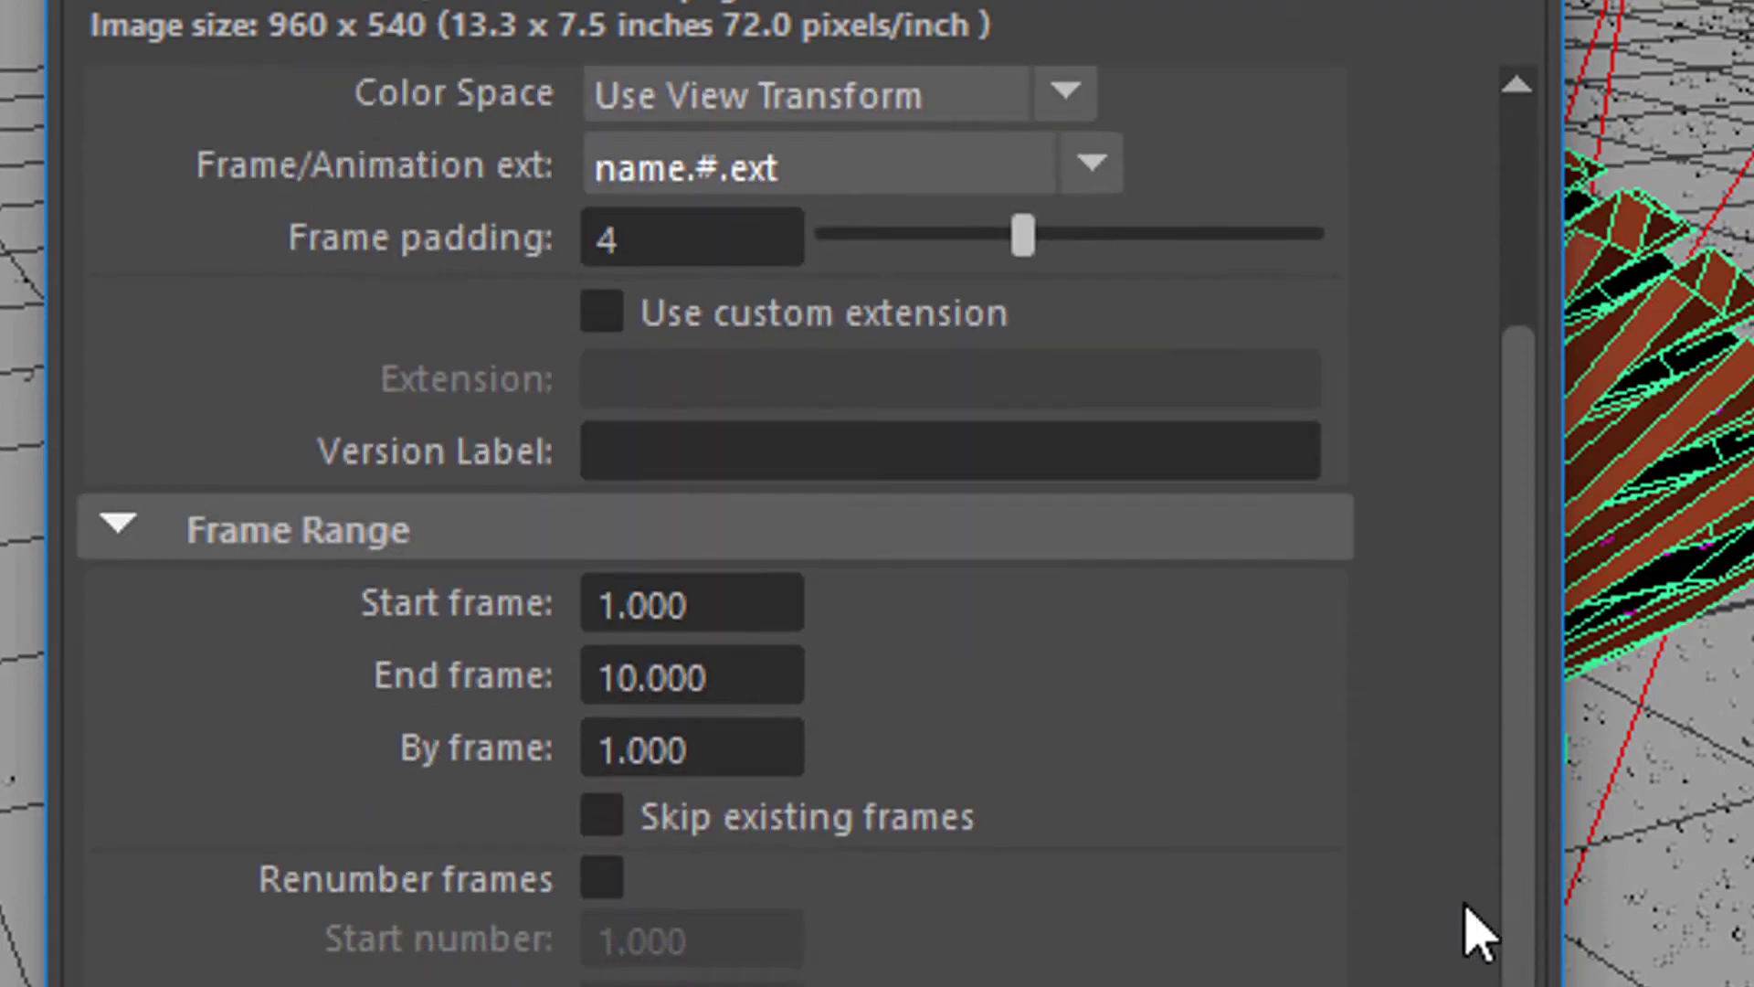
scroll(1475, 932, down, 3)
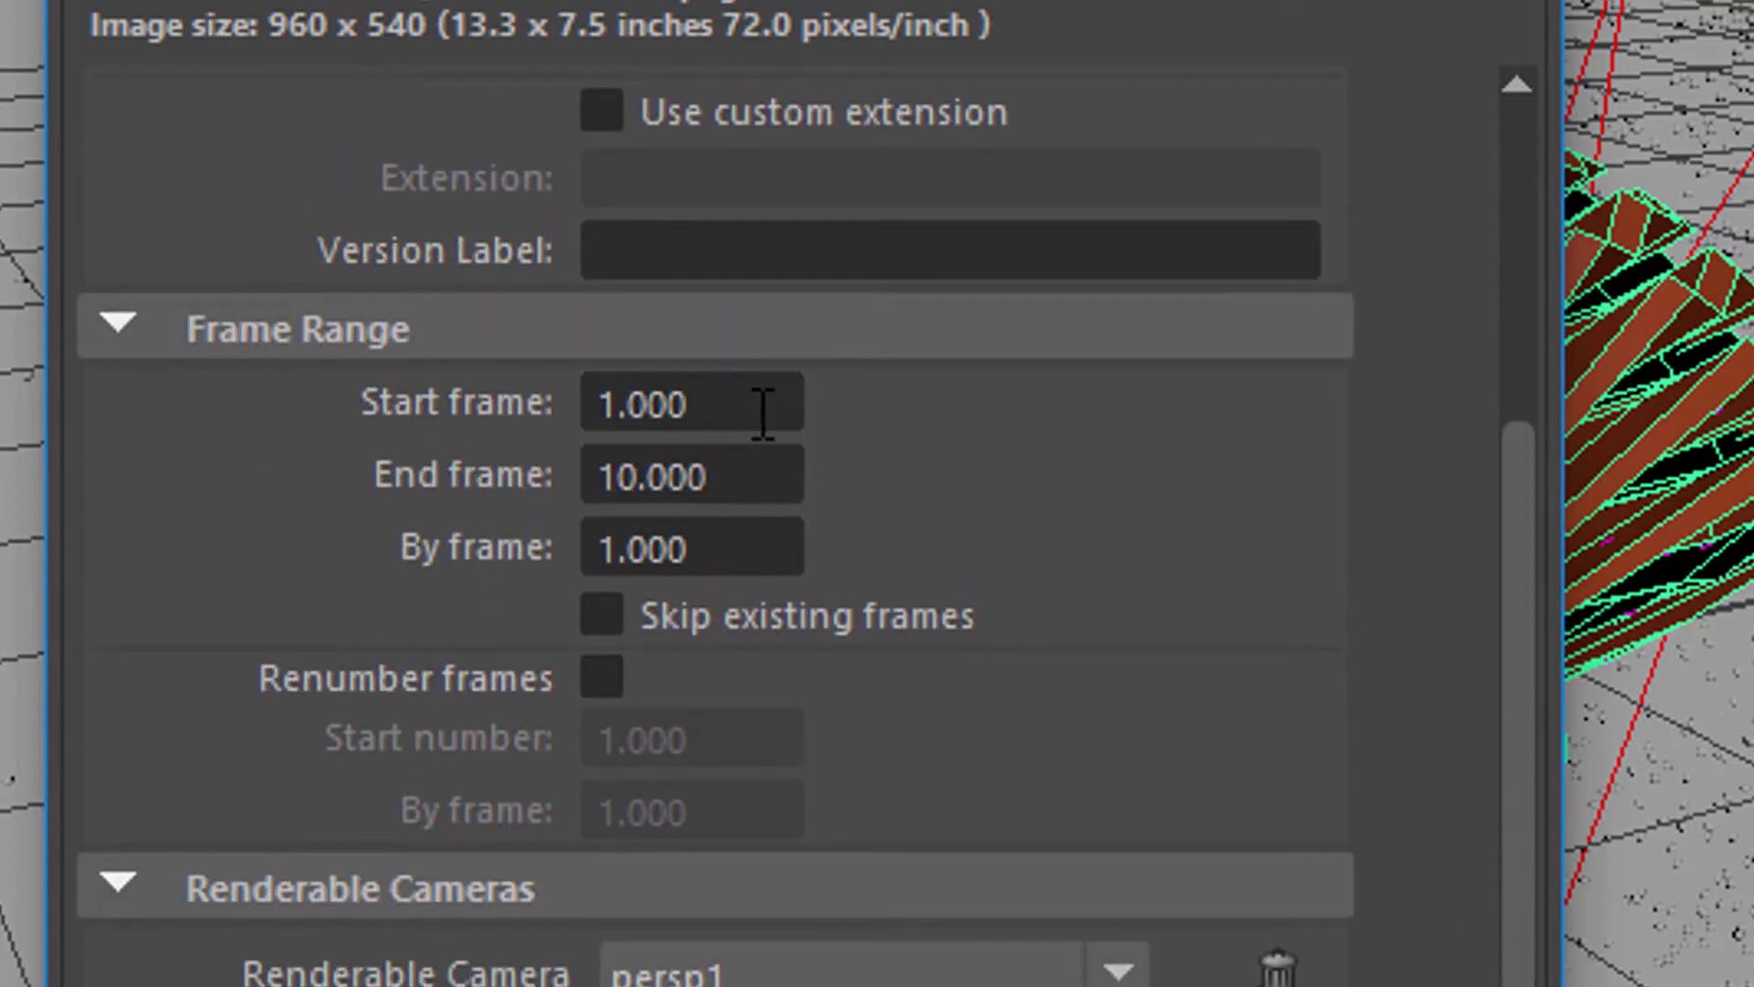
drag(744, 473, 502, 480)
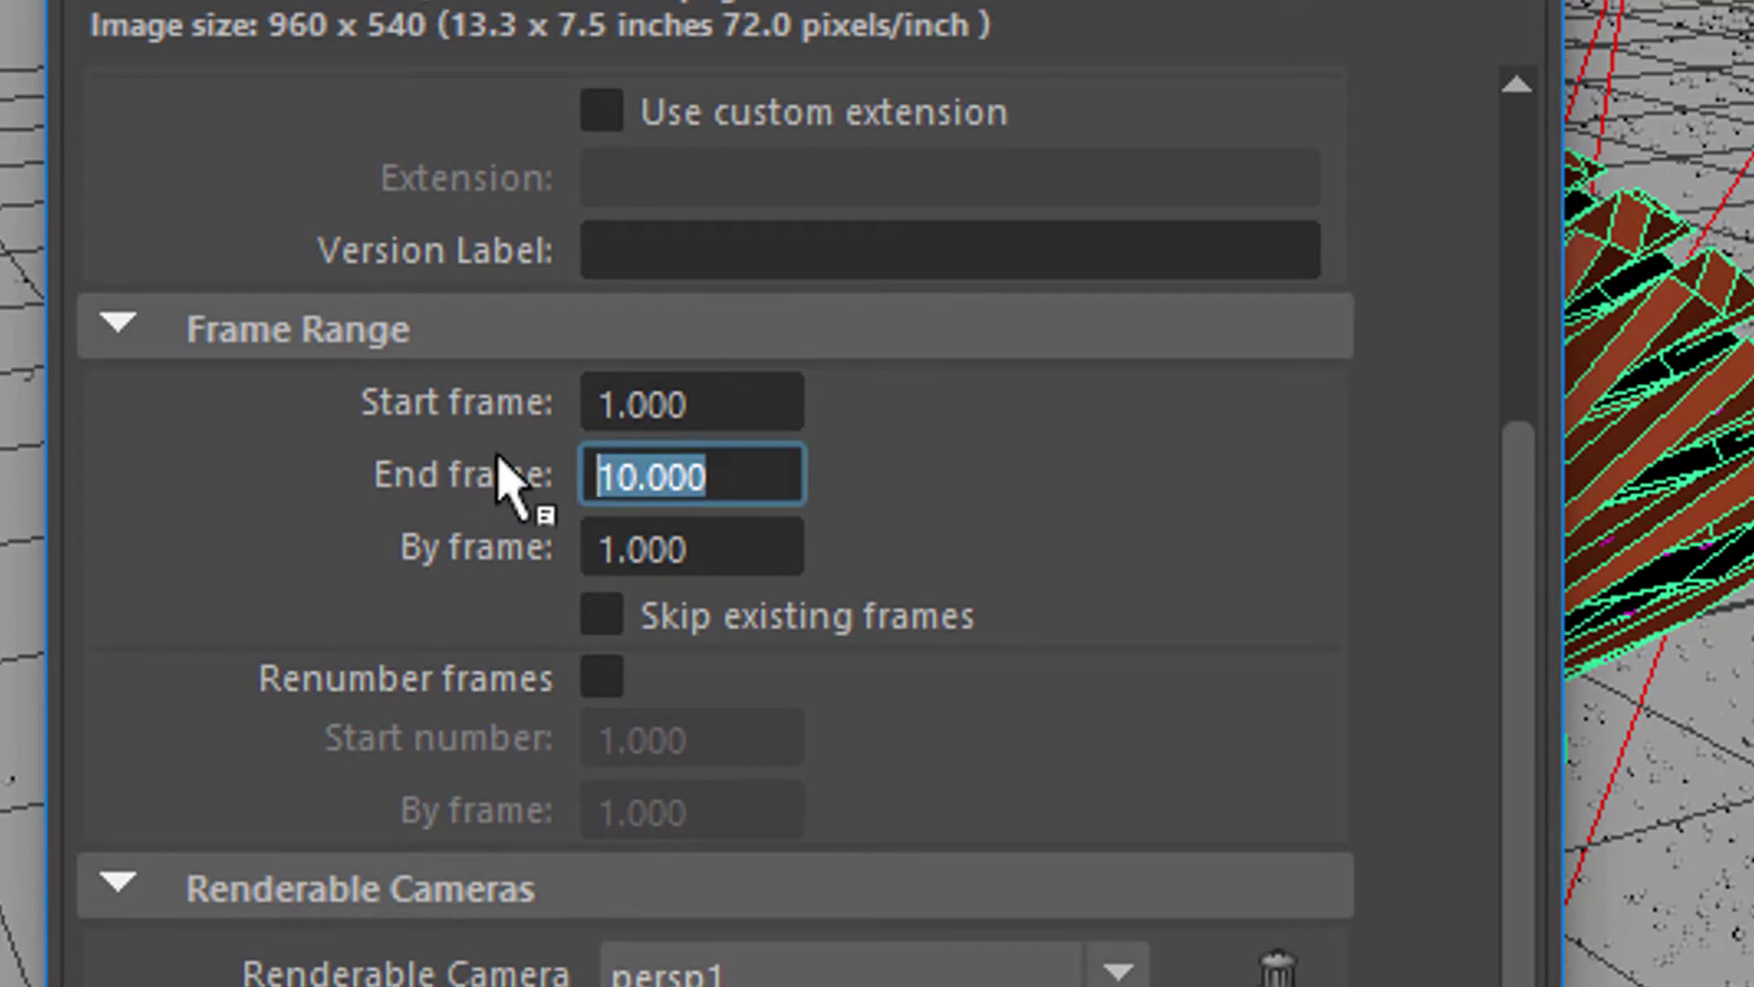
text(4)
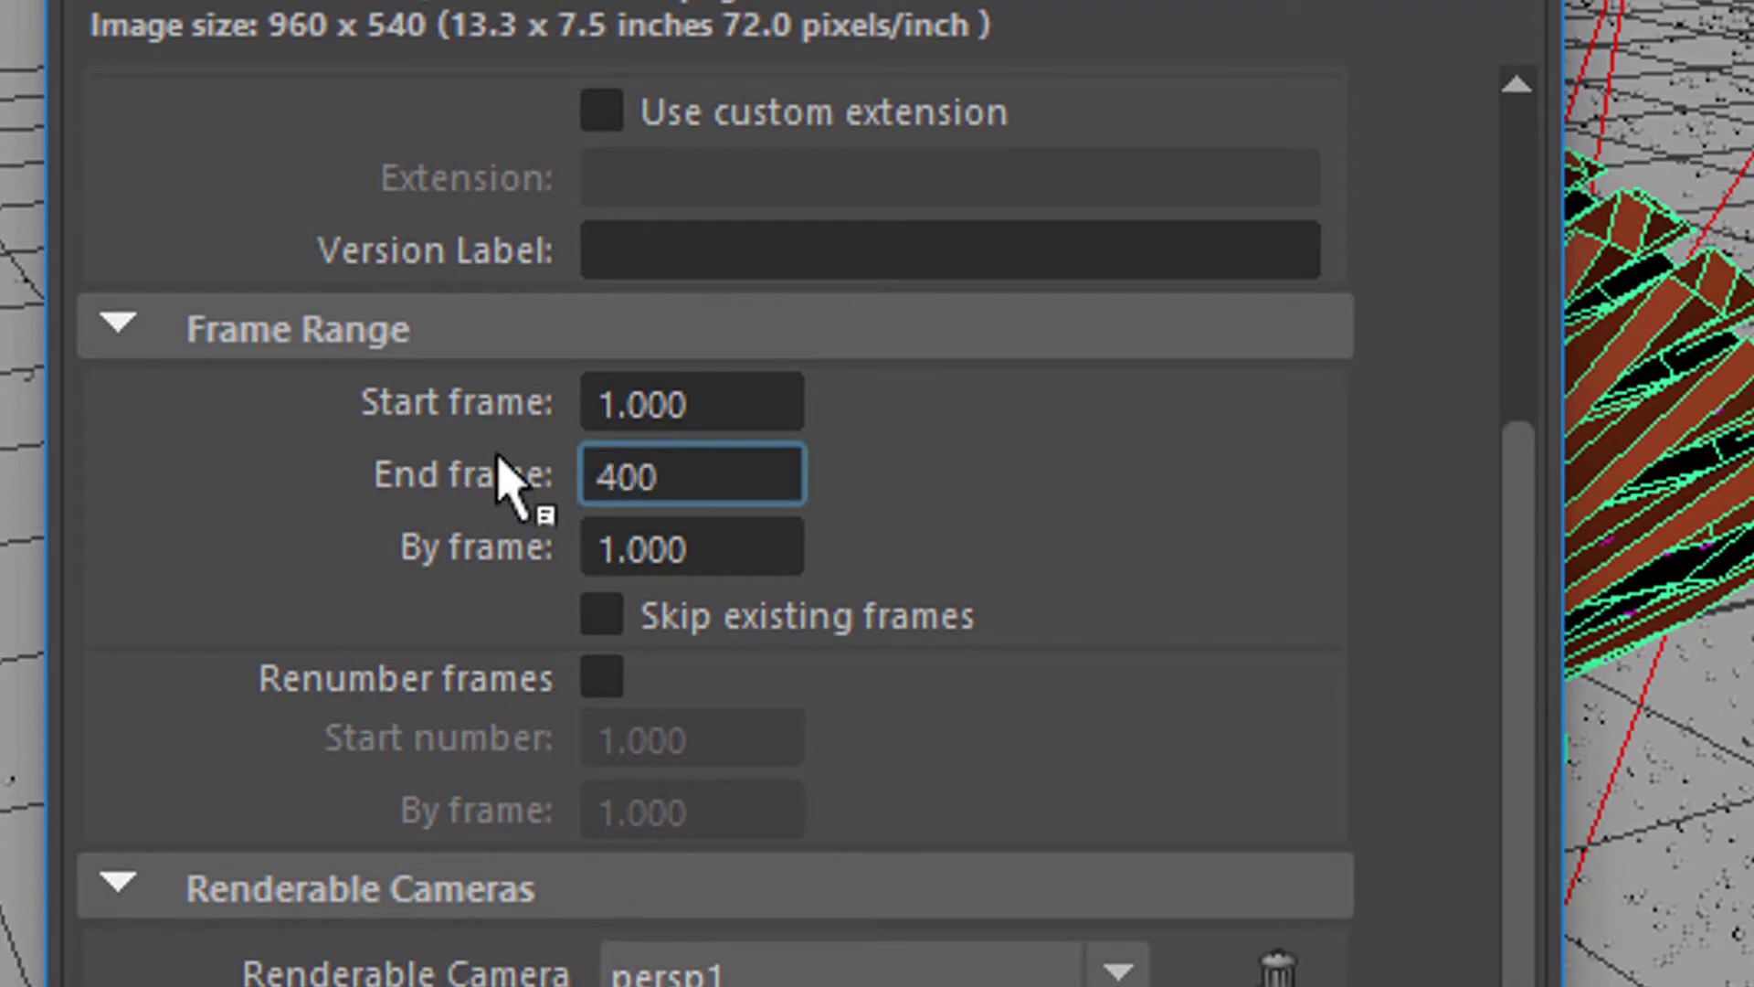
key(Tab)
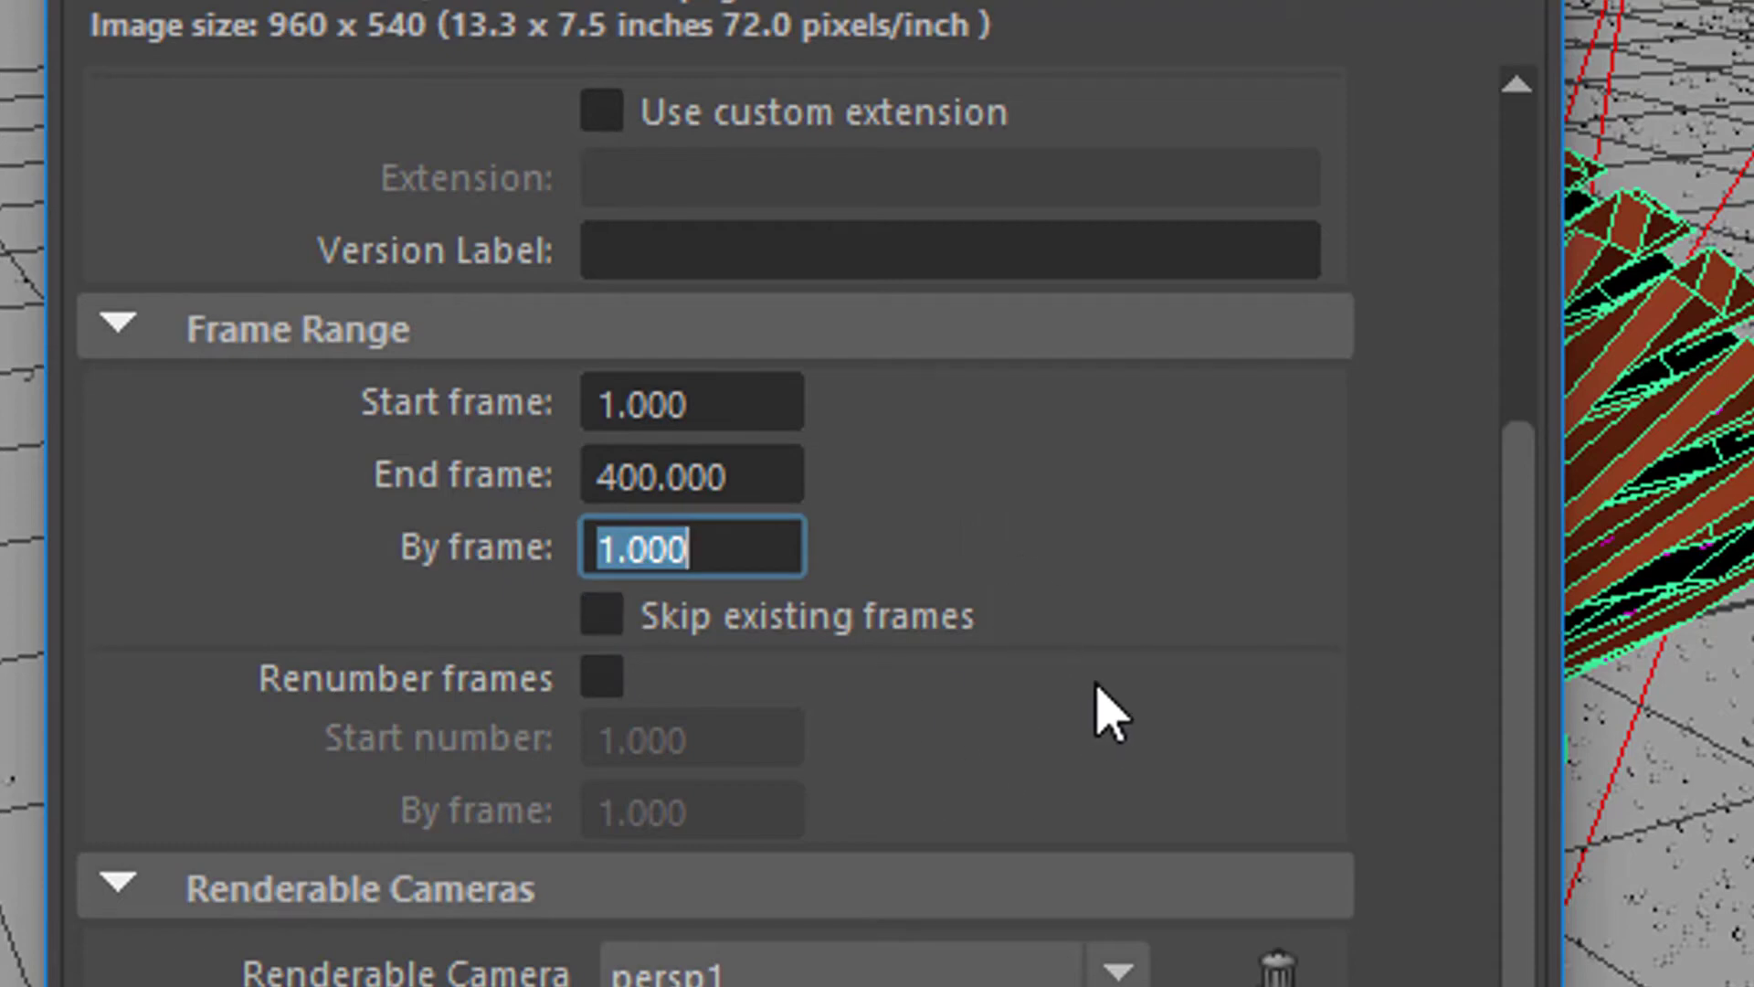
Step: Disable the alpha channel (mask) for the renderable cameras persp1 and persp
scroll(1101, 708, down, 2)
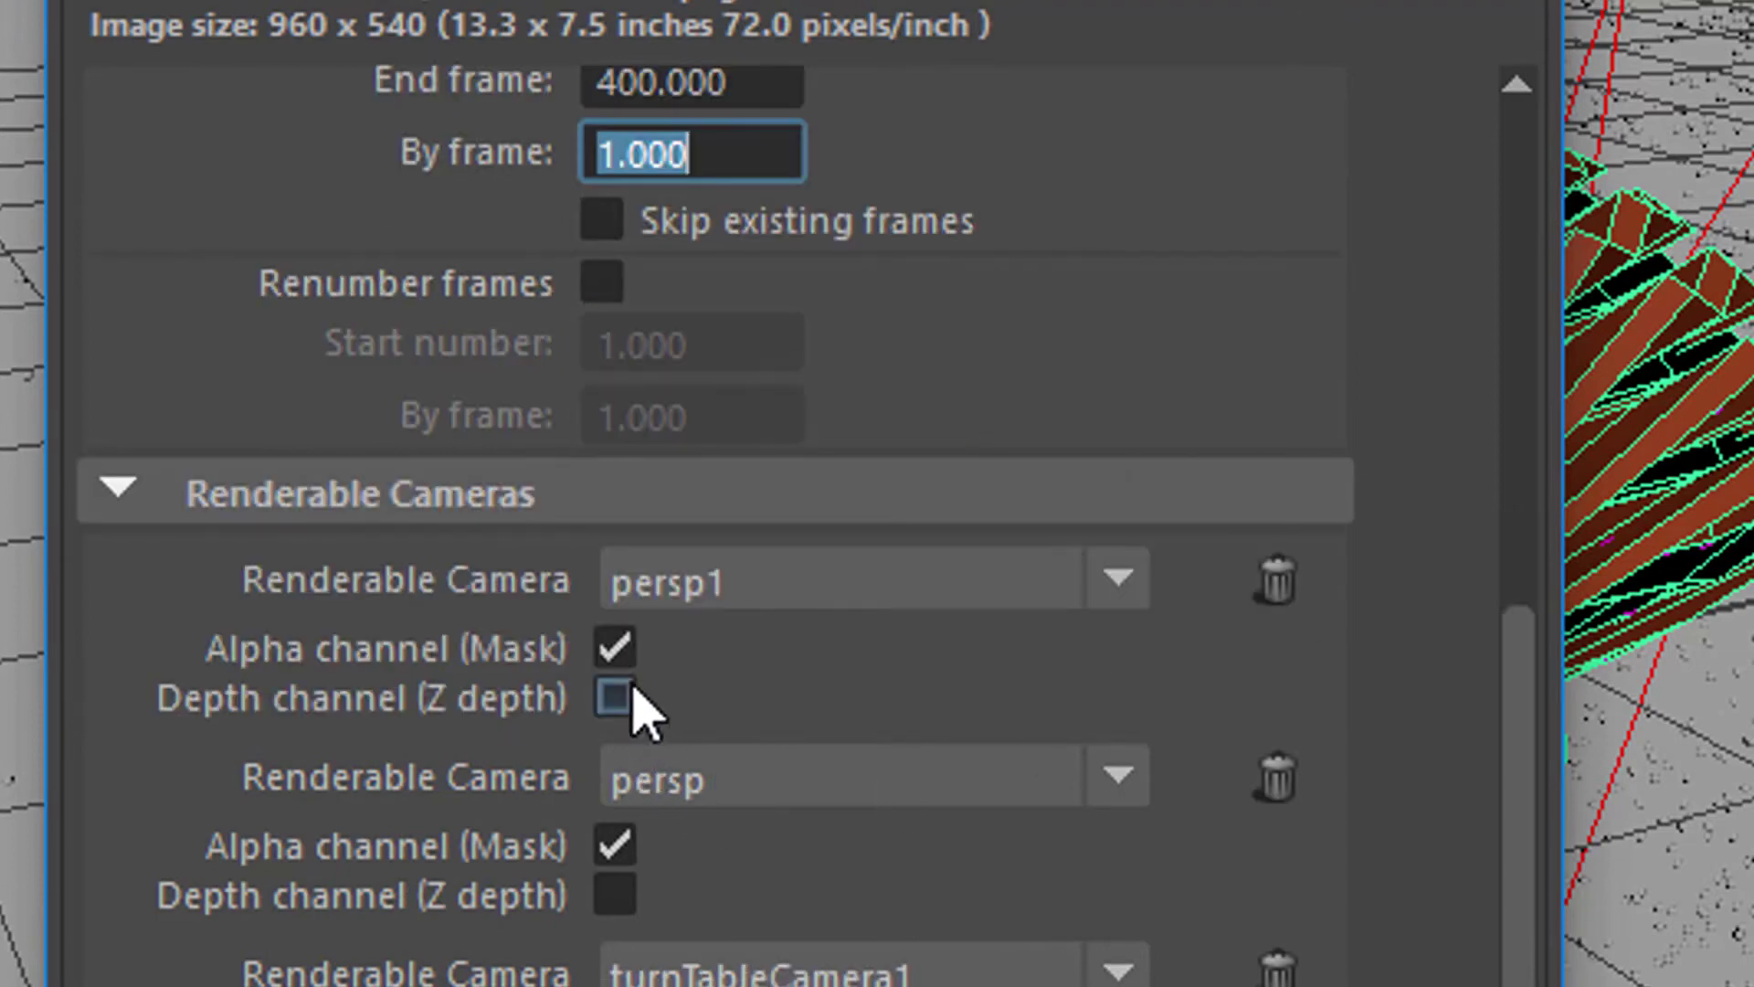
click(615, 647)
click(617, 847)
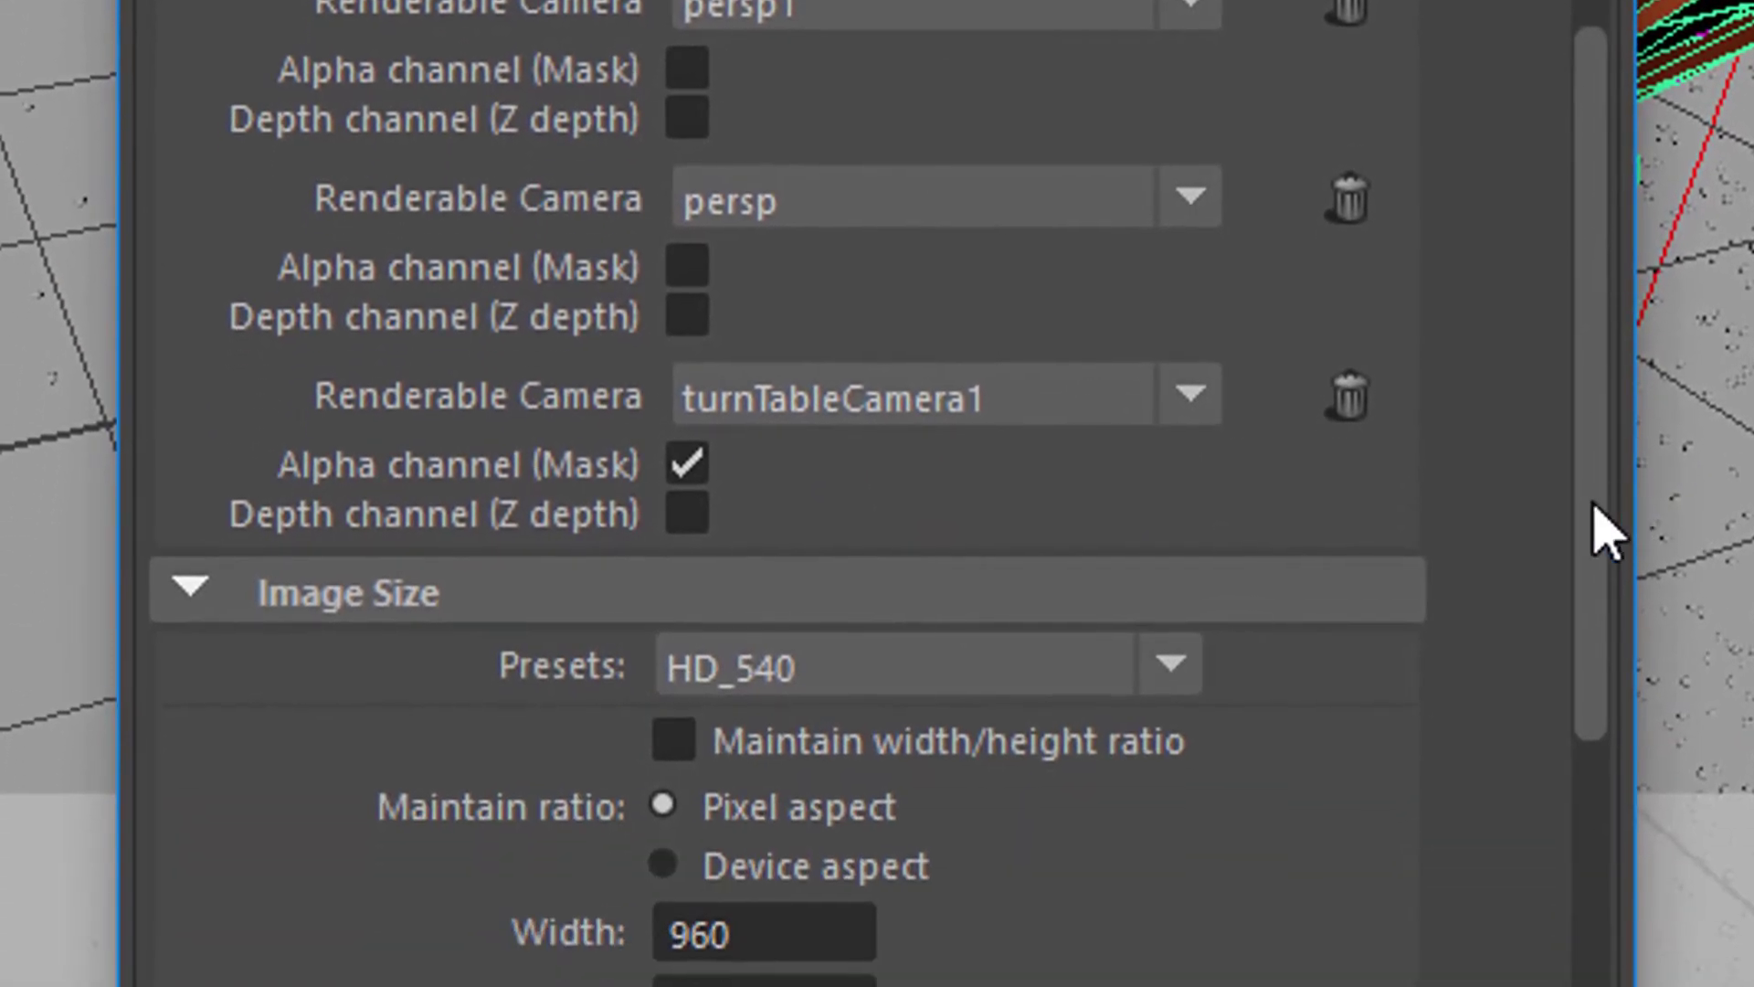
Step: Set the render image size to the HD_1080 preset
drag(1594, 504, 1609, 791)
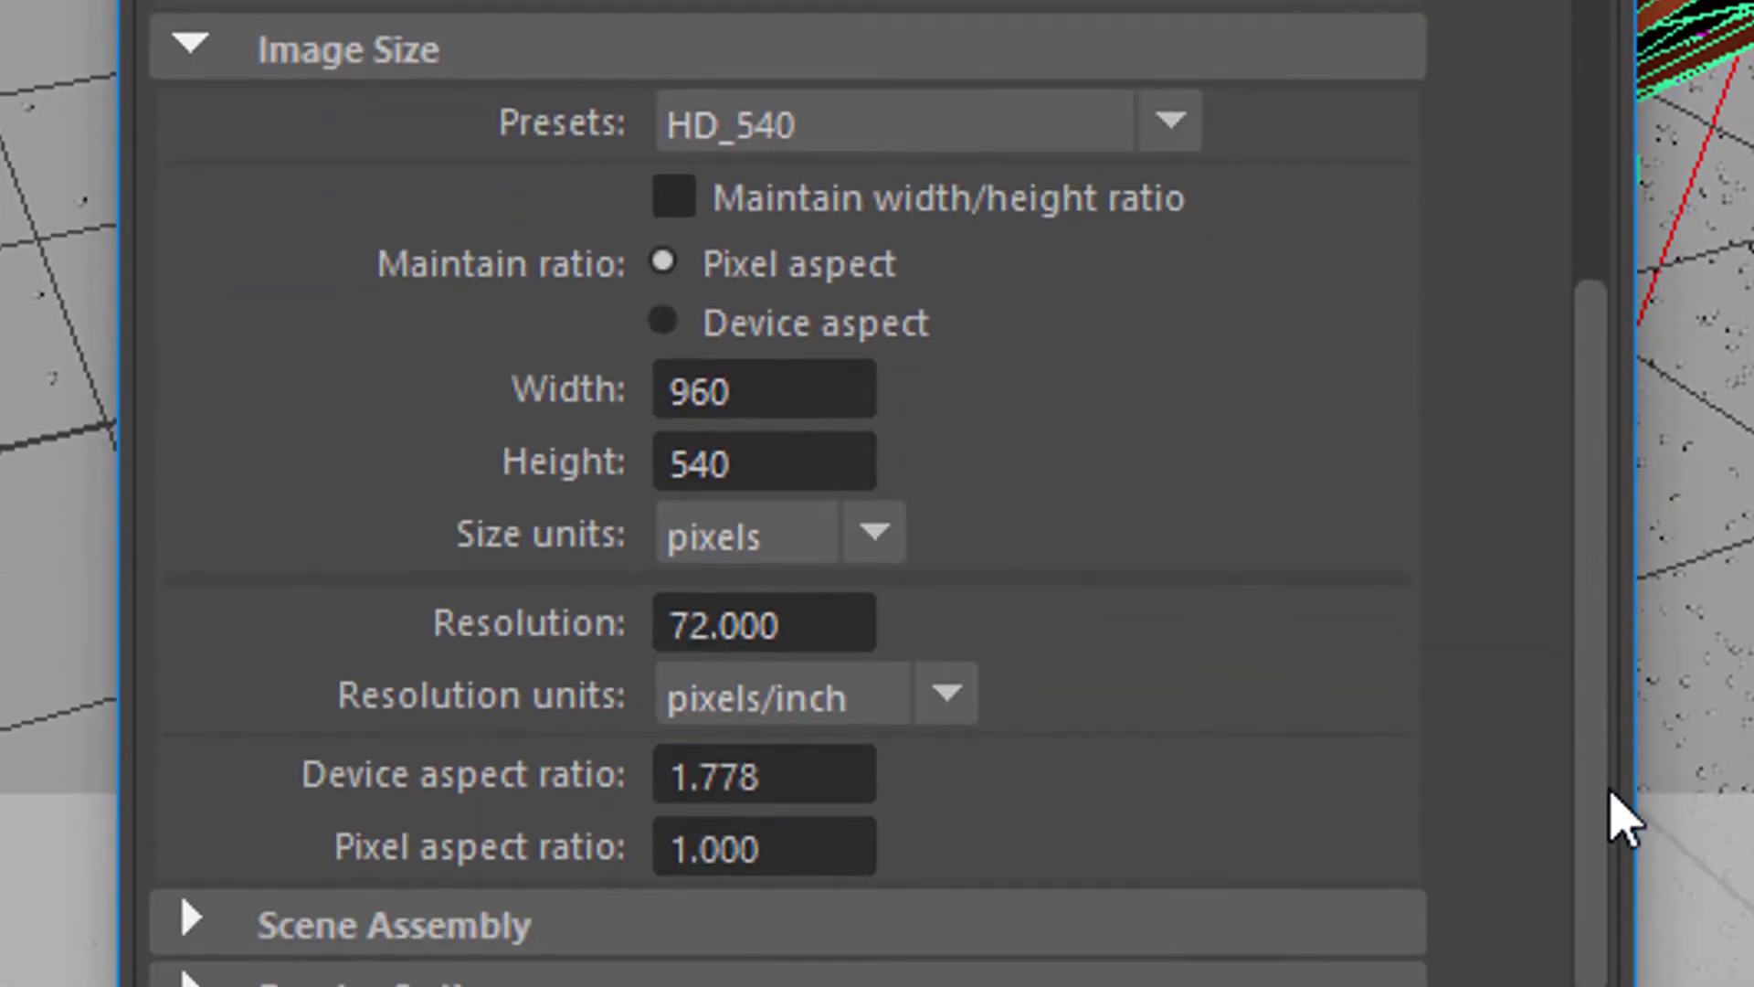
click(1170, 126)
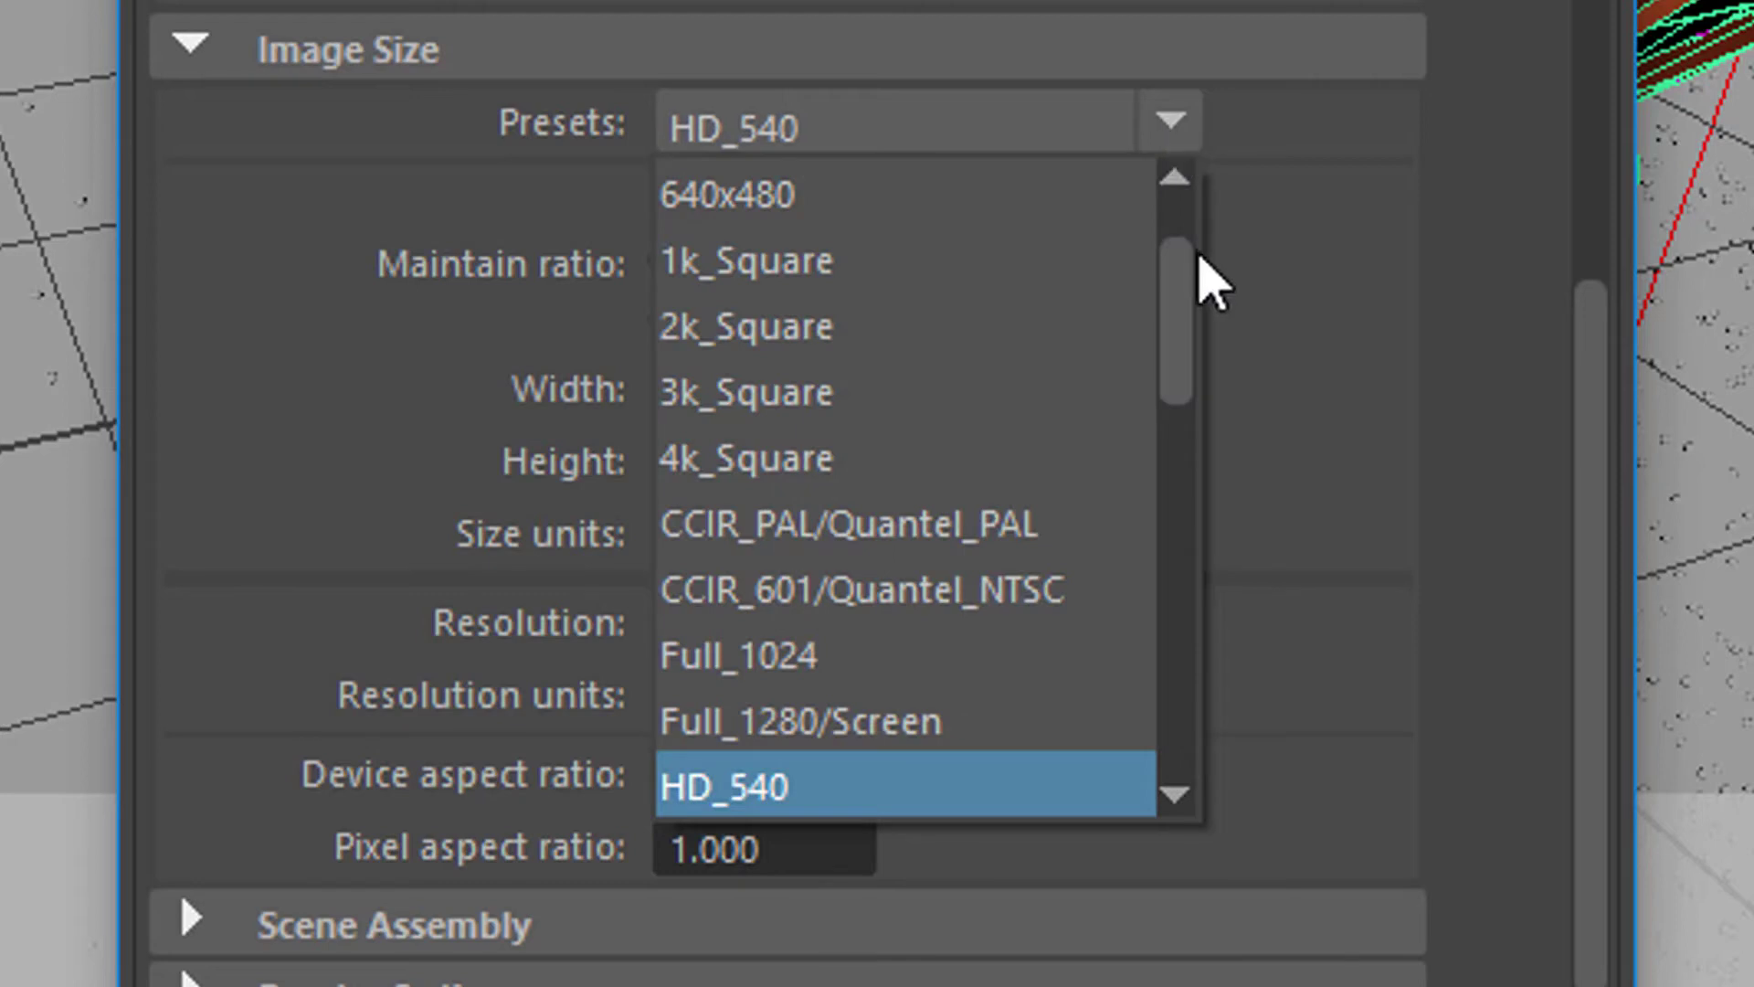
click(1185, 448)
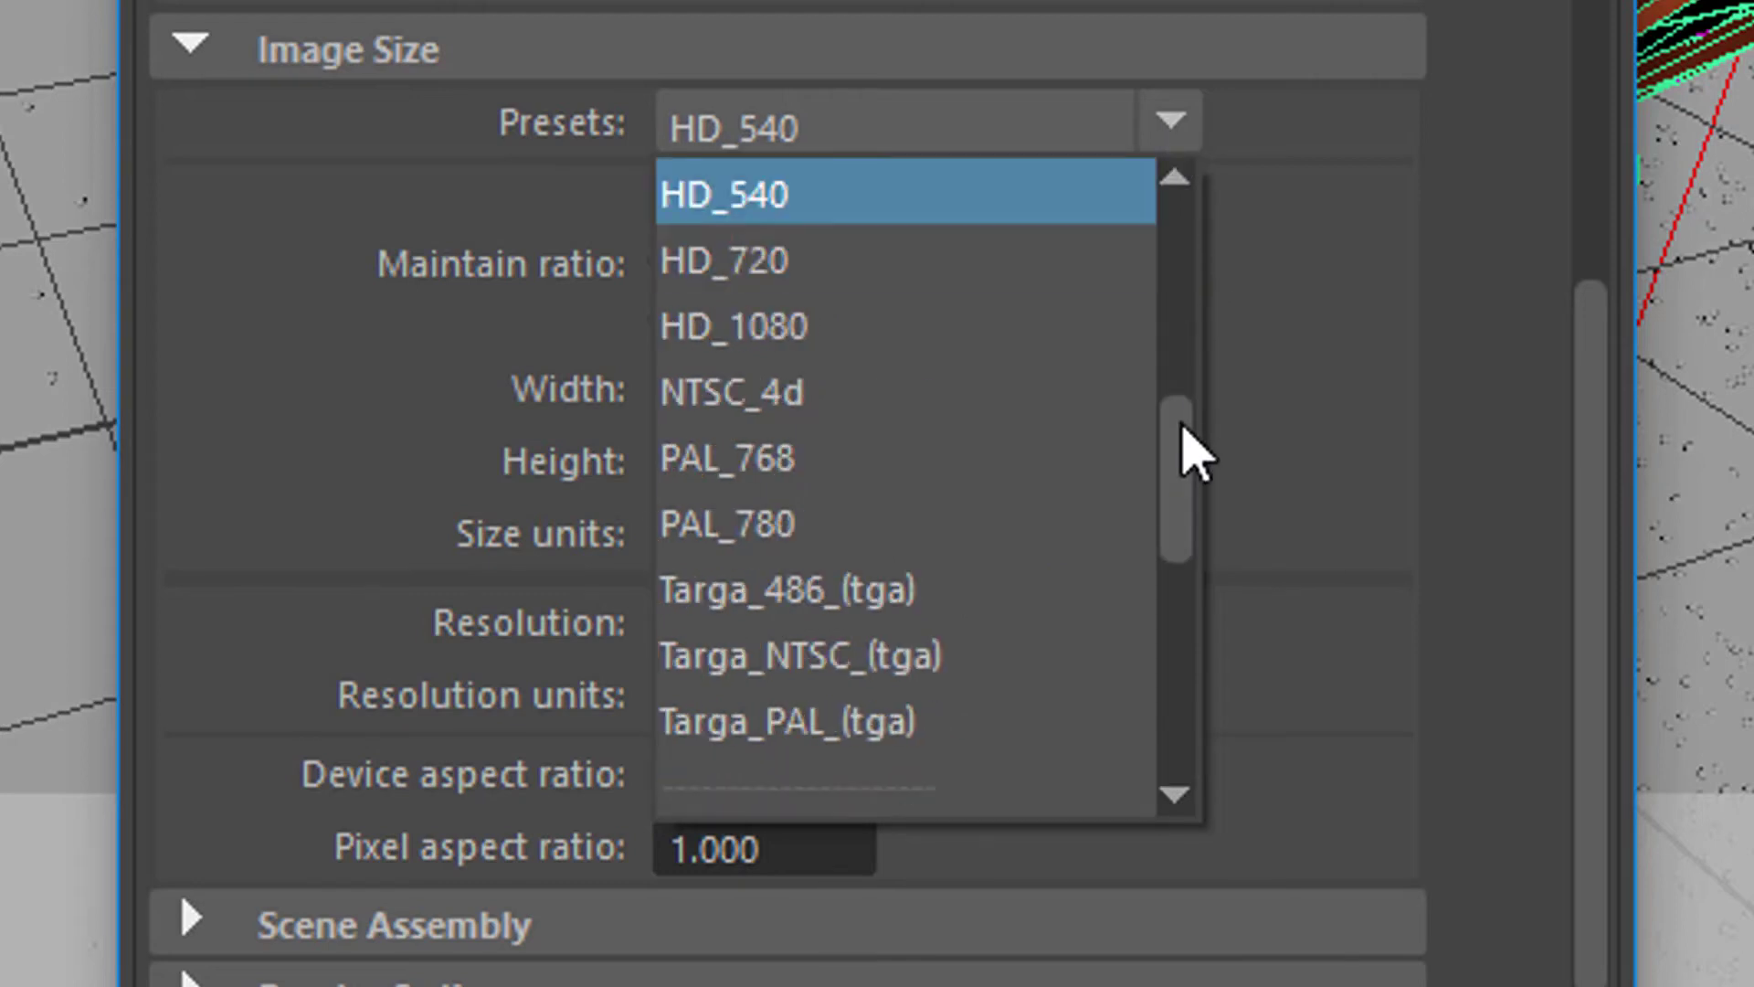
click(913, 336)
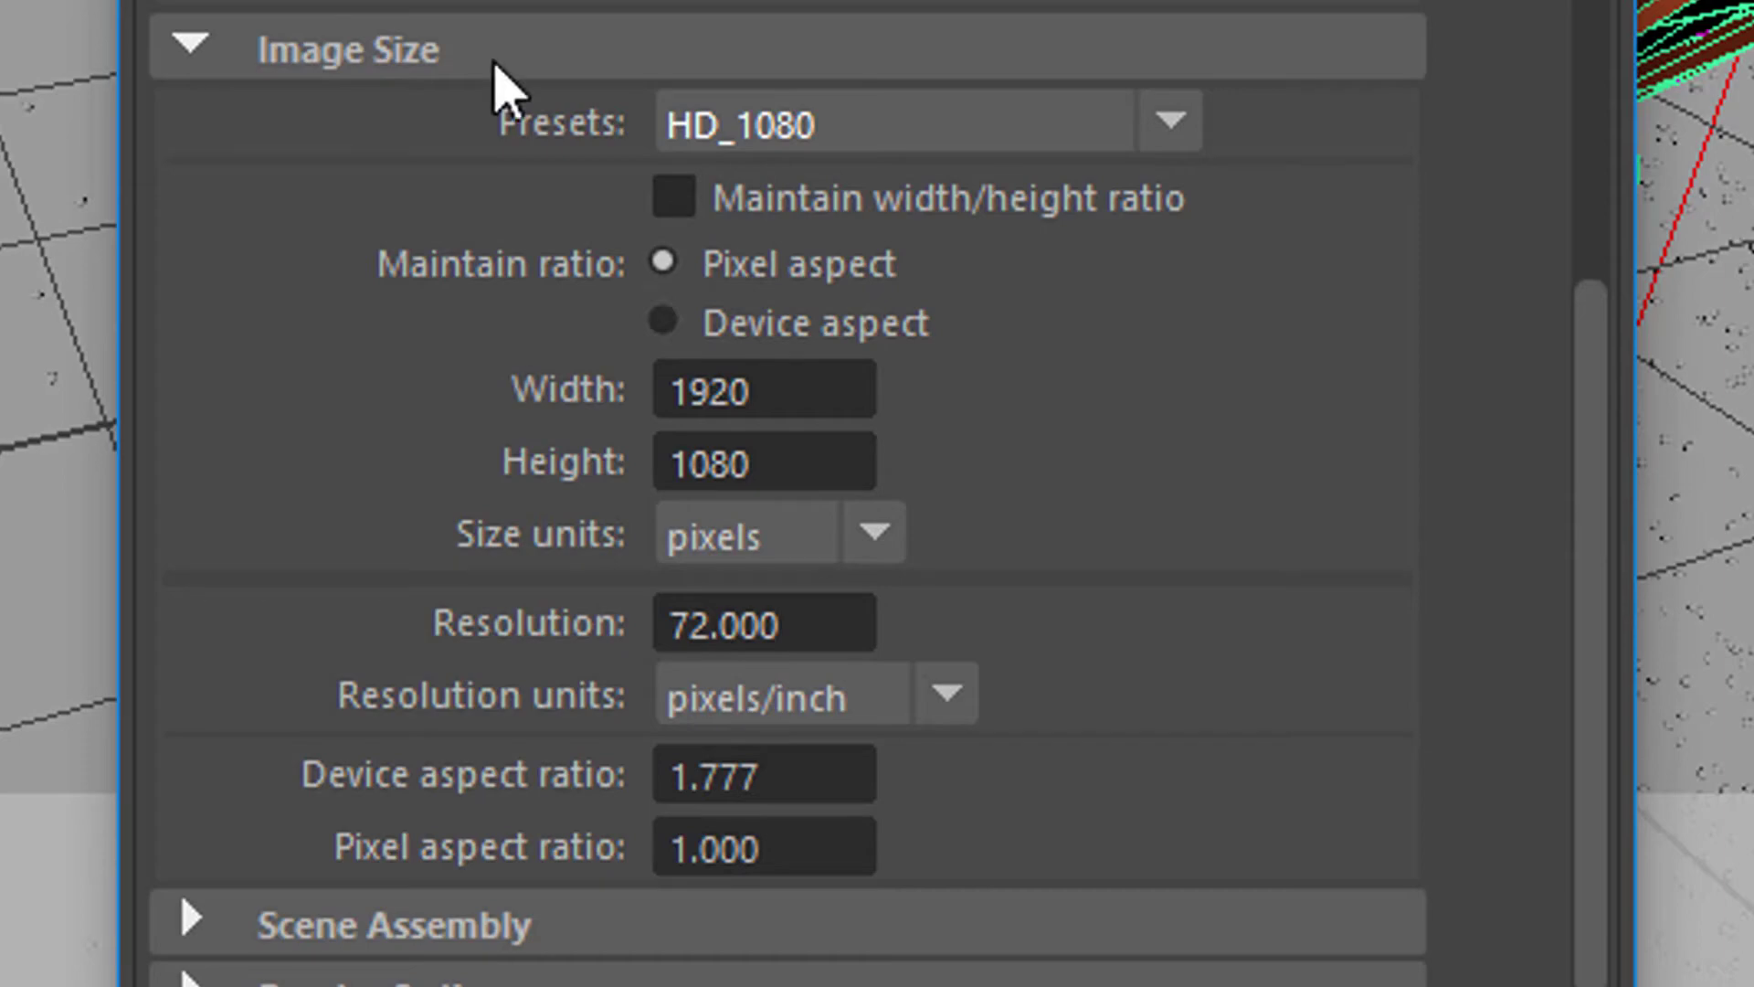
Step: Set the Arnold Camera (AA) samples to 4, raise the Diffuse samples slightly, and close the render settings
scroll(746, 376, up, 3)
scroll(785, 493, up, 6)
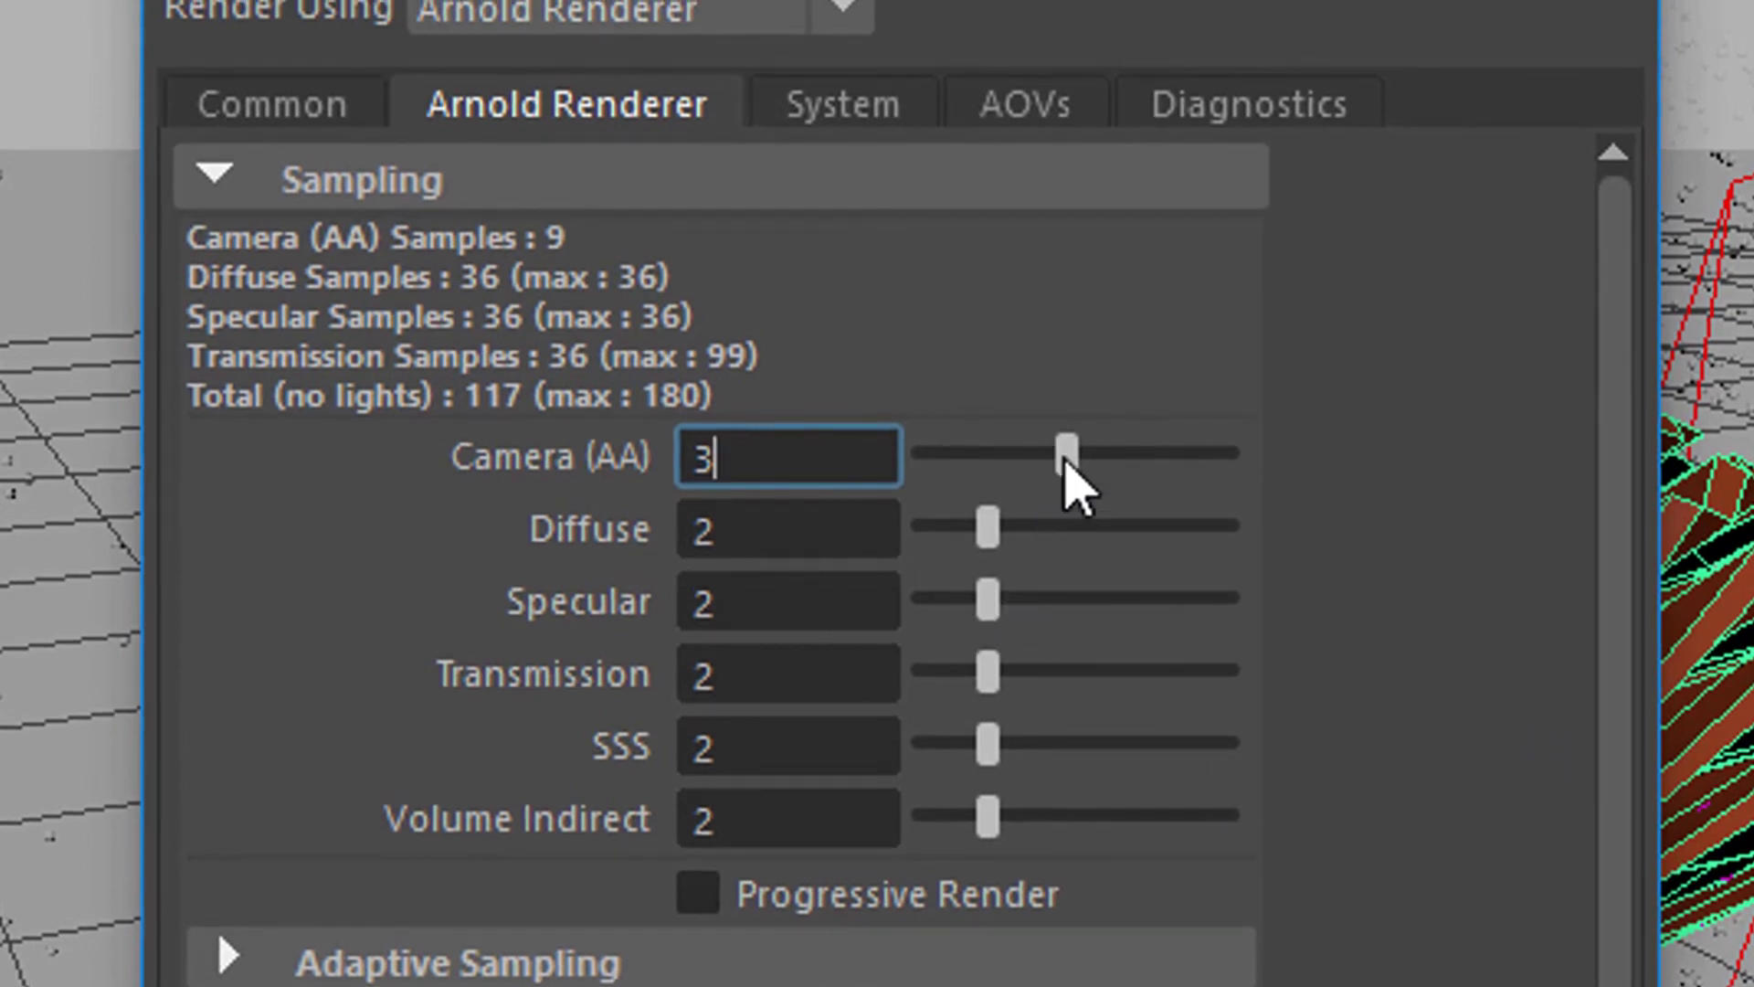
drag(1076, 455, 1081, 457)
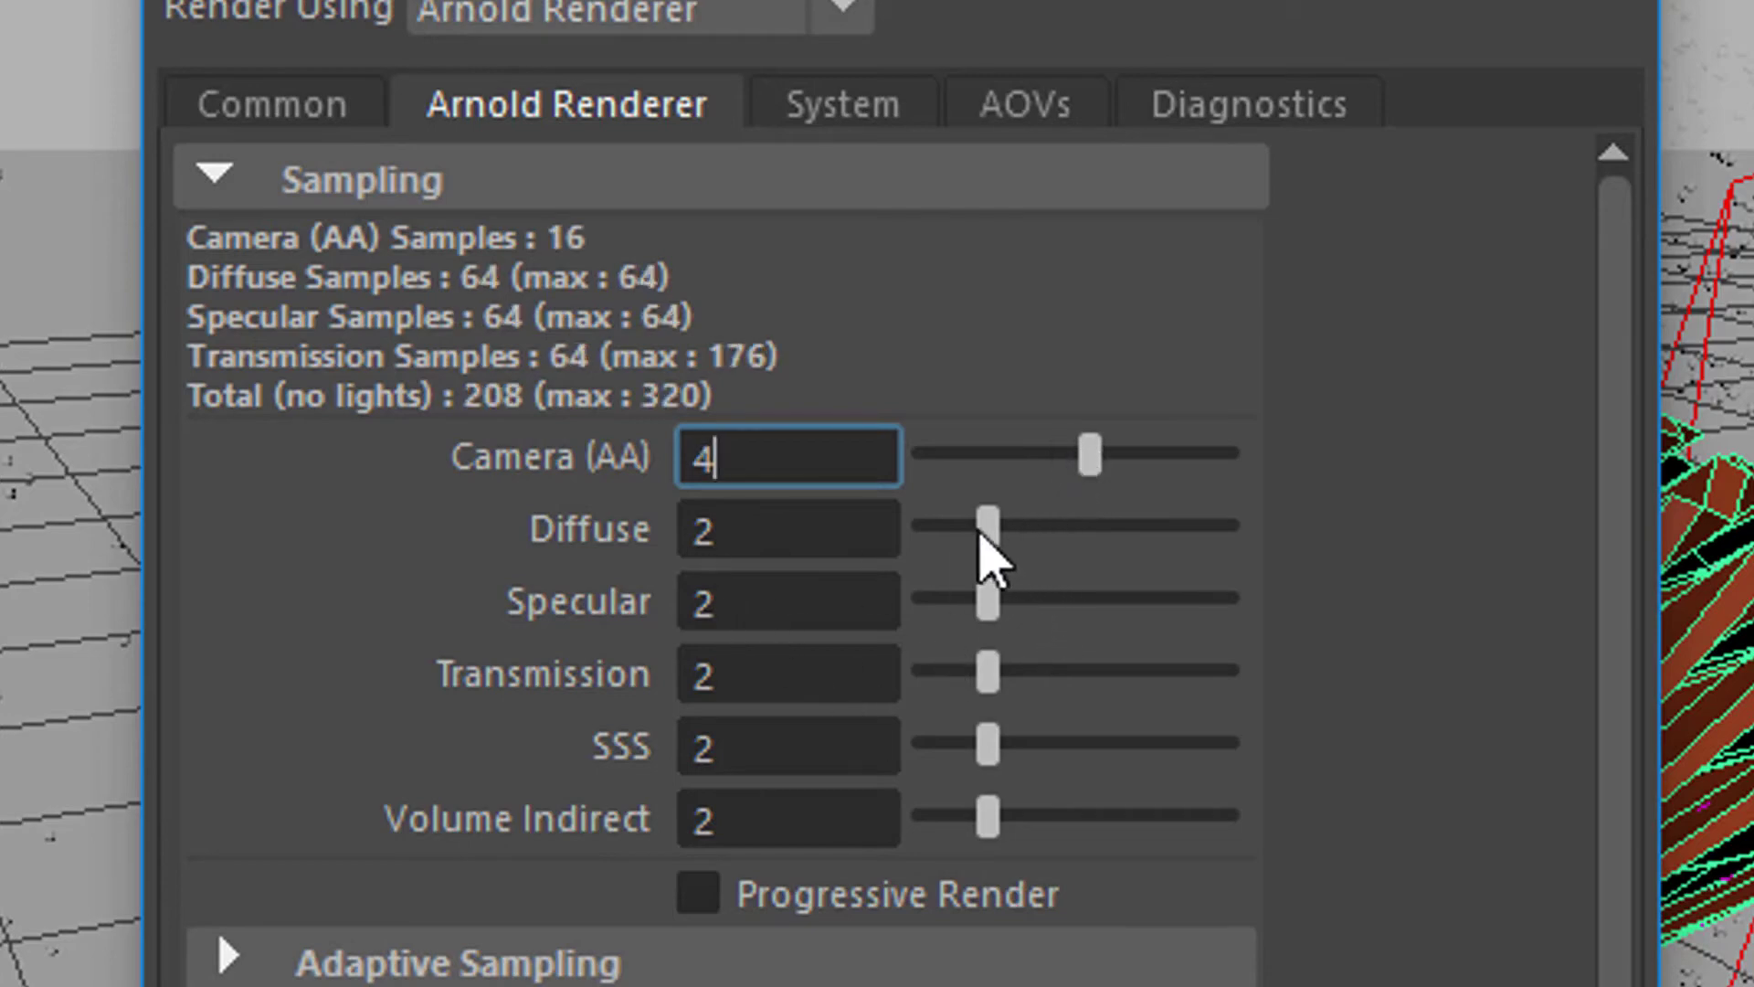
drag(979, 528, 1025, 535)
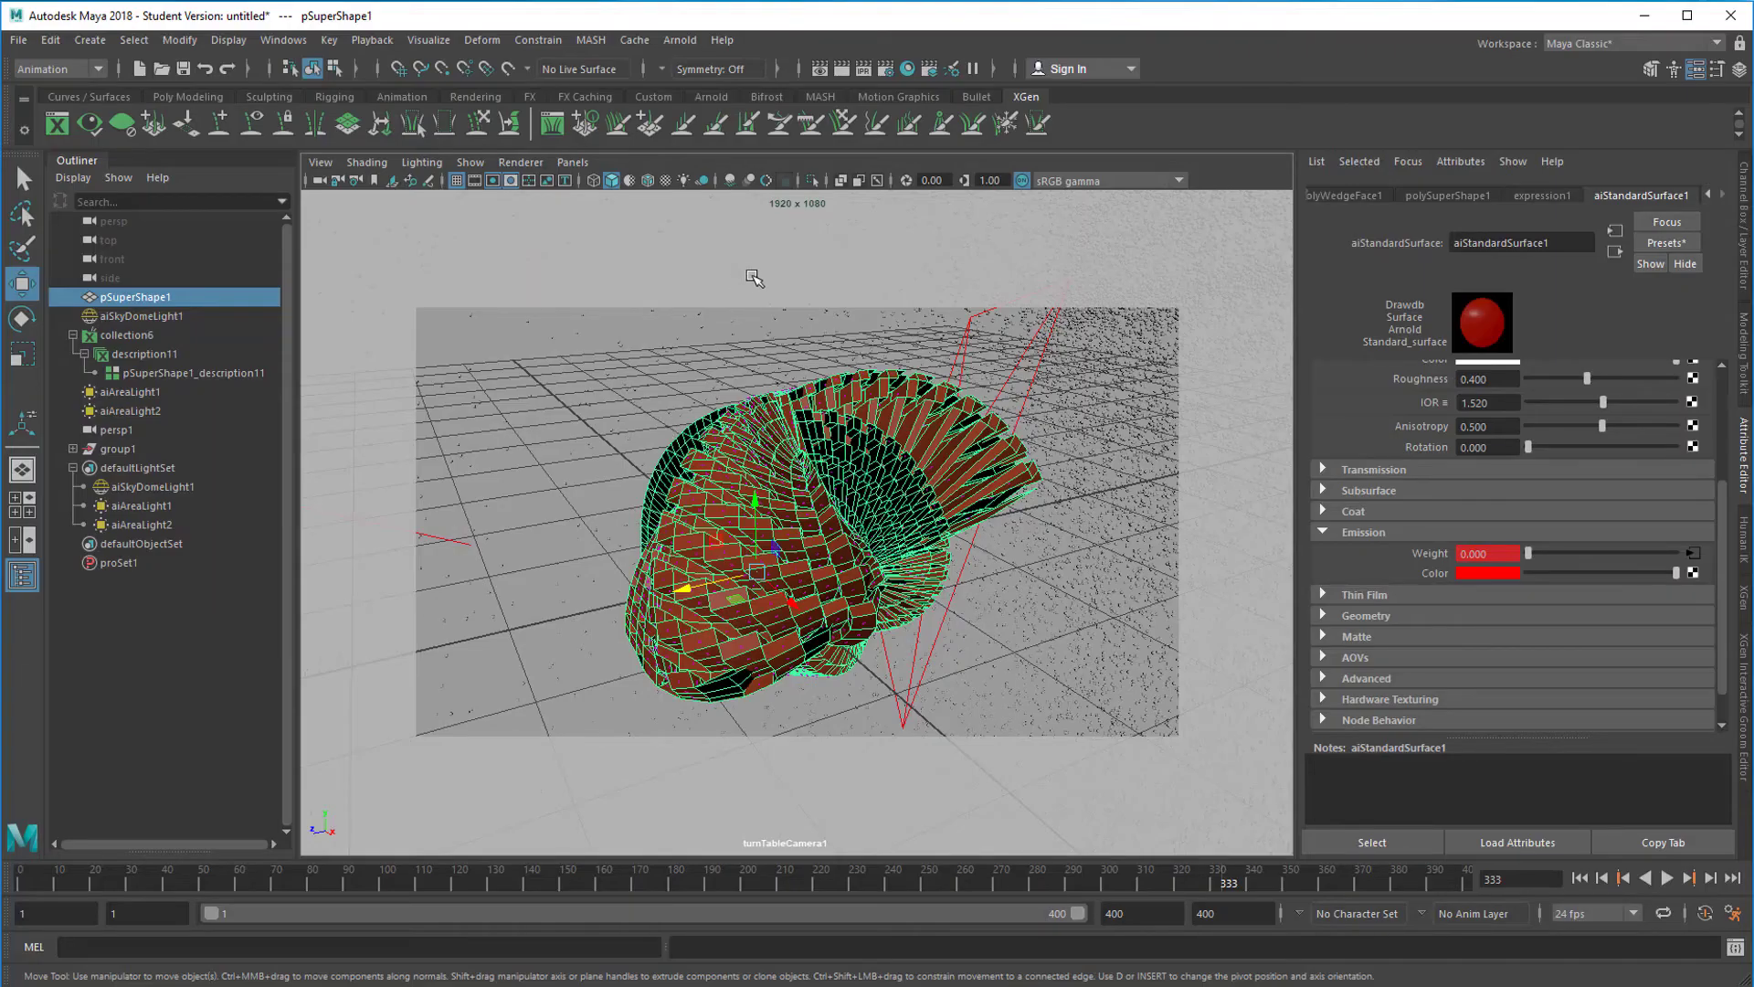
Step: Switch to the Rendering menu set and start a Render Sequence of frames 1-400 from the turntable camera
click(98, 69)
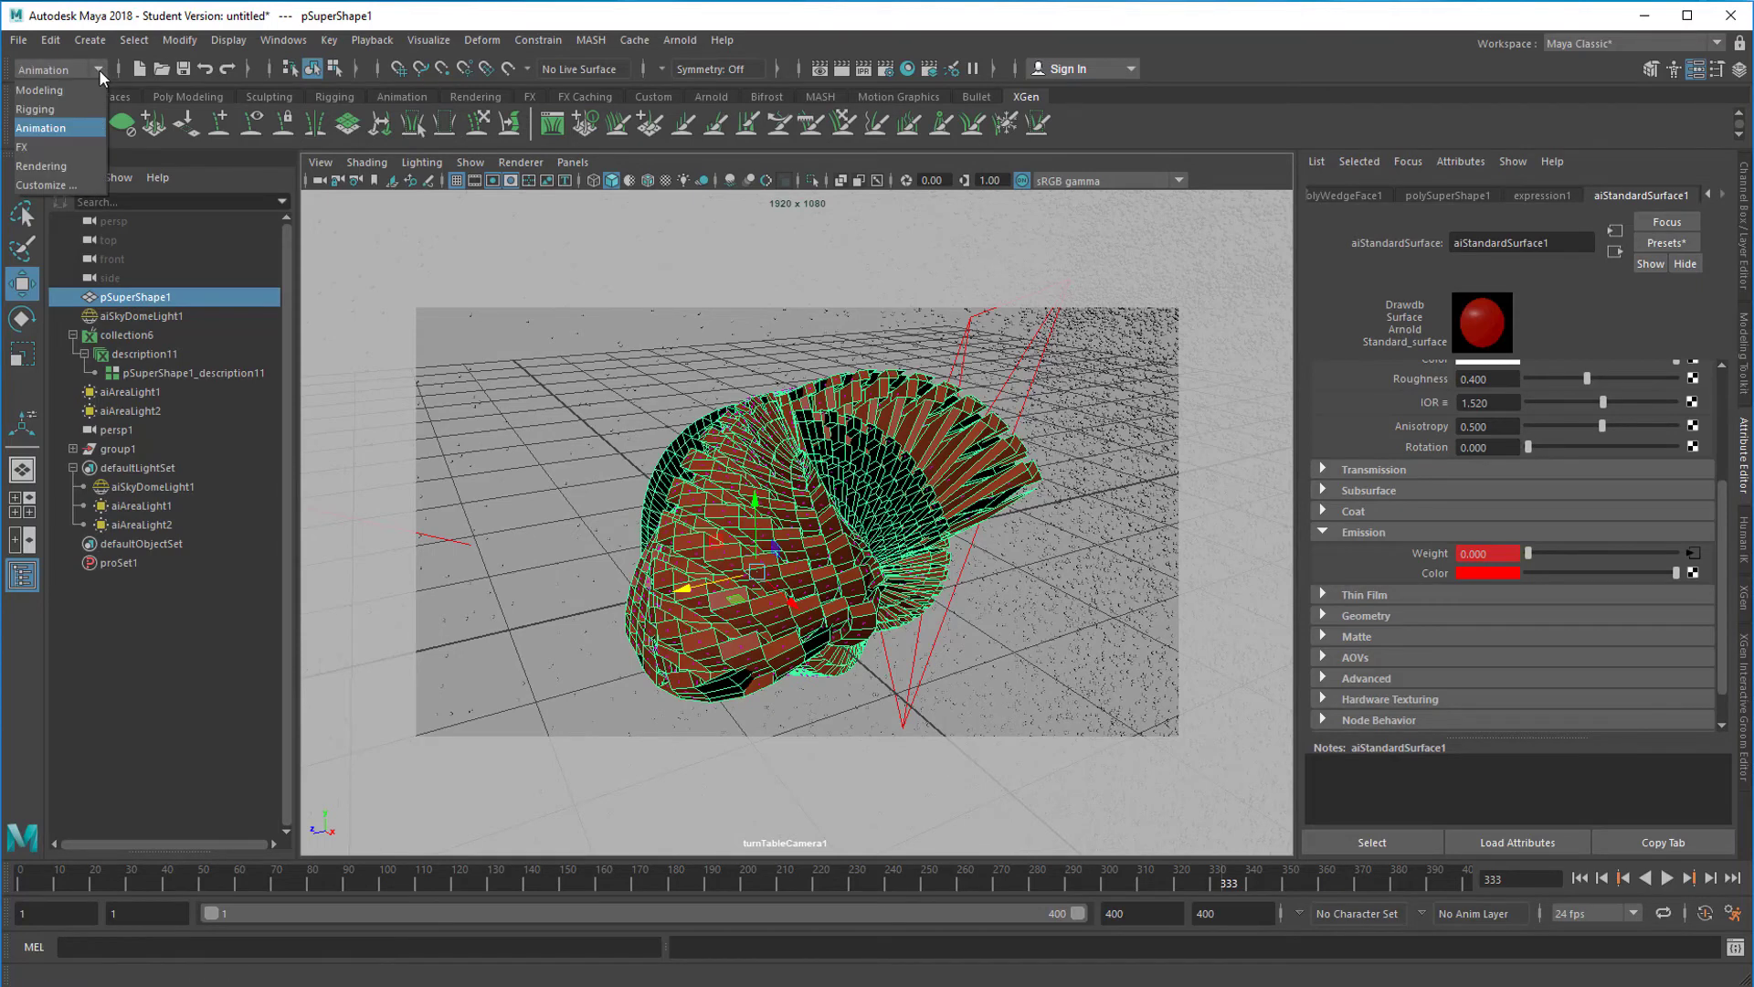
click(66, 164)
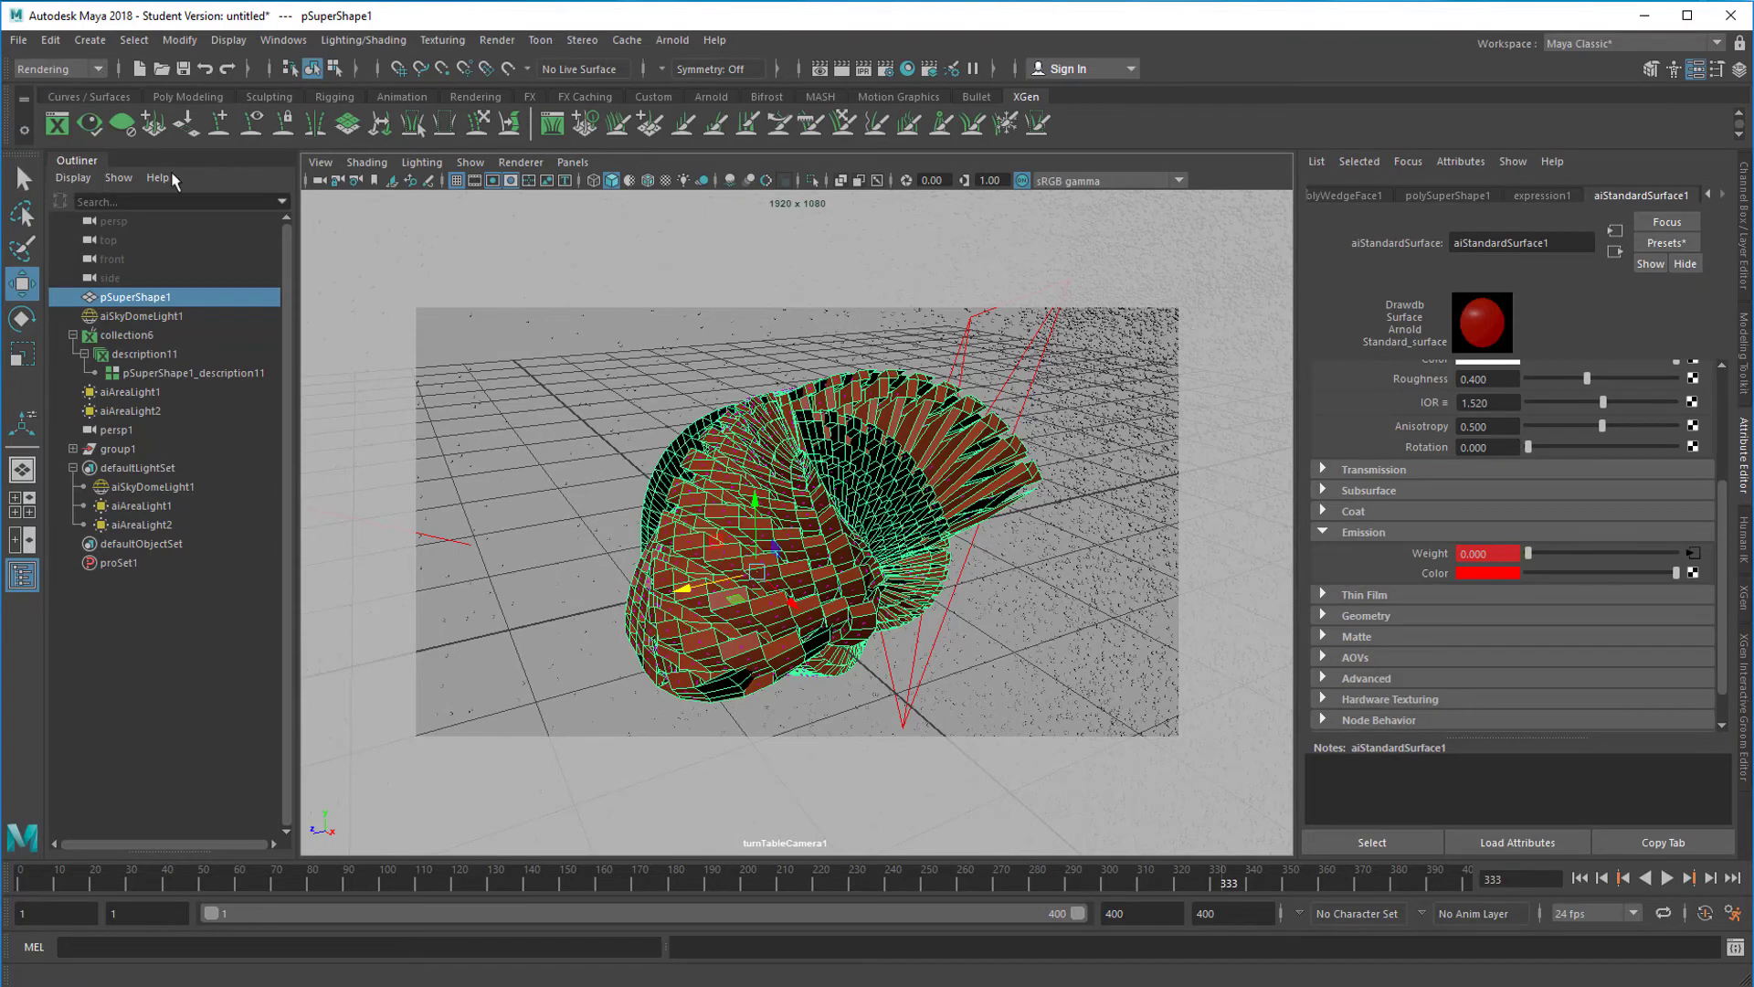
click(497, 41)
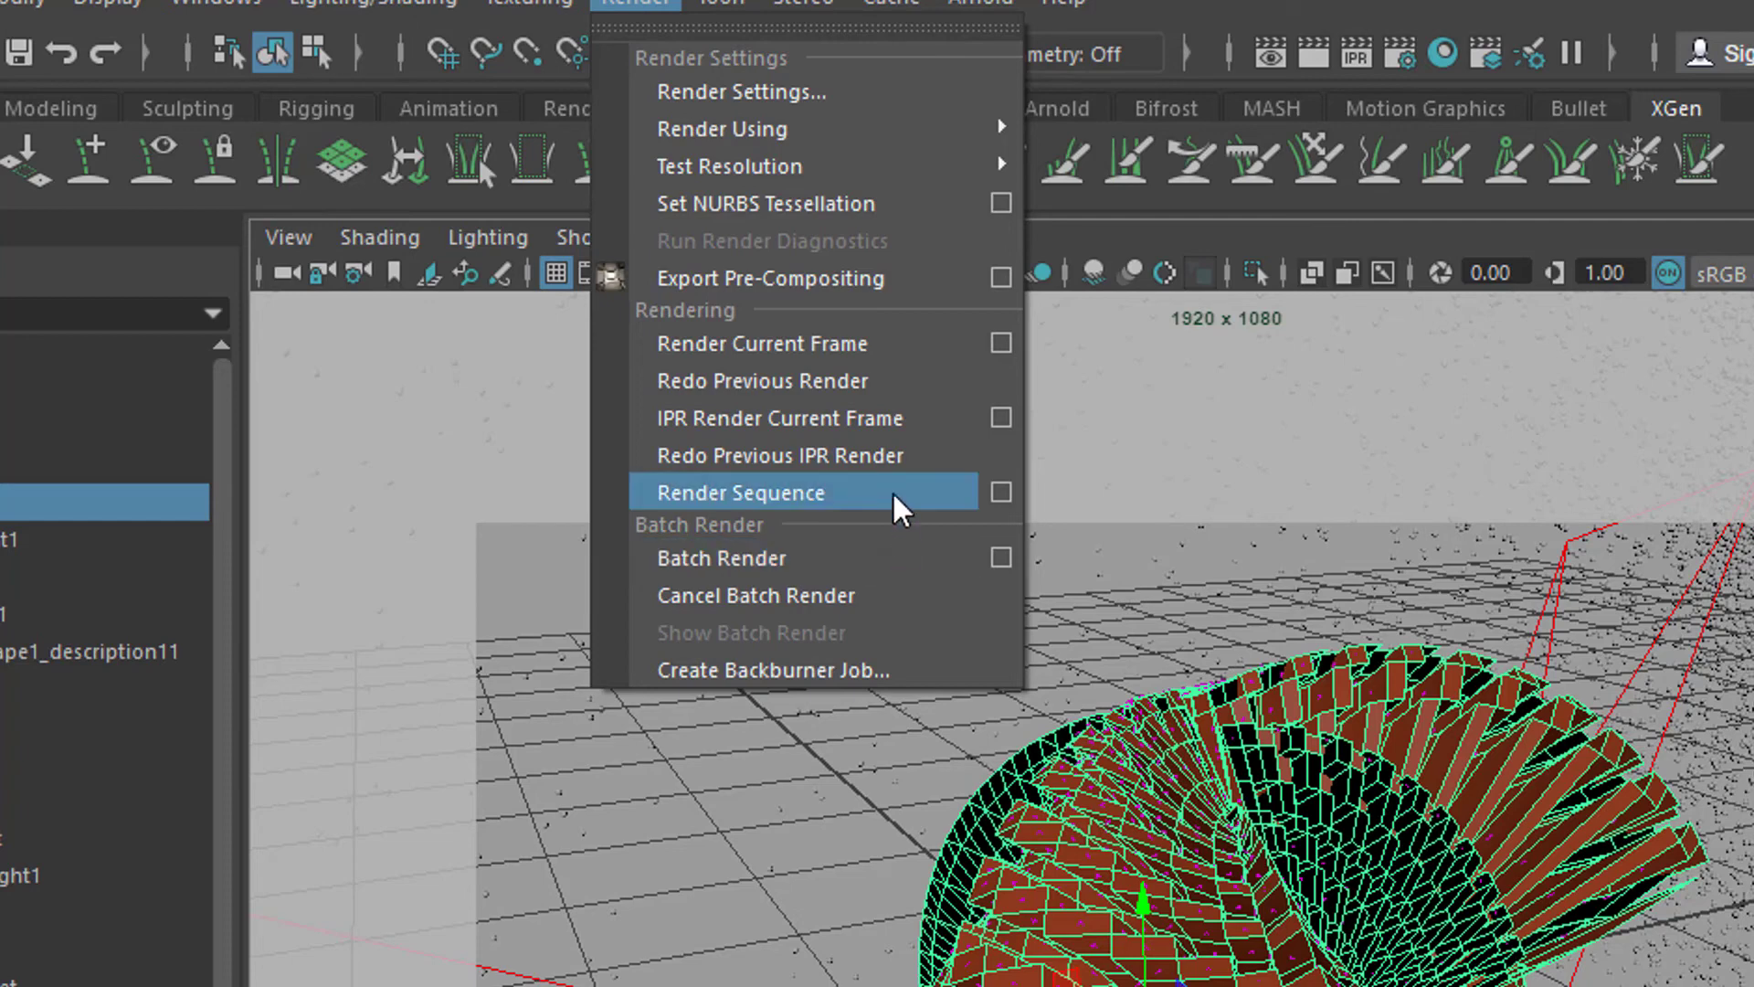
click(1006, 487)
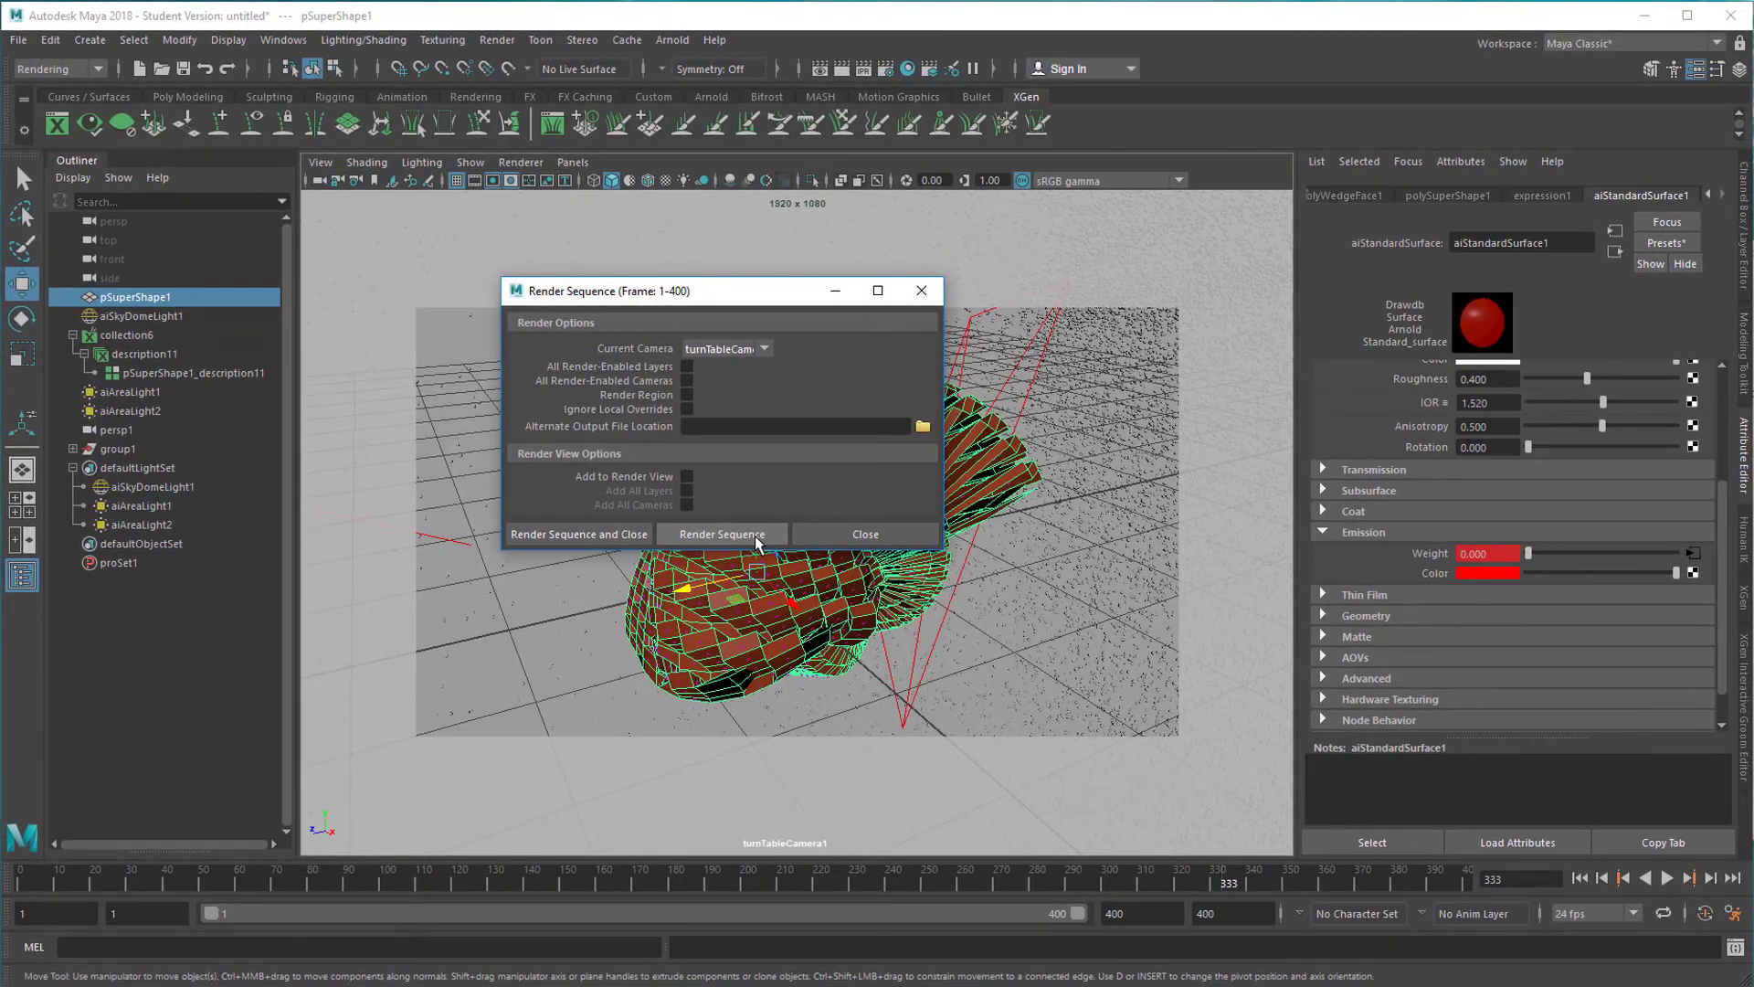
click(757, 540)
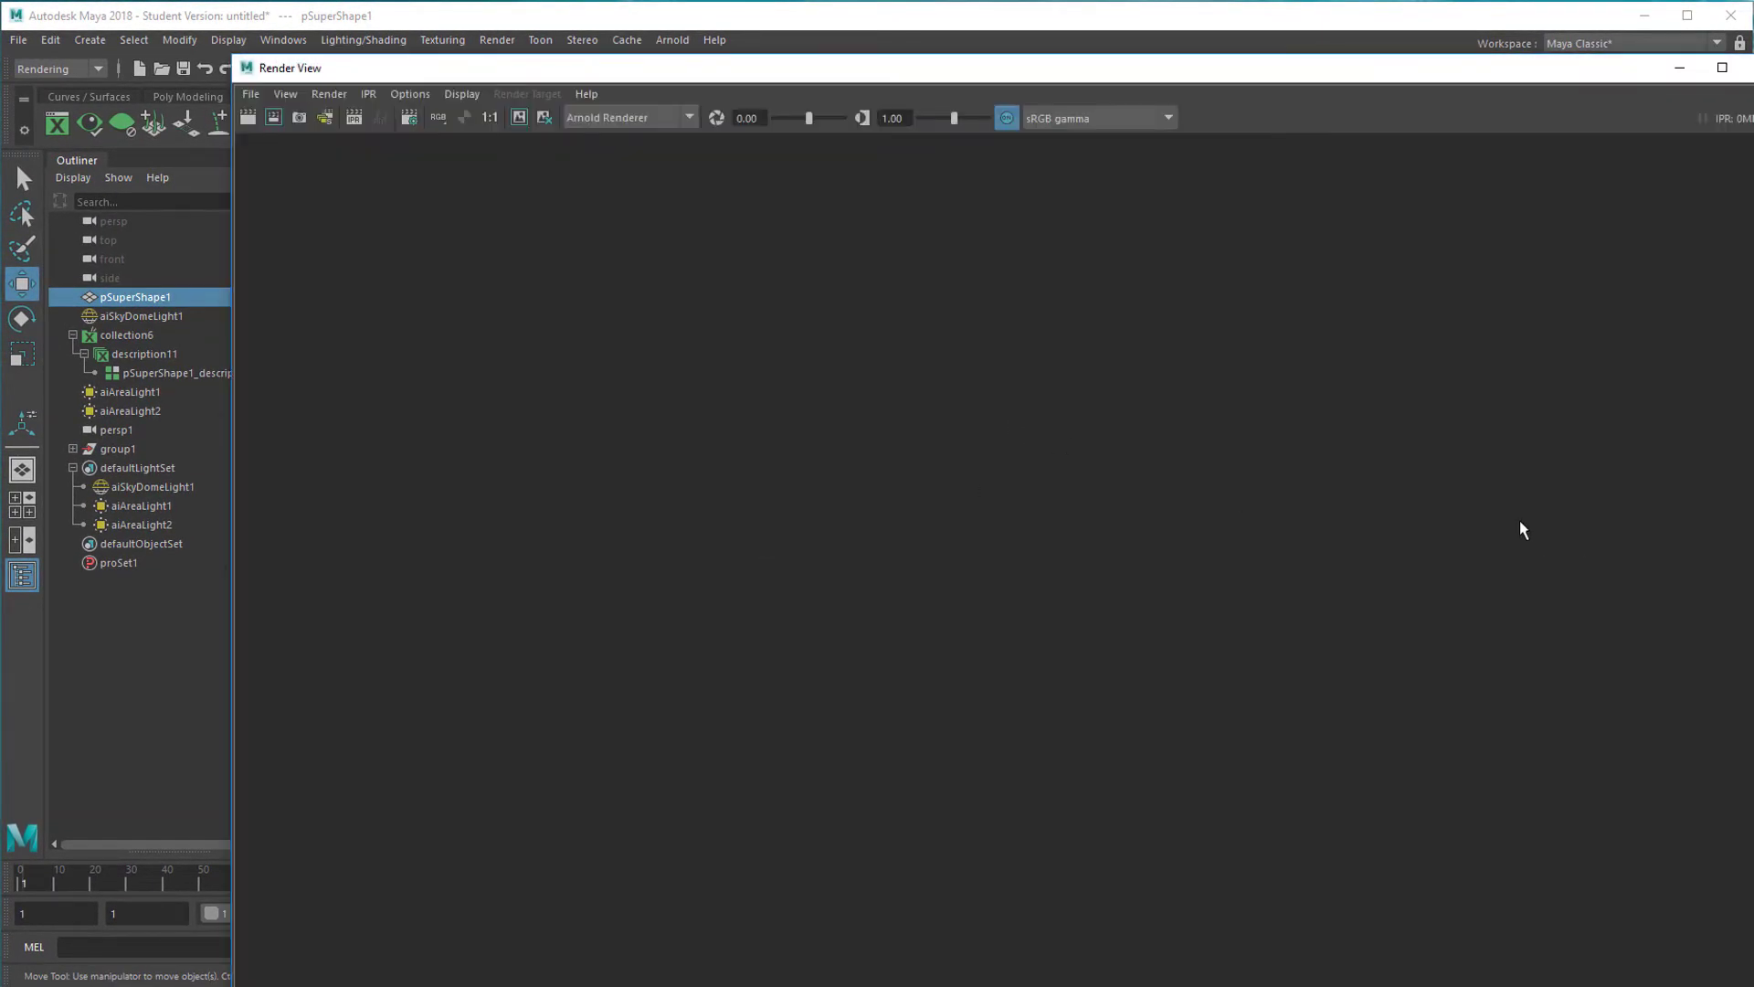